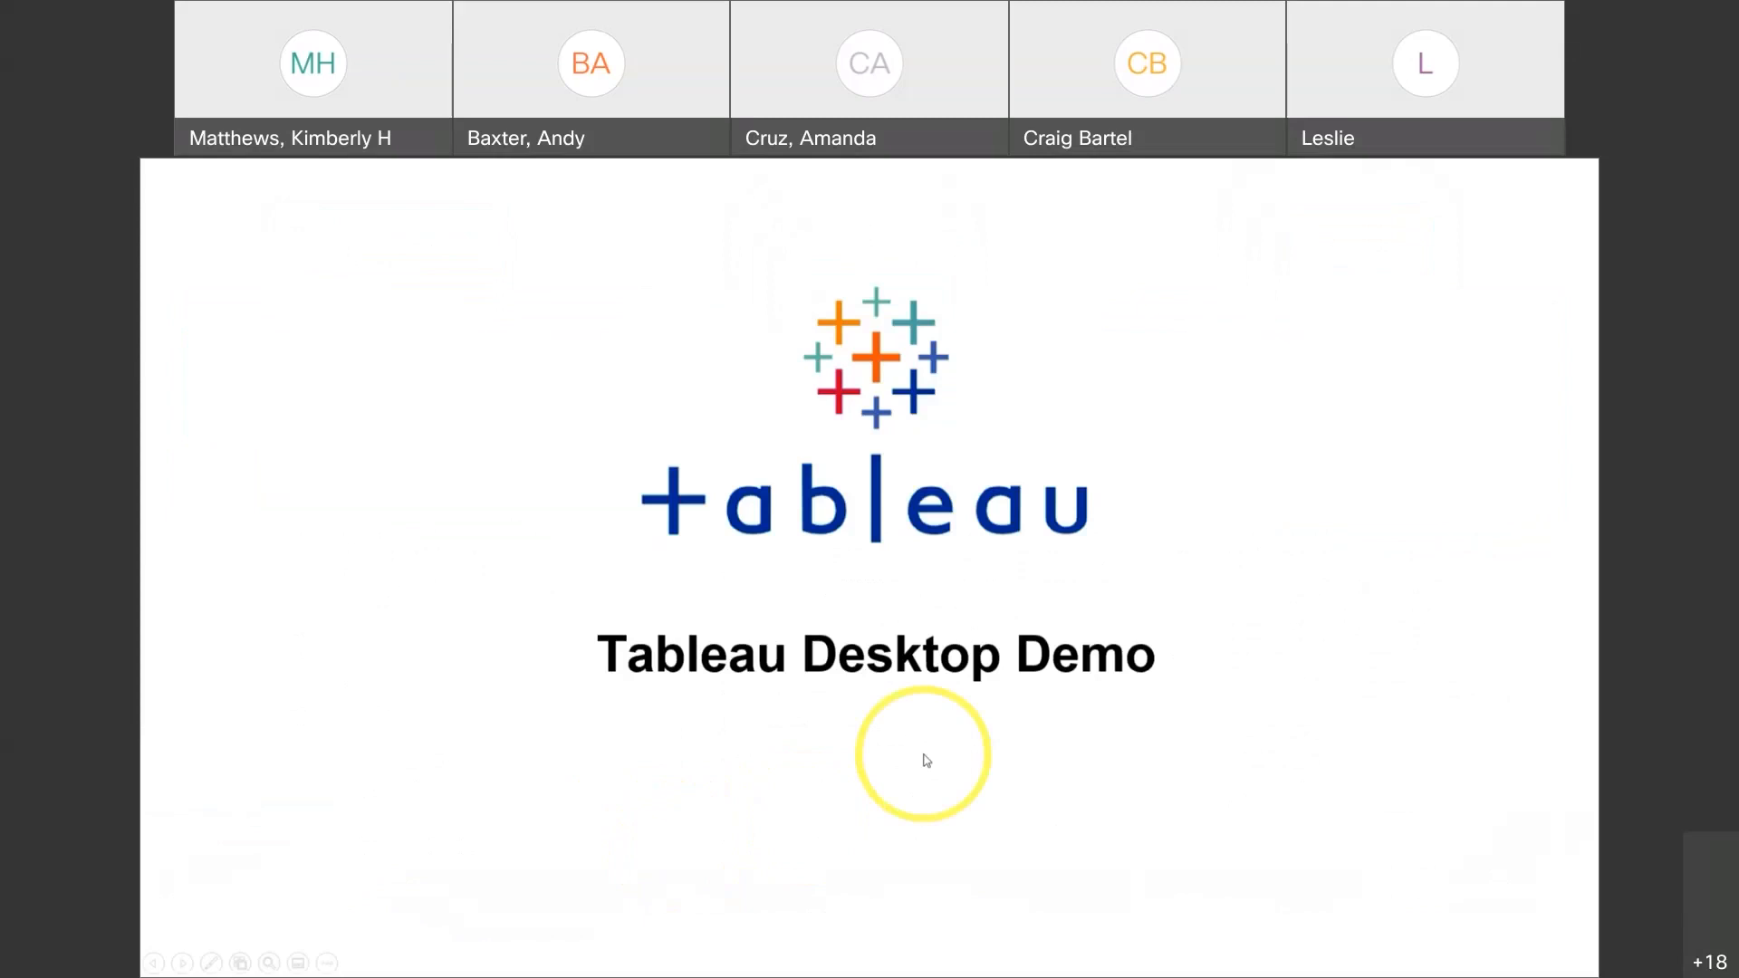
Exit the Tableau Desktop Demo slideshow and bring Tableau Prep Builder to the front.
{"action": "key", "text": "Escape"}
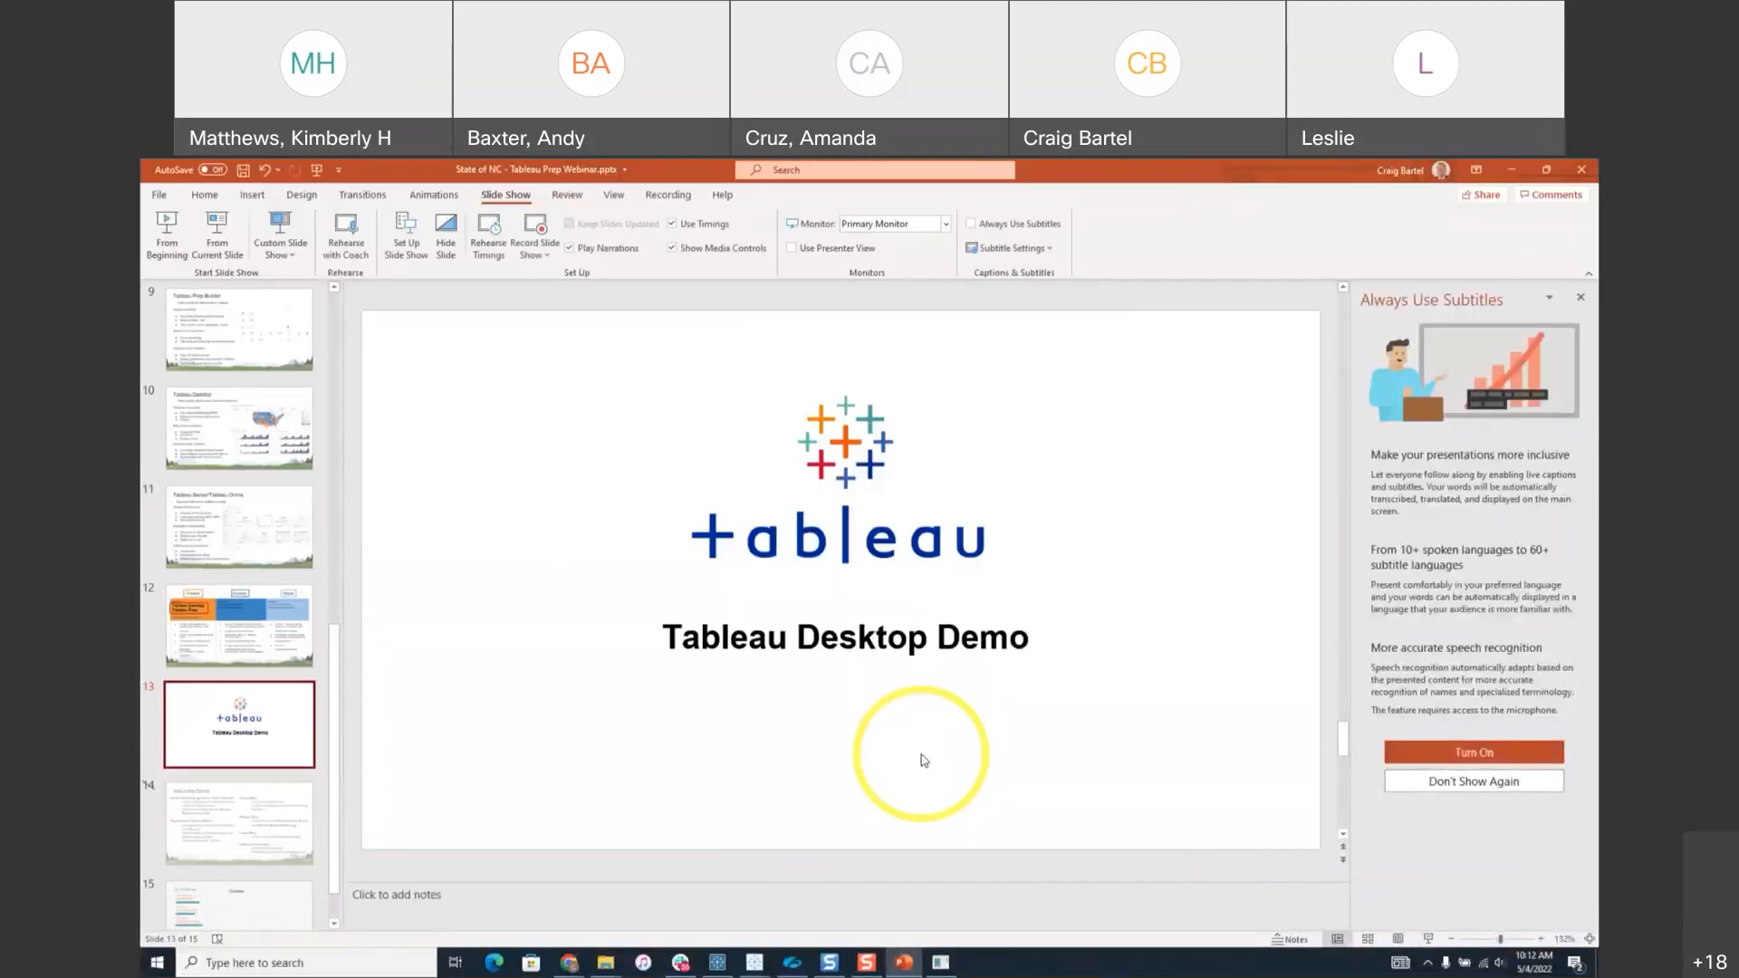
{"action": "left_click", "coordinate": [719, 962]}
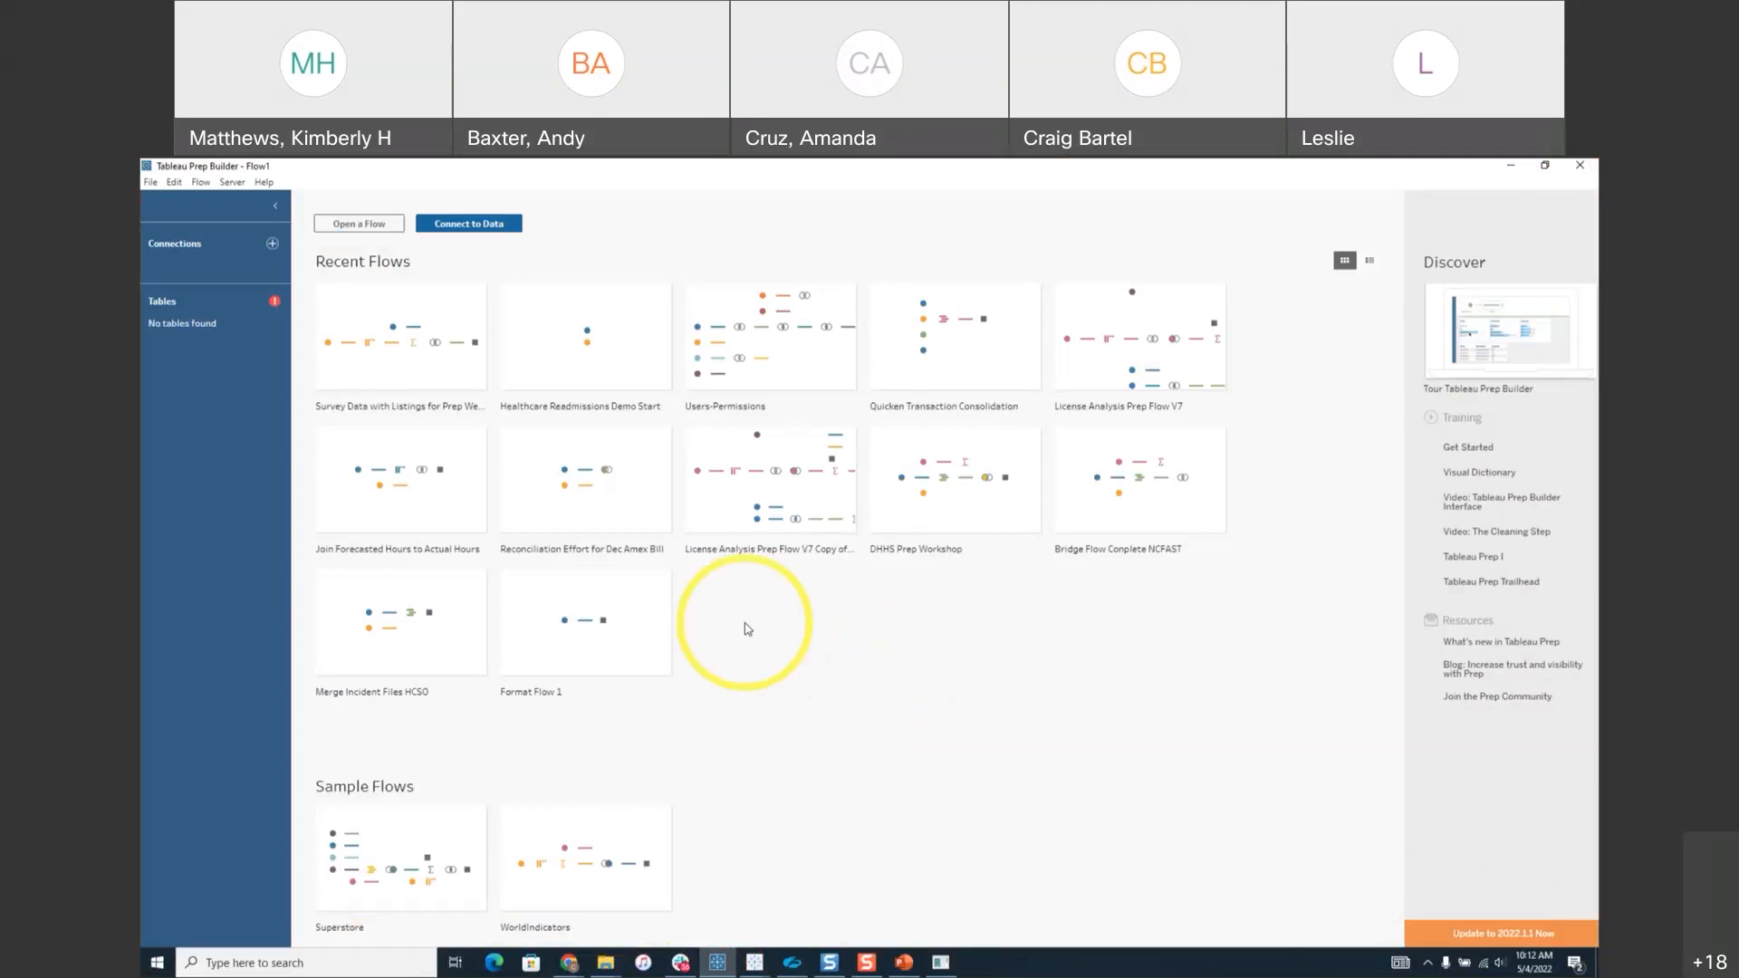
{"action": "left_click", "coordinate": [272, 244]}
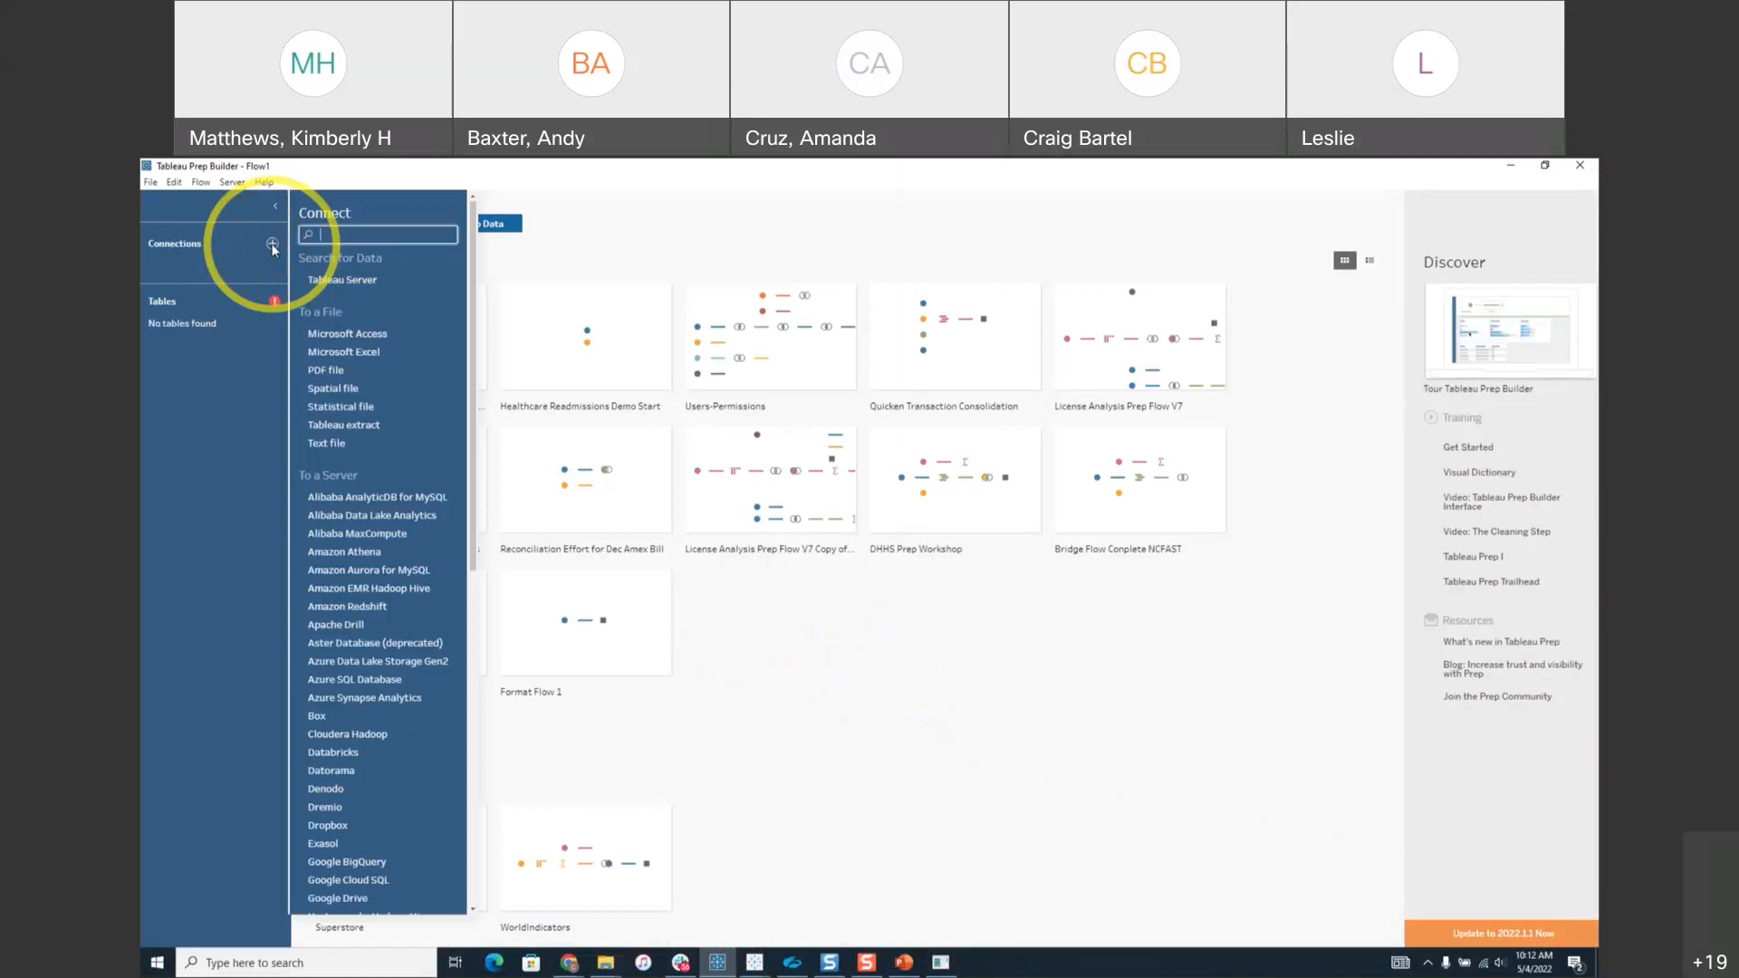
{"action": "left_click", "coordinate": [781, 665]}
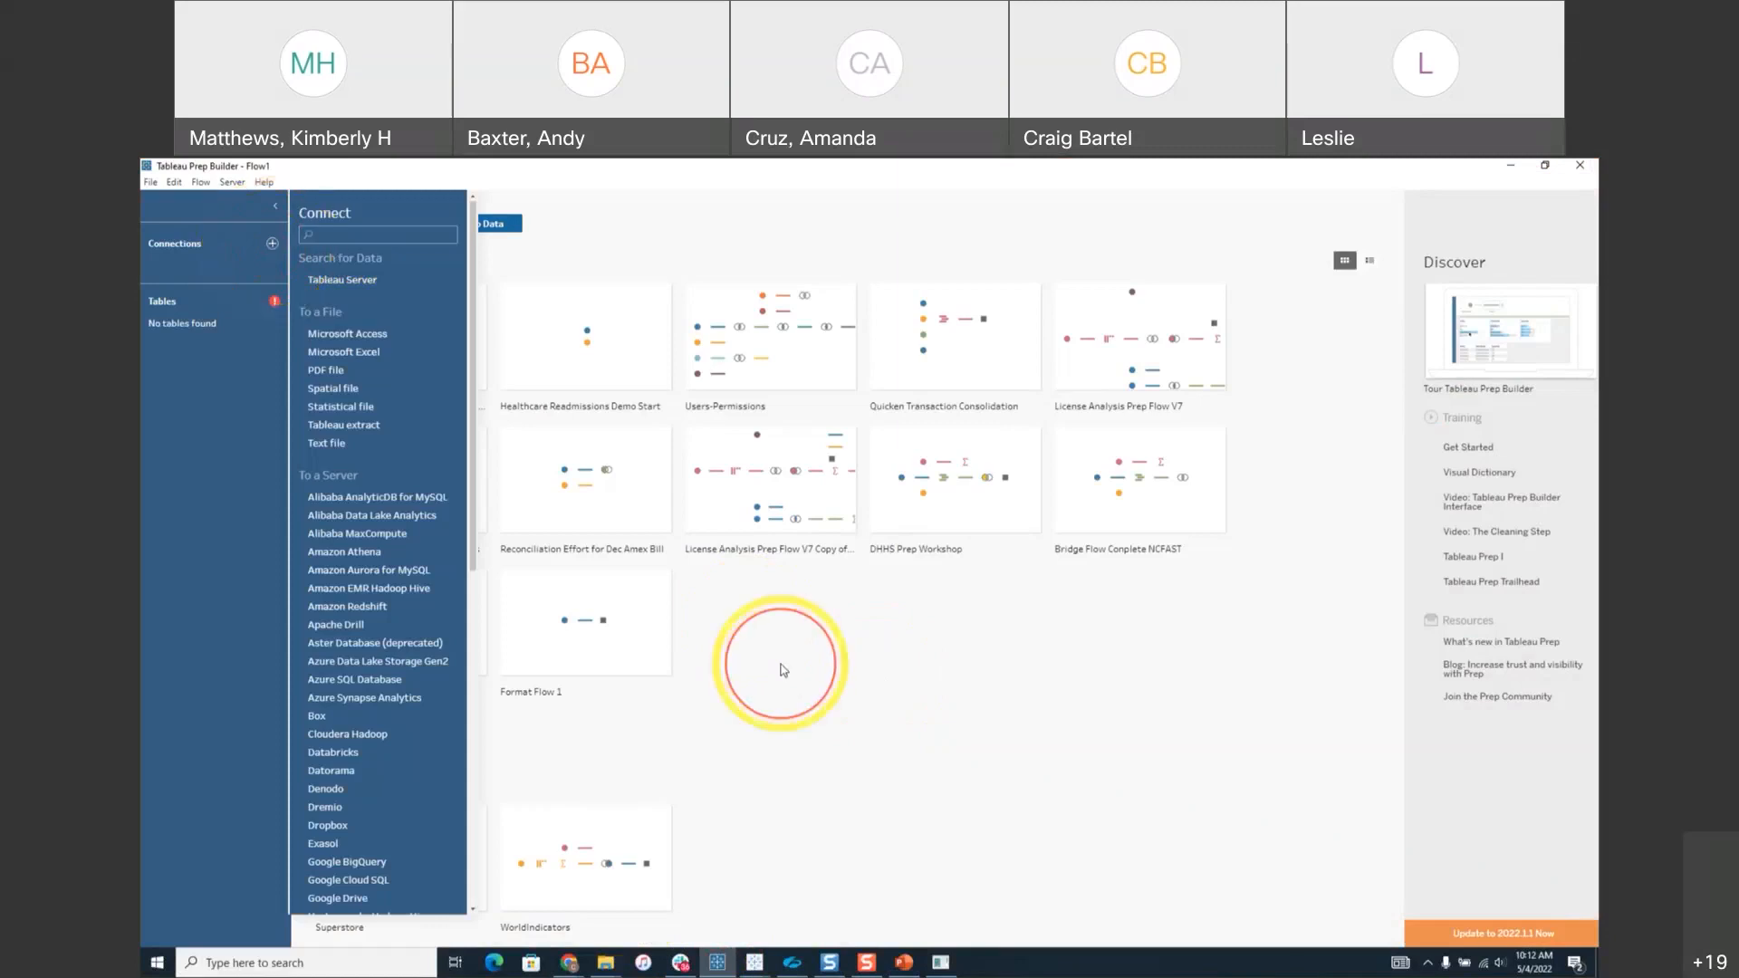
{"action": "mouse_move", "coordinate": [1016, 443]}
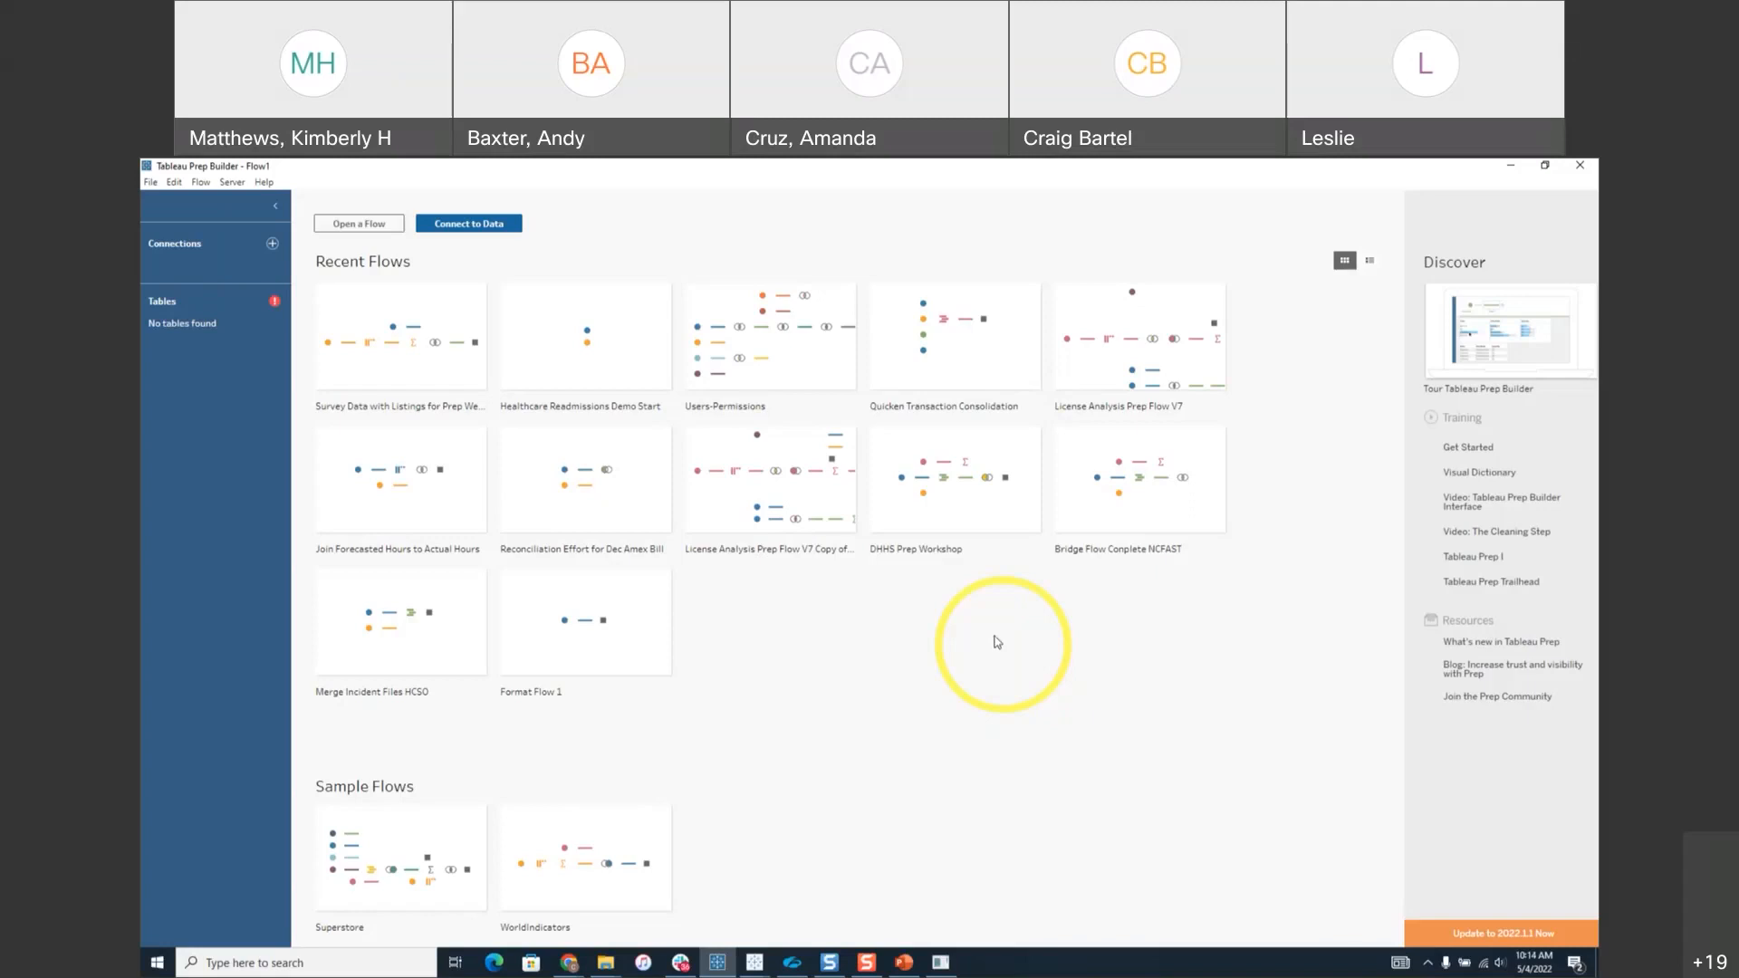
{"action": "mouse_move", "coordinate": [1005, 537]}
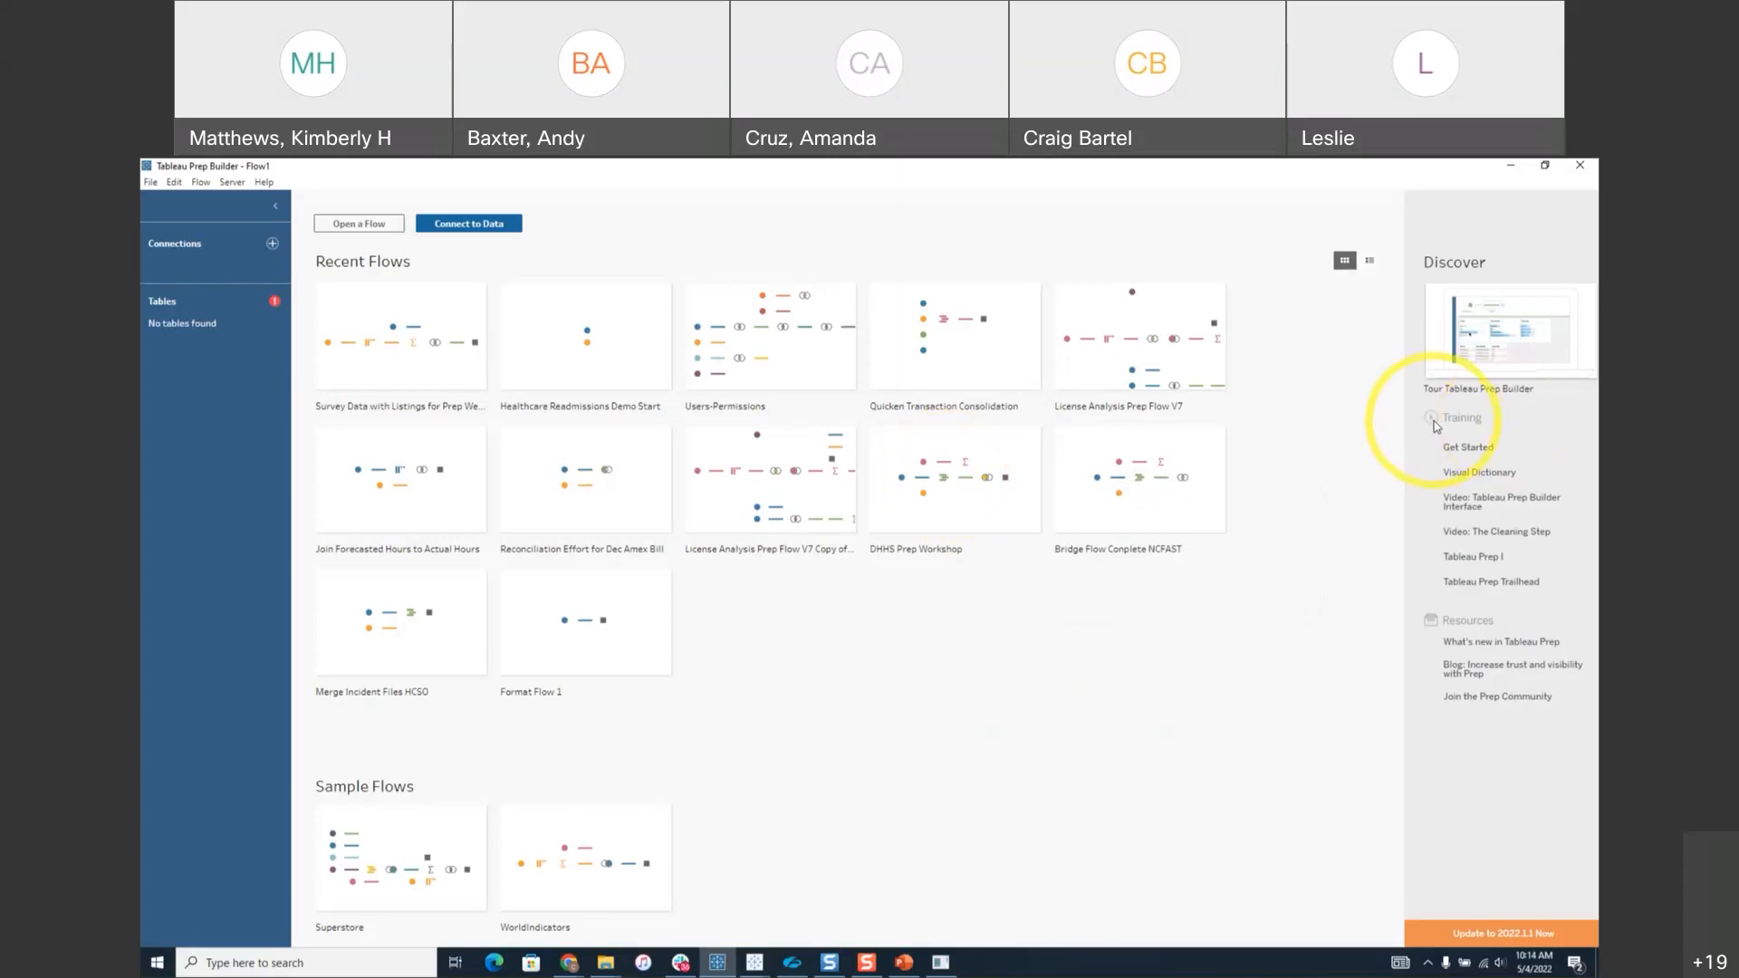
{"action": "mouse_move", "coordinate": [1484, 455]}
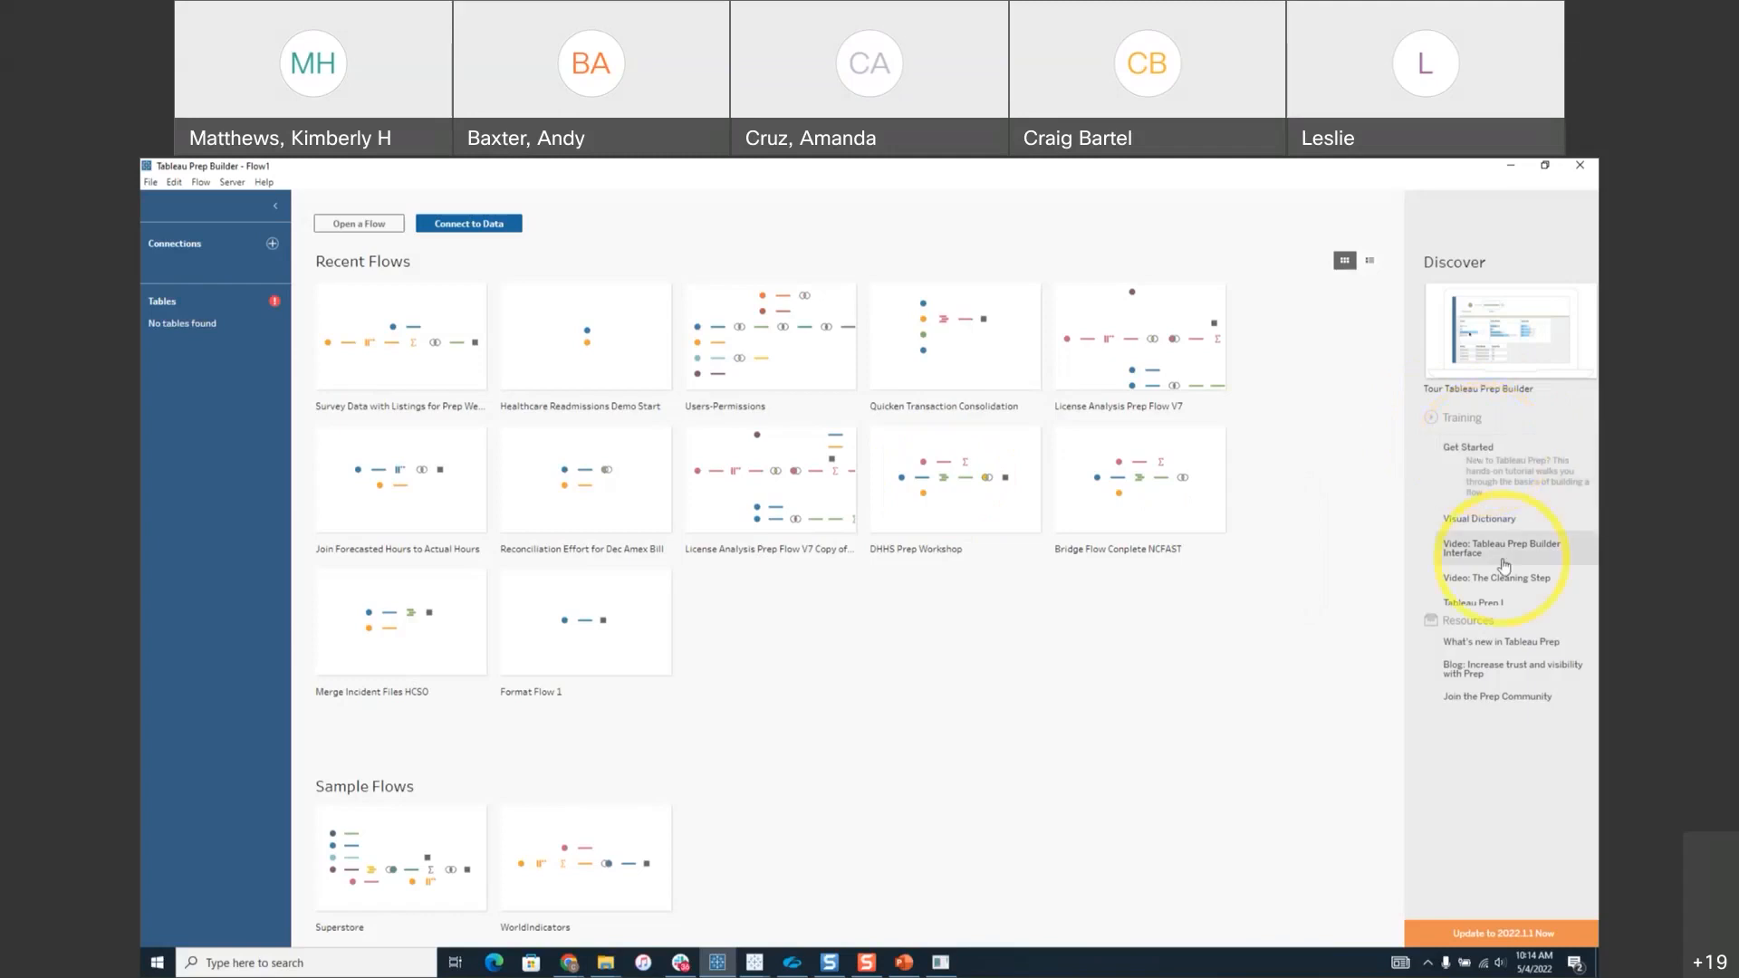
{"action": "mouse_move", "coordinate": [1501, 555]}
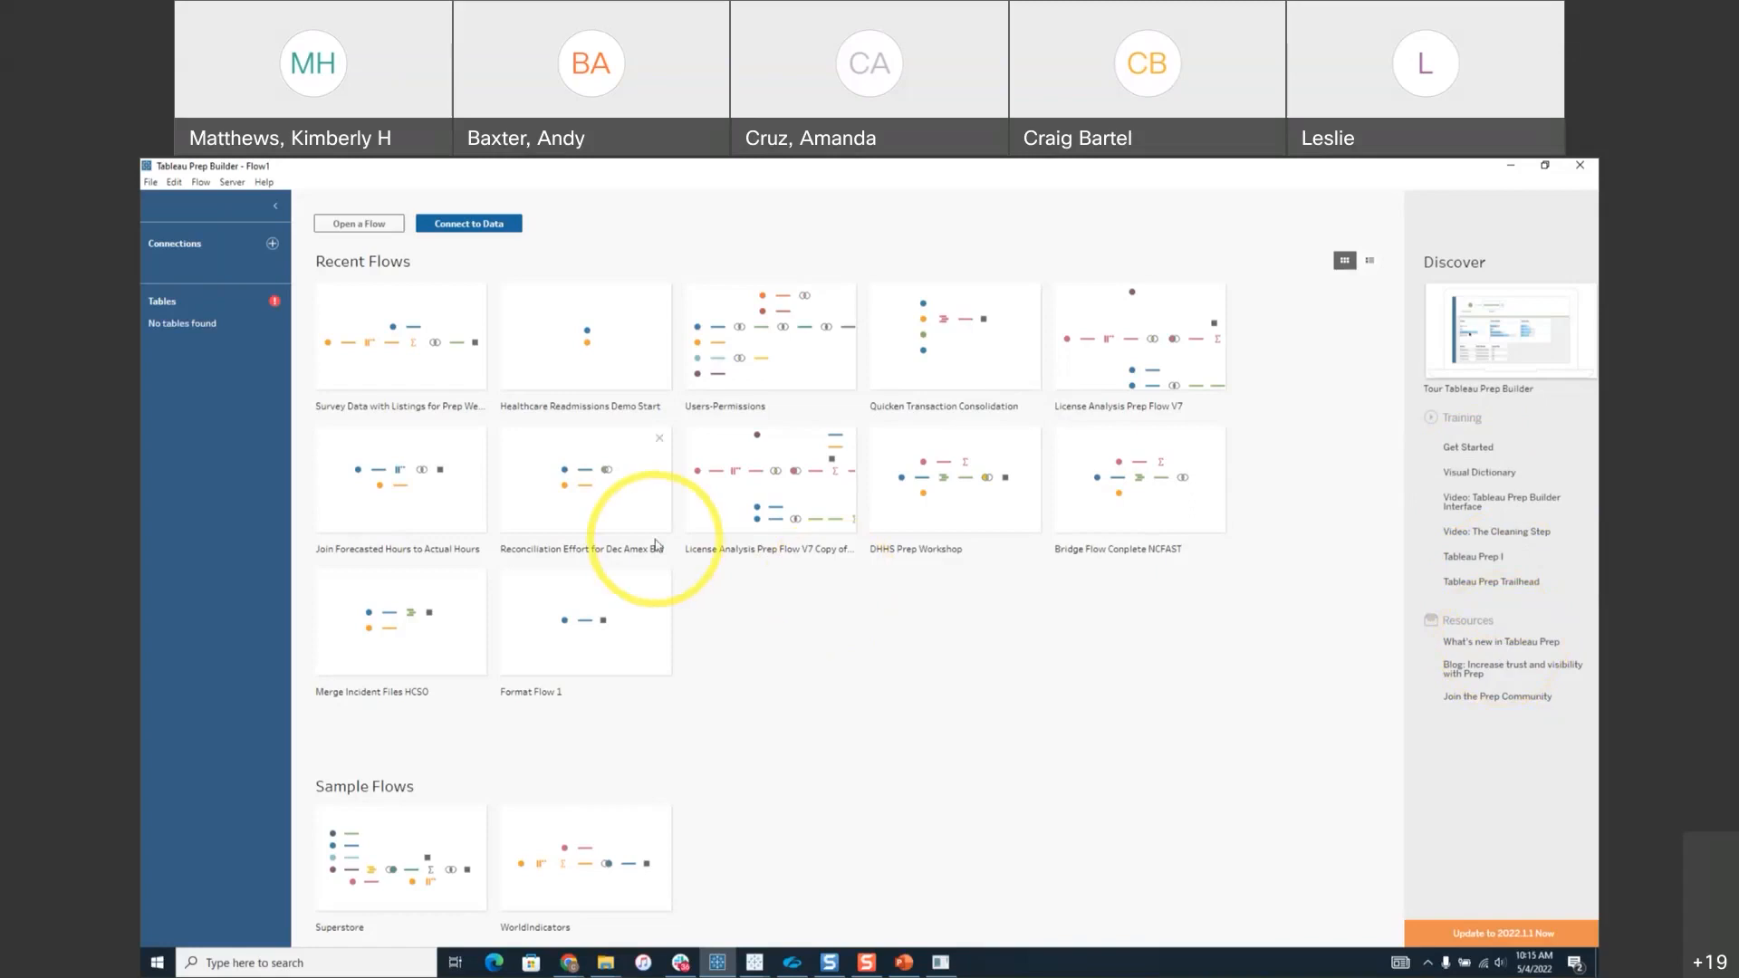
{"action": "mouse_move", "coordinate": [657, 546]}
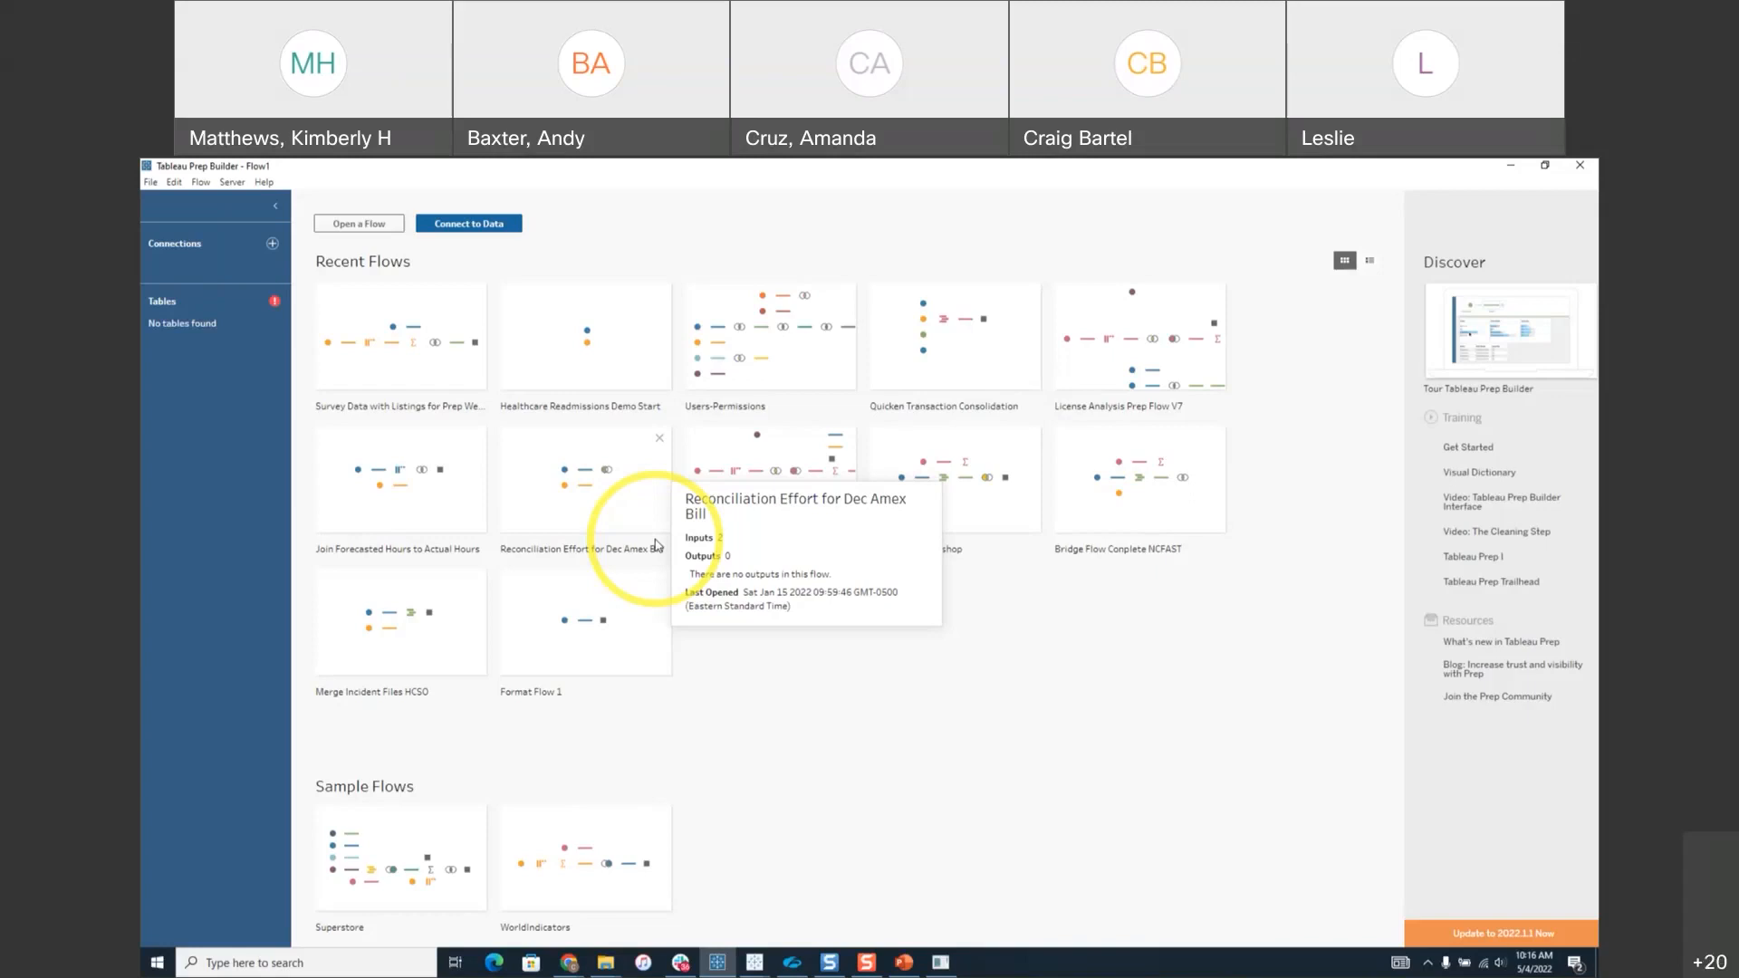
Browse the Connect list of file connectors like Microsoft Excel and PDF, plus server connectors.
{"action": "left_click", "coordinate": [273, 242]}
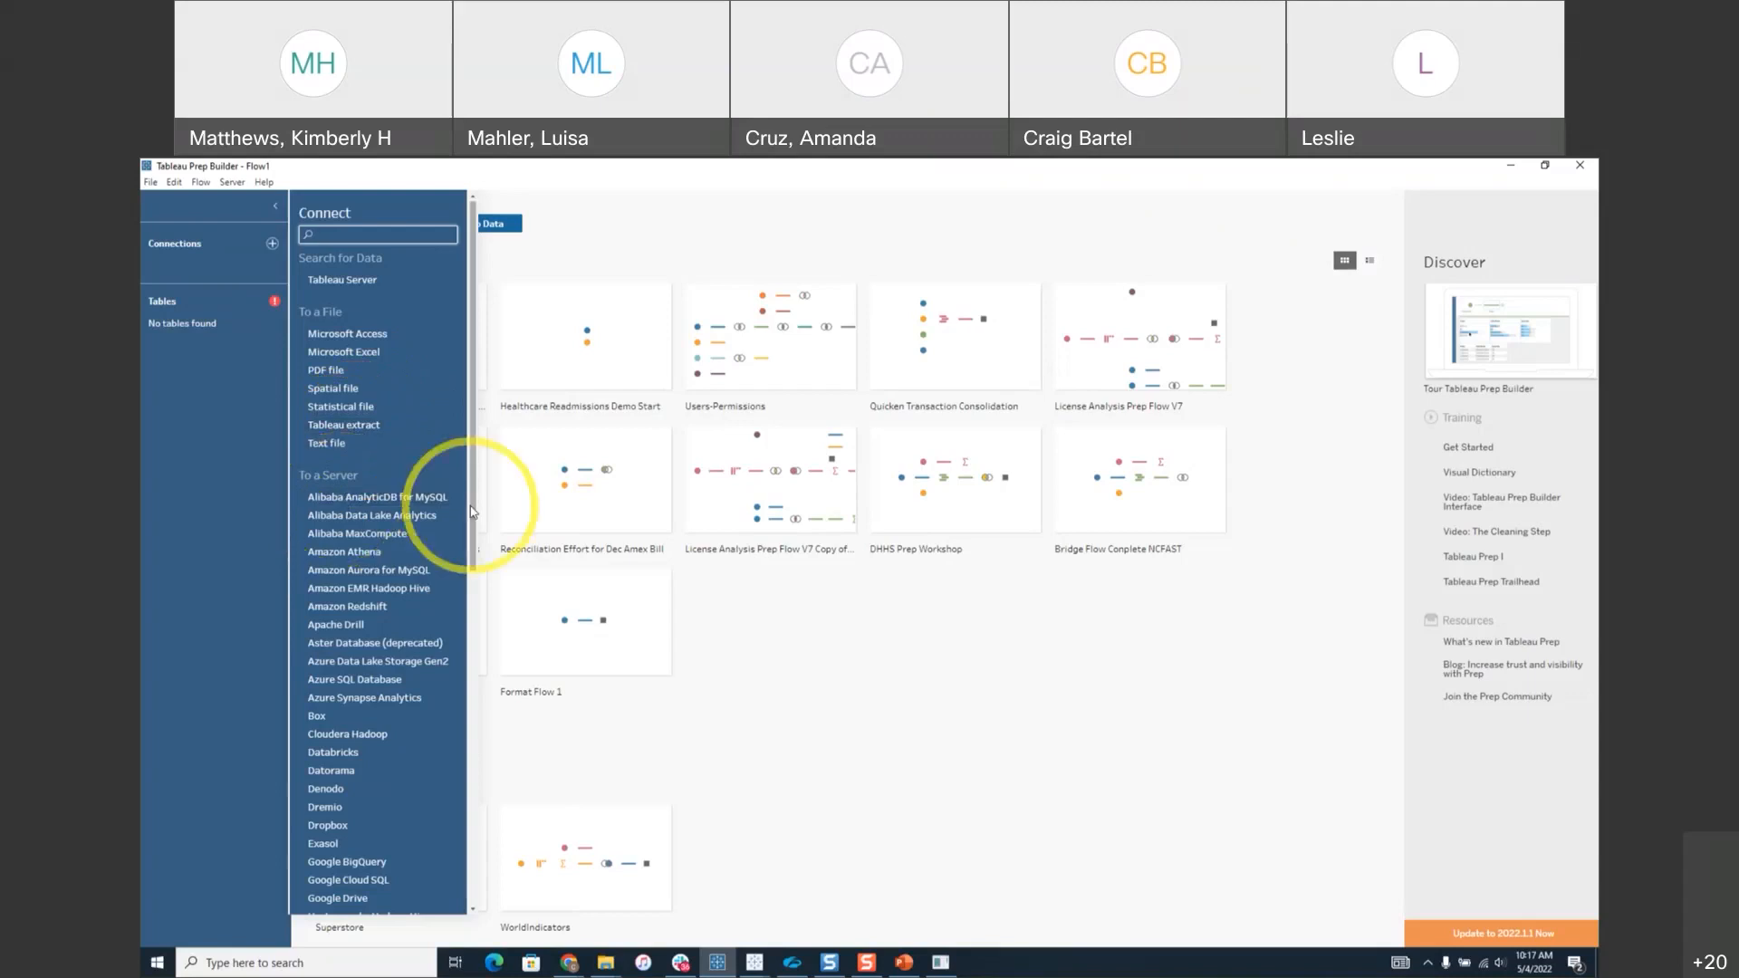
{"action": "scroll", "coordinate": [348, 412], "scroll_direction": "down", "scroll_amount": 5}
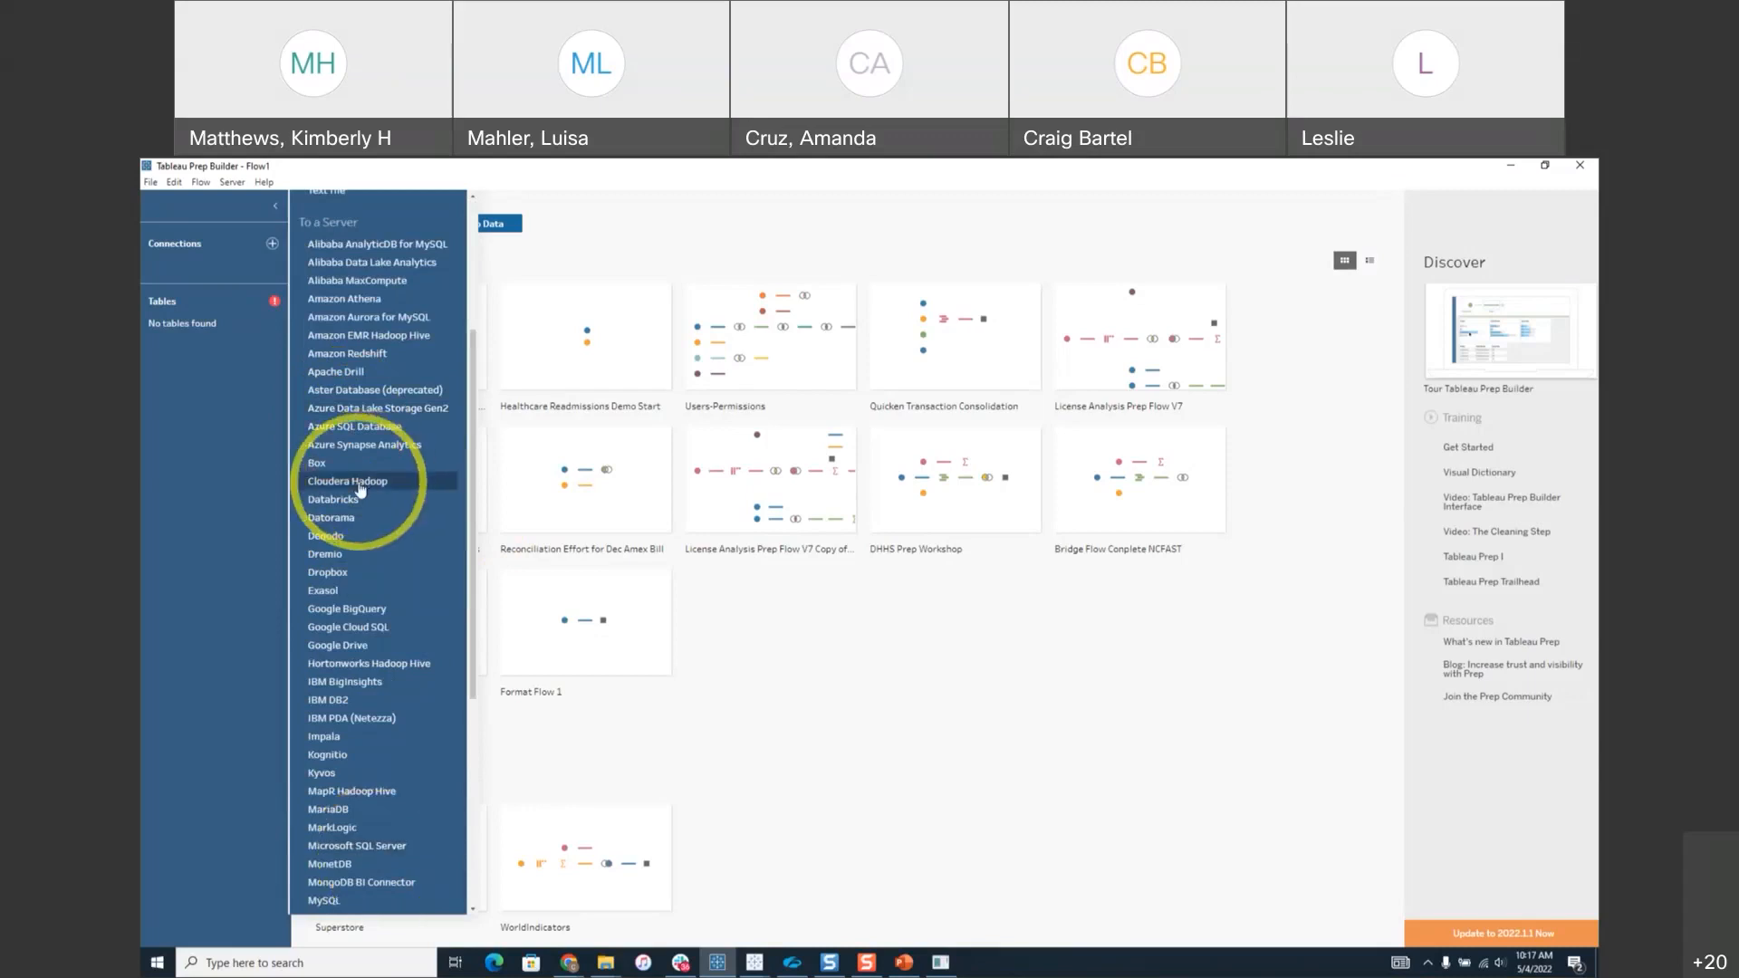
{"action": "scroll", "coordinate": [367, 487], "scroll_direction": "down", "scroll_amount": 6}
{"action": "scroll", "coordinate": [360, 489], "scroll_direction": "up", "scroll_amount": 8}
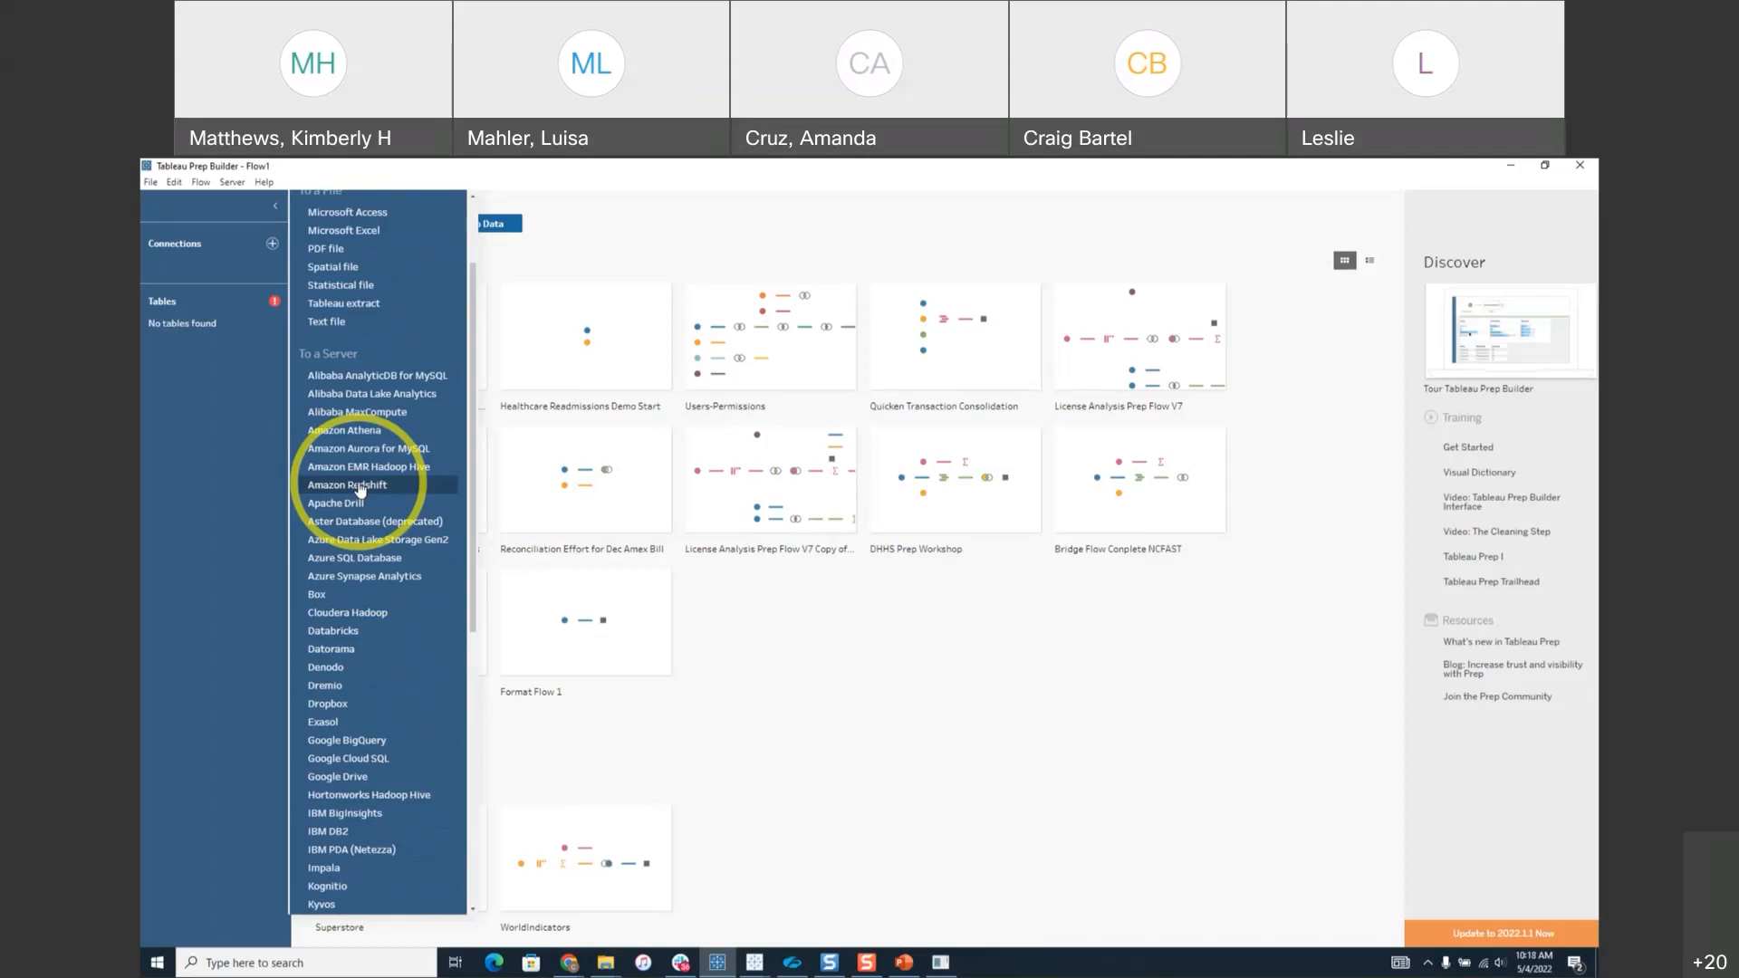
{"action": "scroll", "coordinate": [361, 490], "scroll_direction": "up", "scroll_amount": 3}
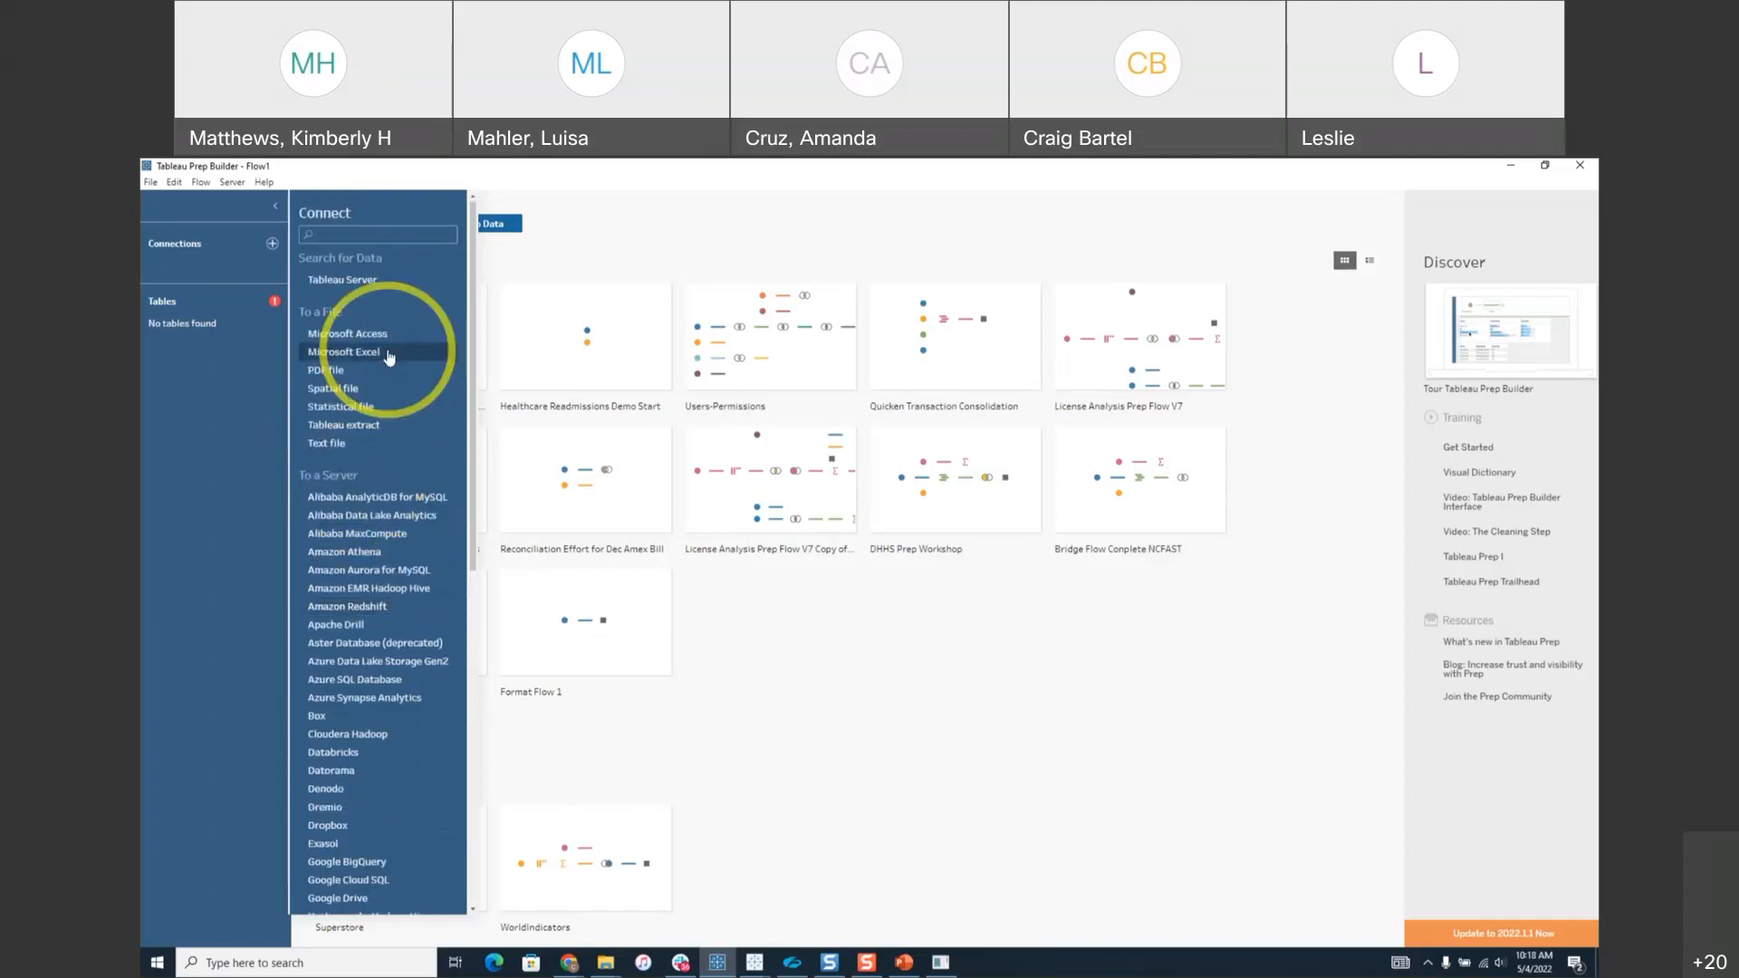
Choose a Text file connection and open redfin_2022-04-07-33510.csv as the data source.
{"action": "left_click", "coordinate": [327, 443]}
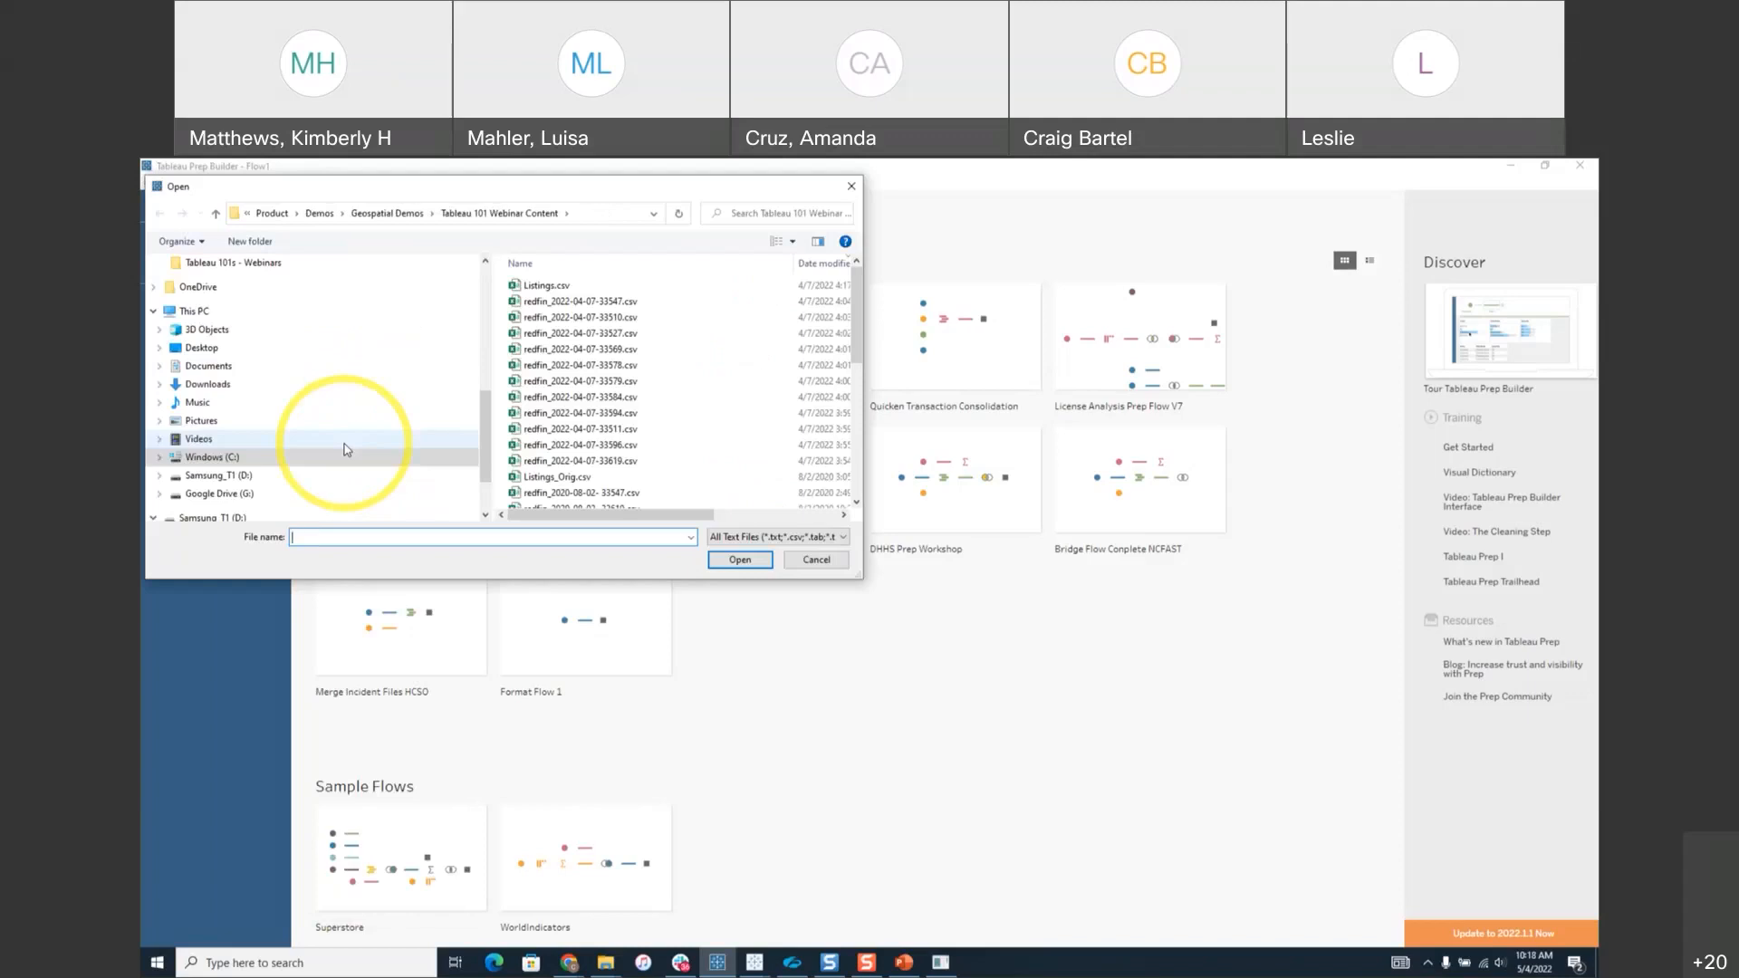
{"action": "scroll", "coordinate": [621, 311], "scroll_direction": "down", "scroll_amount": 1}
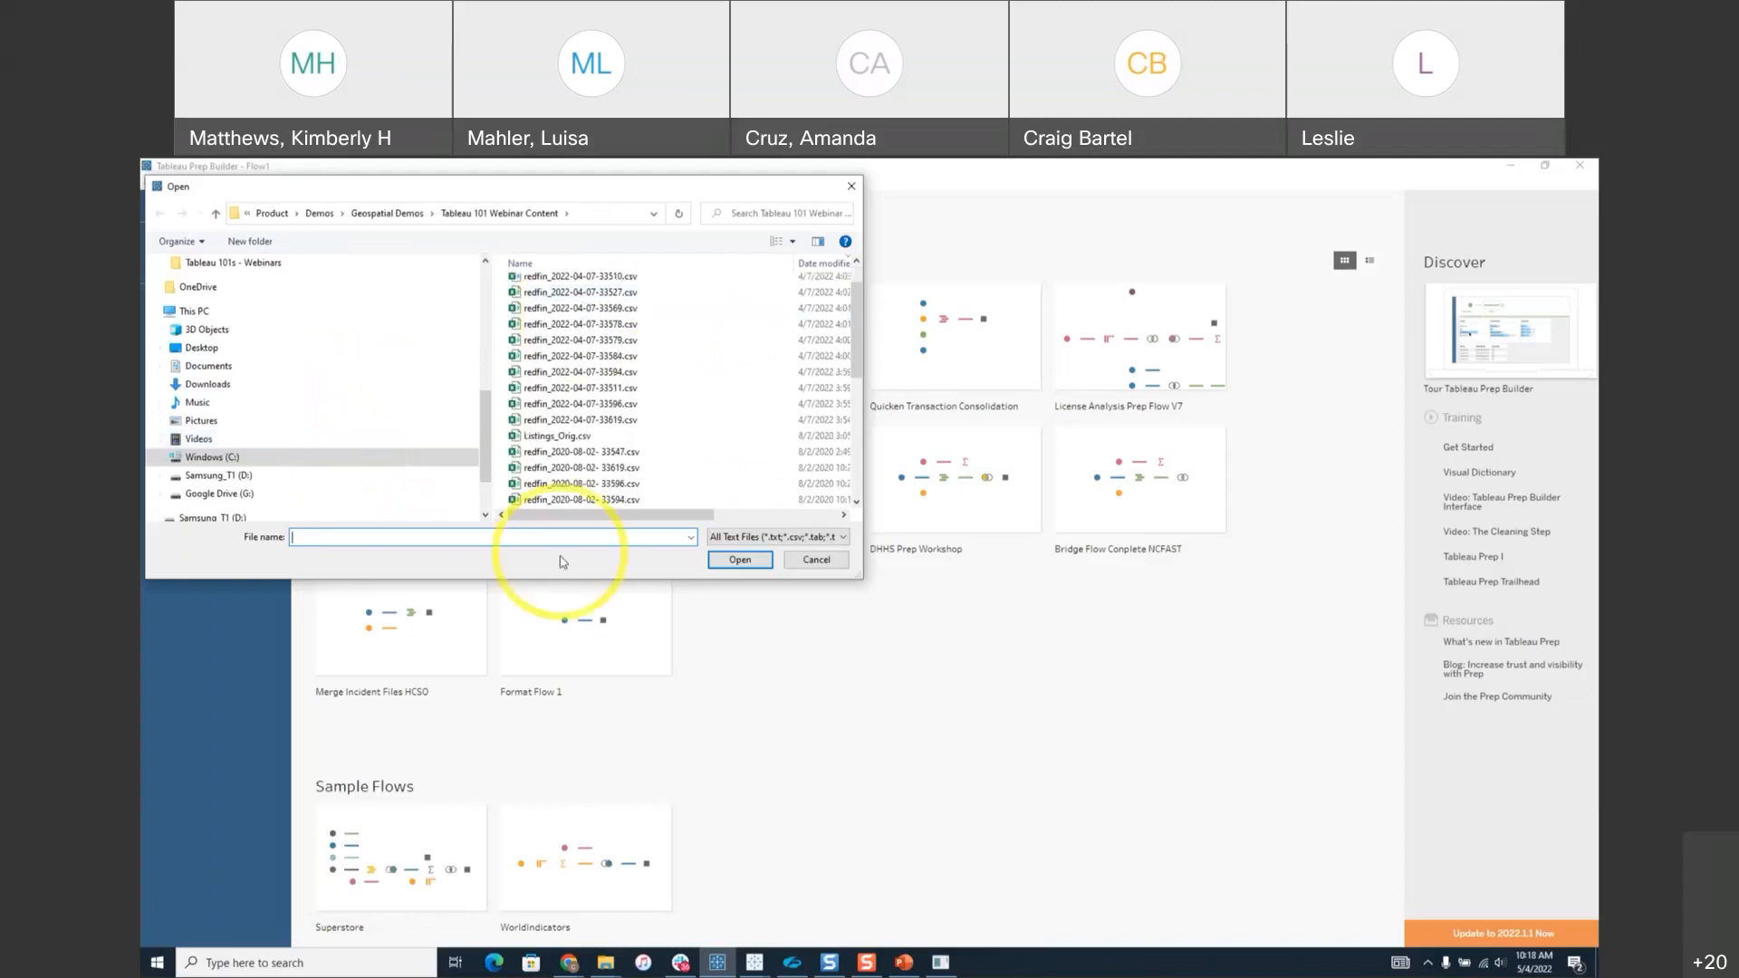
{"action": "left_click", "coordinate": [583, 279]}
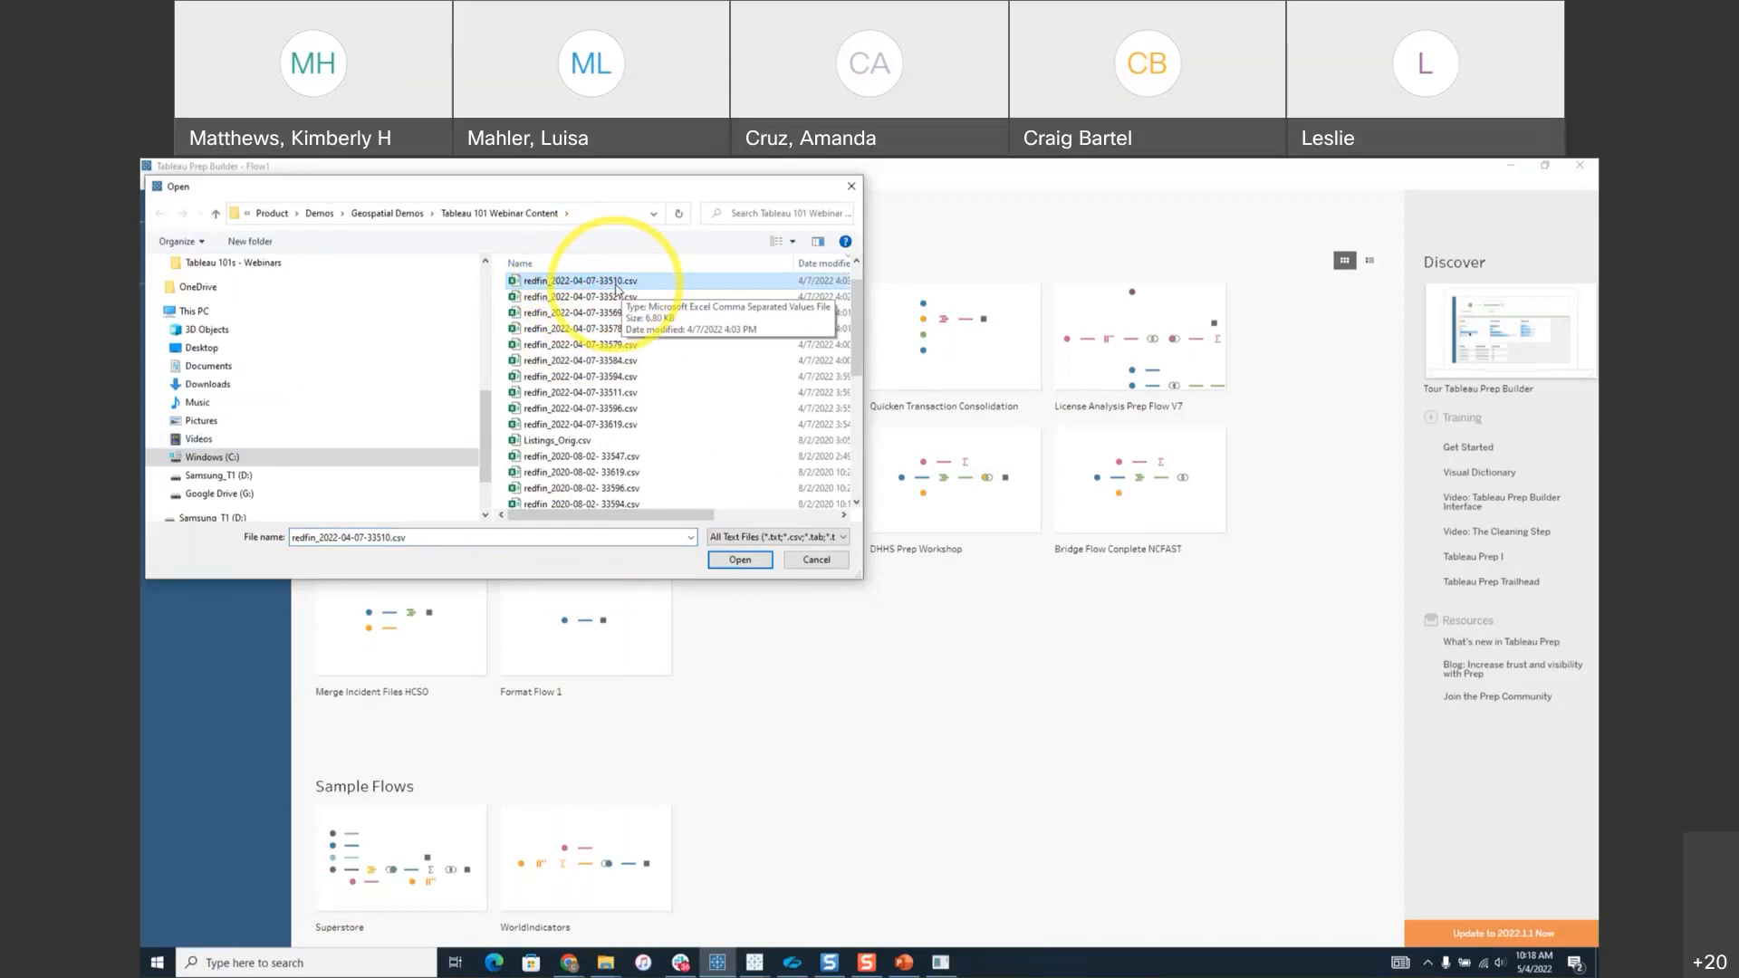
{"action": "left_click", "coordinate": [740, 559]}
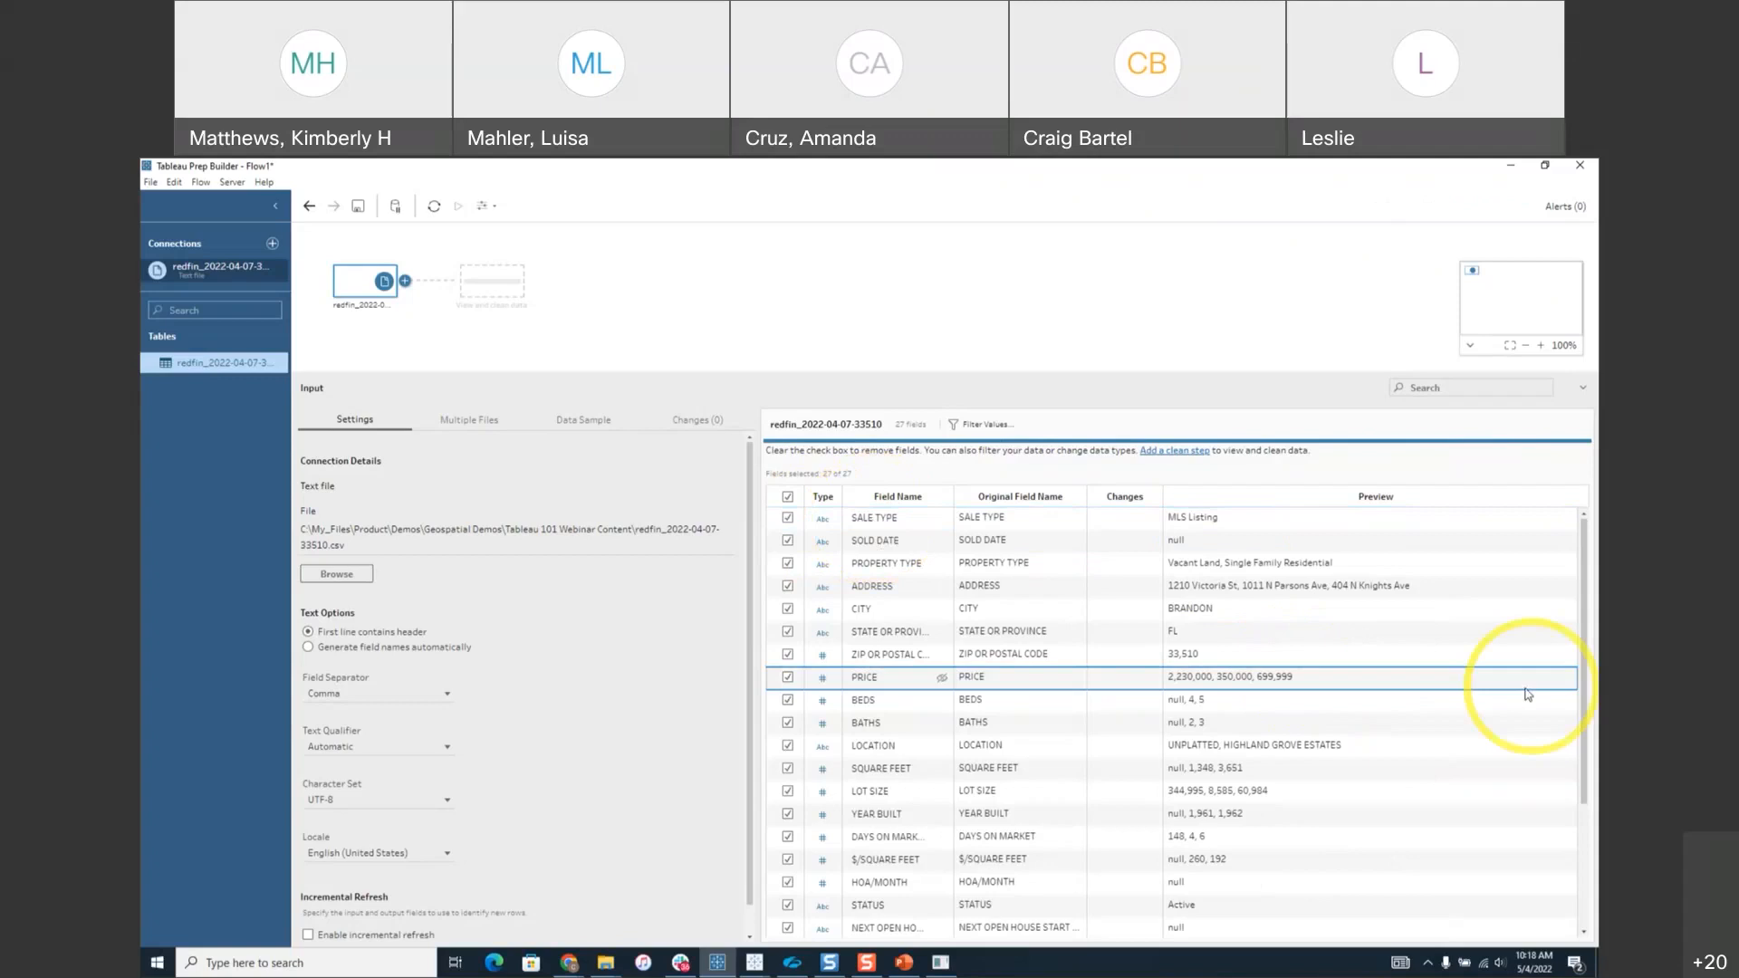
Scroll through the redfin input's 27 fields, from SALE TYPE to LONGITUDE.
{"action": "scroll", "coordinate": [1528, 694], "scroll_direction": "down", "scroll_amount": 3}
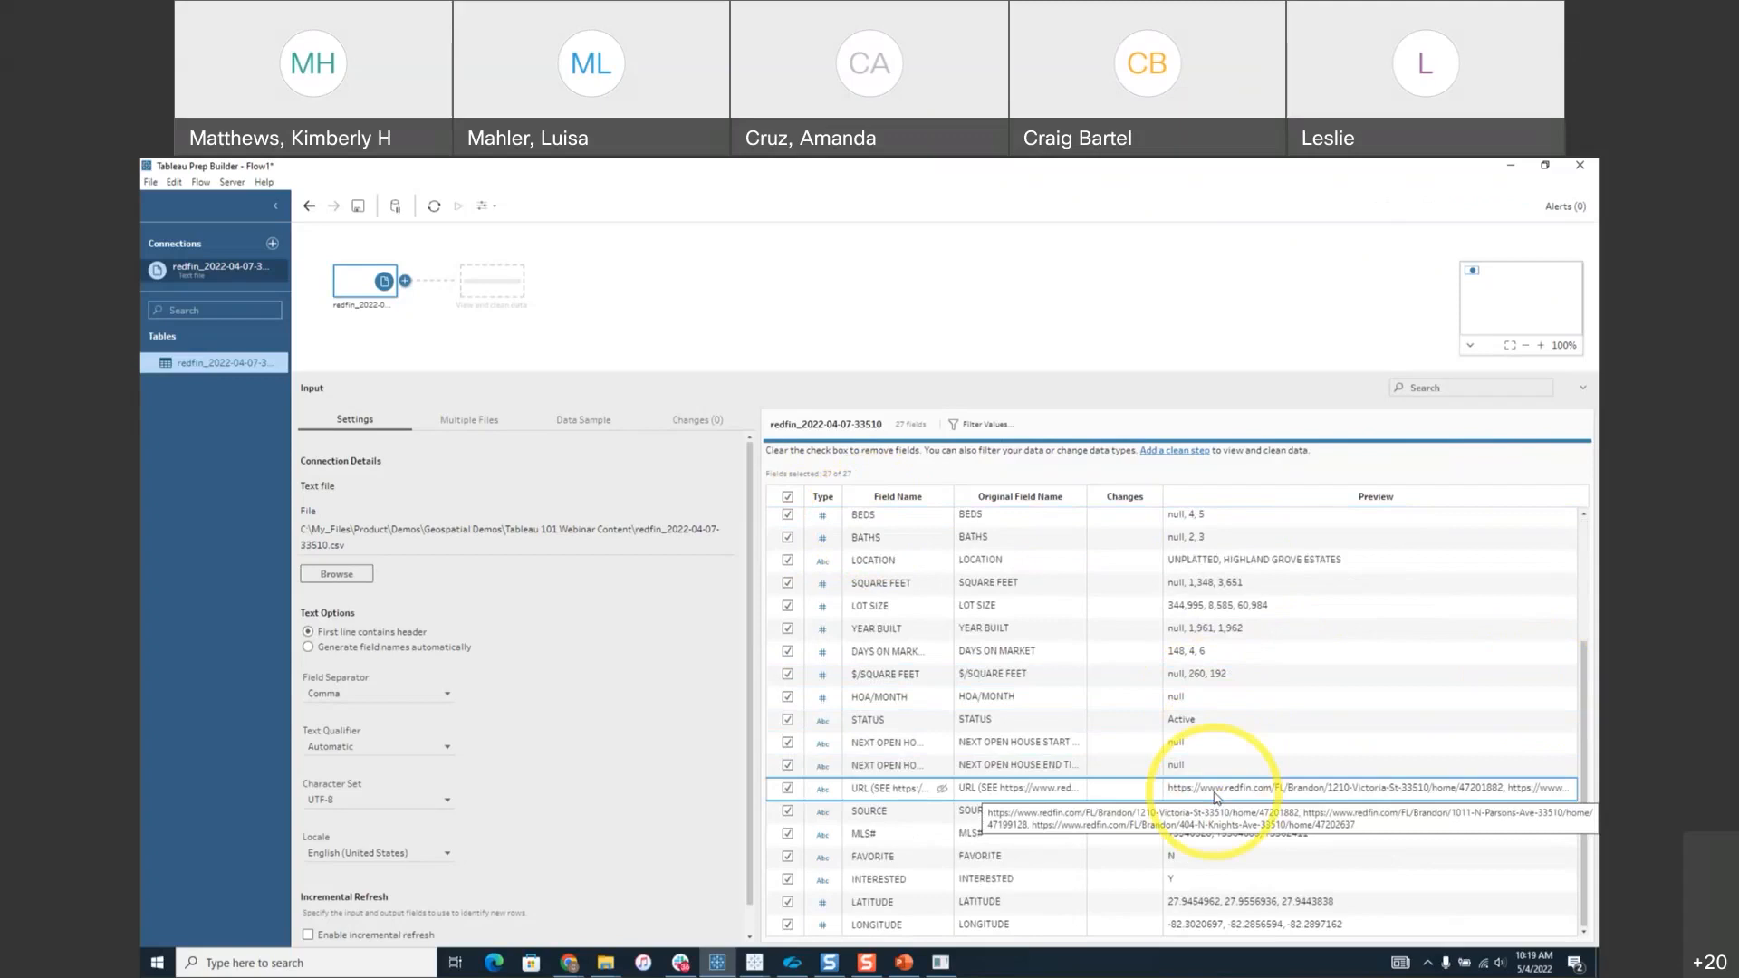
{"action": "scroll", "coordinate": [1216, 797], "scroll_direction": "up", "scroll_amount": 3}
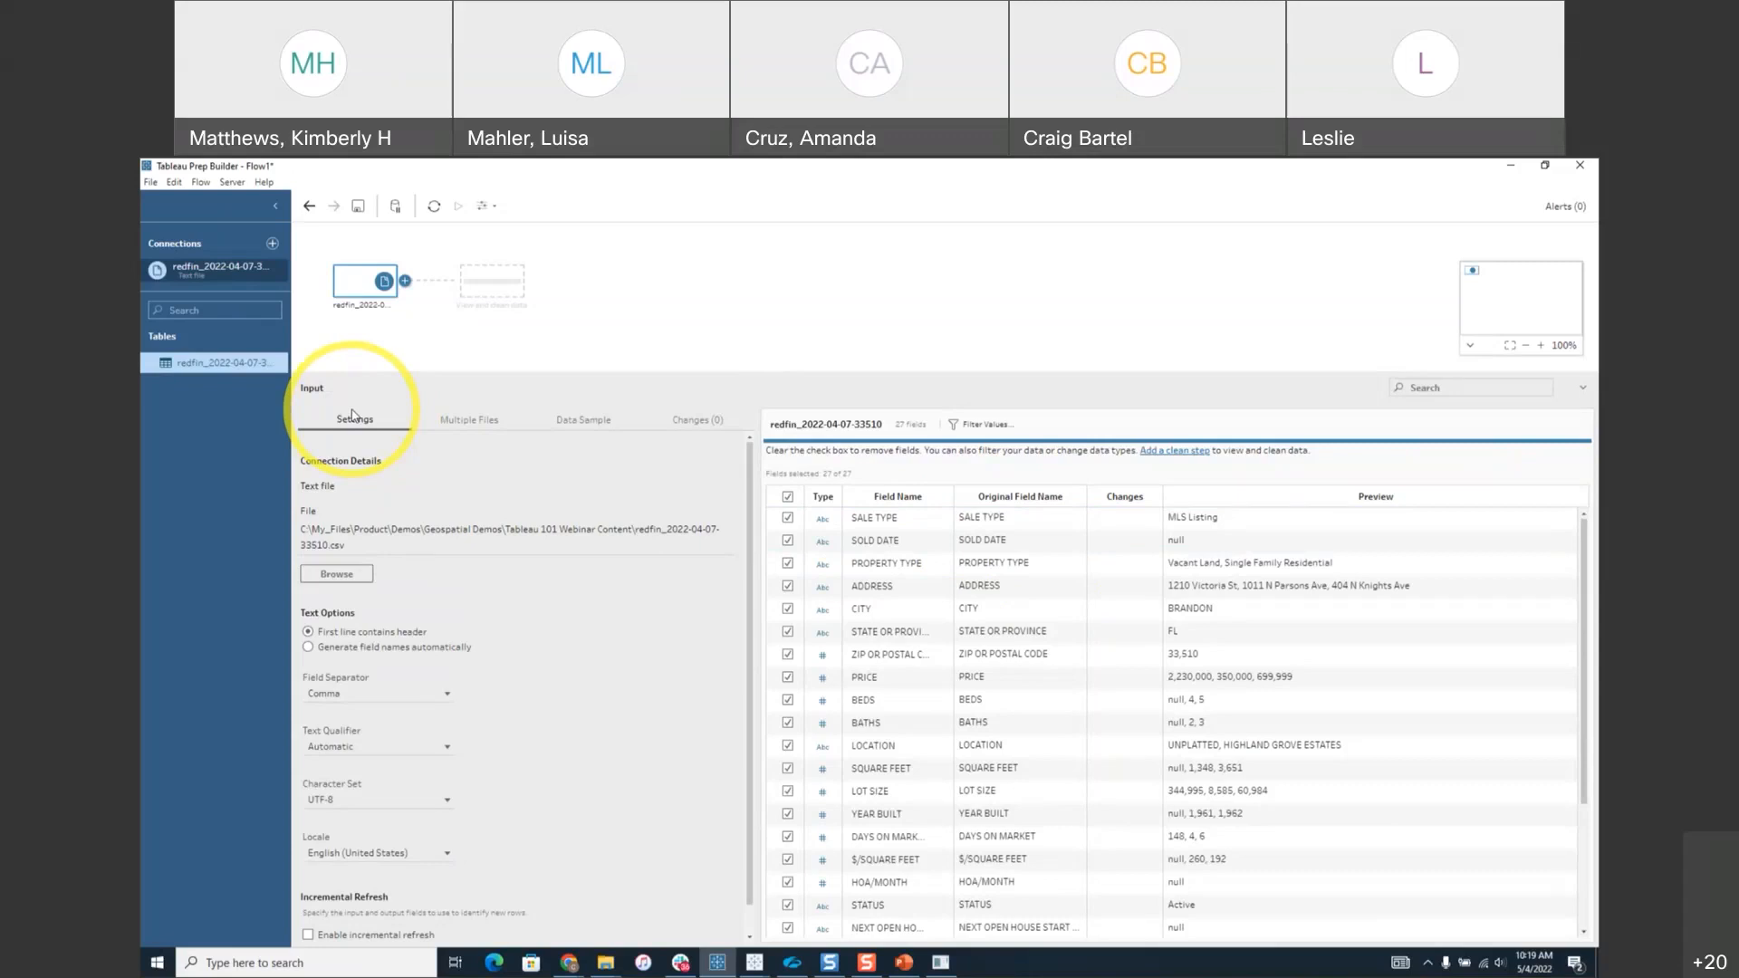
Switch the input to a wildcard union matching 'redfin*', combining 22 files into 29 fields.
{"action": "left_click", "coordinate": [464, 420]}
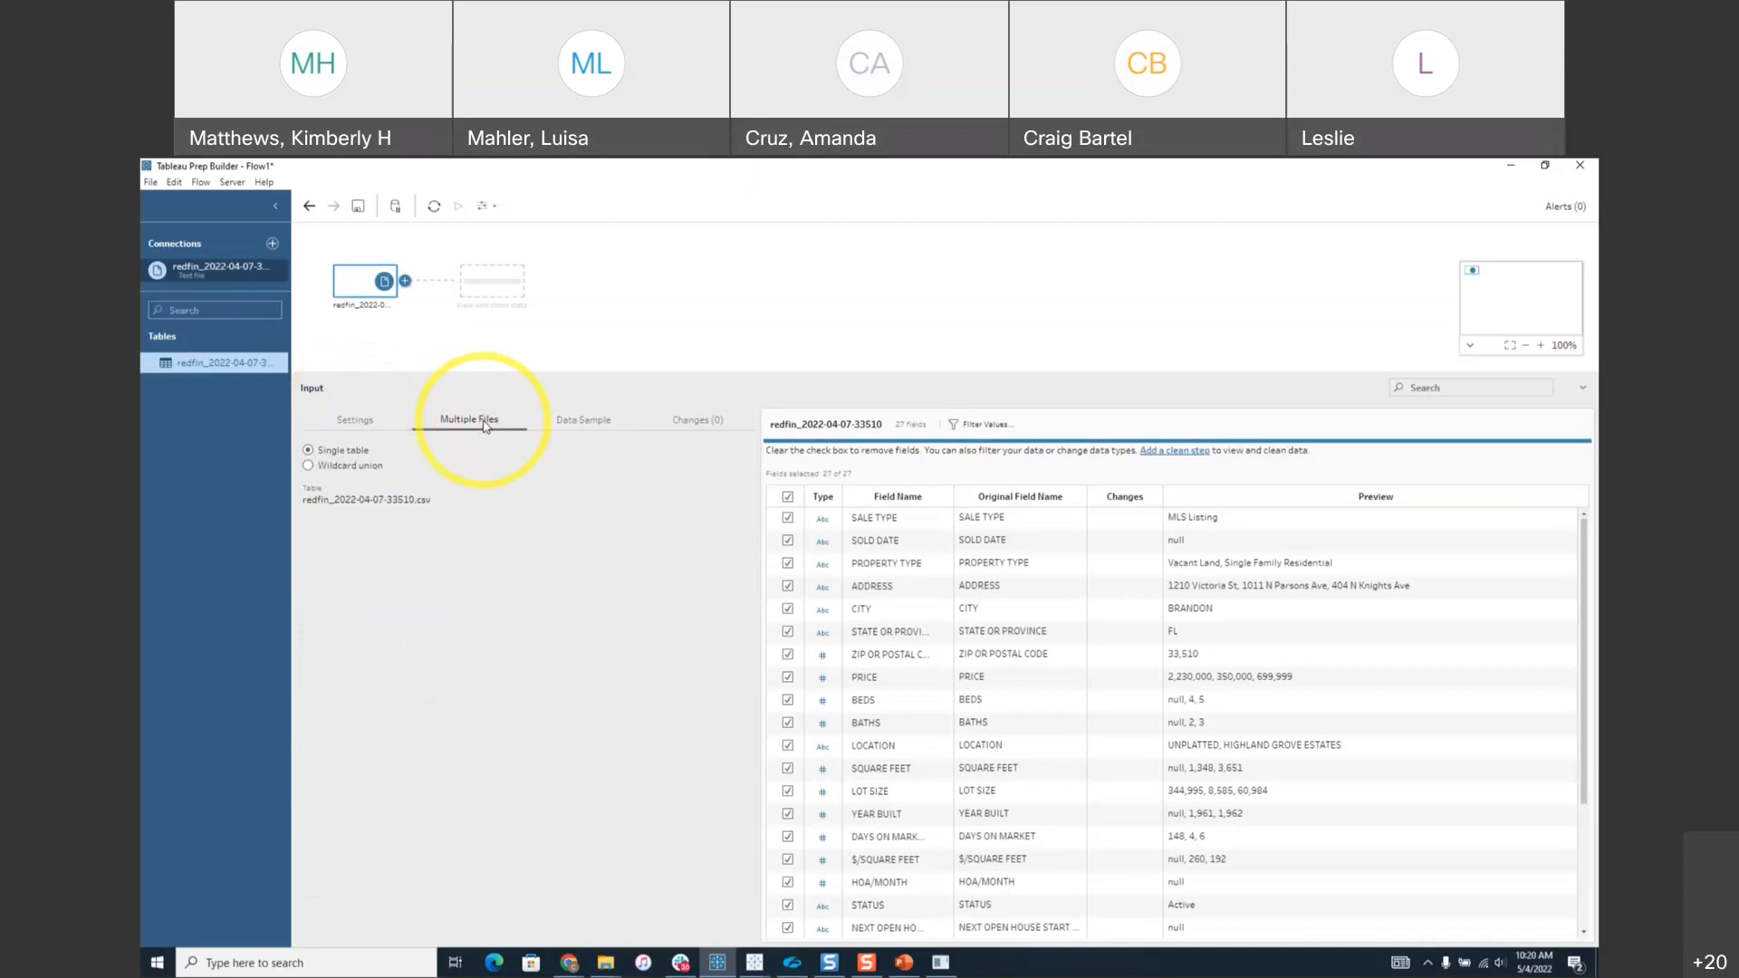
{"action": "left_click", "coordinate": [308, 466]}
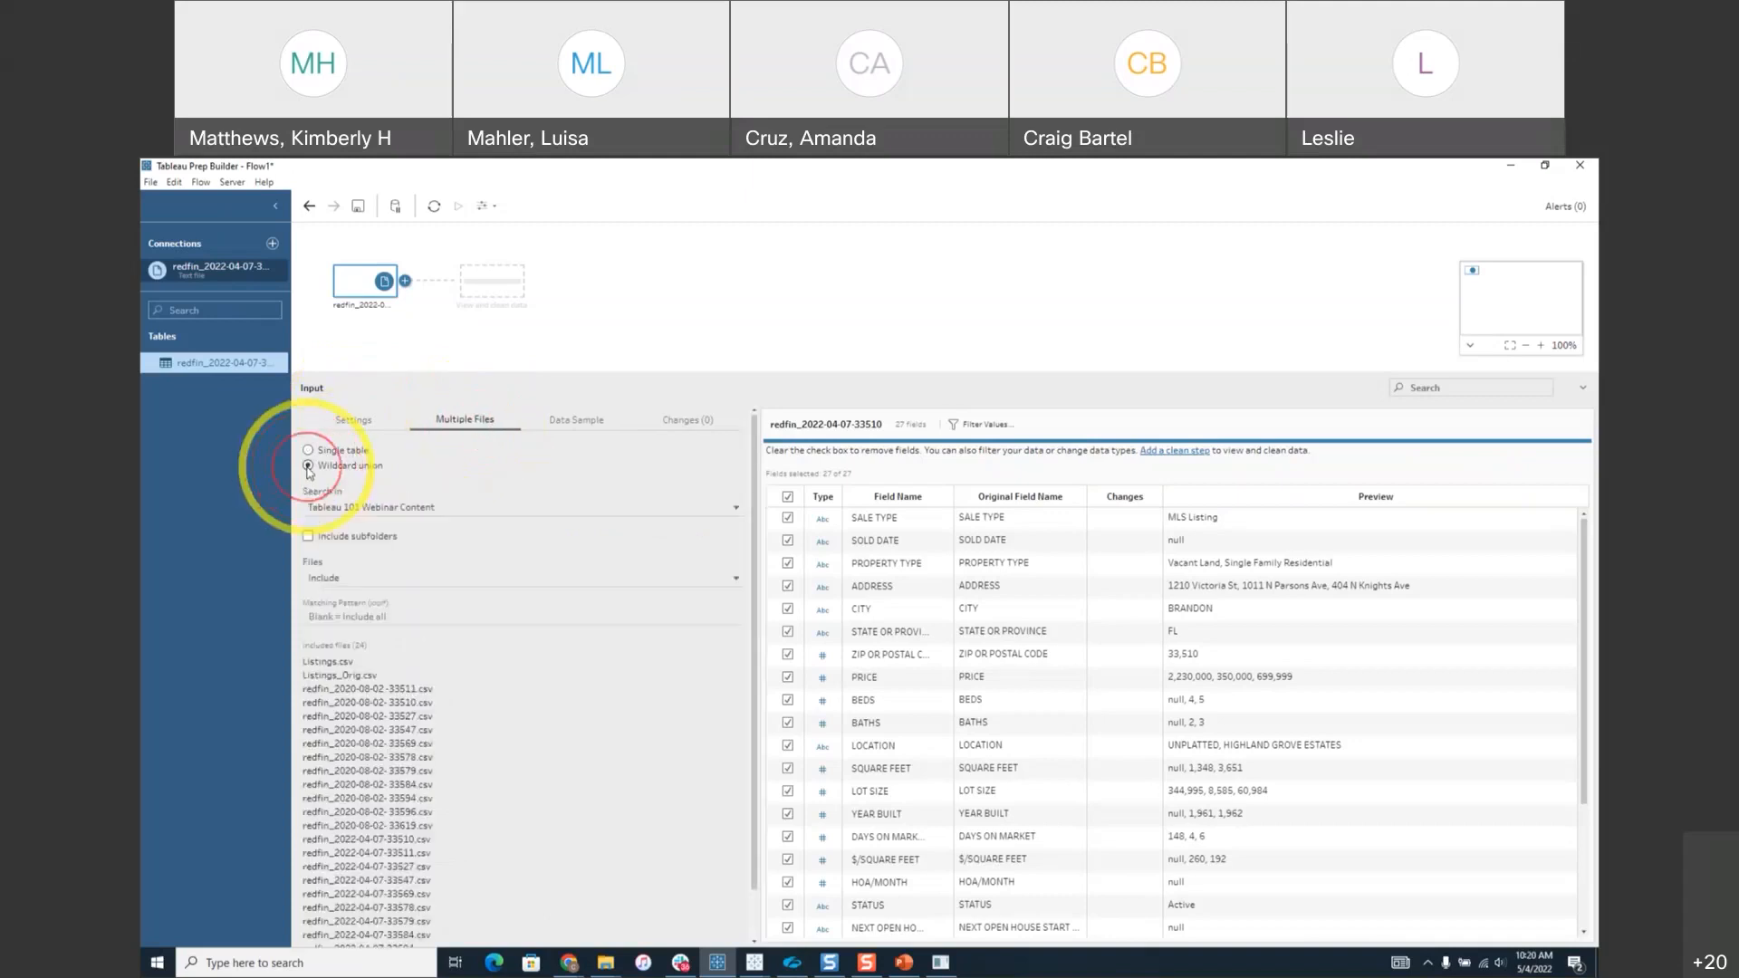
{"action": "left_click", "coordinate": [353, 617]}
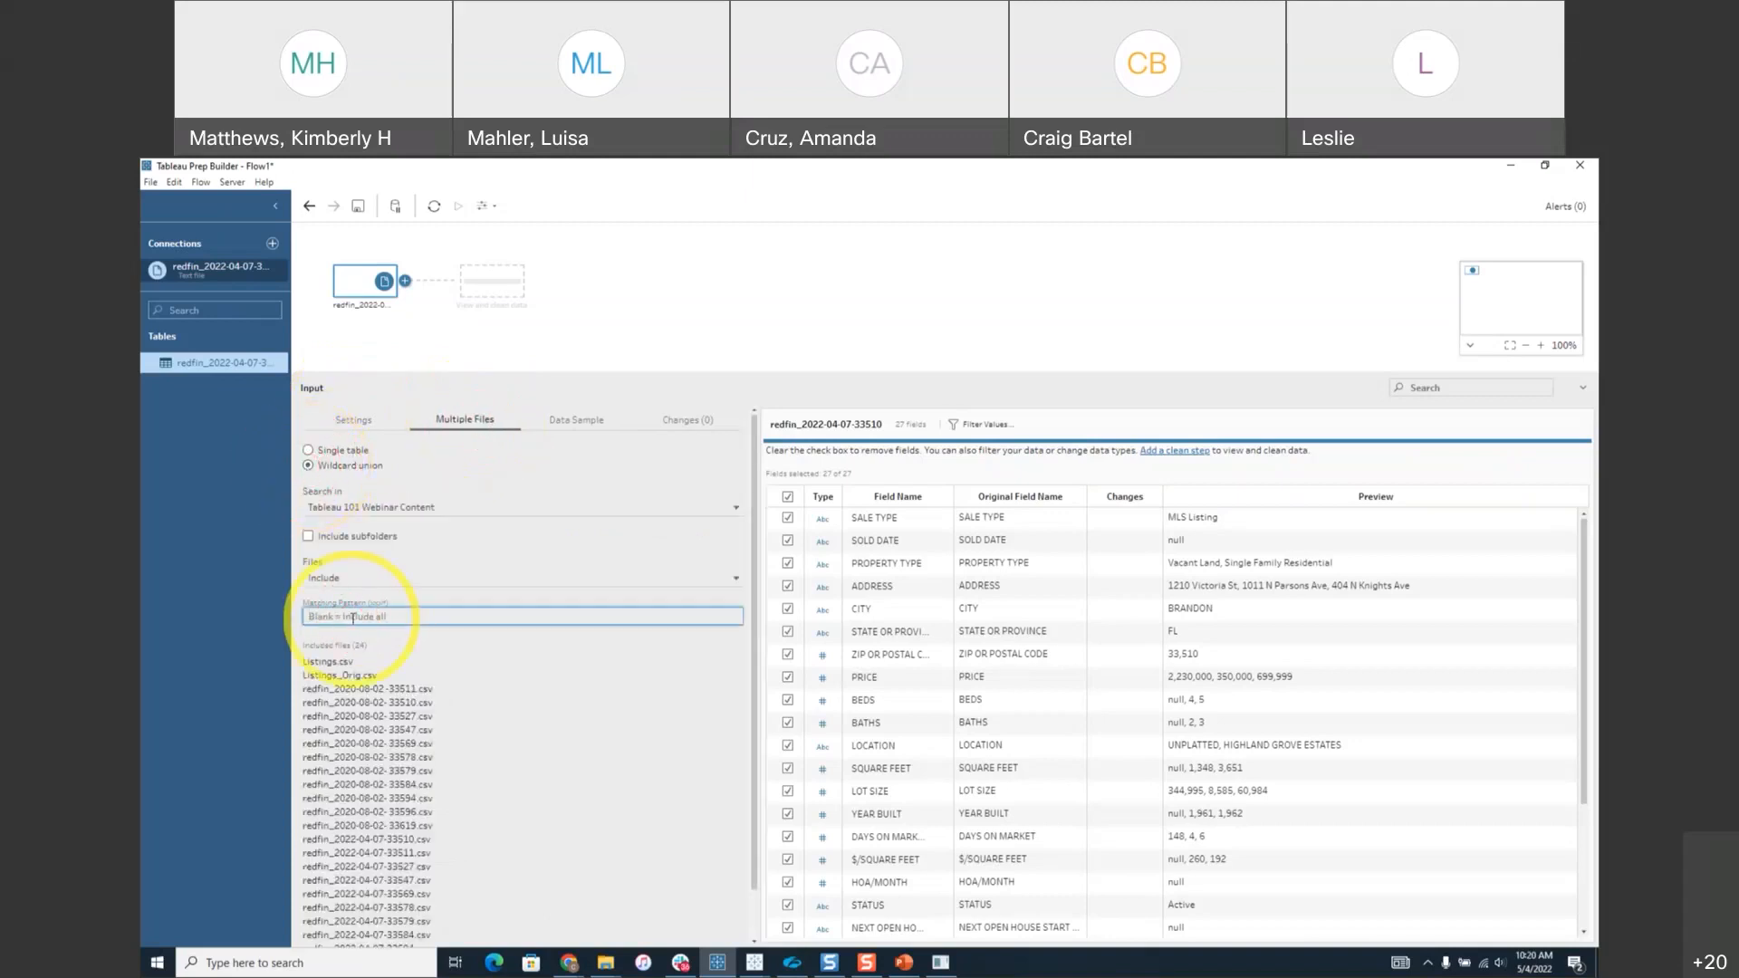
{"action": "type", "text": "redfine"}
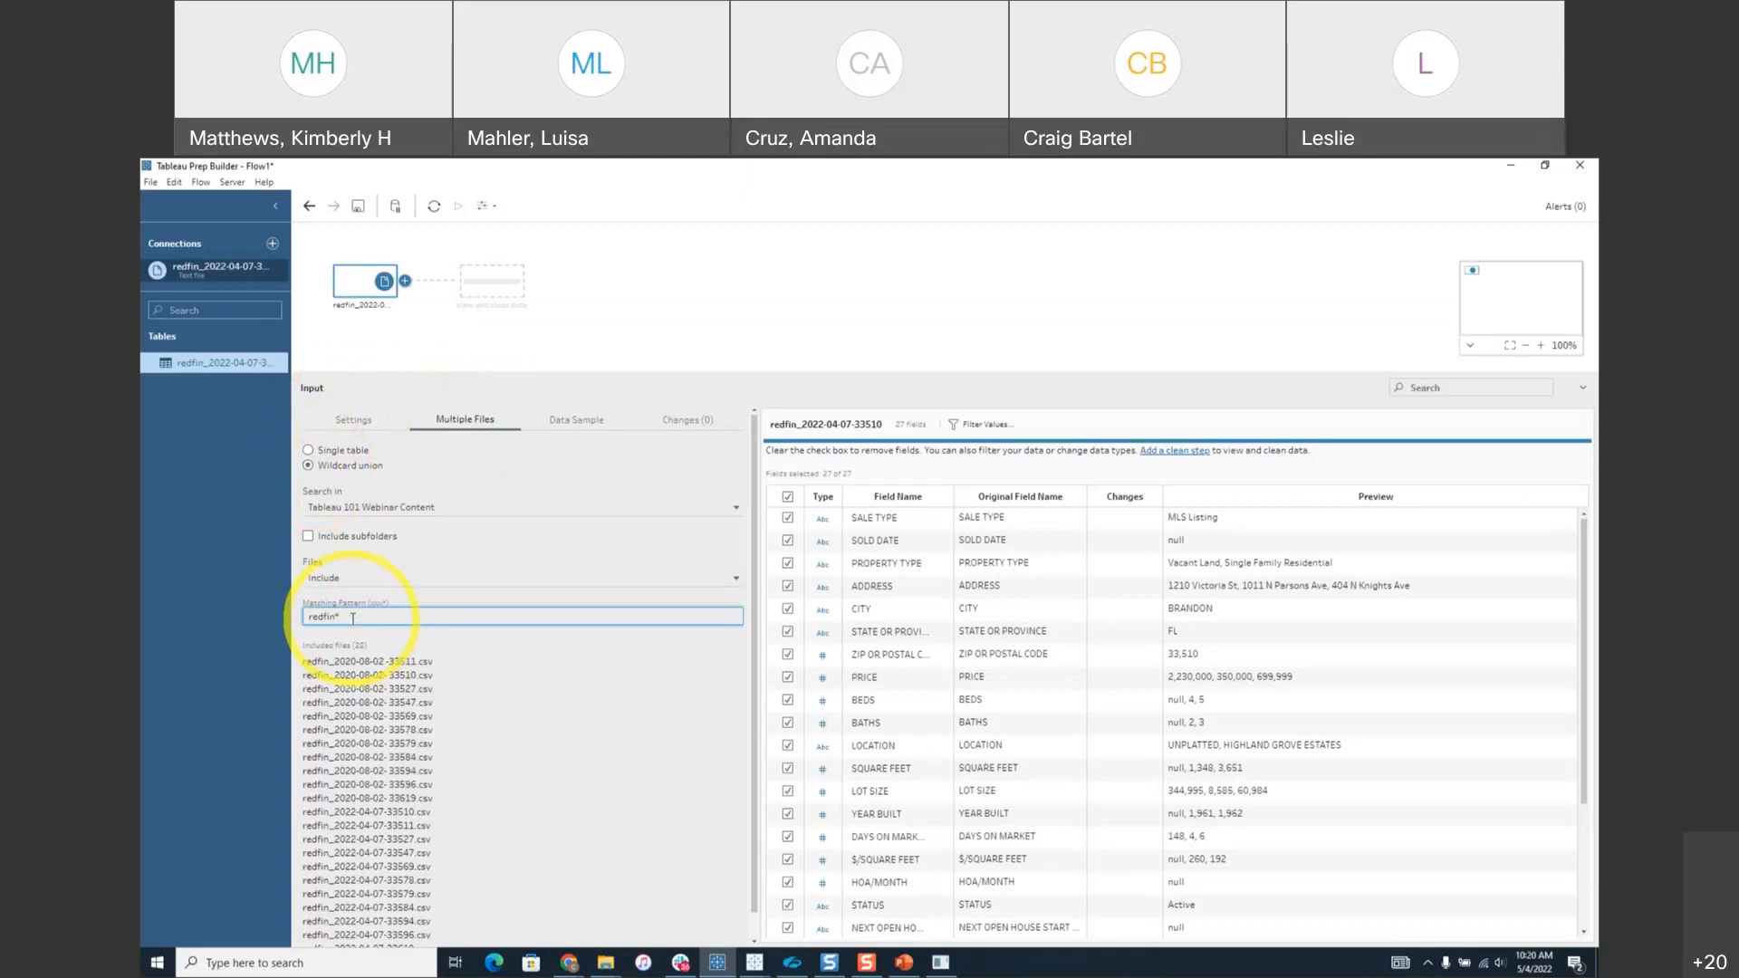
{"action": "scroll", "coordinate": [479, 713], "scroll_direction": "down", "scroll_amount": 1}
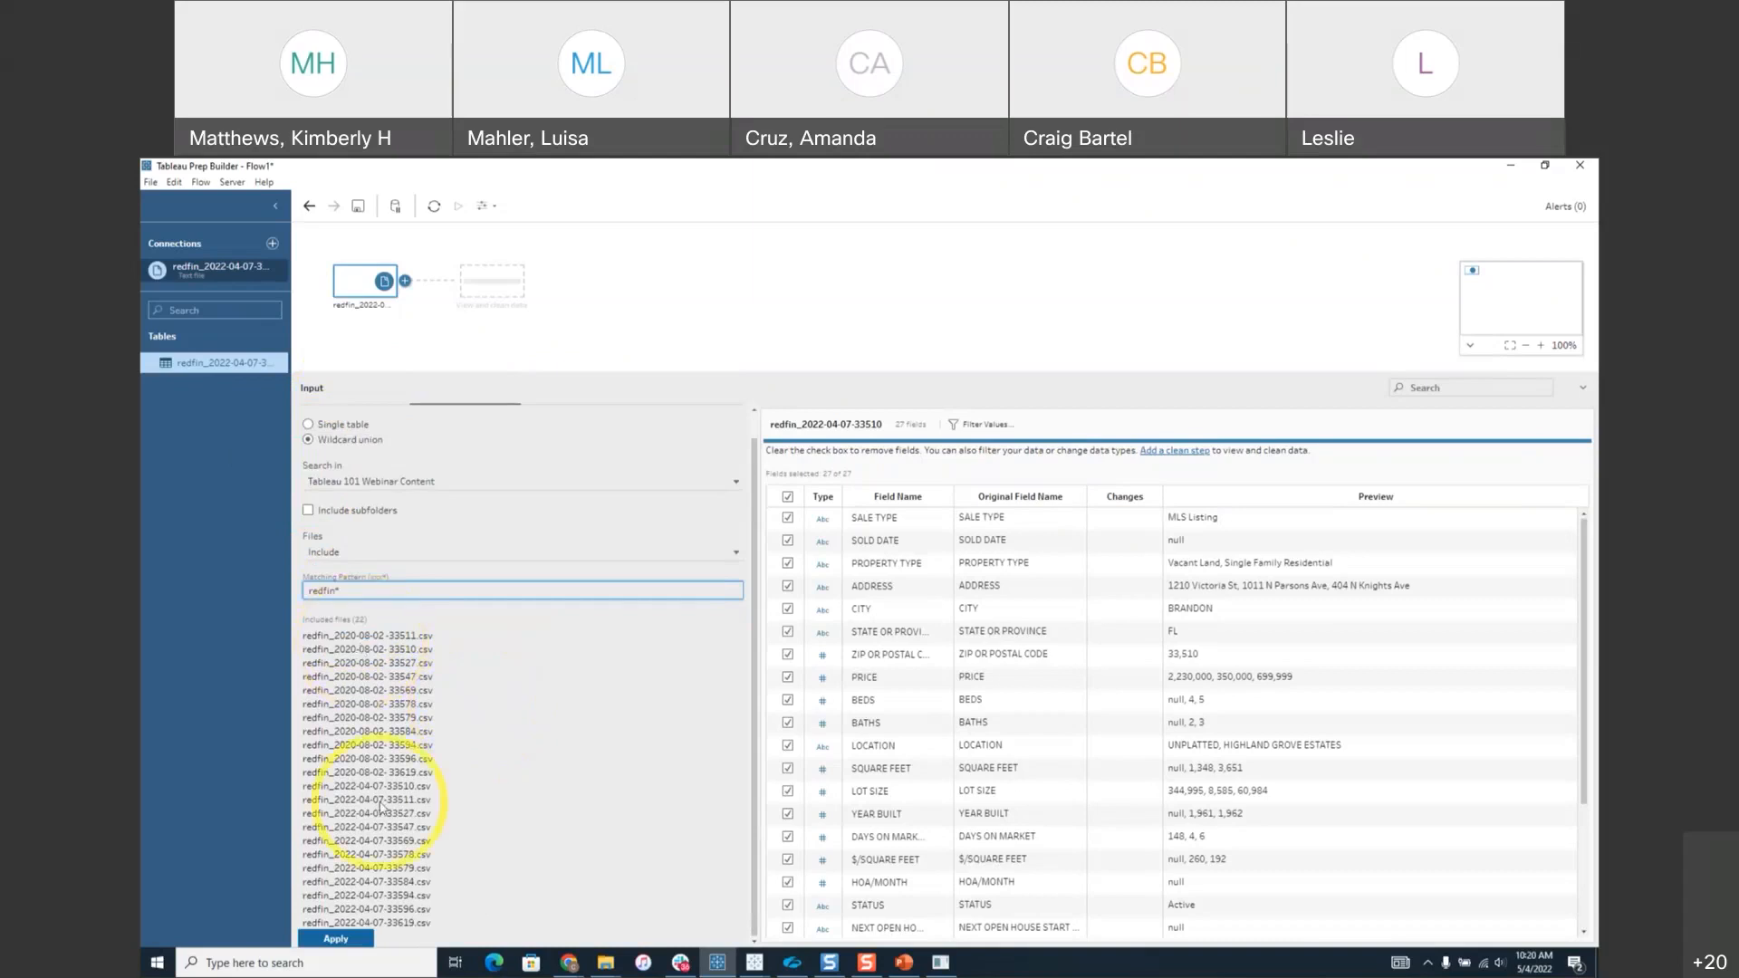
{"action": "left_click", "coordinate": [354, 939]}
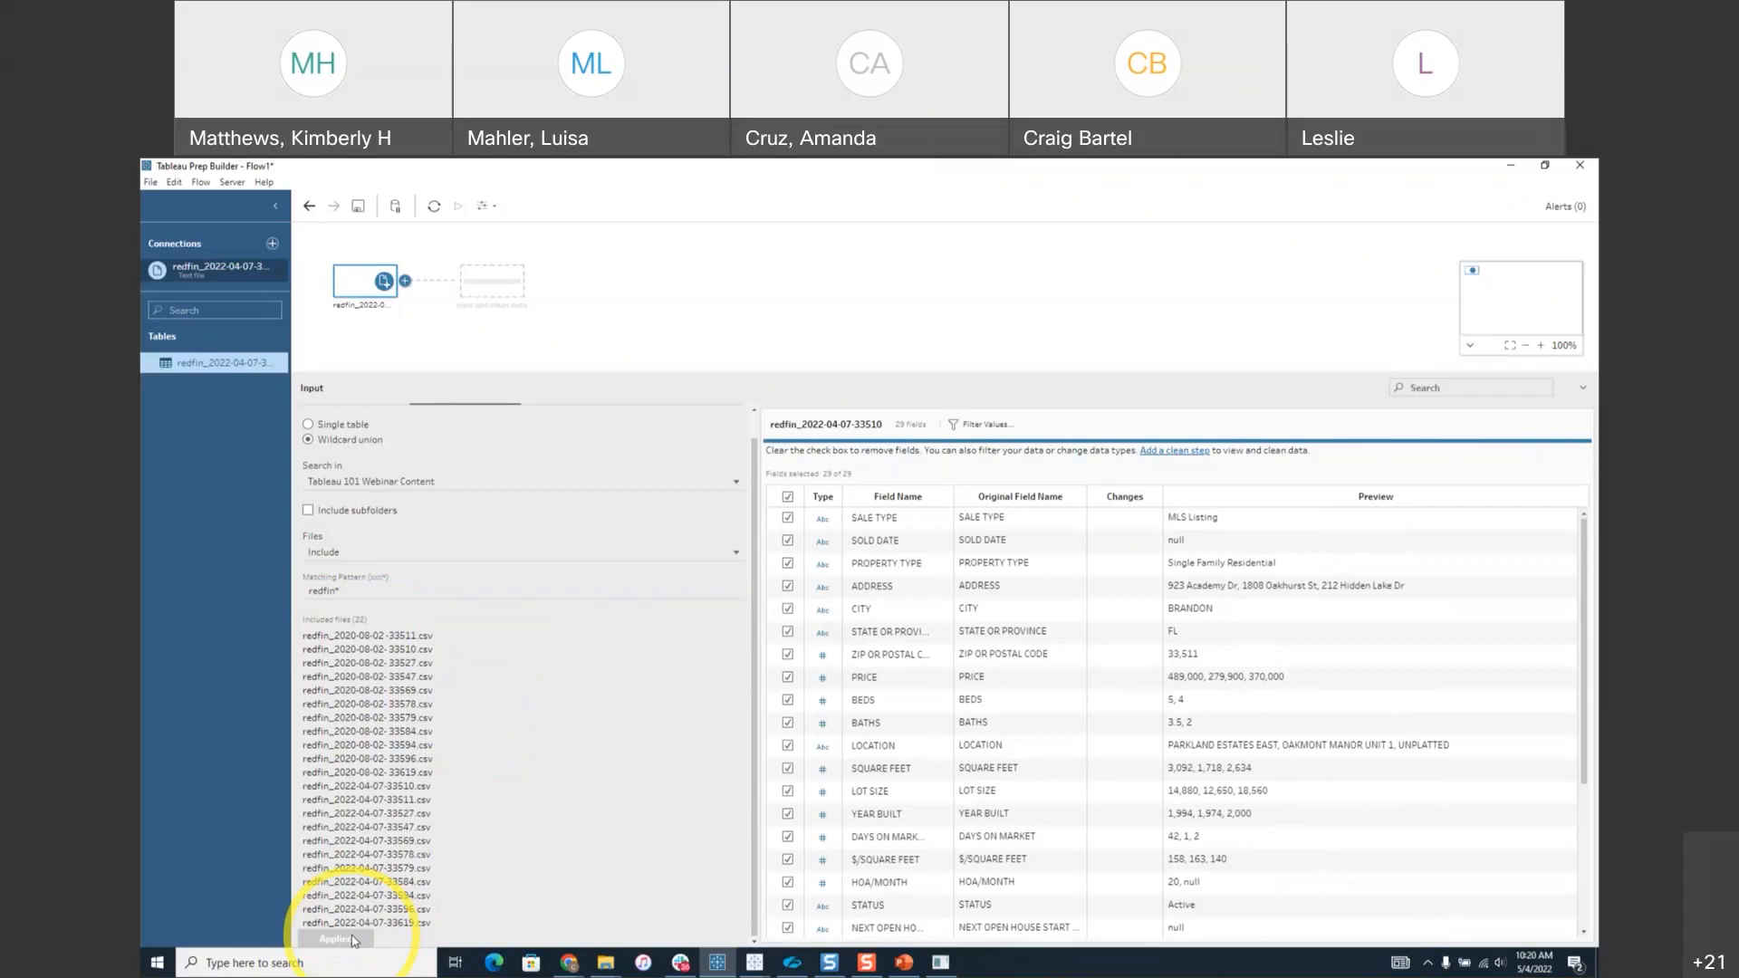
{"action": "left_click", "coordinate": [339, 591]}
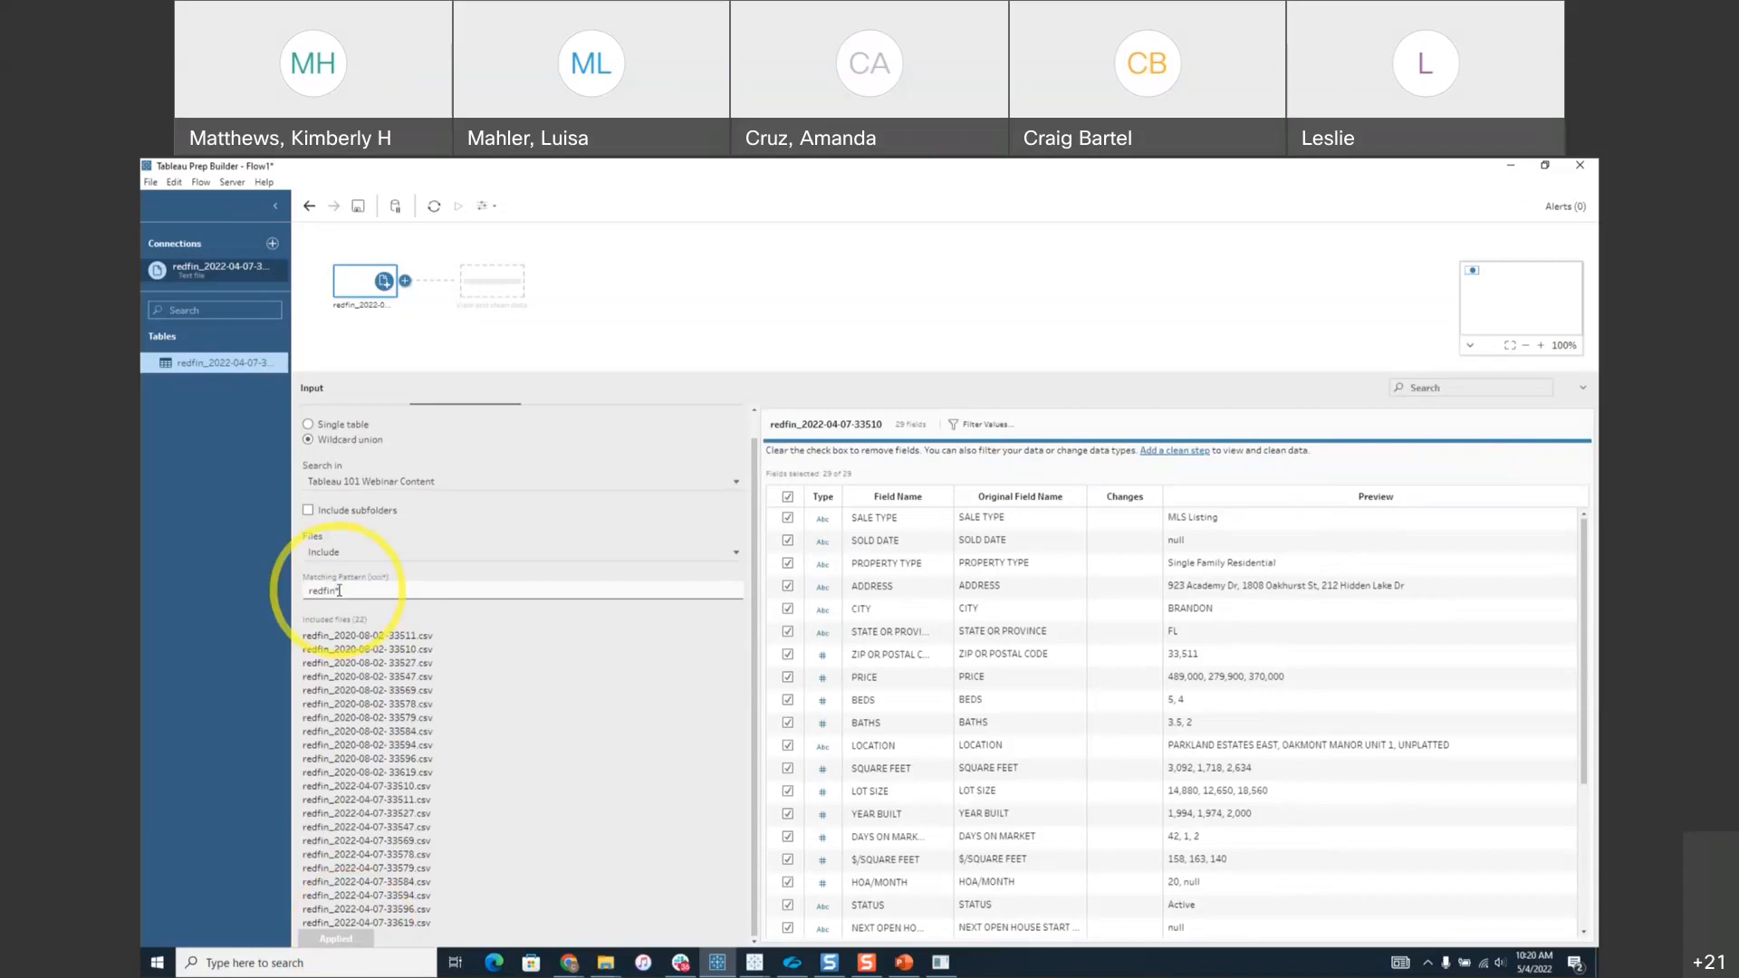
{"action": "left_click", "coordinate": [456, 373]}
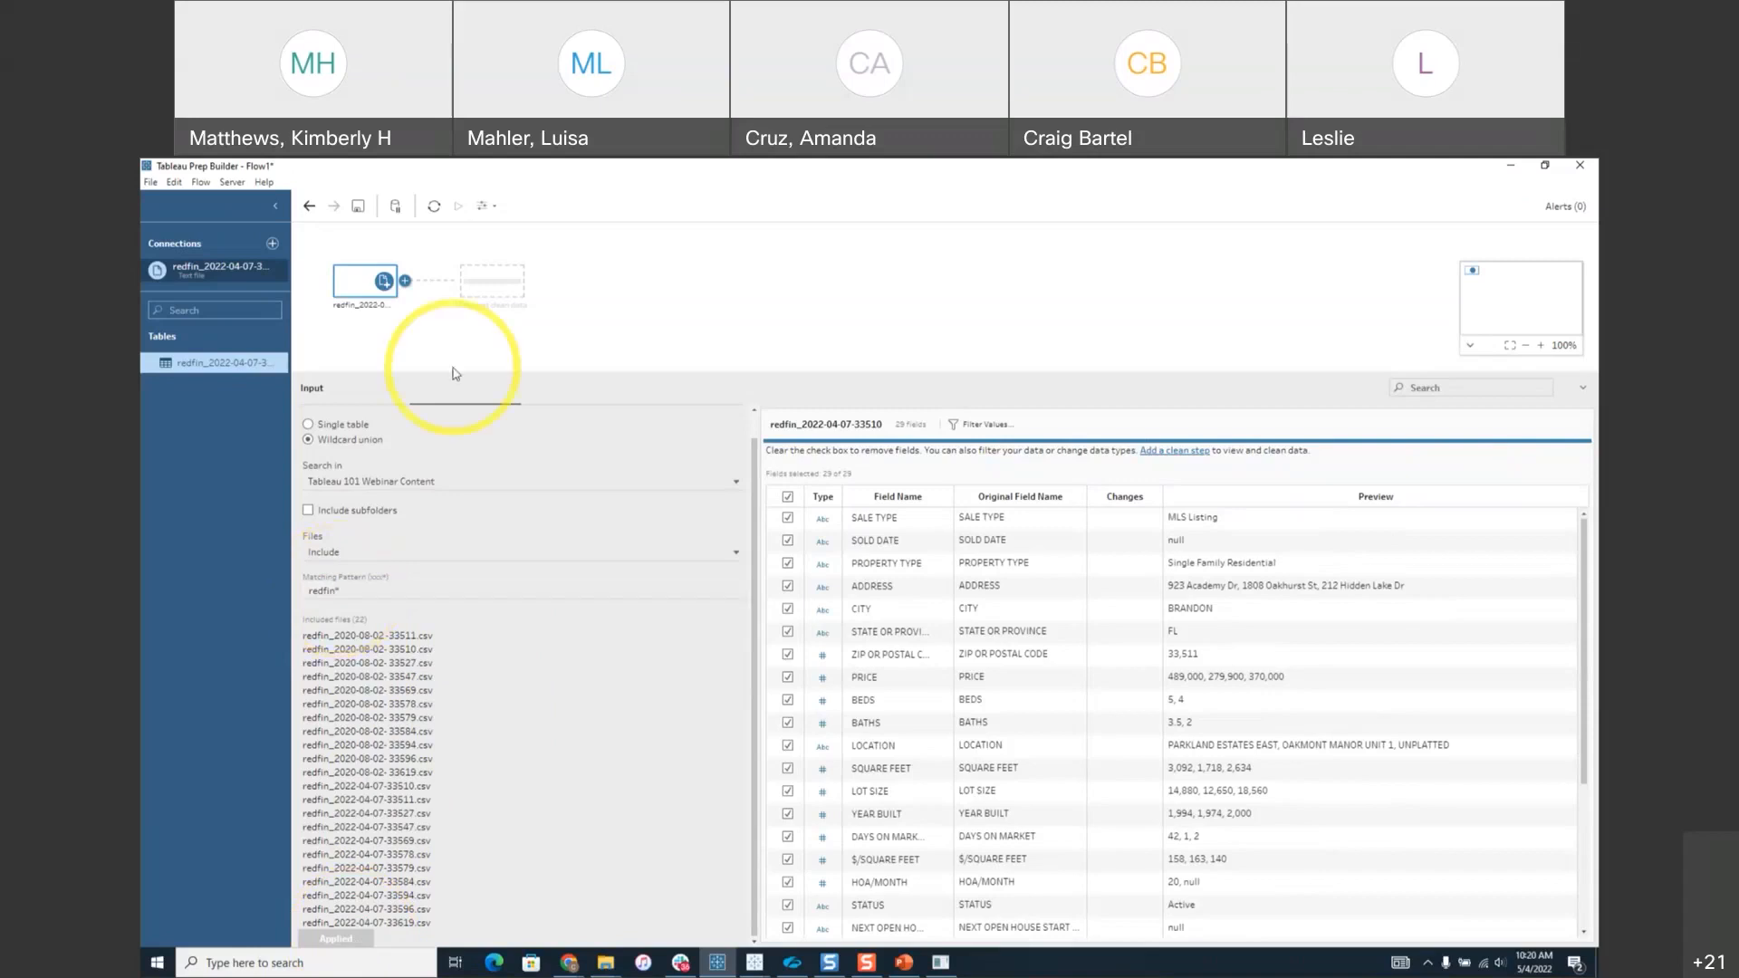
{"action": "scroll", "coordinate": [462, 446], "scroll_direction": "up", "scroll_amount": 1}
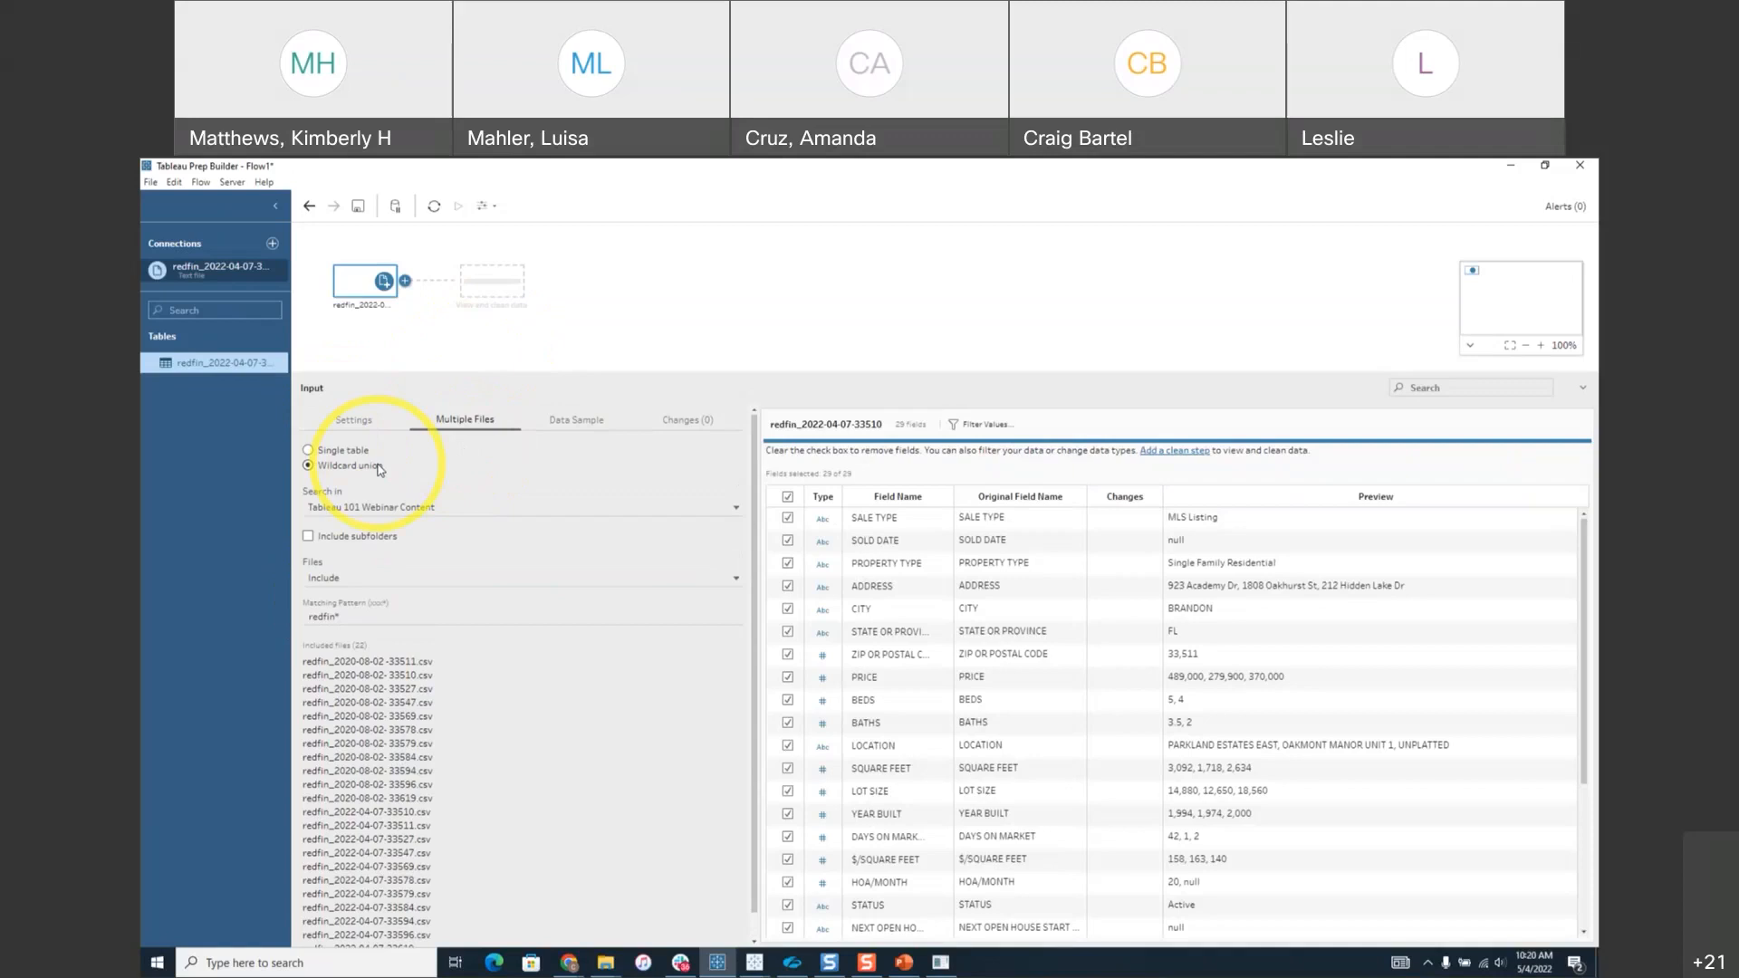
Review the Data Sample options, keeping the default sample amount and quick select.
{"action": "left_click", "coordinate": [569, 422]}
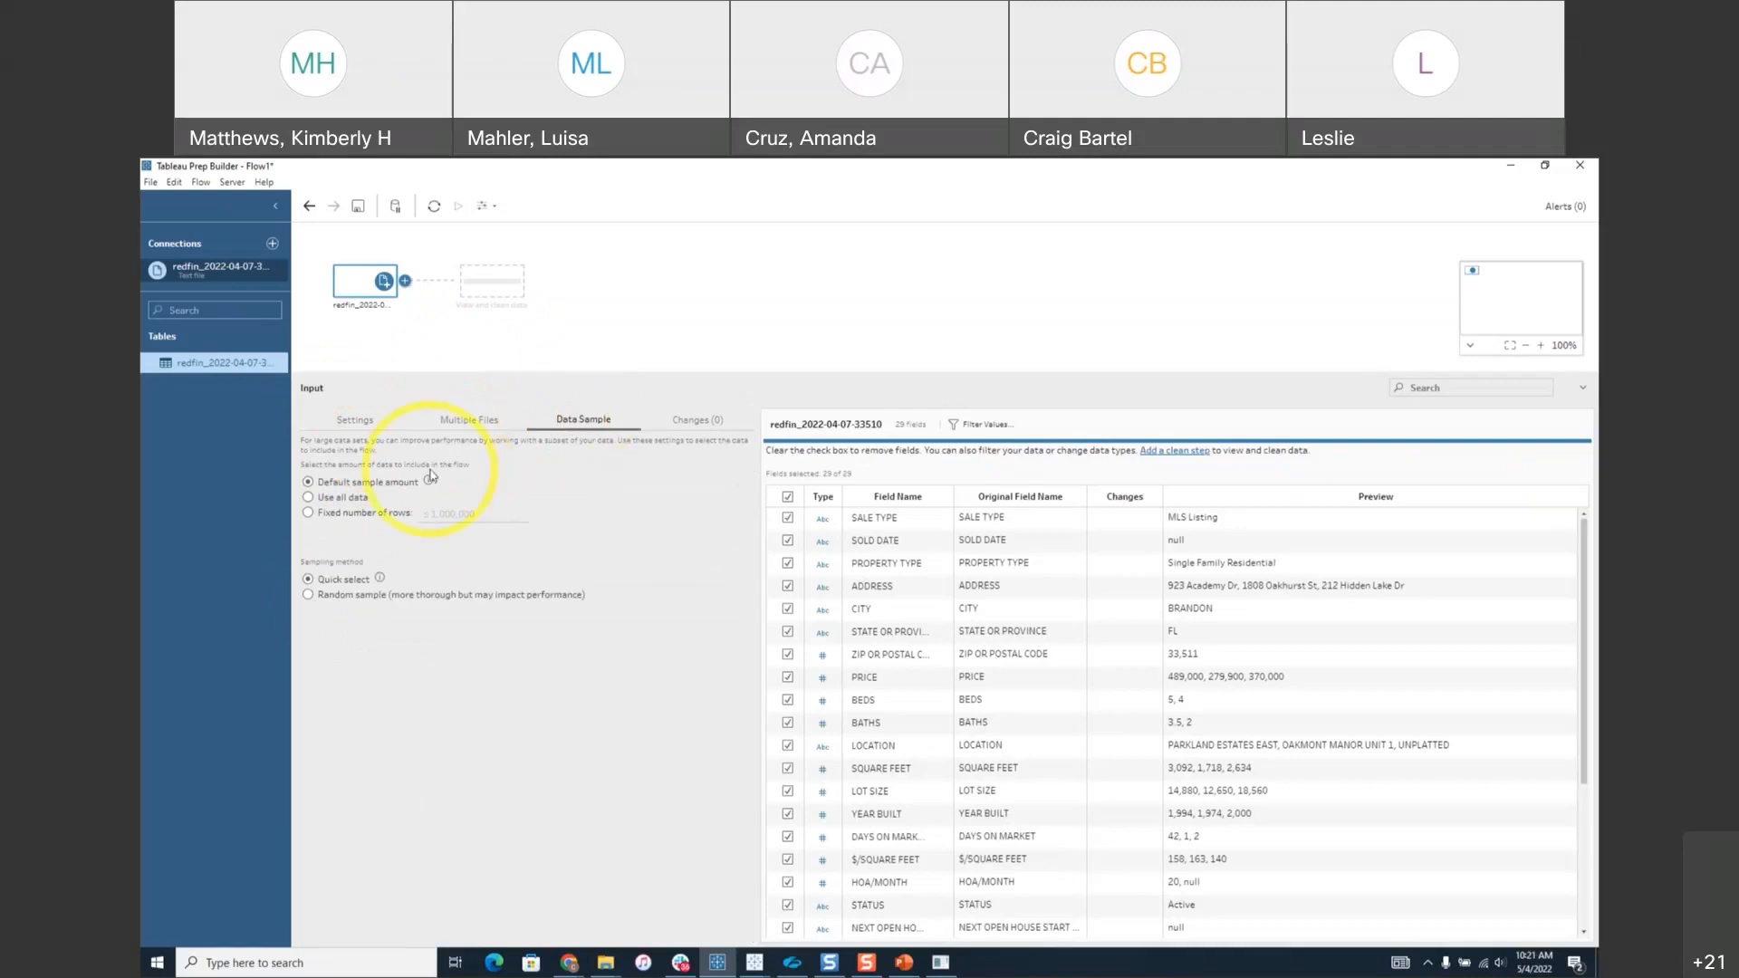
{"action": "mouse_move", "coordinate": [432, 484]}
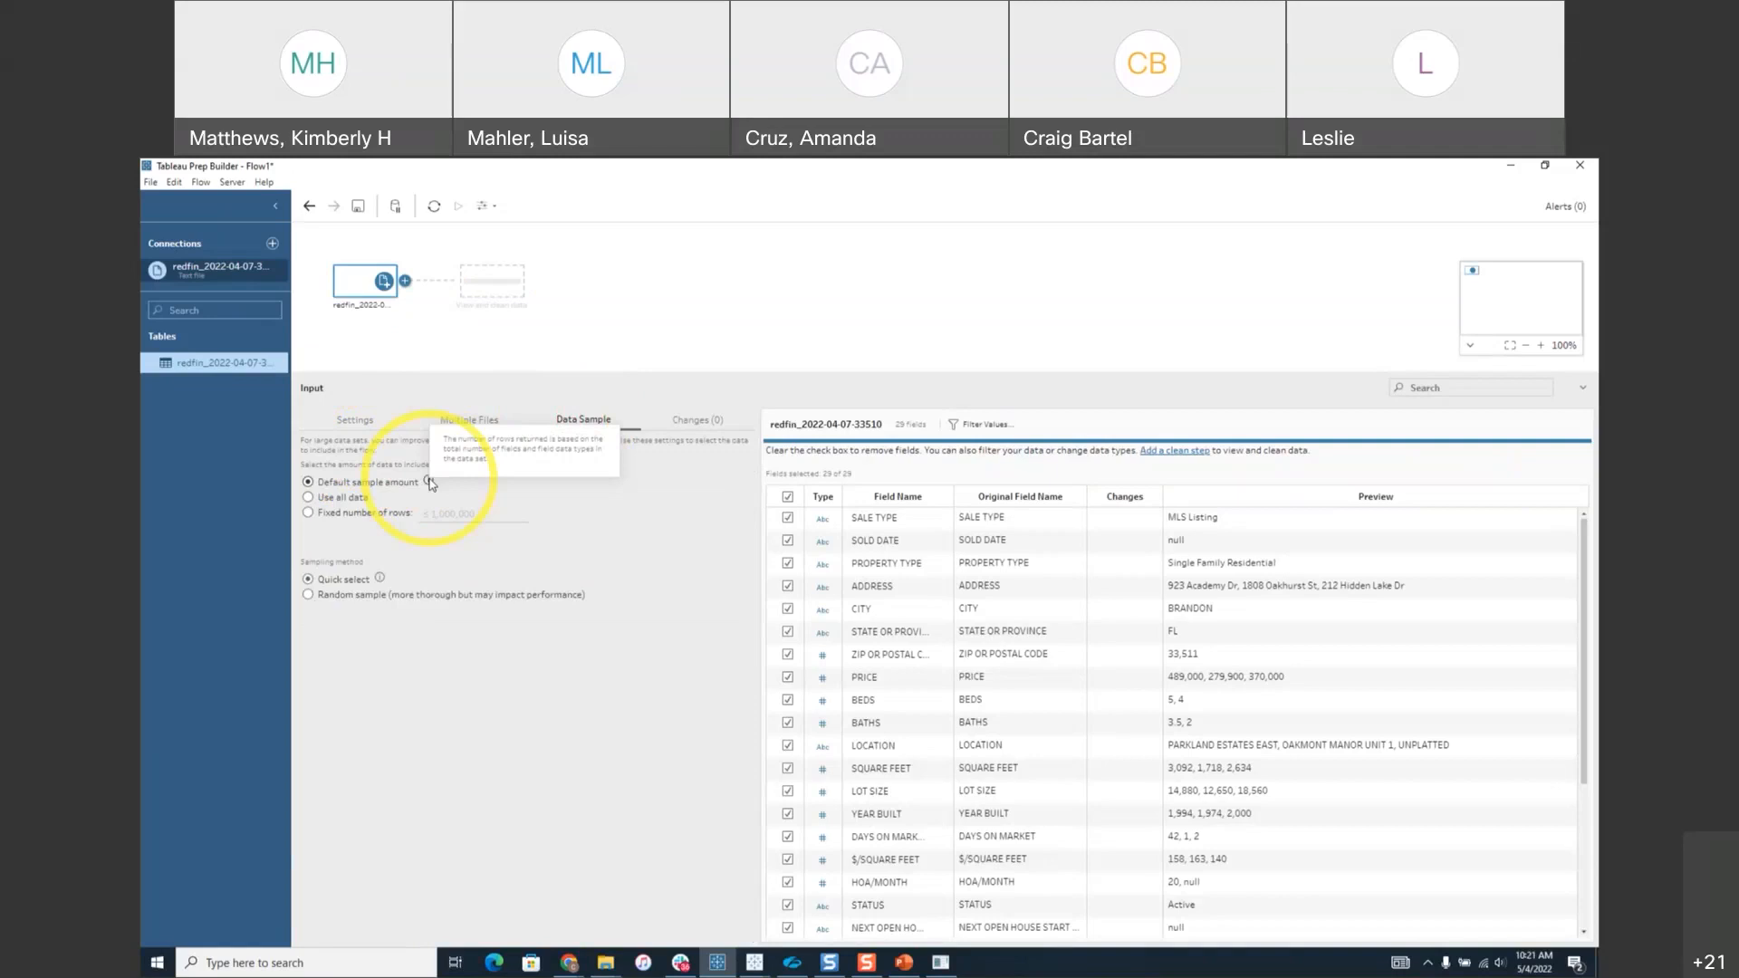
{"action": "mouse_move", "coordinate": [381, 582]}
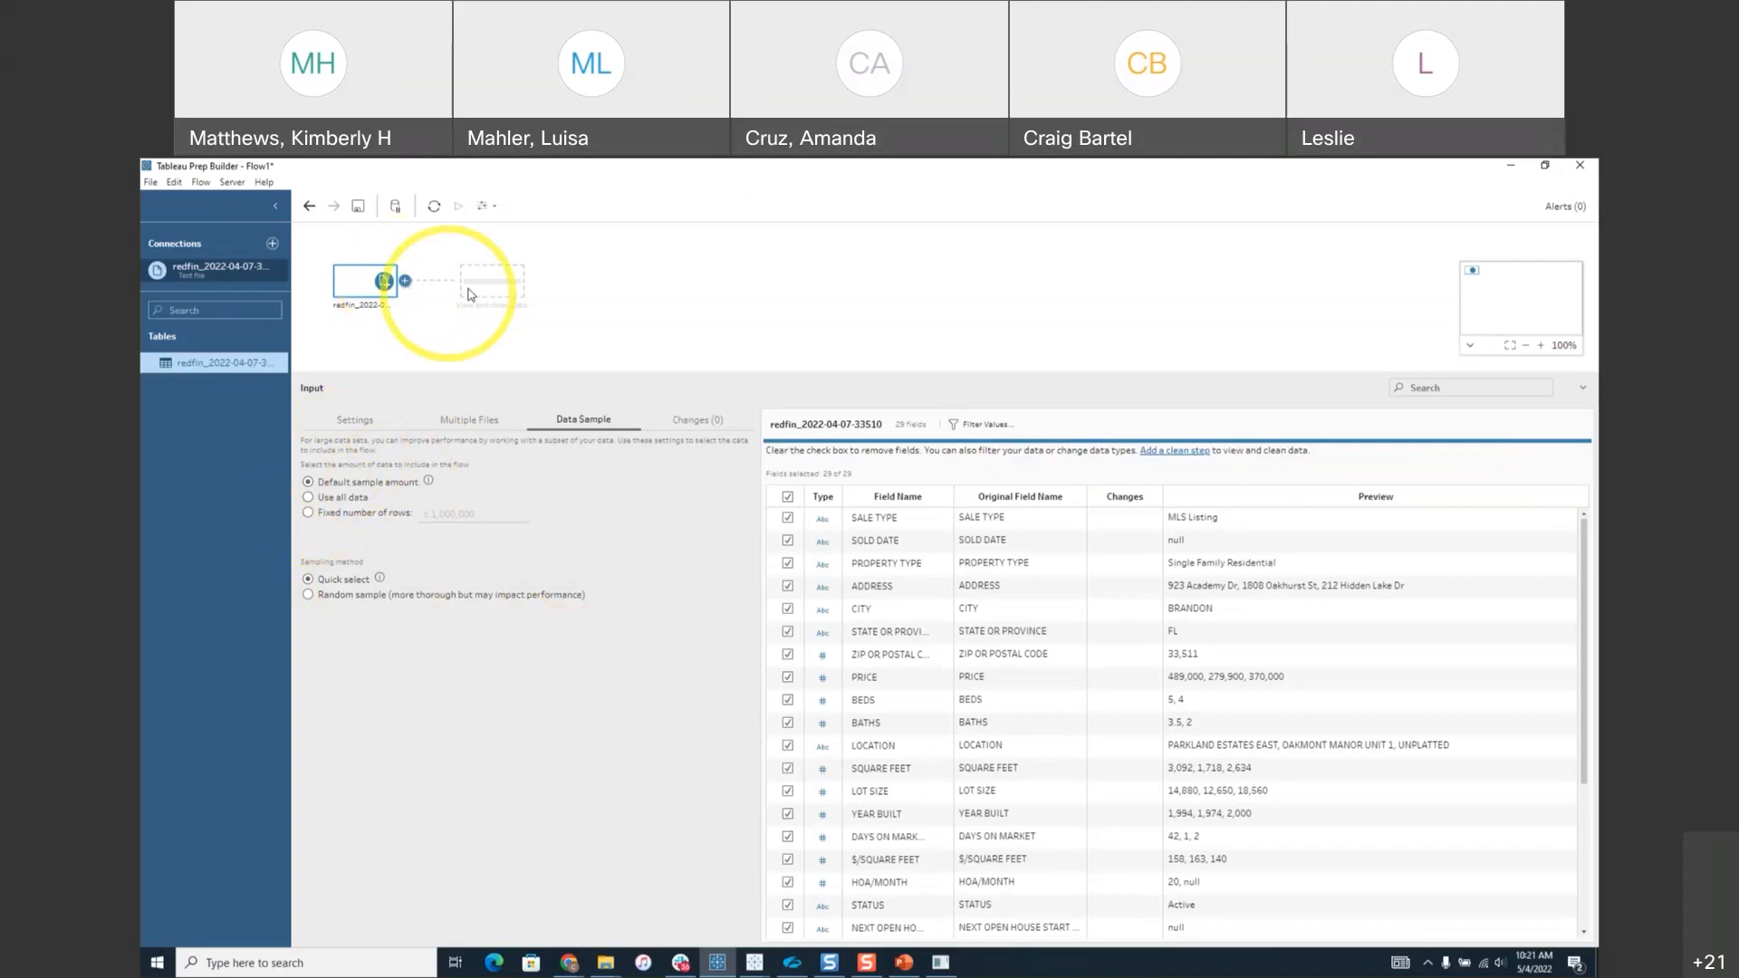
Add a Clean Step after the redfin input step.
{"action": "left_click", "coordinate": [405, 282]}
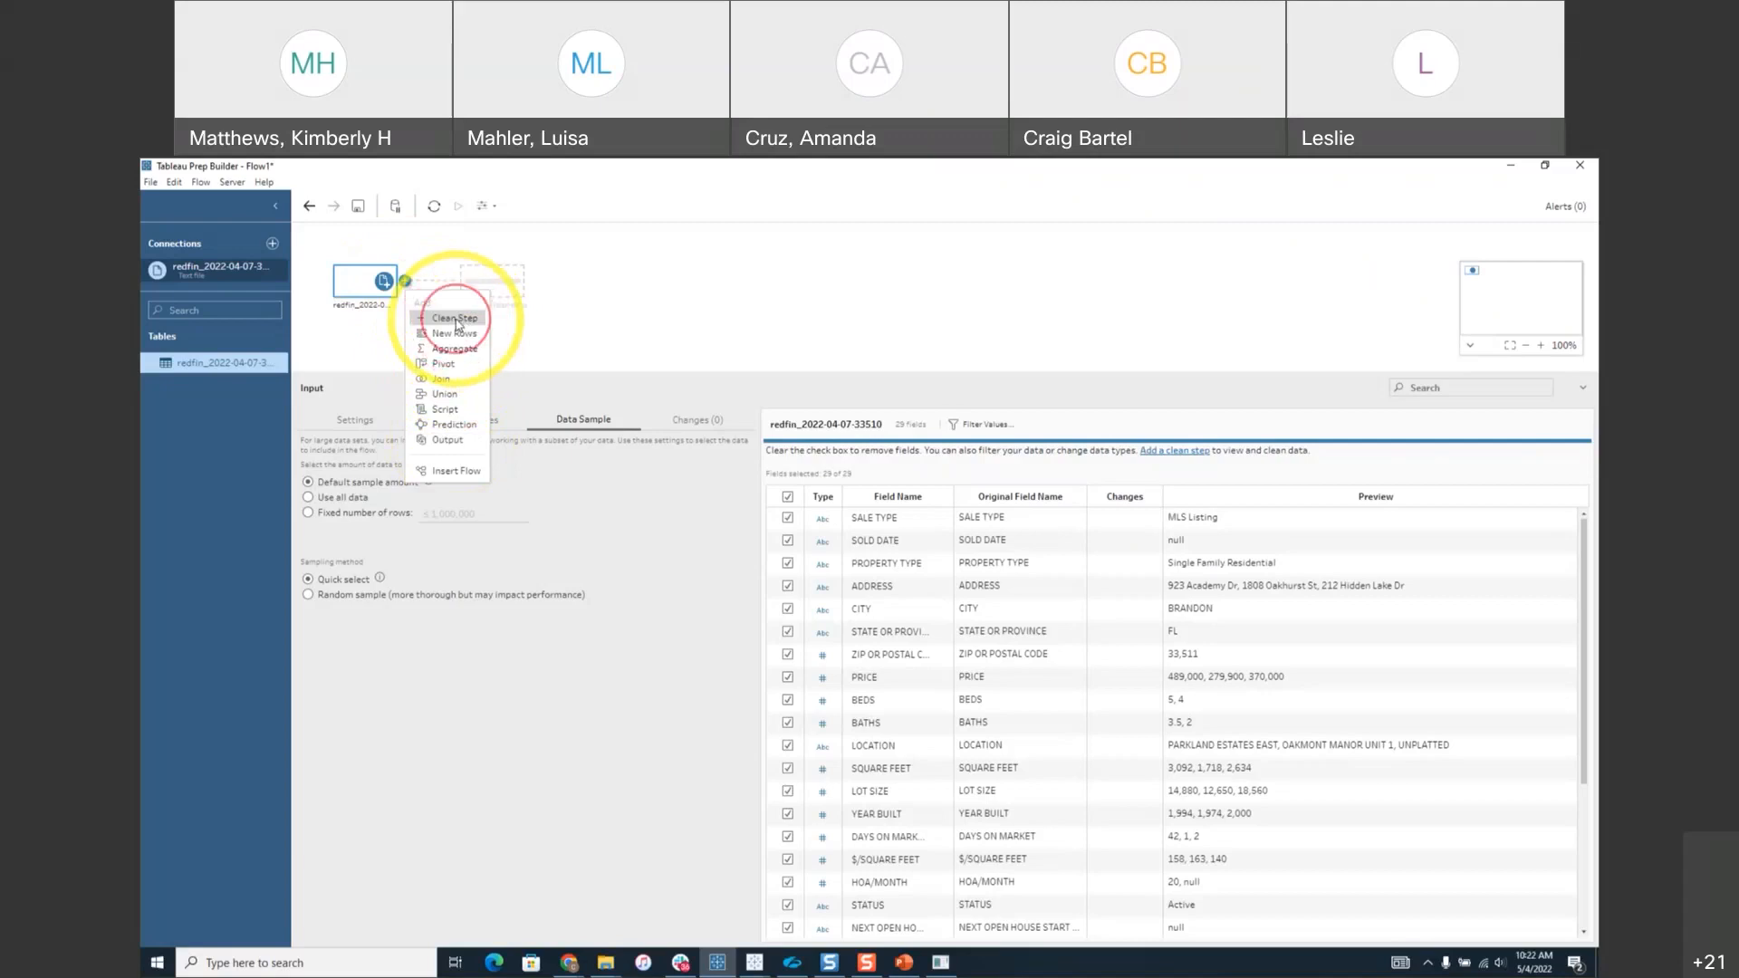
{"action": "left_click", "coordinate": [456, 319]}
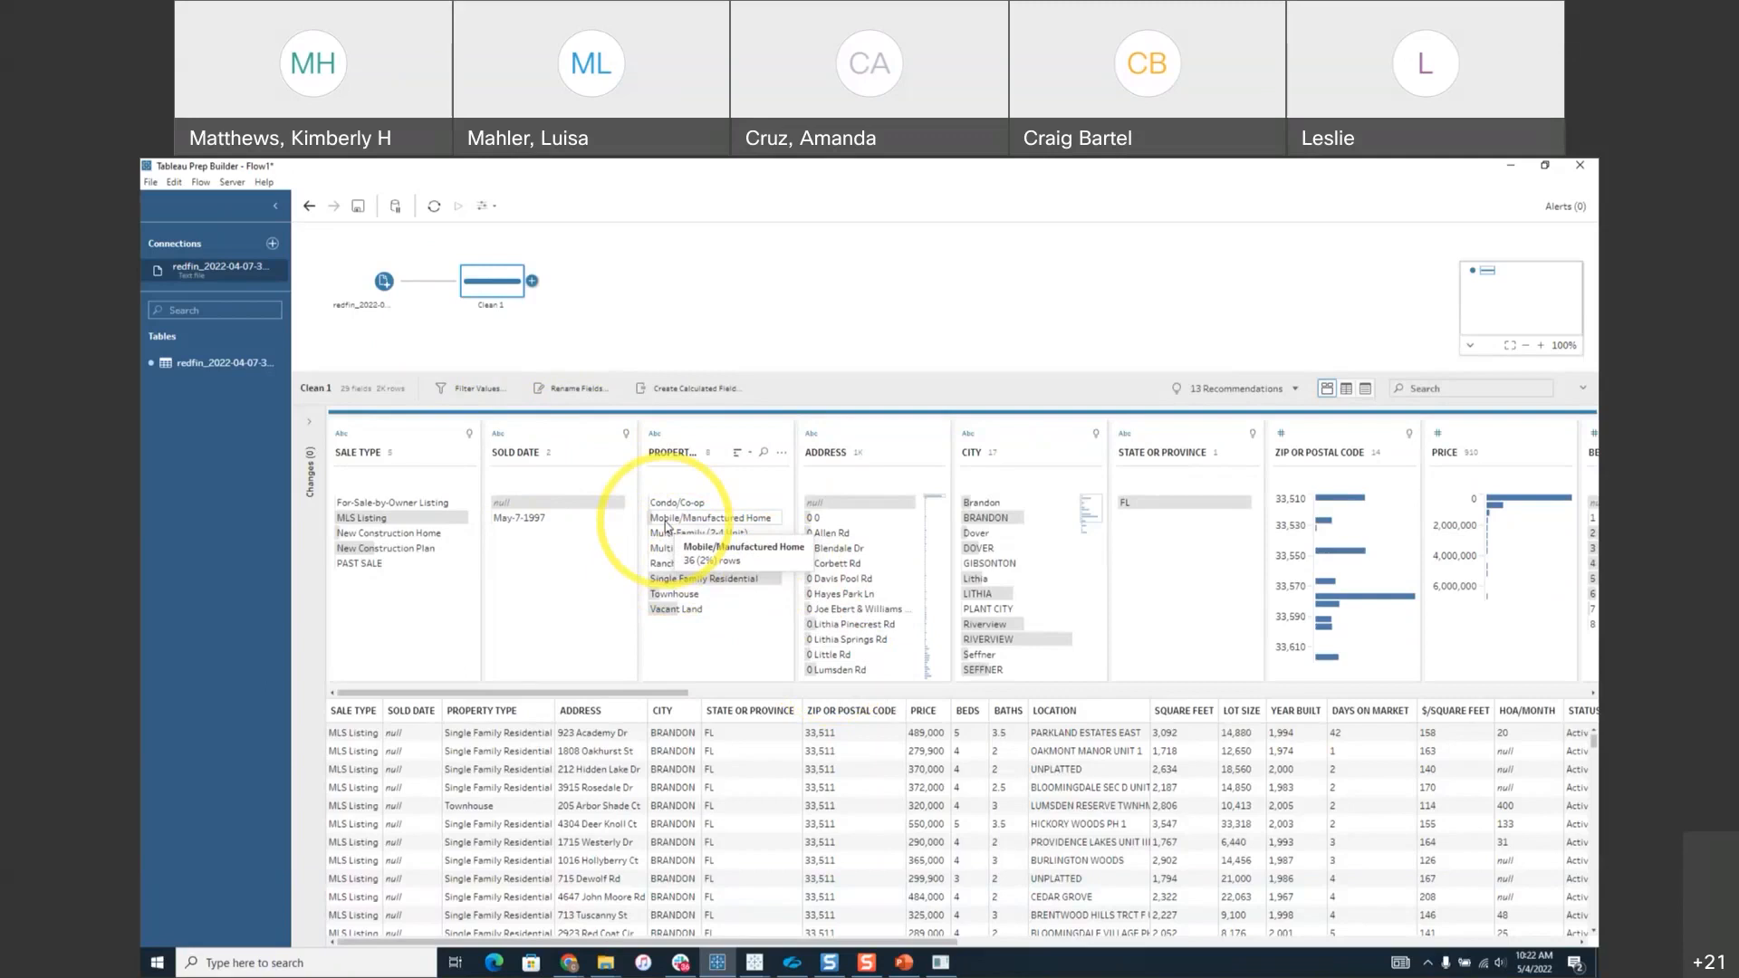
{"action": "left_click_drag", "start_coordinate": [682, 694], "coordinate": [754, 698]}
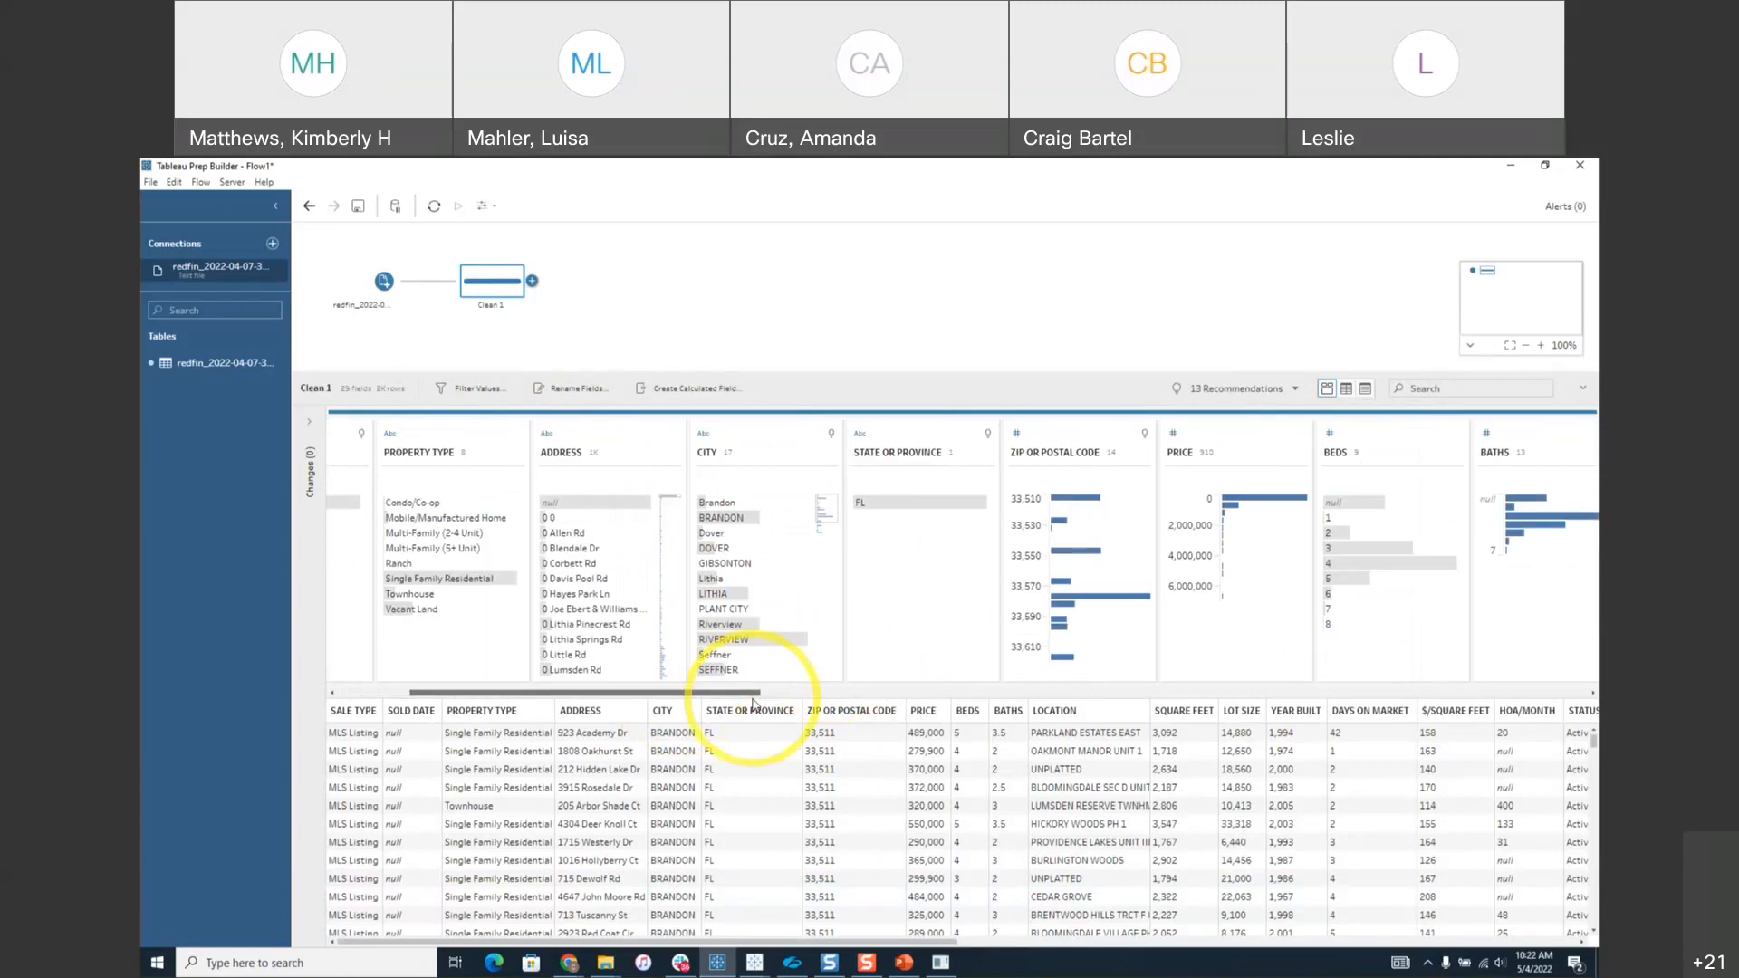
{"action": "left_click_drag", "start_coordinate": [753, 703], "coordinate": [884, 705]}
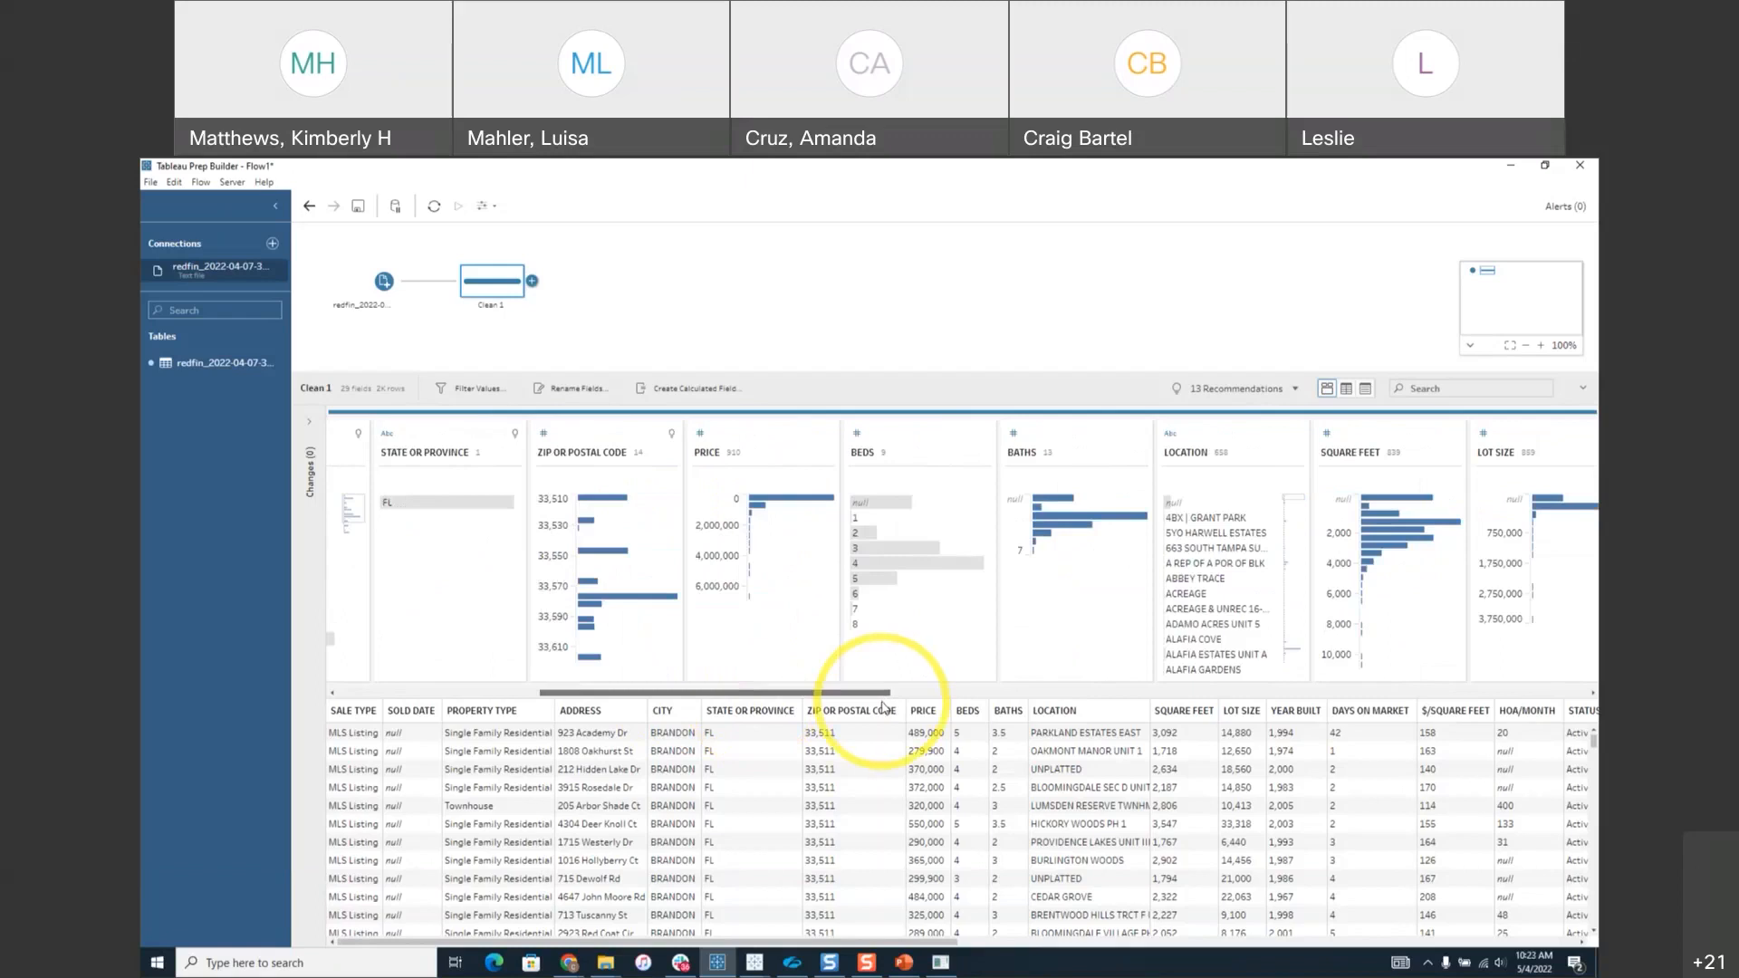
{"action": "left_click_drag", "start_coordinate": [884, 706], "coordinate": [630, 703]}
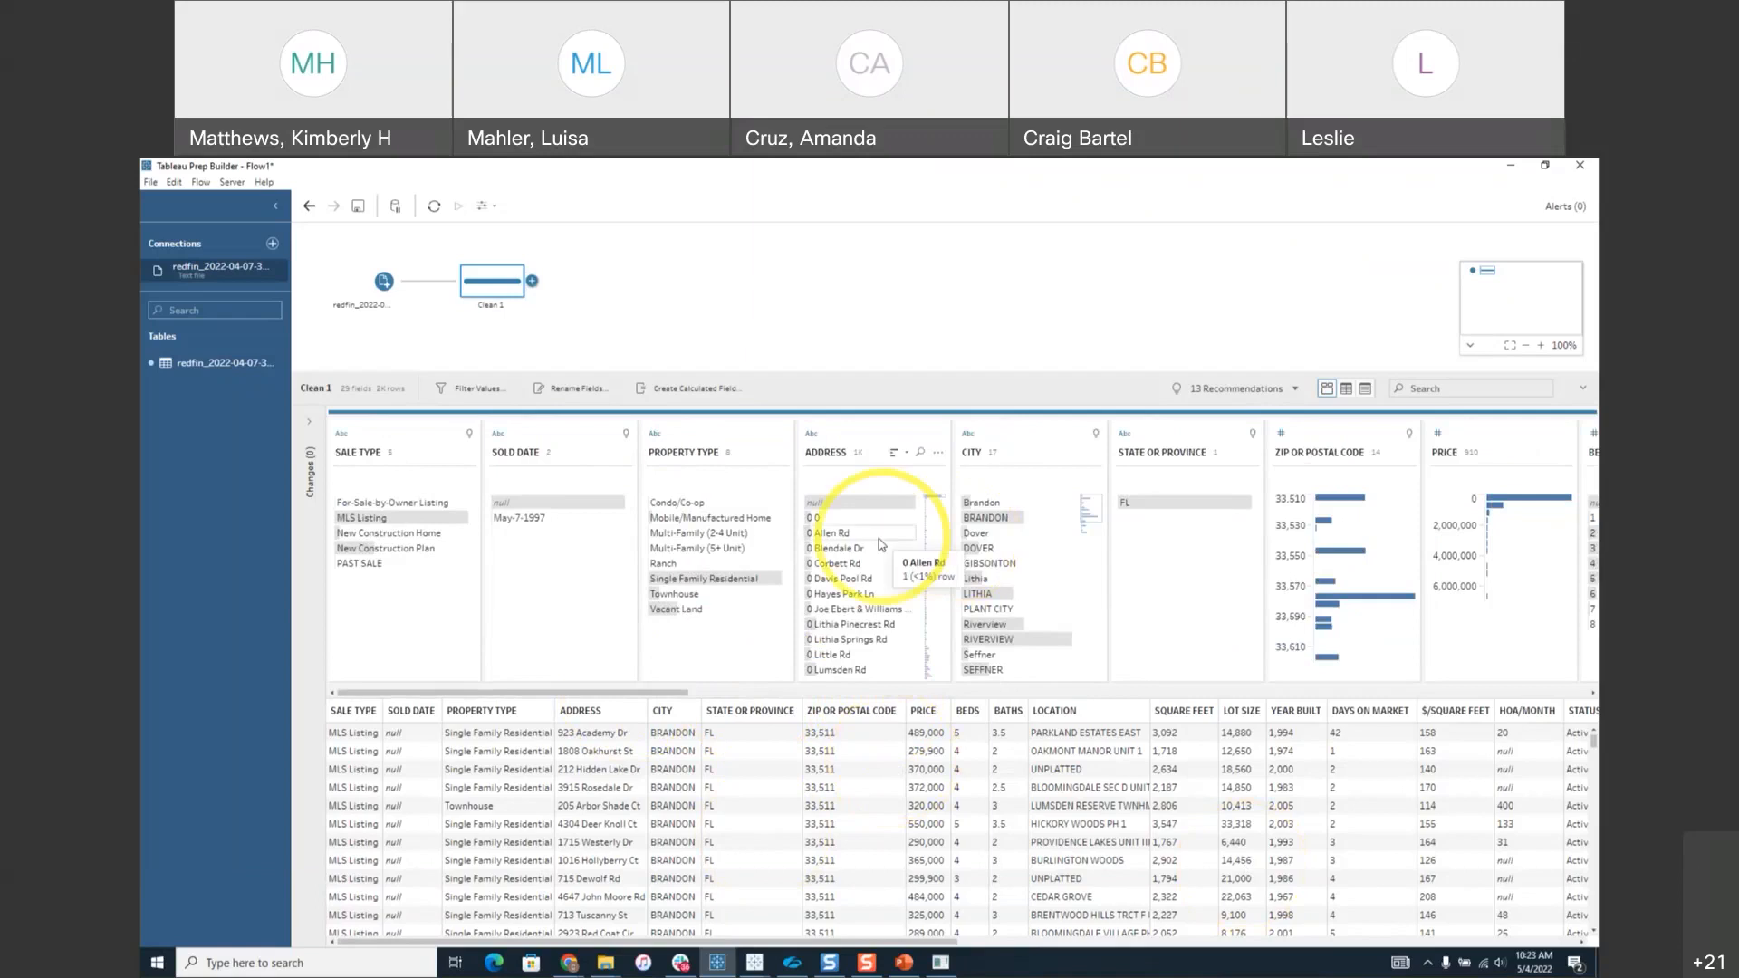
{"action": "left_click", "coordinate": [678, 524]}
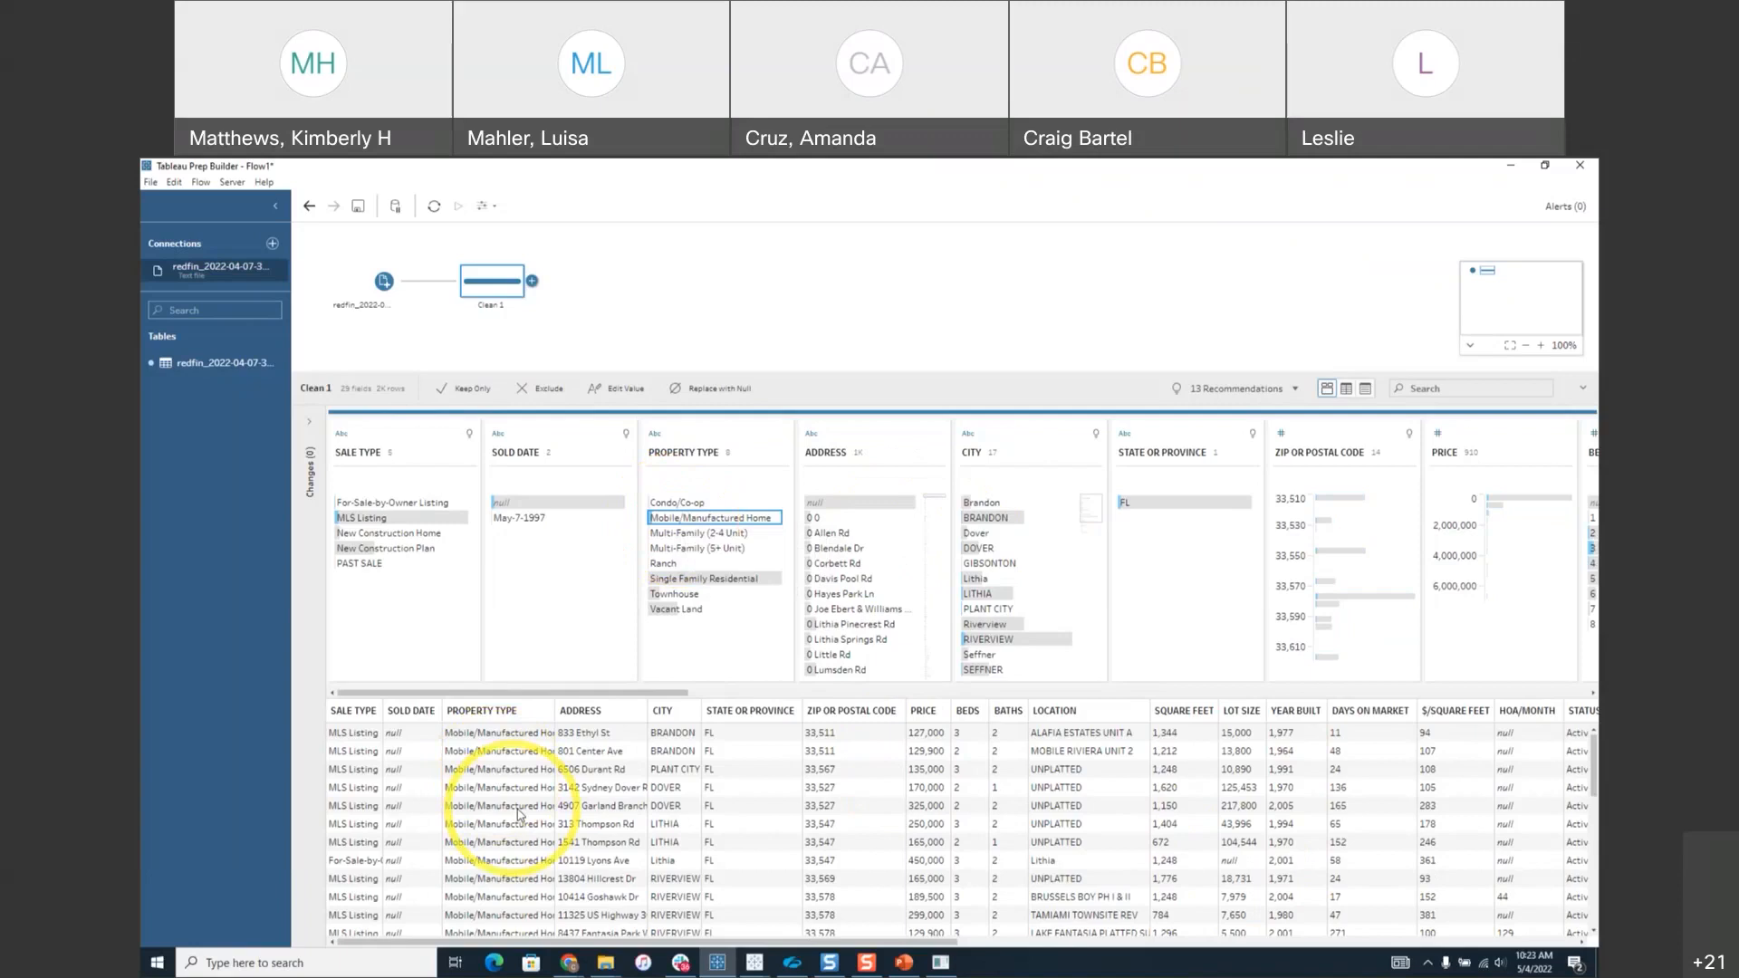
{"action": "left_click", "coordinate": [980, 595]}
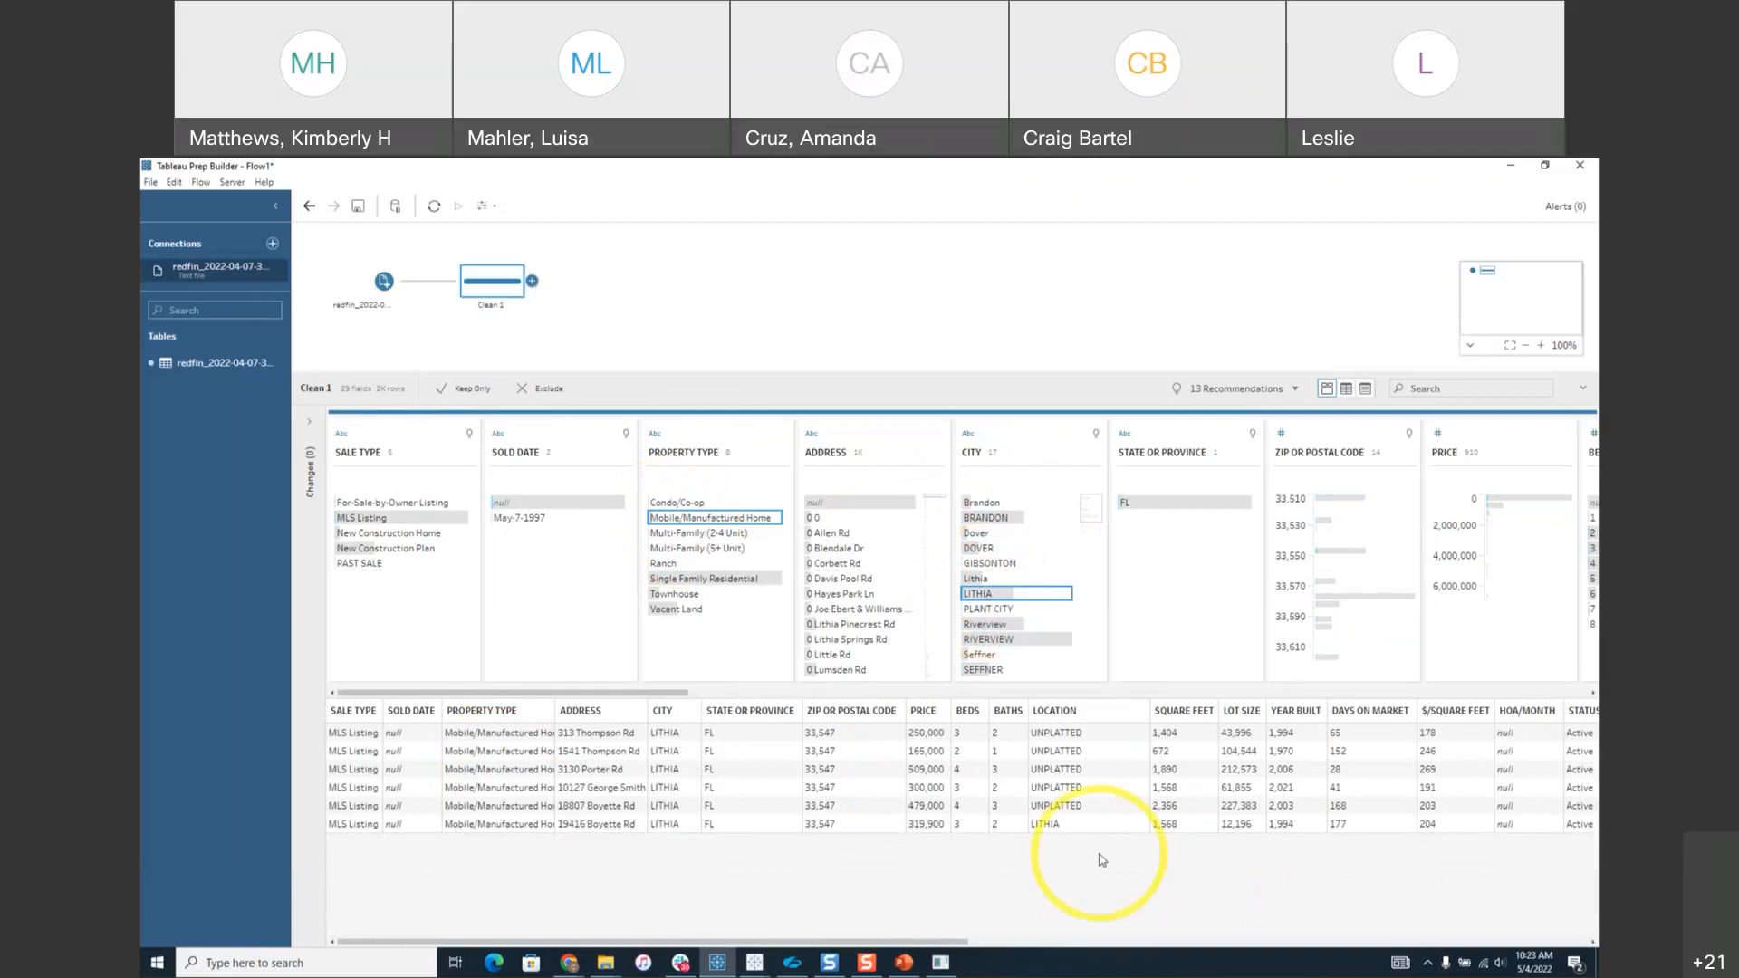
{"action": "mouse_move", "coordinate": [960, 951]}
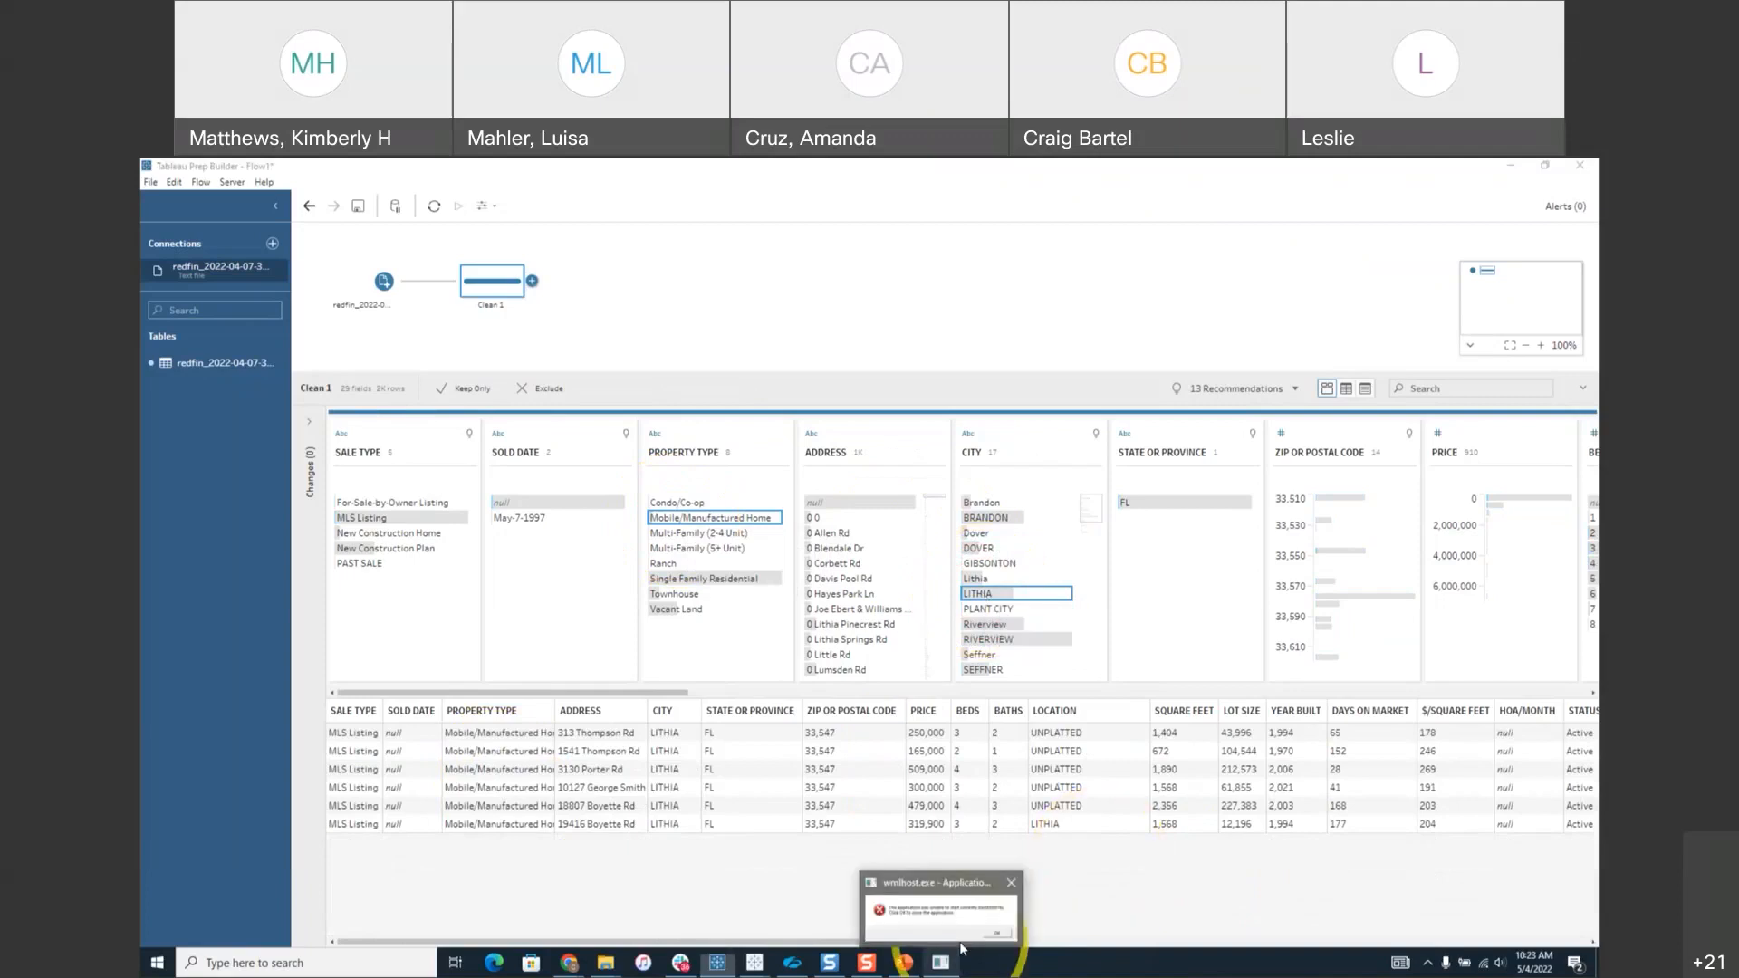
{"action": "left_click", "coordinate": [959, 946]}
{"action": "left_click_drag", "start_coordinate": [961, 947], "coordinate": [915, 937]}
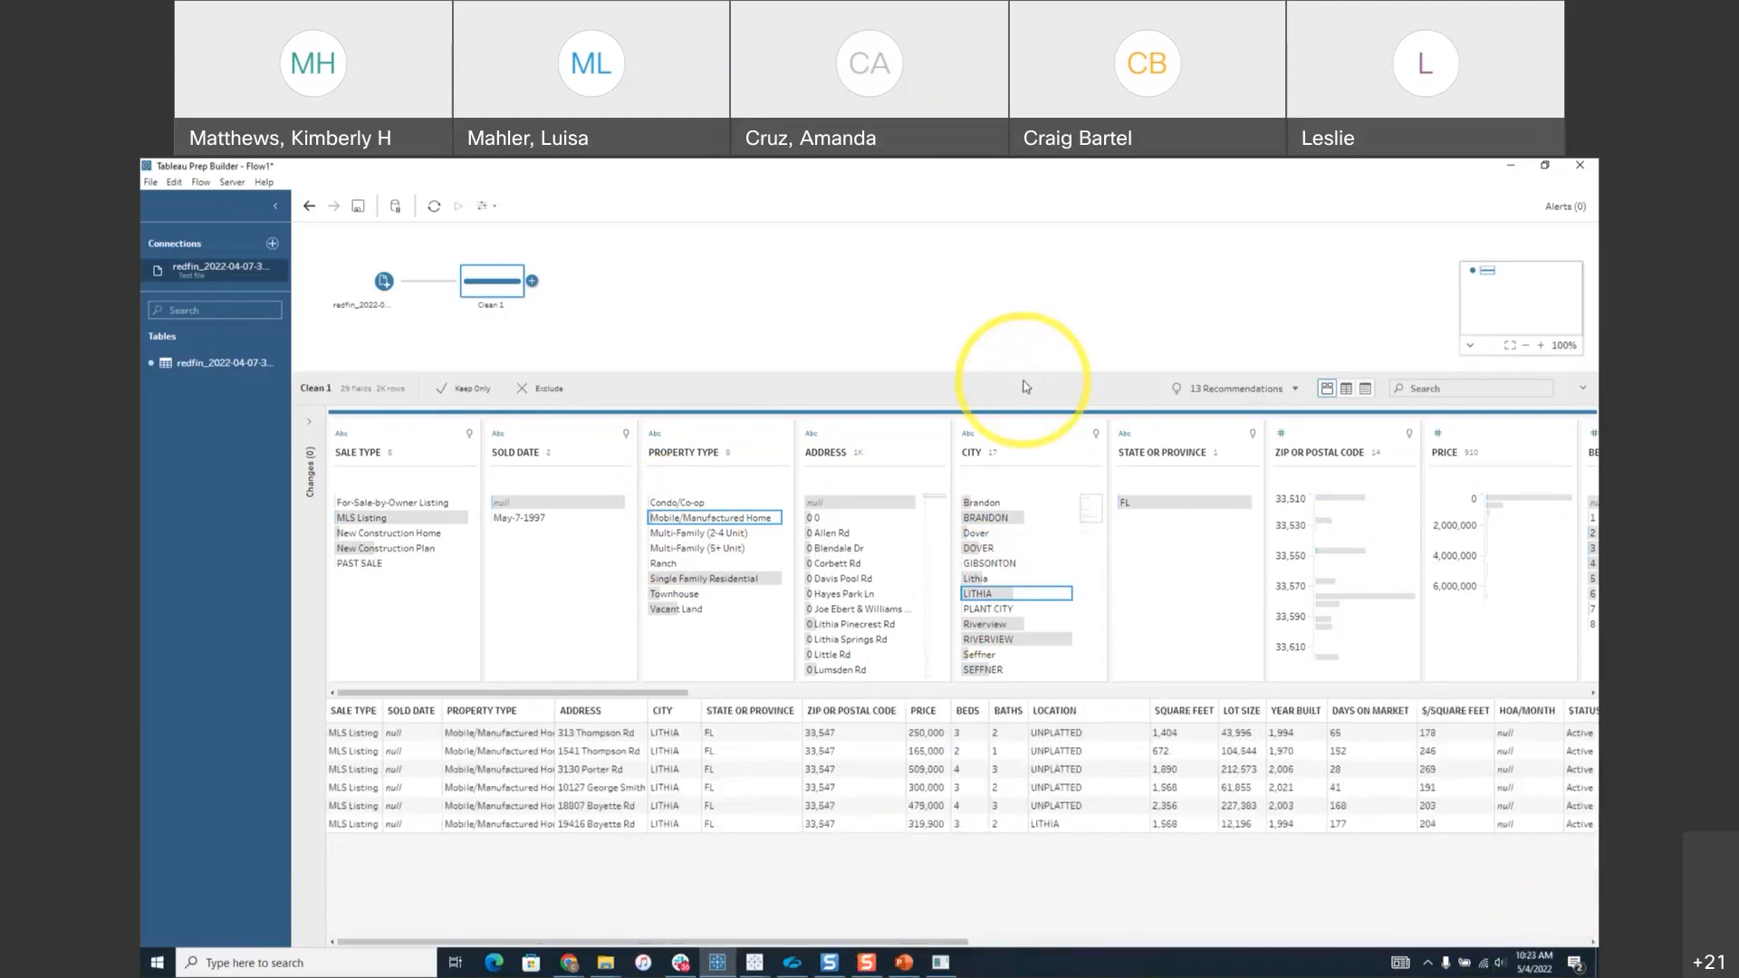
{"action": "left_click", "coordinate": [987, 593]}
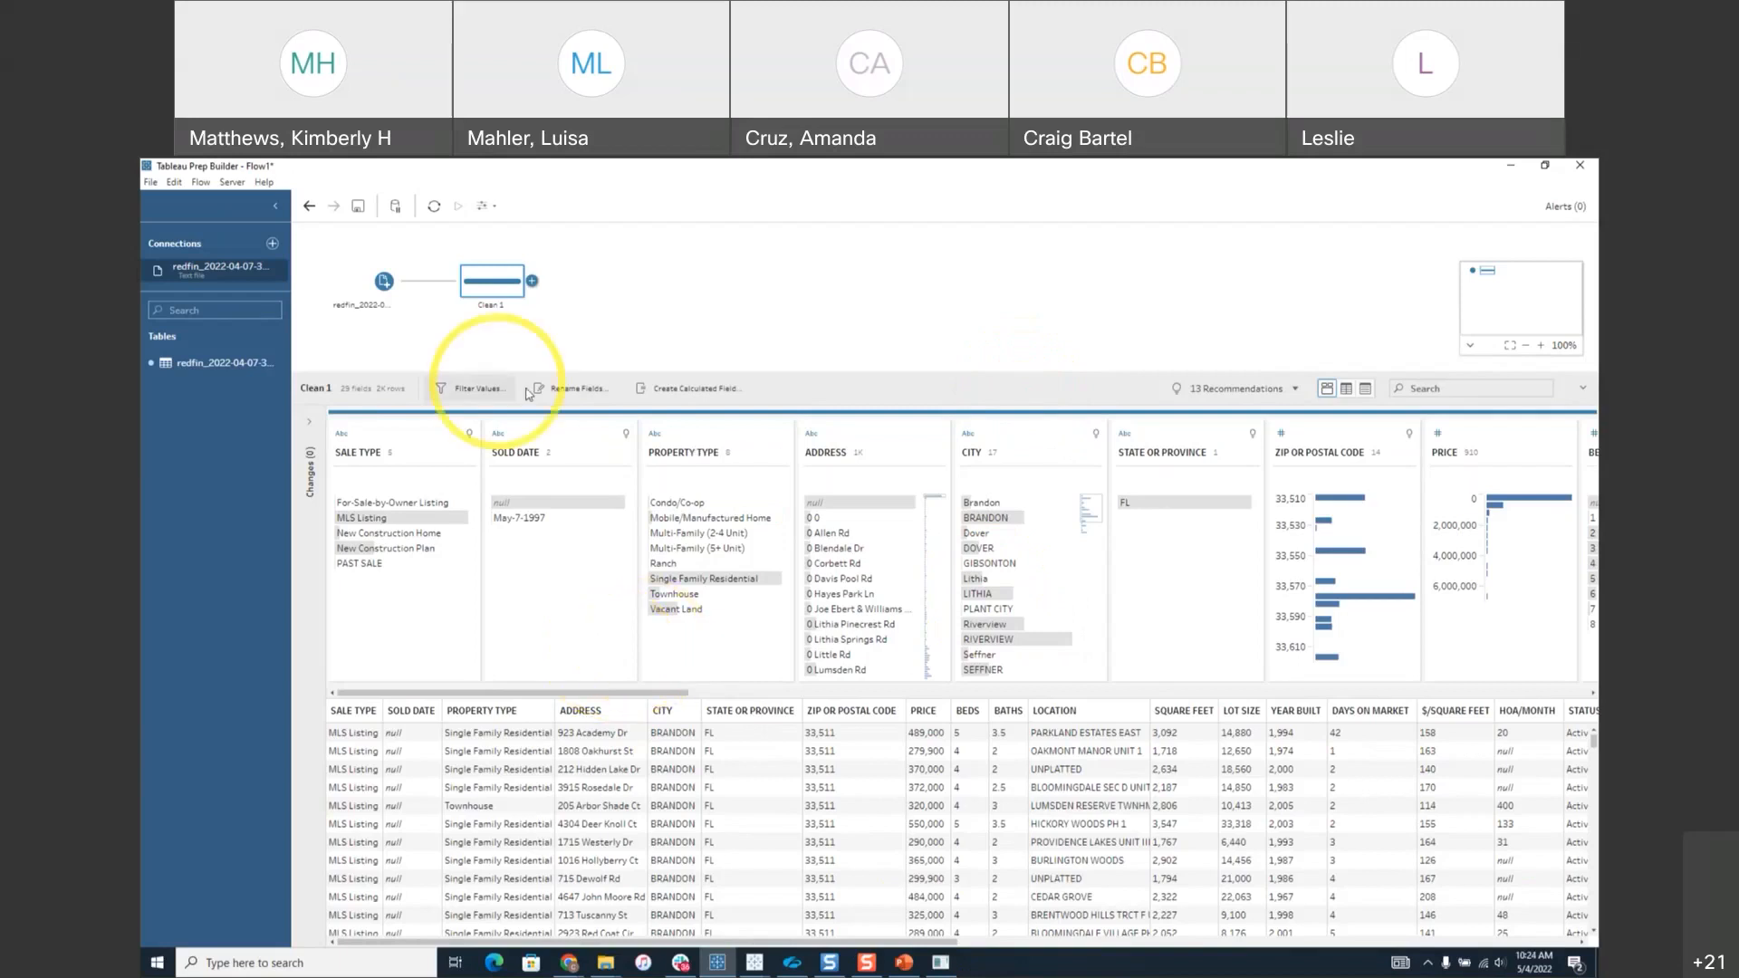
Show the 13 recommendations, such as Split Values for SALE TYPE and City role for CITY.
{"action": "left_click", "coordinate": [1297, 391]}
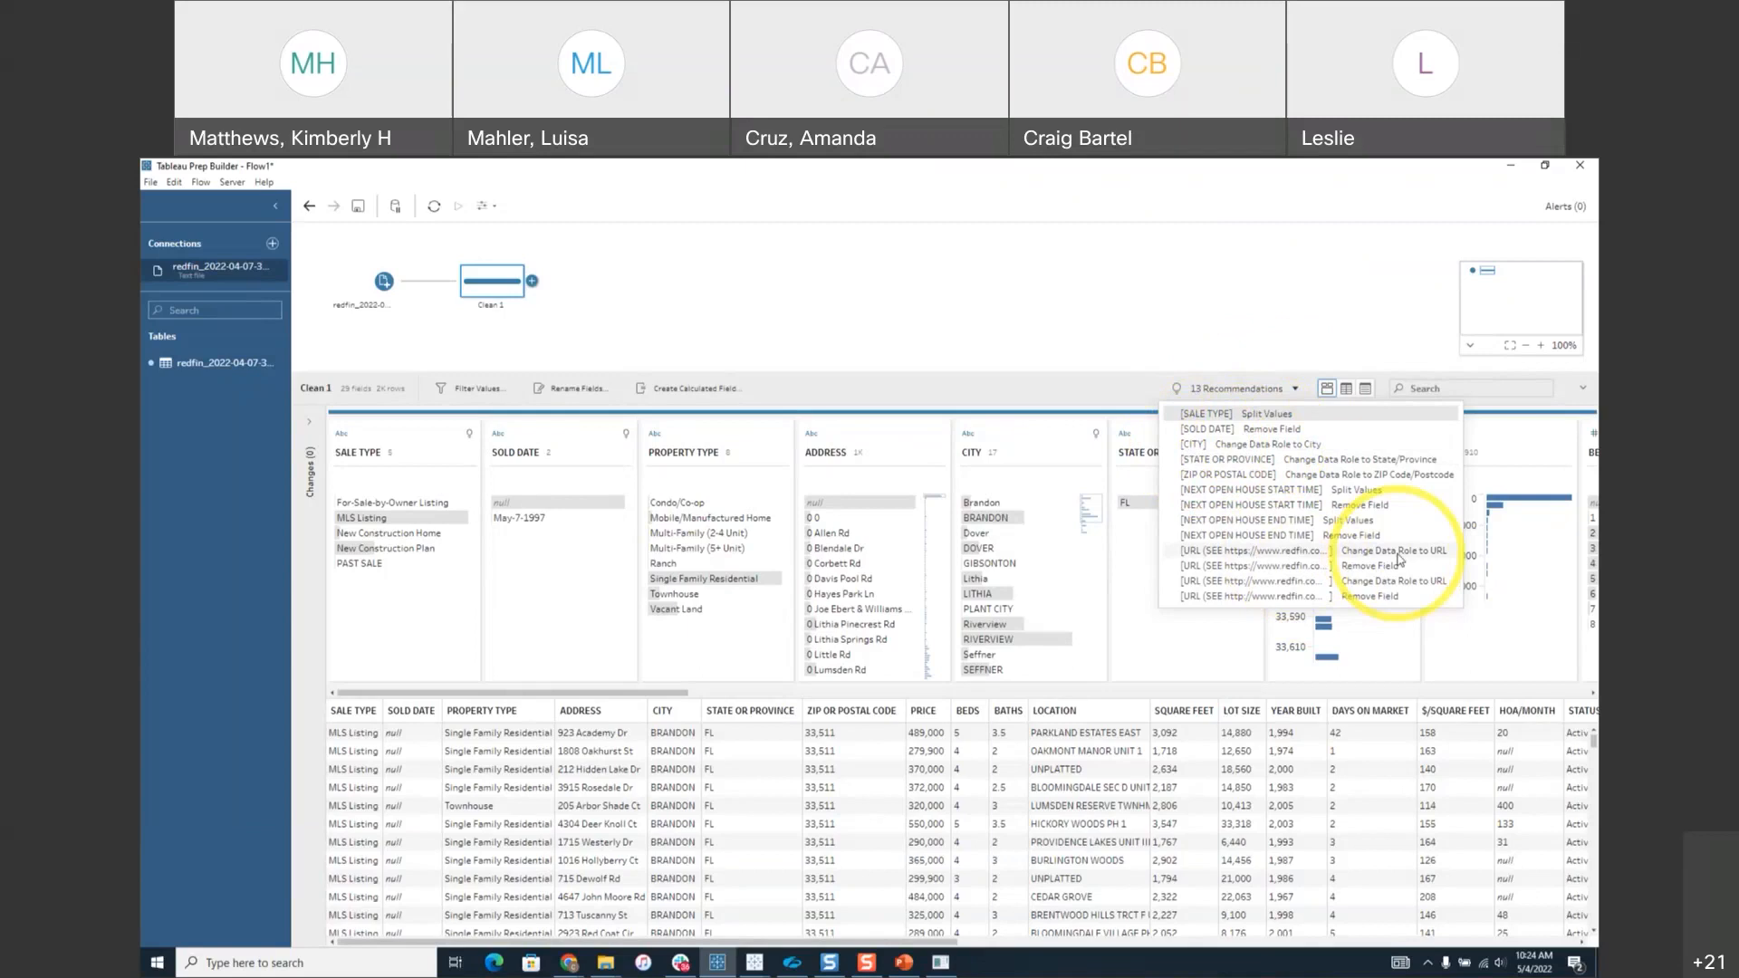
Dismiss the recommendations list without applying any suggestion.
{"action": "left_click", "coordinate": [1140, 390]}
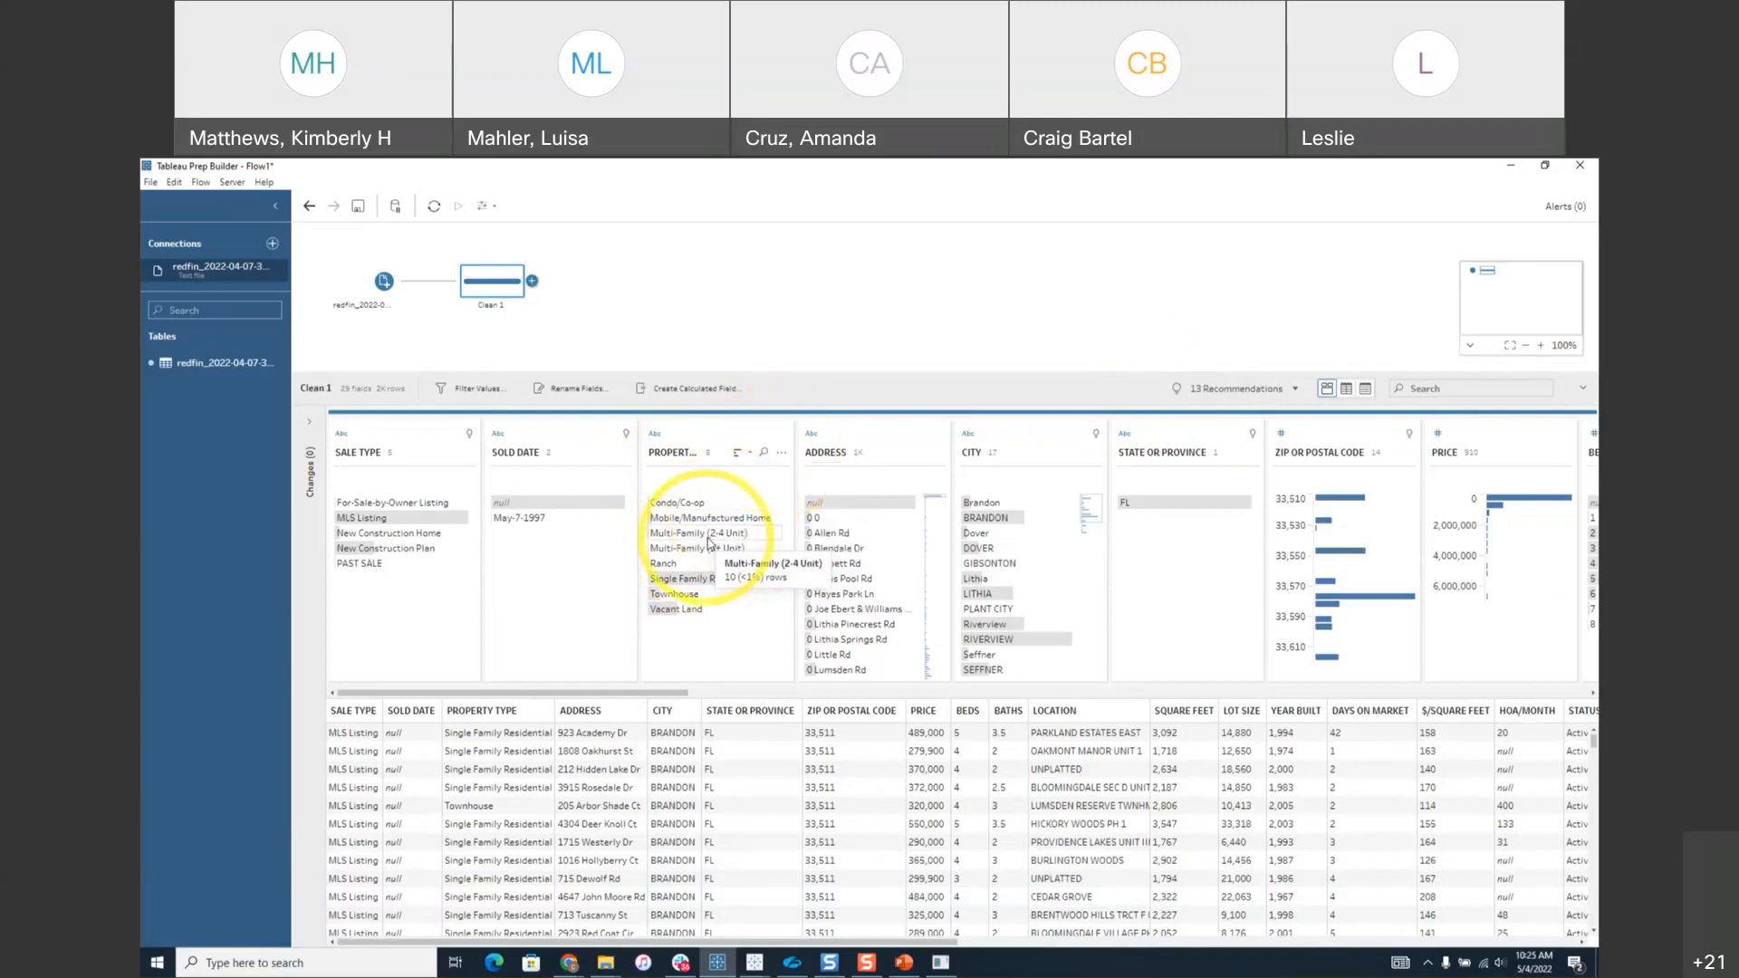
Reveal the Group Values submenu in the PROPERTY TYPE field's options menu.
{"action": "left_click", "coordinate": [782, 453]}
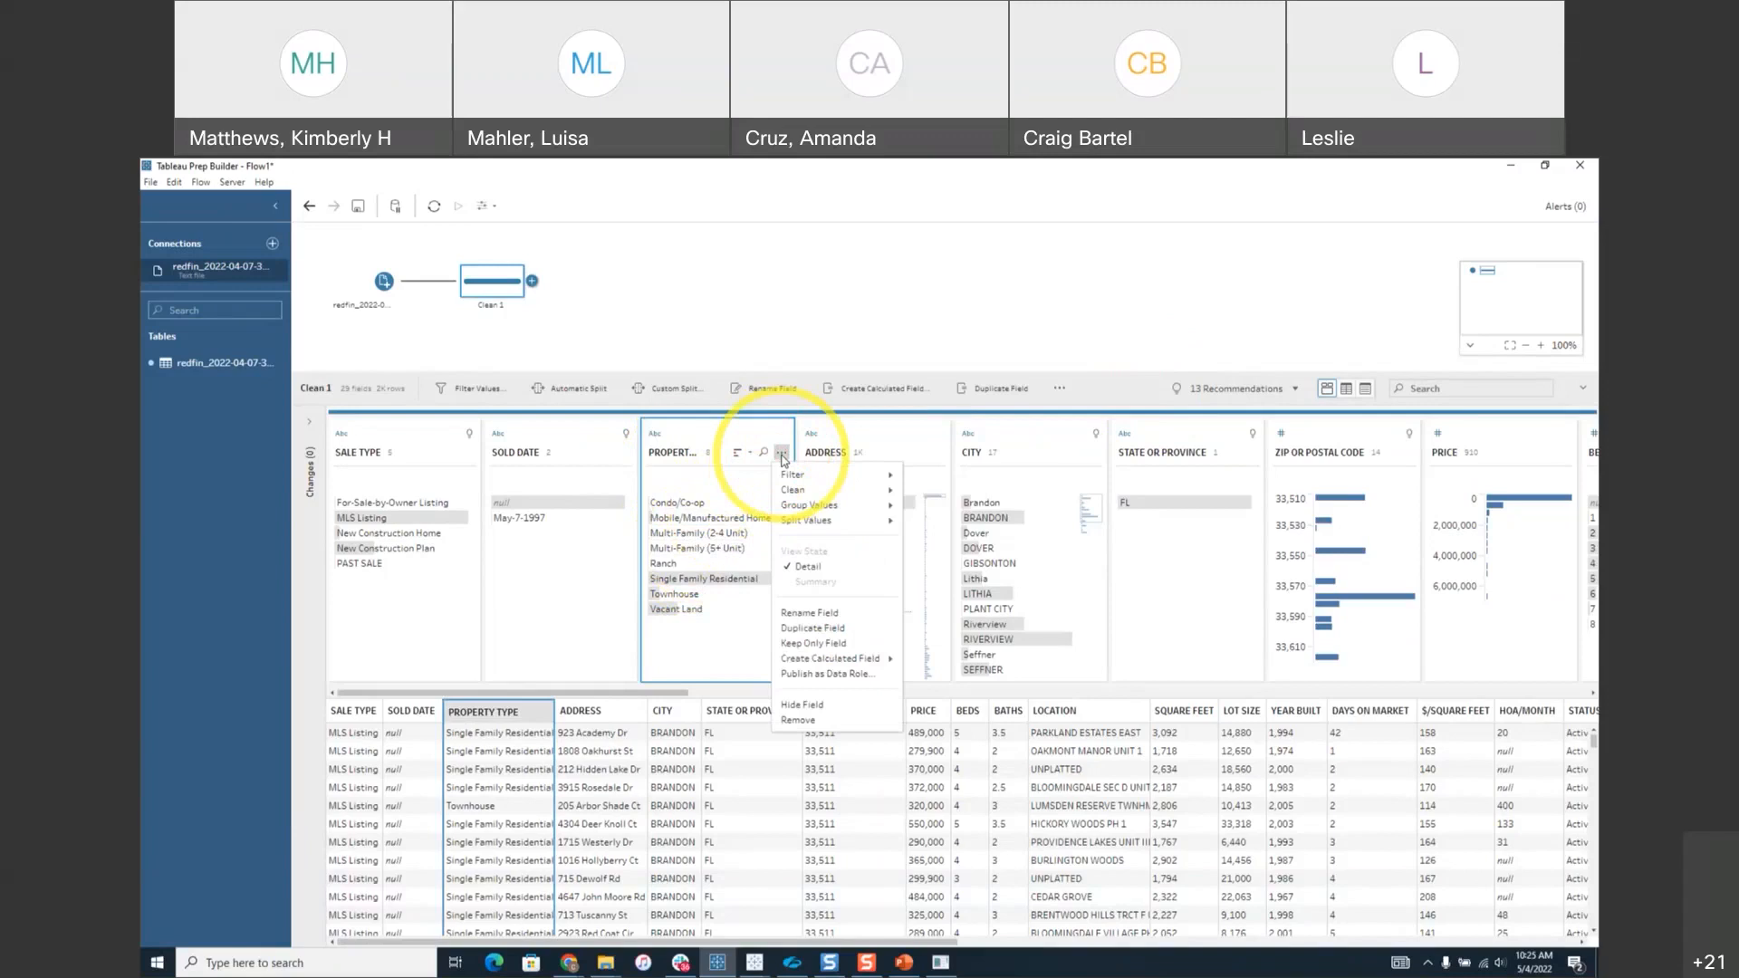
{"action": "mouse_move", "coordinate": [842, 477]}
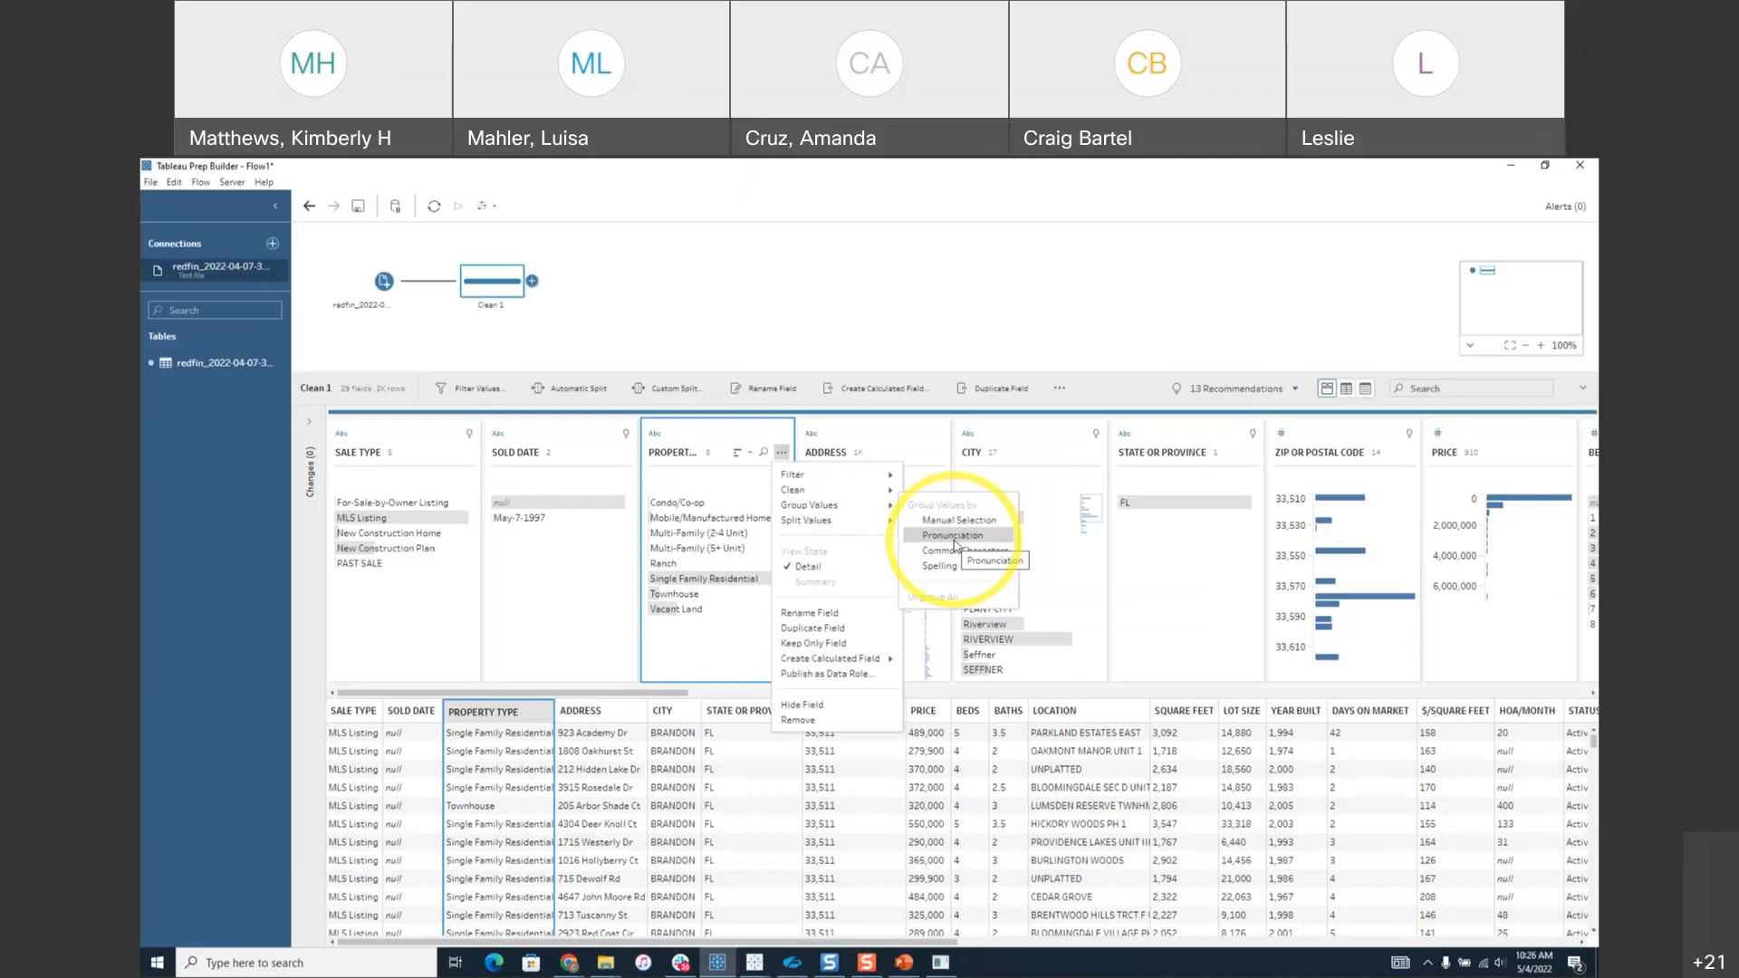
Manually group Multi-Family (5+ Unit) into Multi-Family (2-4 Unit) in Property Type.
{"action": "left_click", "coordinate": [958, 521]}
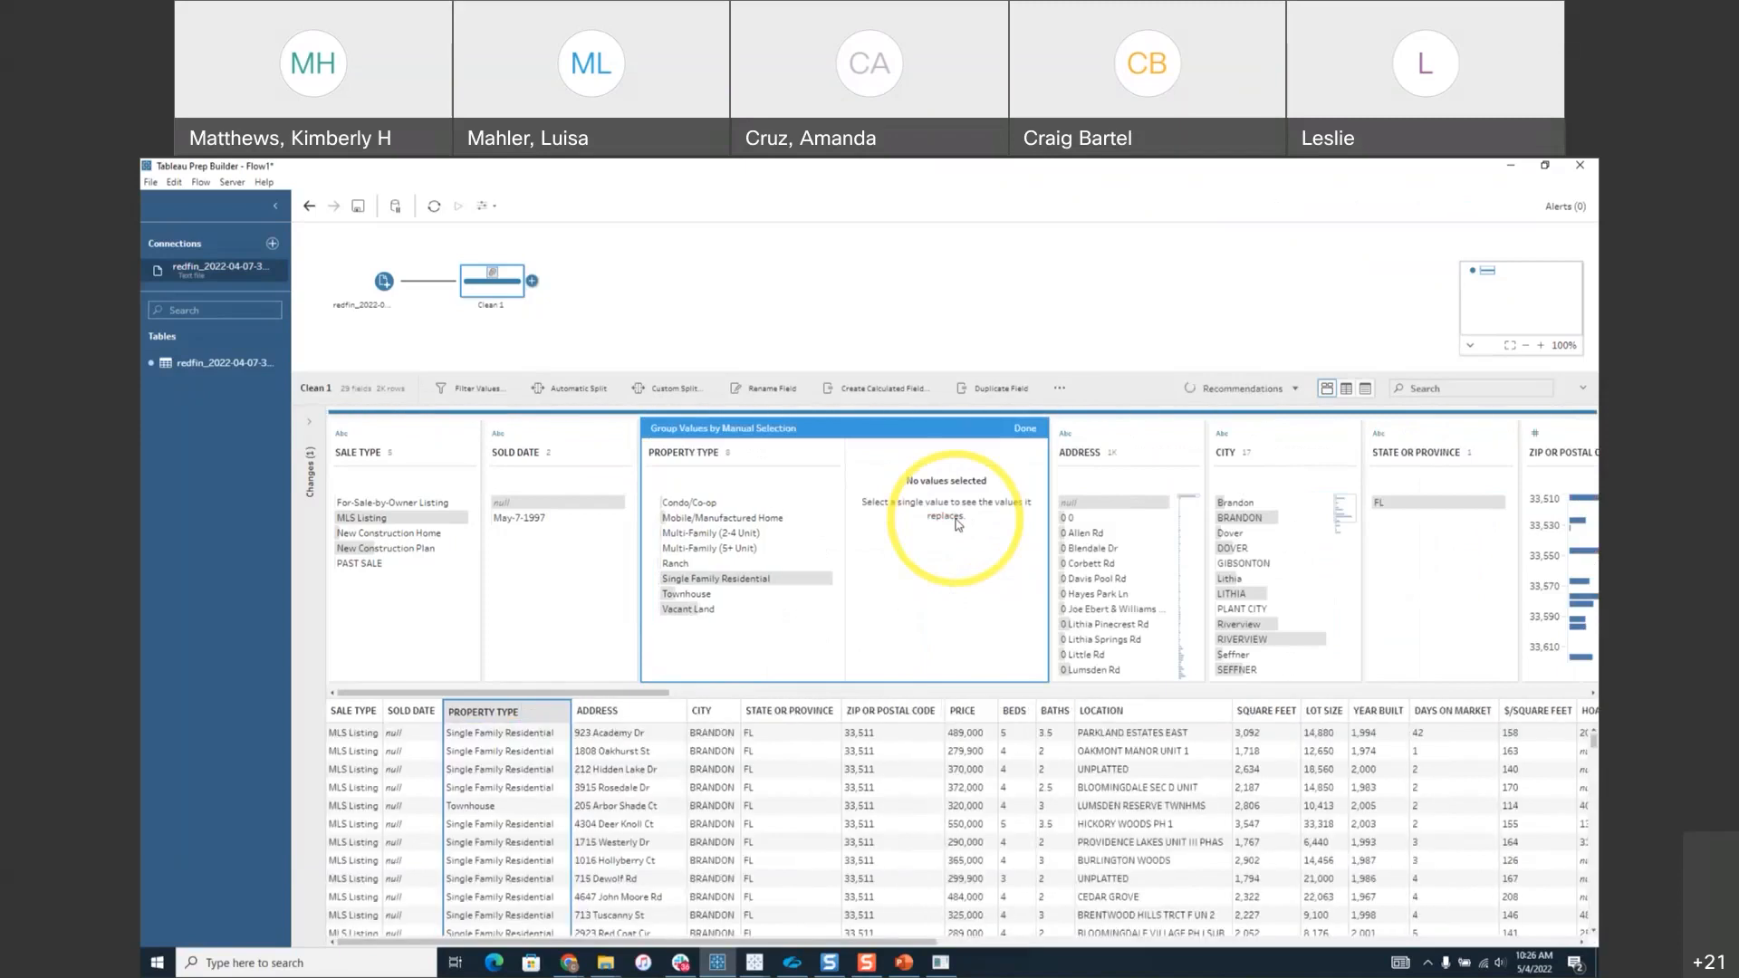
{"action": "left_click", "coordinate": [702, 535]}
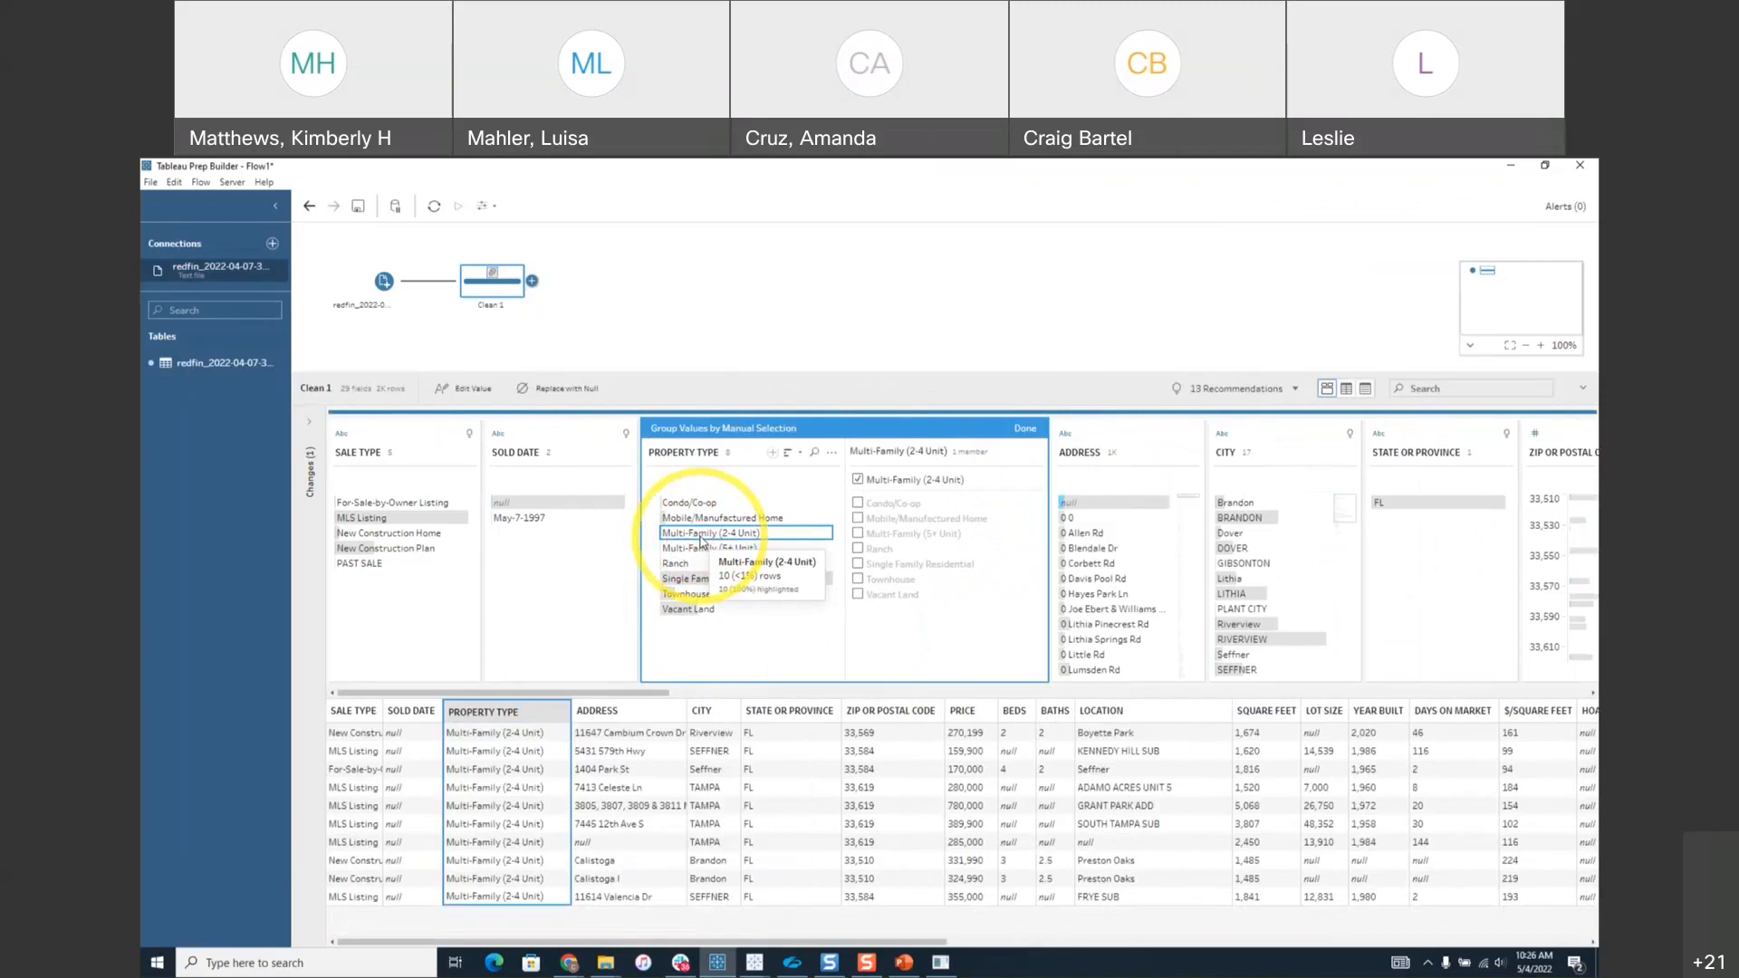
{"action": "left_click", "coordinate": [857, 535]}
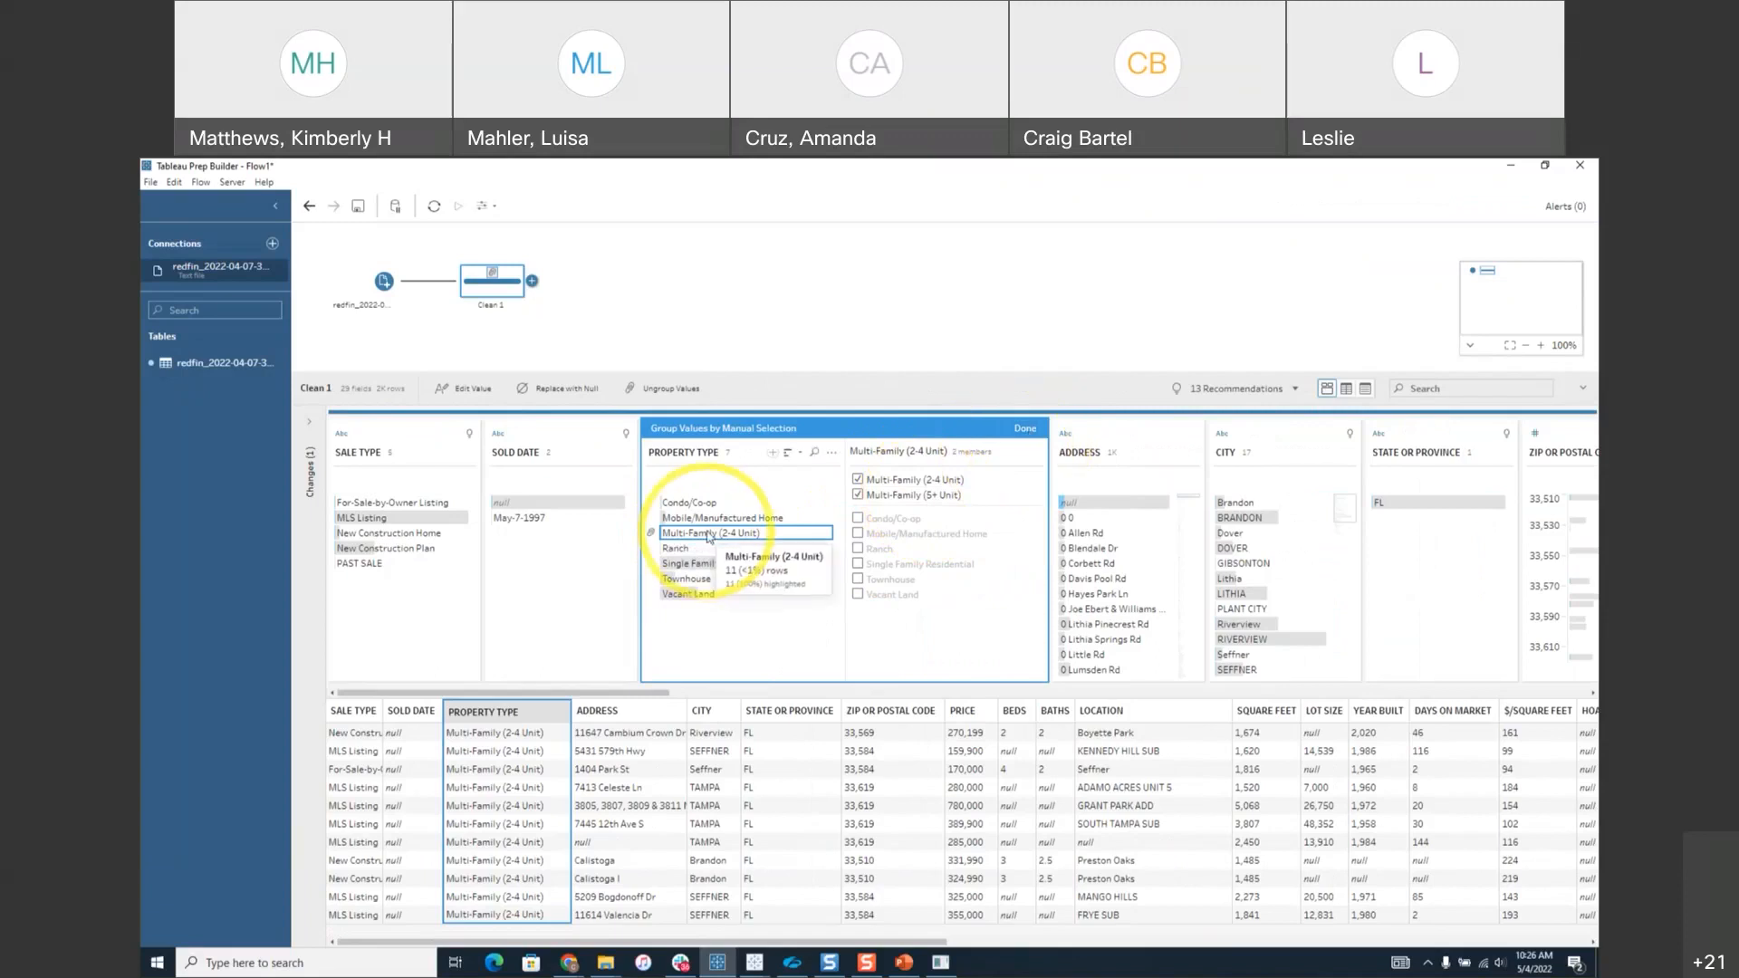
{"action": "left_click", "coordinate": [1025, 428]}
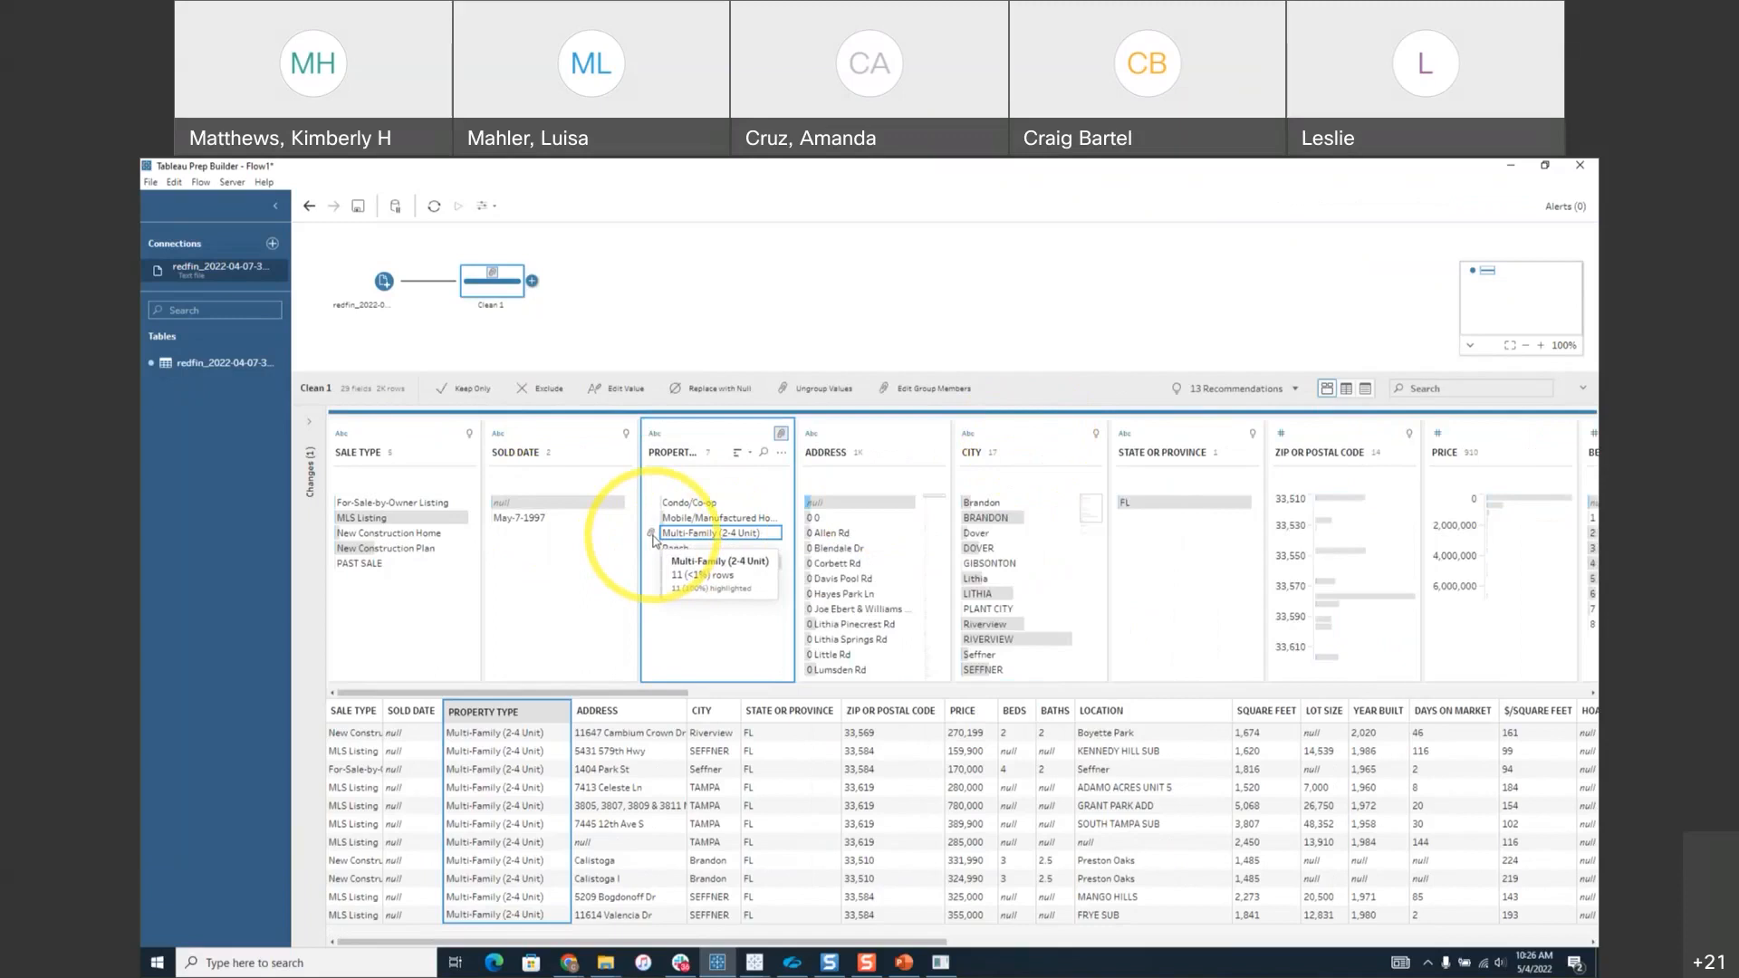
Rename the grouped value to 'Multi-Family' and review the change in the Changes pane.
{"action": "double_click", "coordinate": [729, 533]}
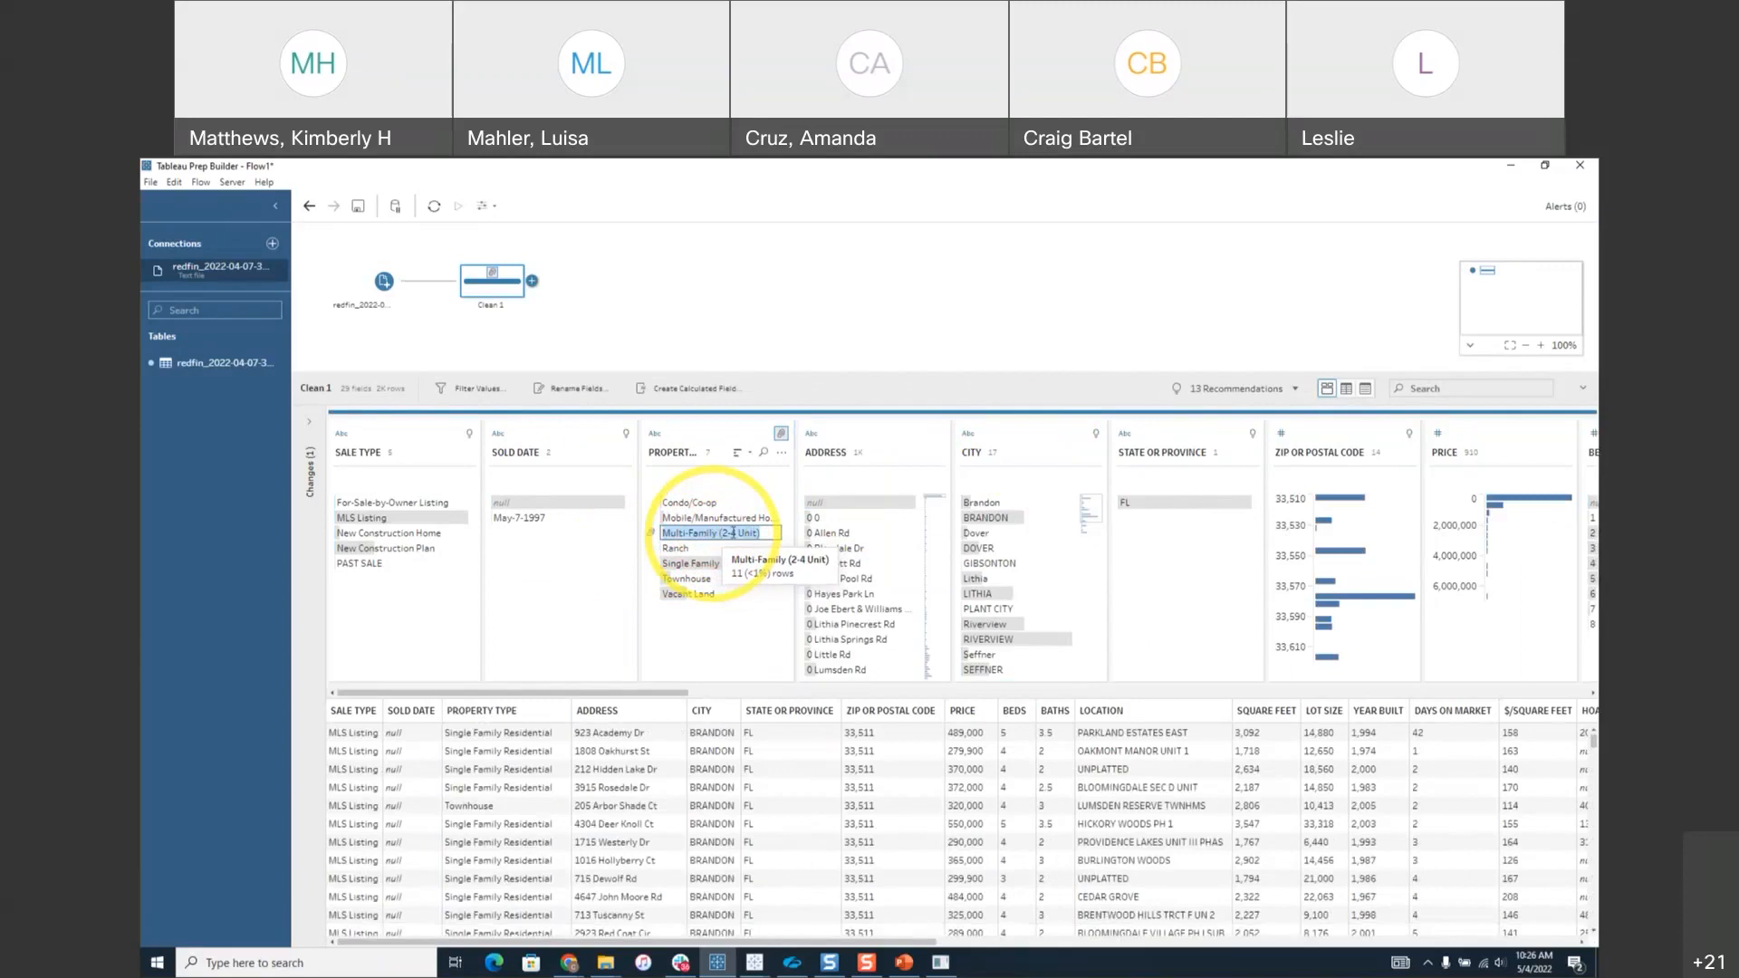
{"action": "left_click", "coordinate": [765, 533]}
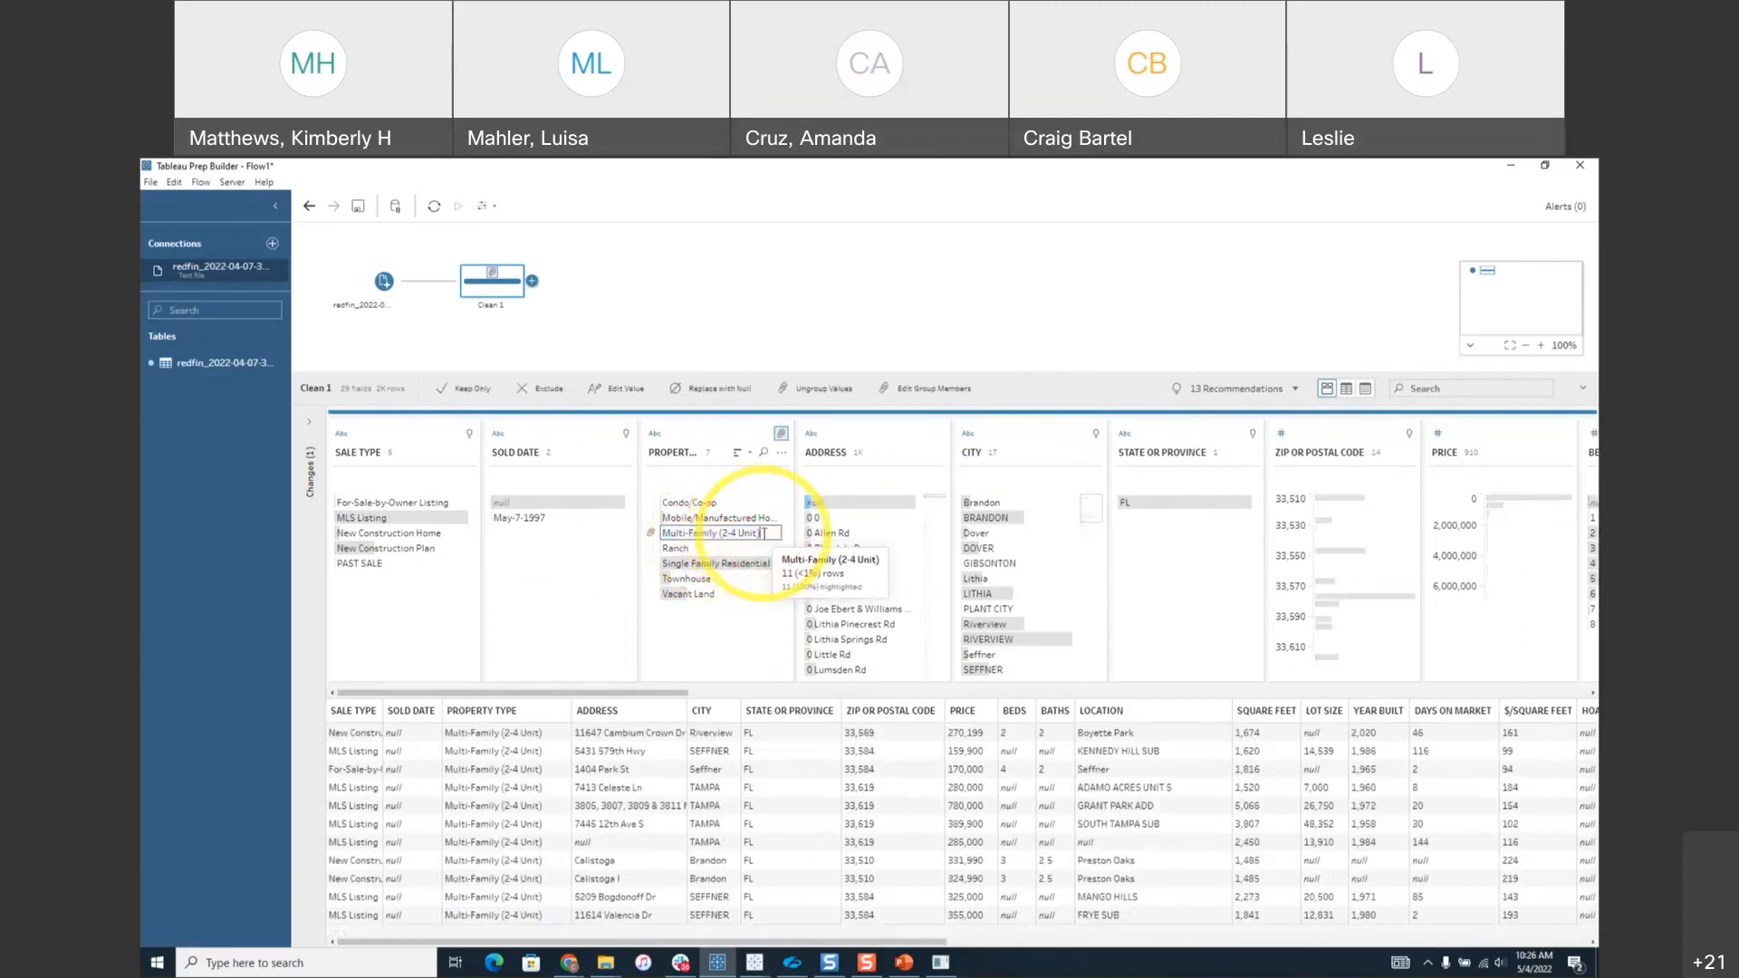
{"action": "key", "text": "BackSpace"}
{"action": "key", "text": "BackSpace"}
{"action": "key", "text": "BackSpace"}
{"action": "key", "text": "BackSpace"}
{"action": "key", "text": "BackSpace"}
{"action": "key", "text": "BackSpace"}
{"action": "key", "text": "BackSpace"}
{"action": "key", "text": "BackSpace"}
{"action": "key", "text": "BackSpace"}
{"action": "key", "text": "Escape"}
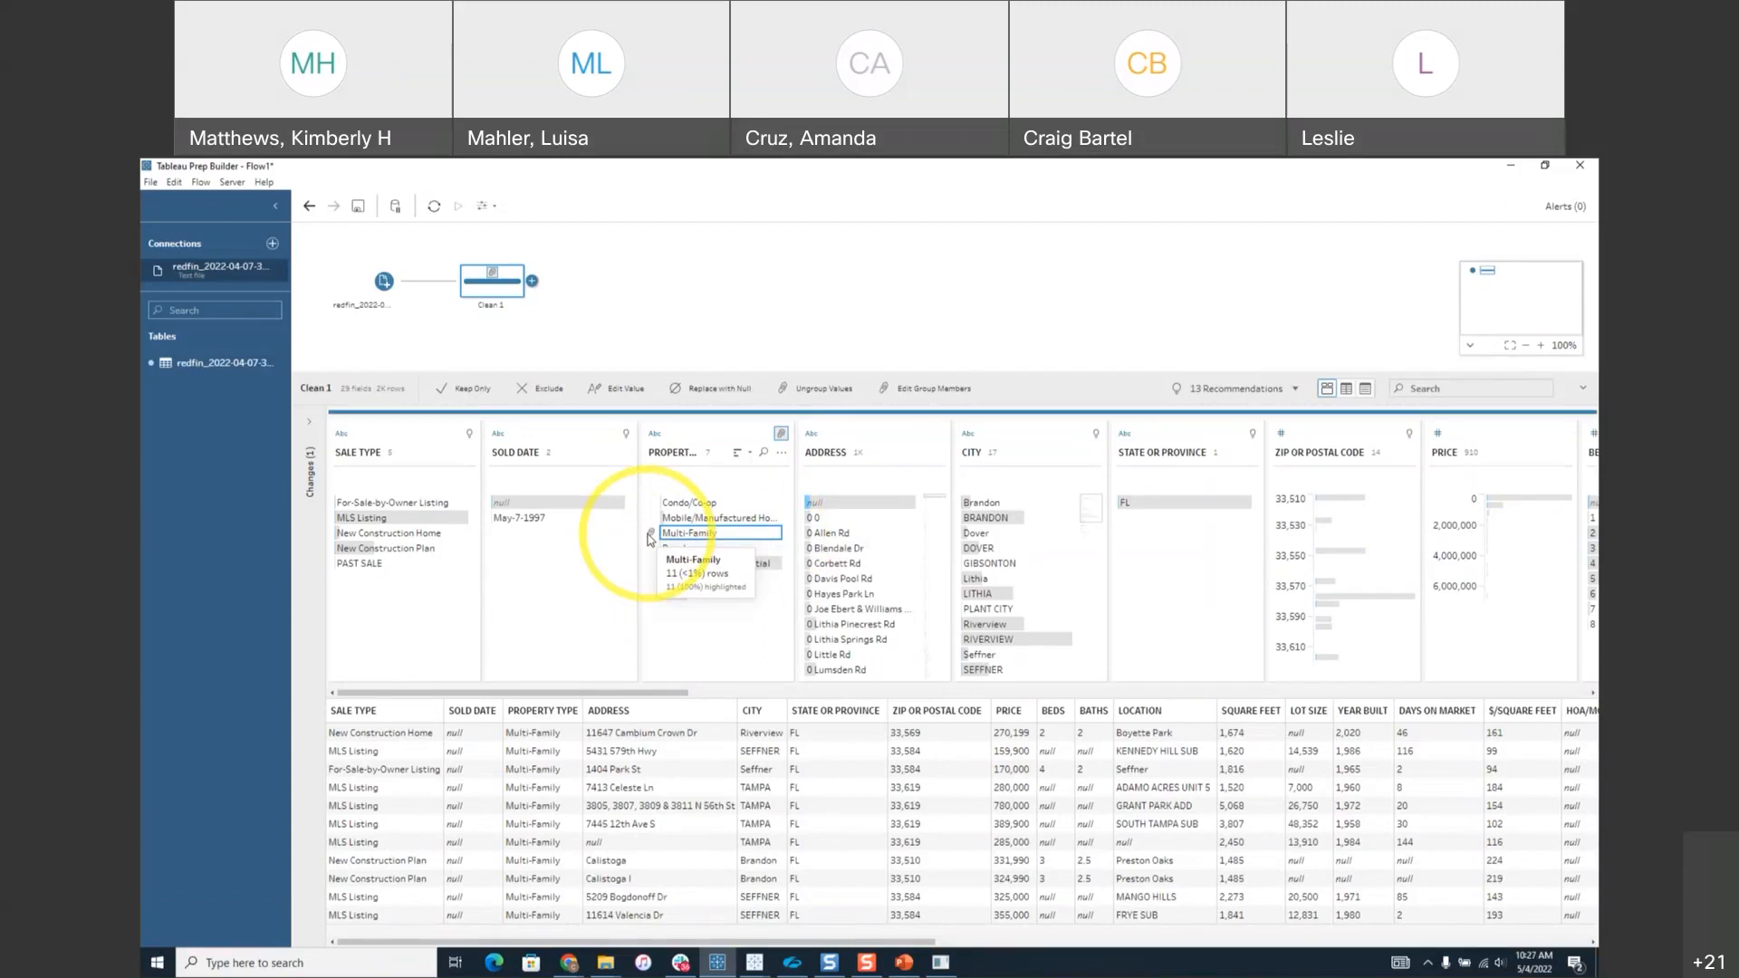
{"action": "left_click", "coordinate": [309, 422]}
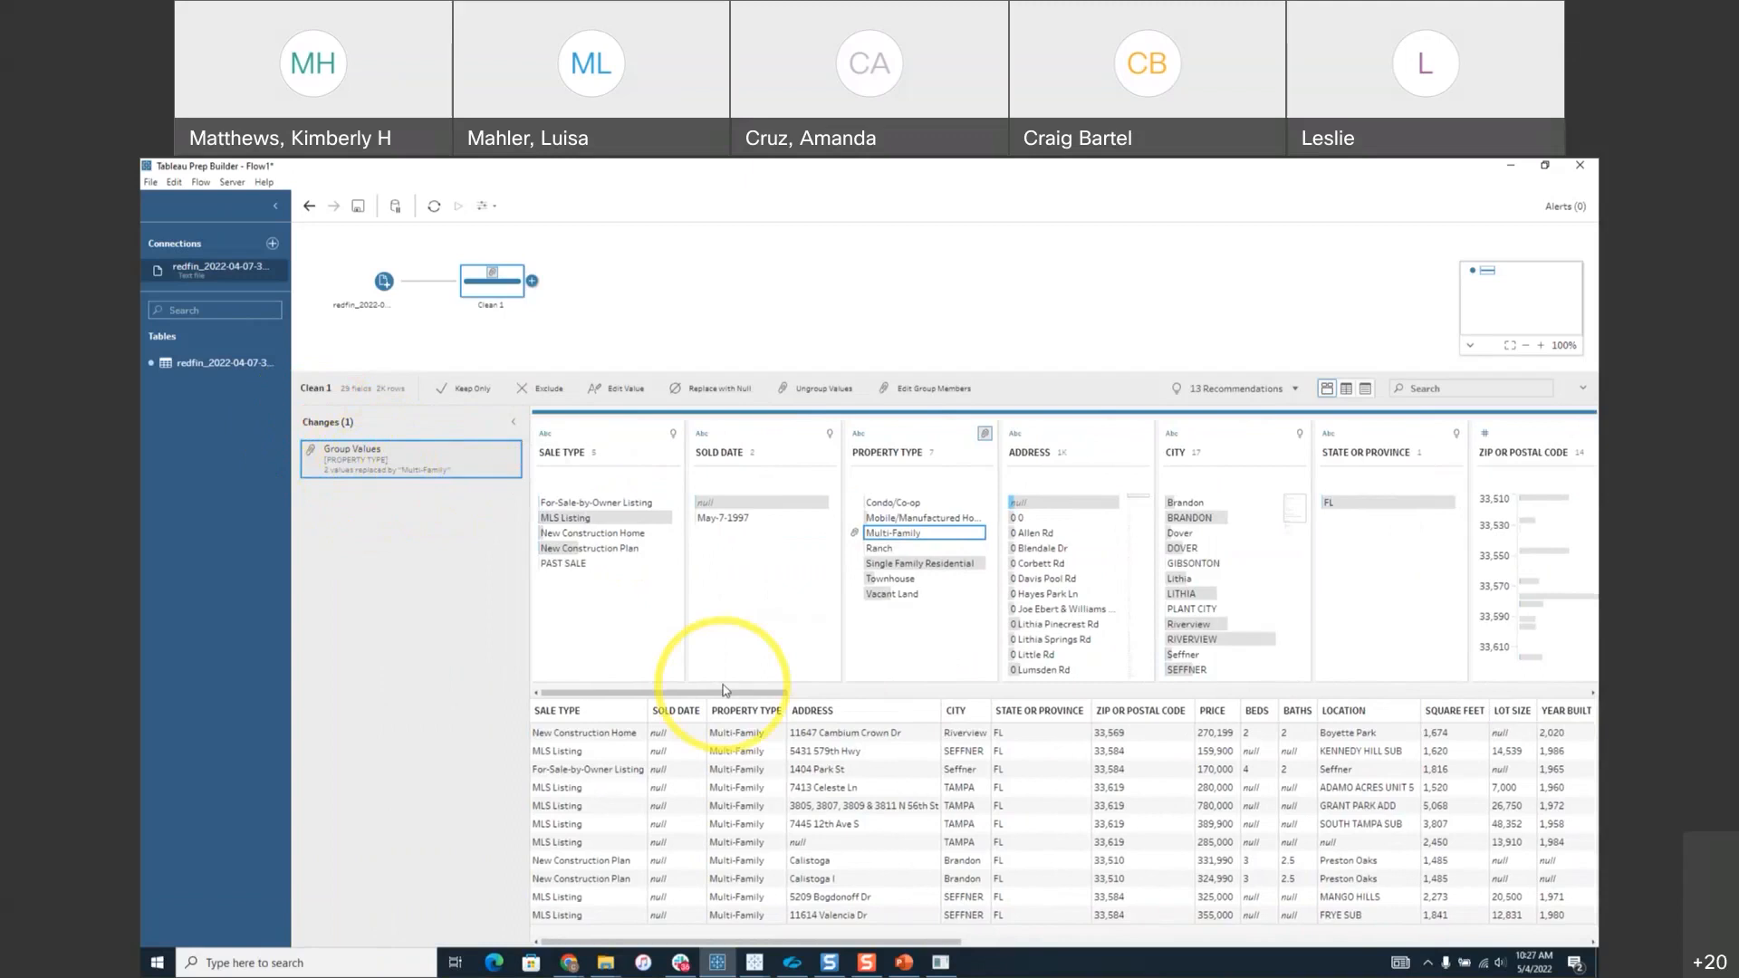
Apply Clean > Remove Punctuation to the Address field's values.
{"action": "left_click", "coordinate": [513, 423]}
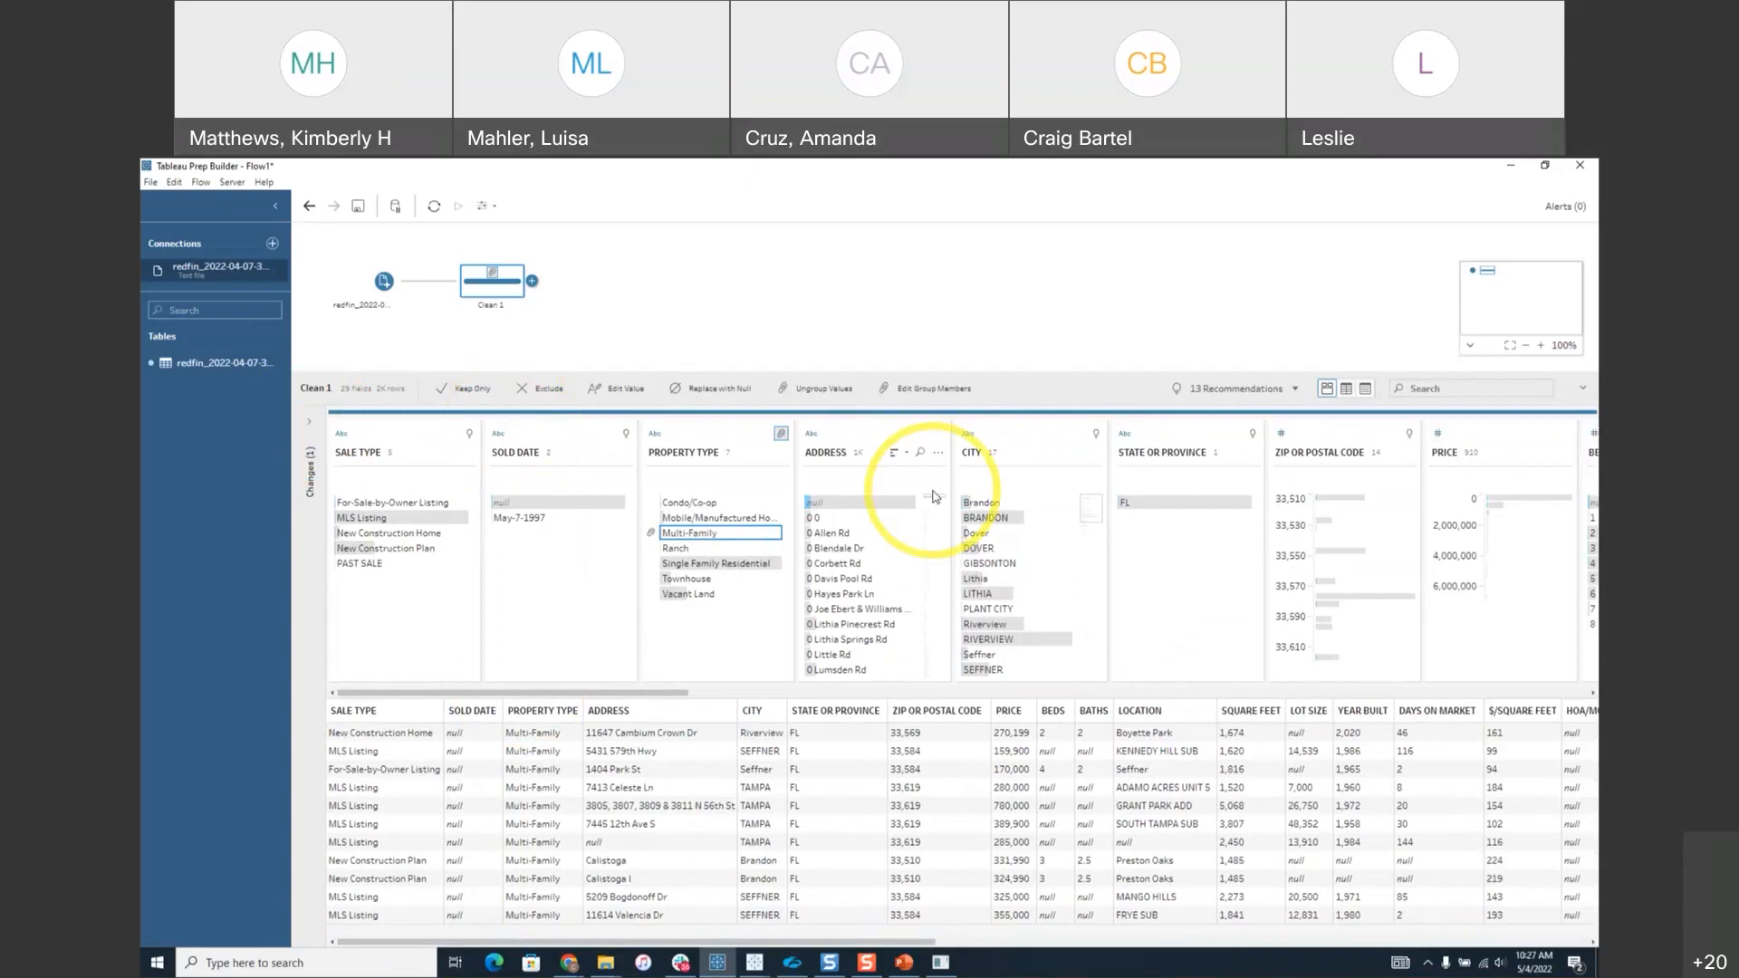
{"action": "left_click", "coordinate": [938, 453]}
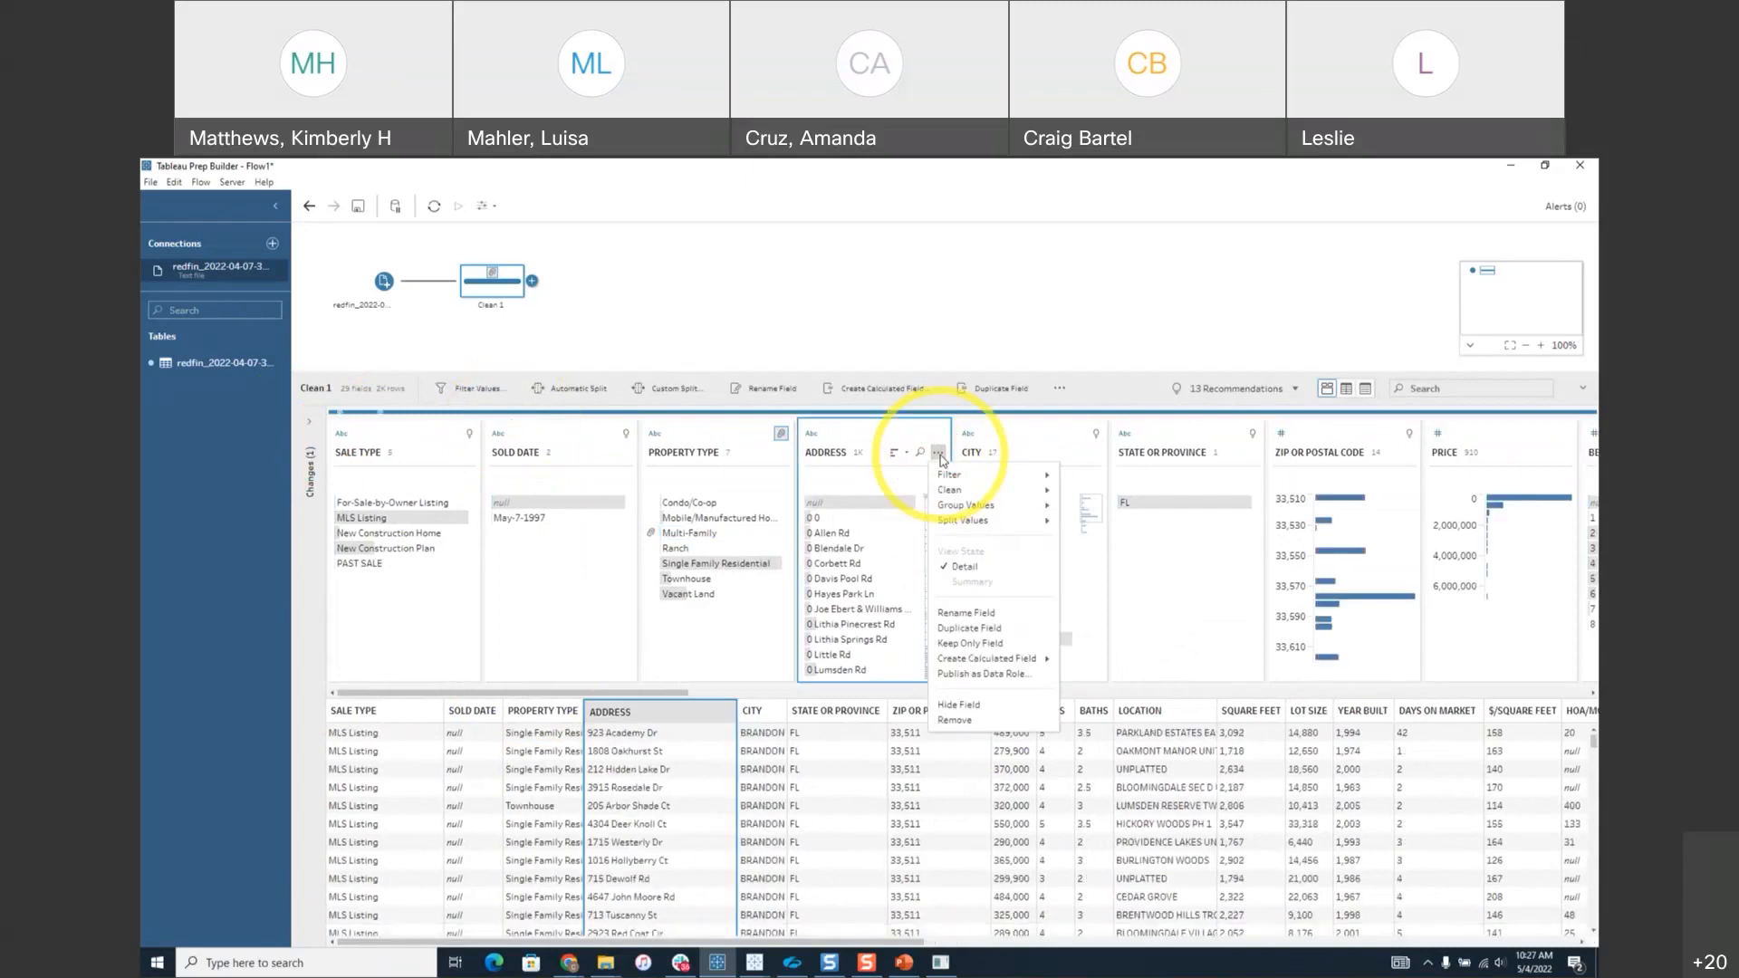
{"action": "mouse_move", "coordinate": [975, 497]}
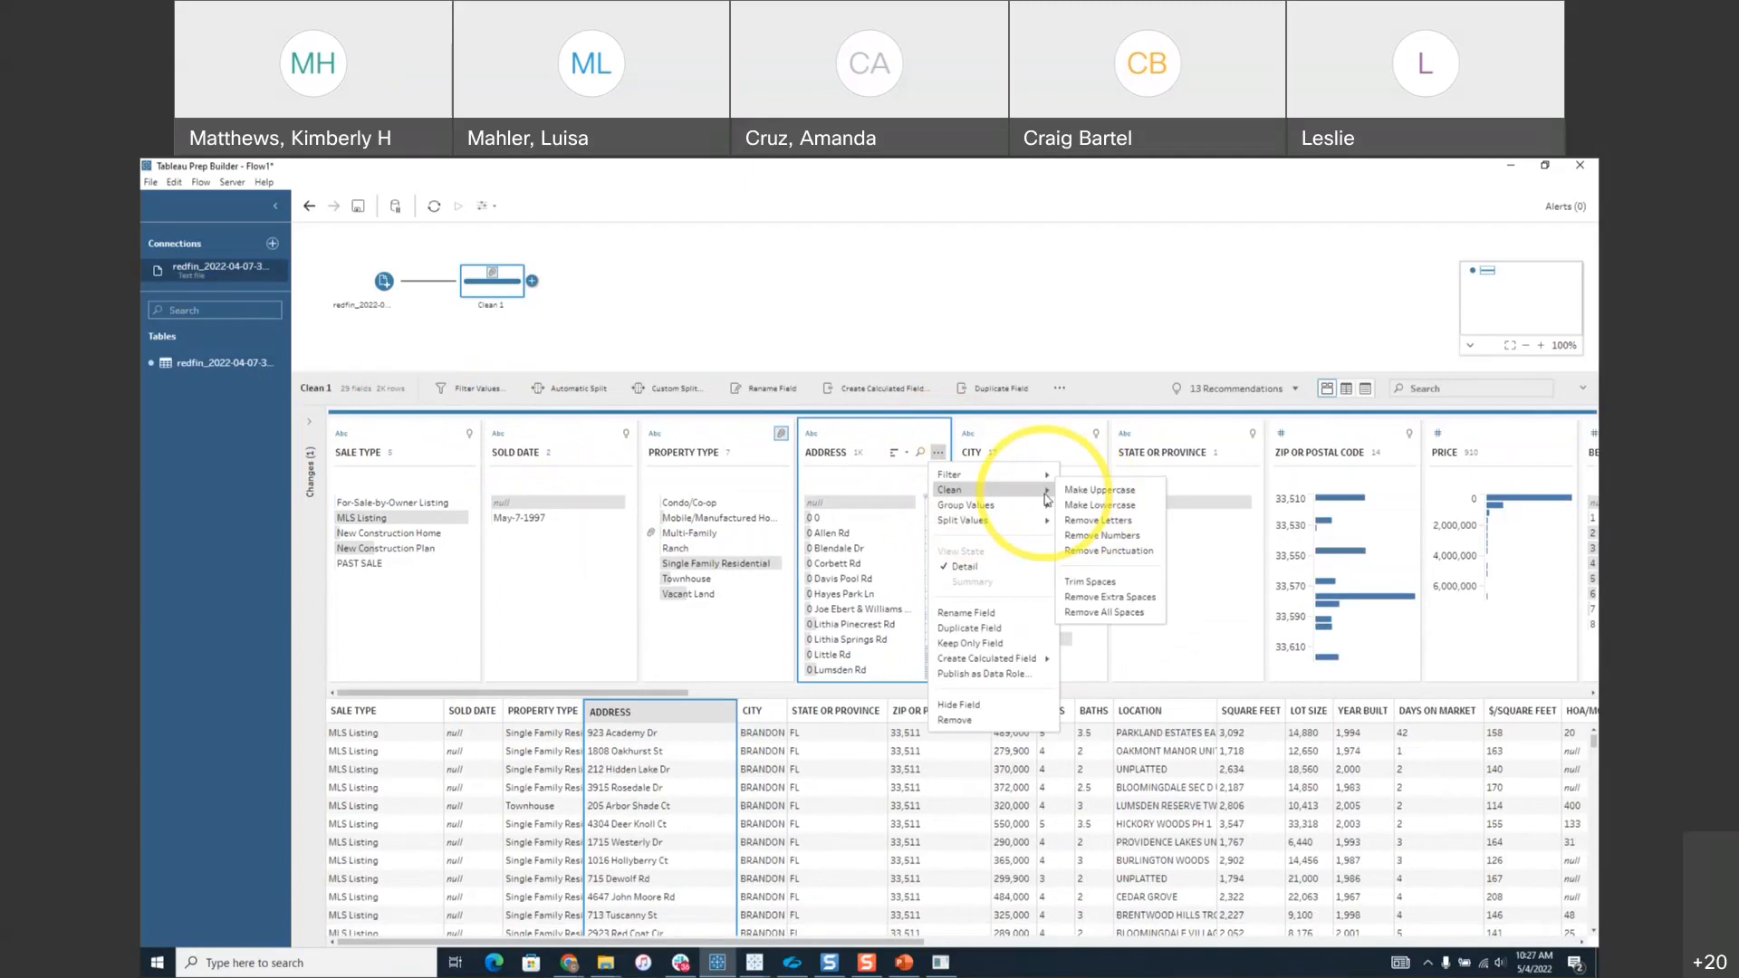
{"action": "left_click", "coordinate": [1111, 551]}
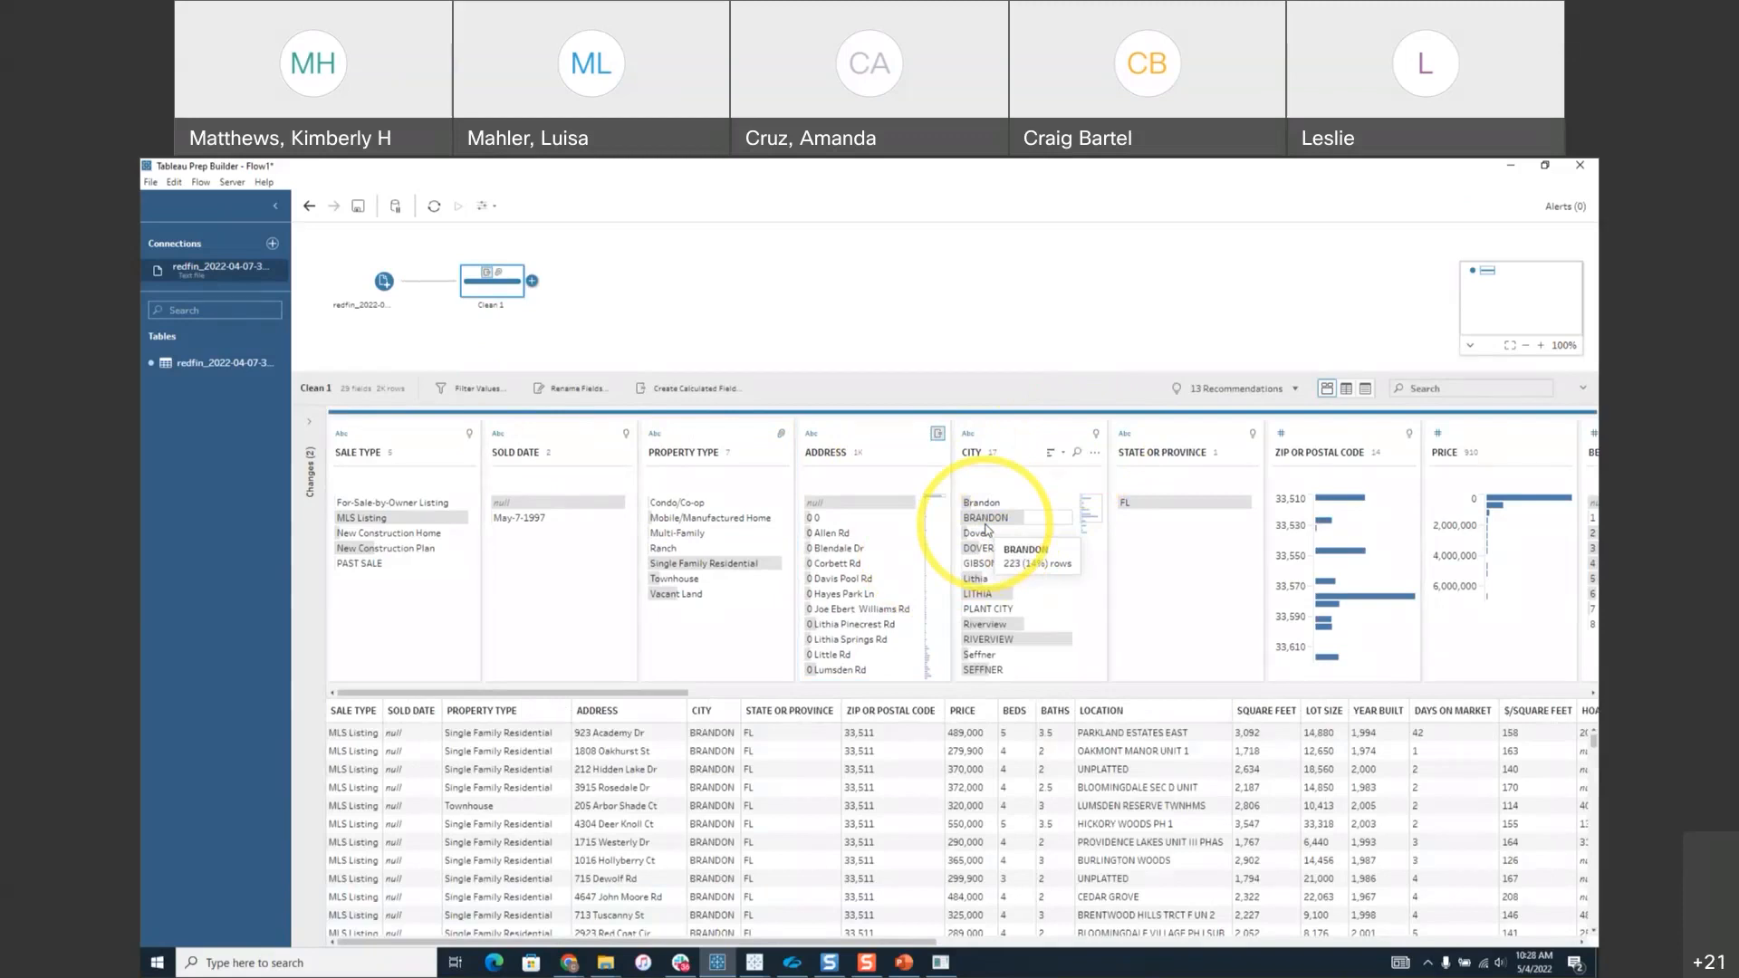
Apply the recommended City data role to the City field.
{"action": "left_click", "coordinate": [1095, 435]}
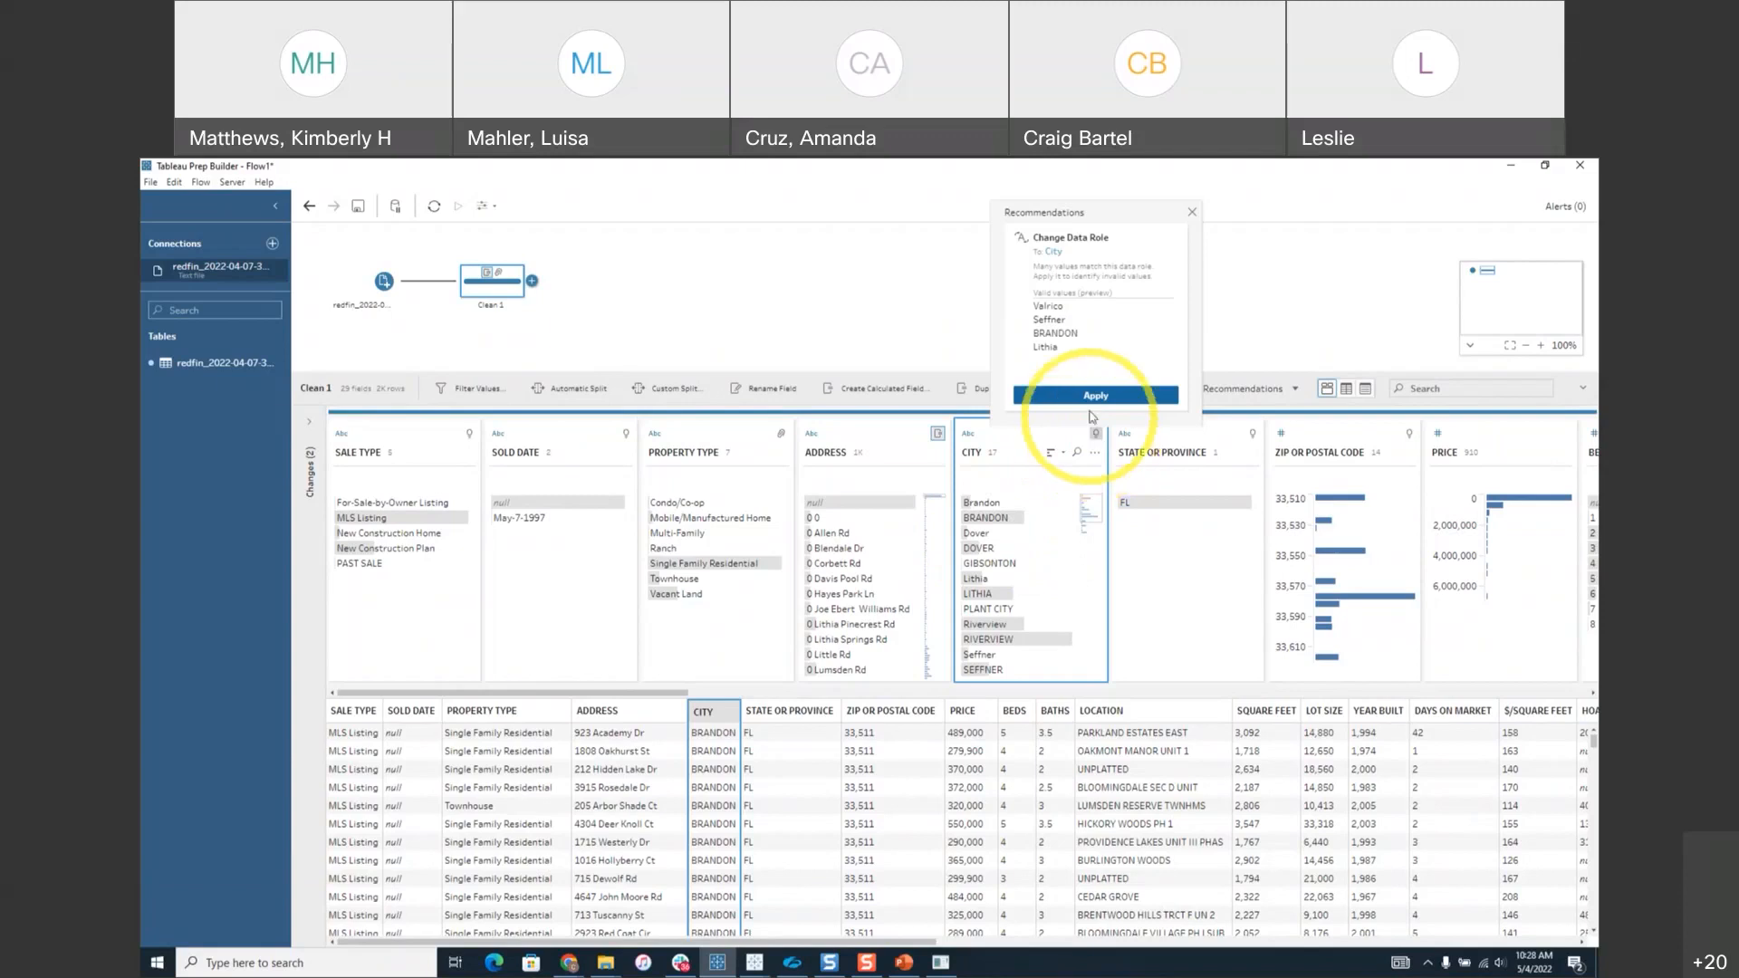
{"action": "left_click", "coordinate": [1097, 402]}
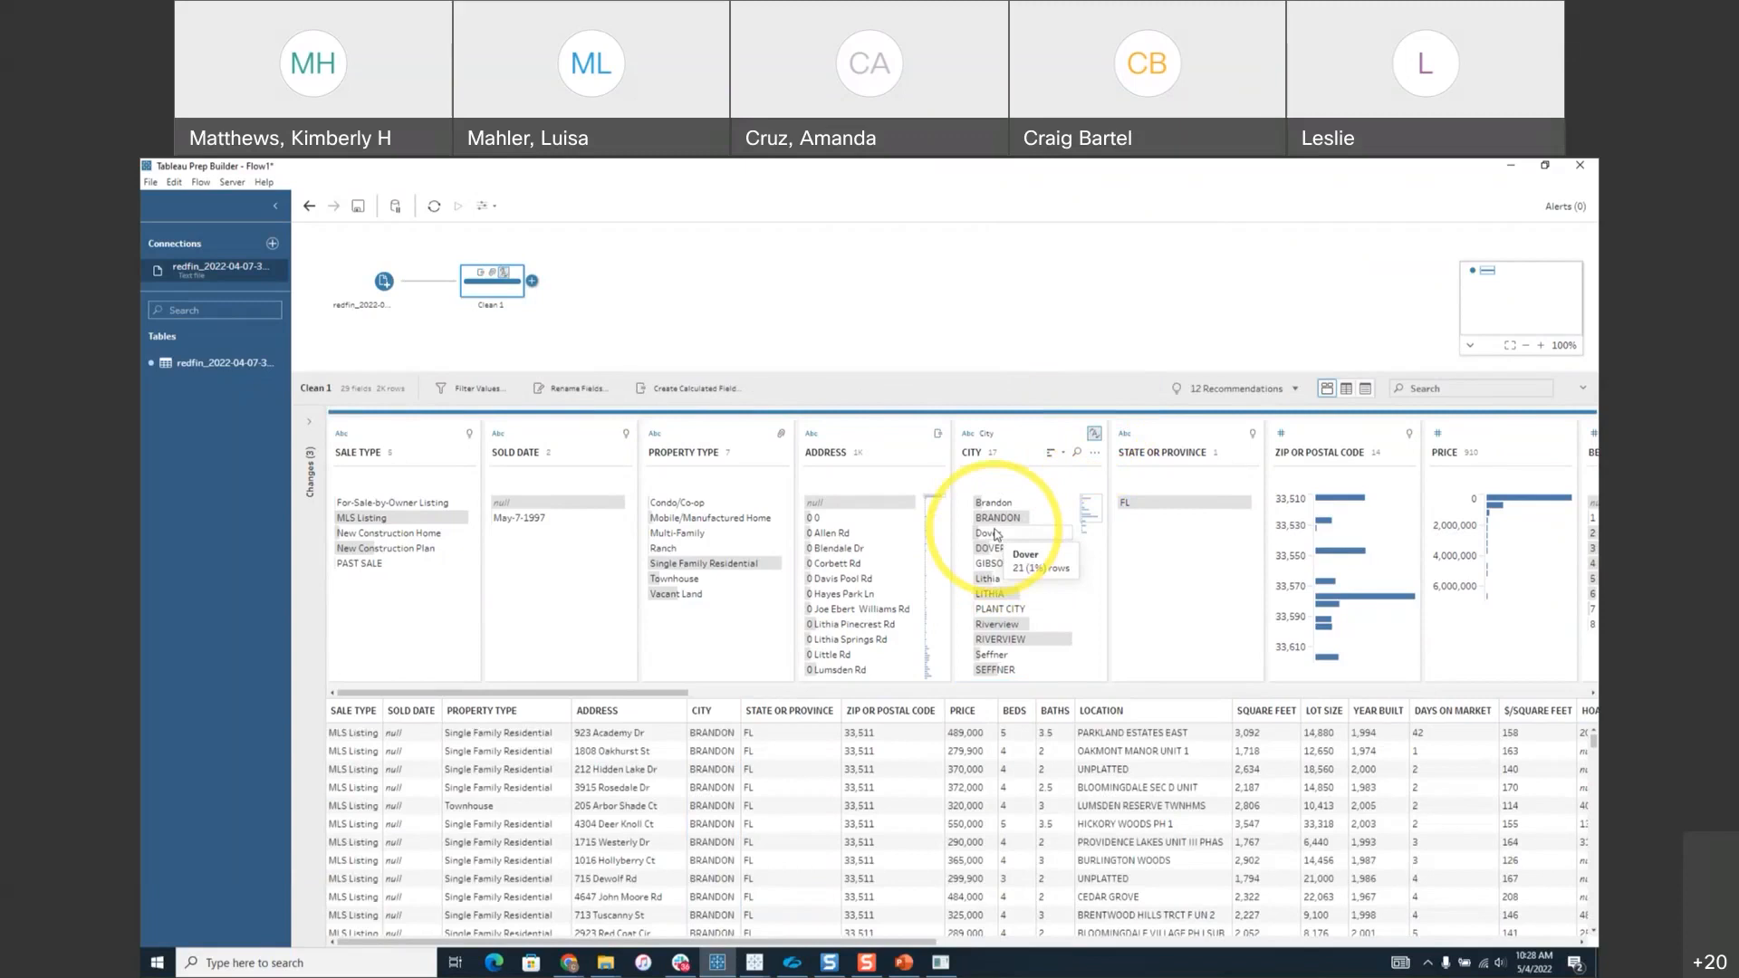
Convert all City values to uppercase so variants like Dover and DOVER merge.
{"action": "left_click", "coordinate": [1095, 454]}
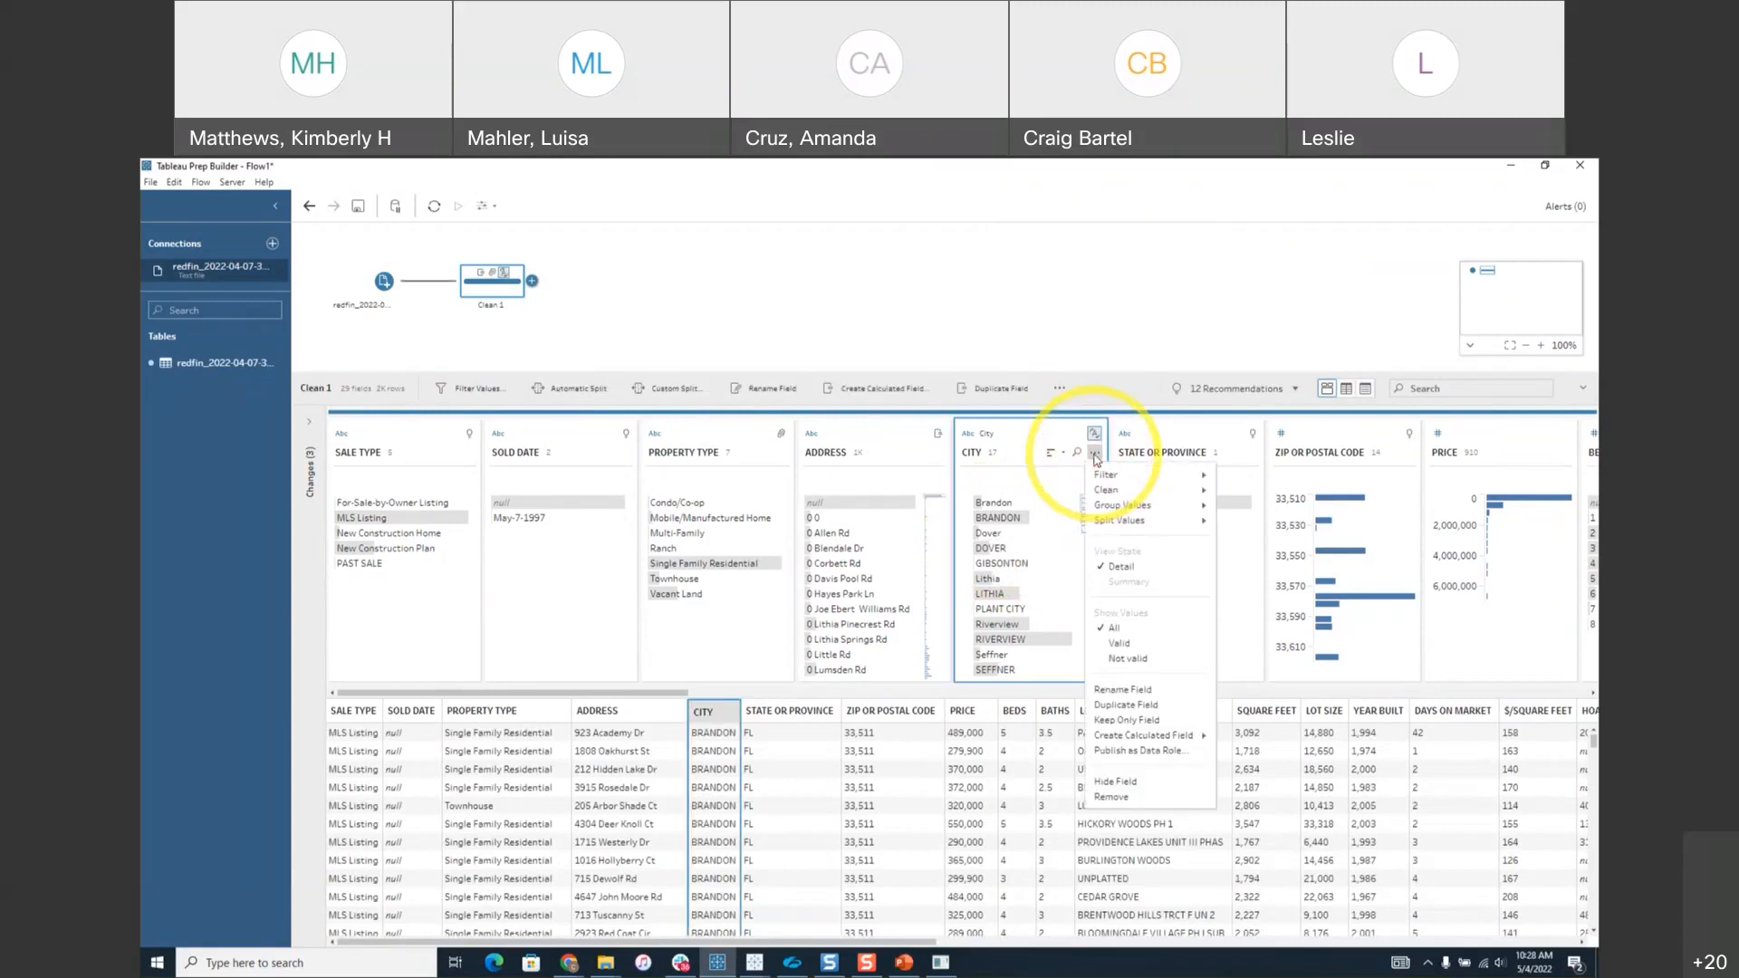
{"action": "mouse_move", "coordinate": [1111, 492]}
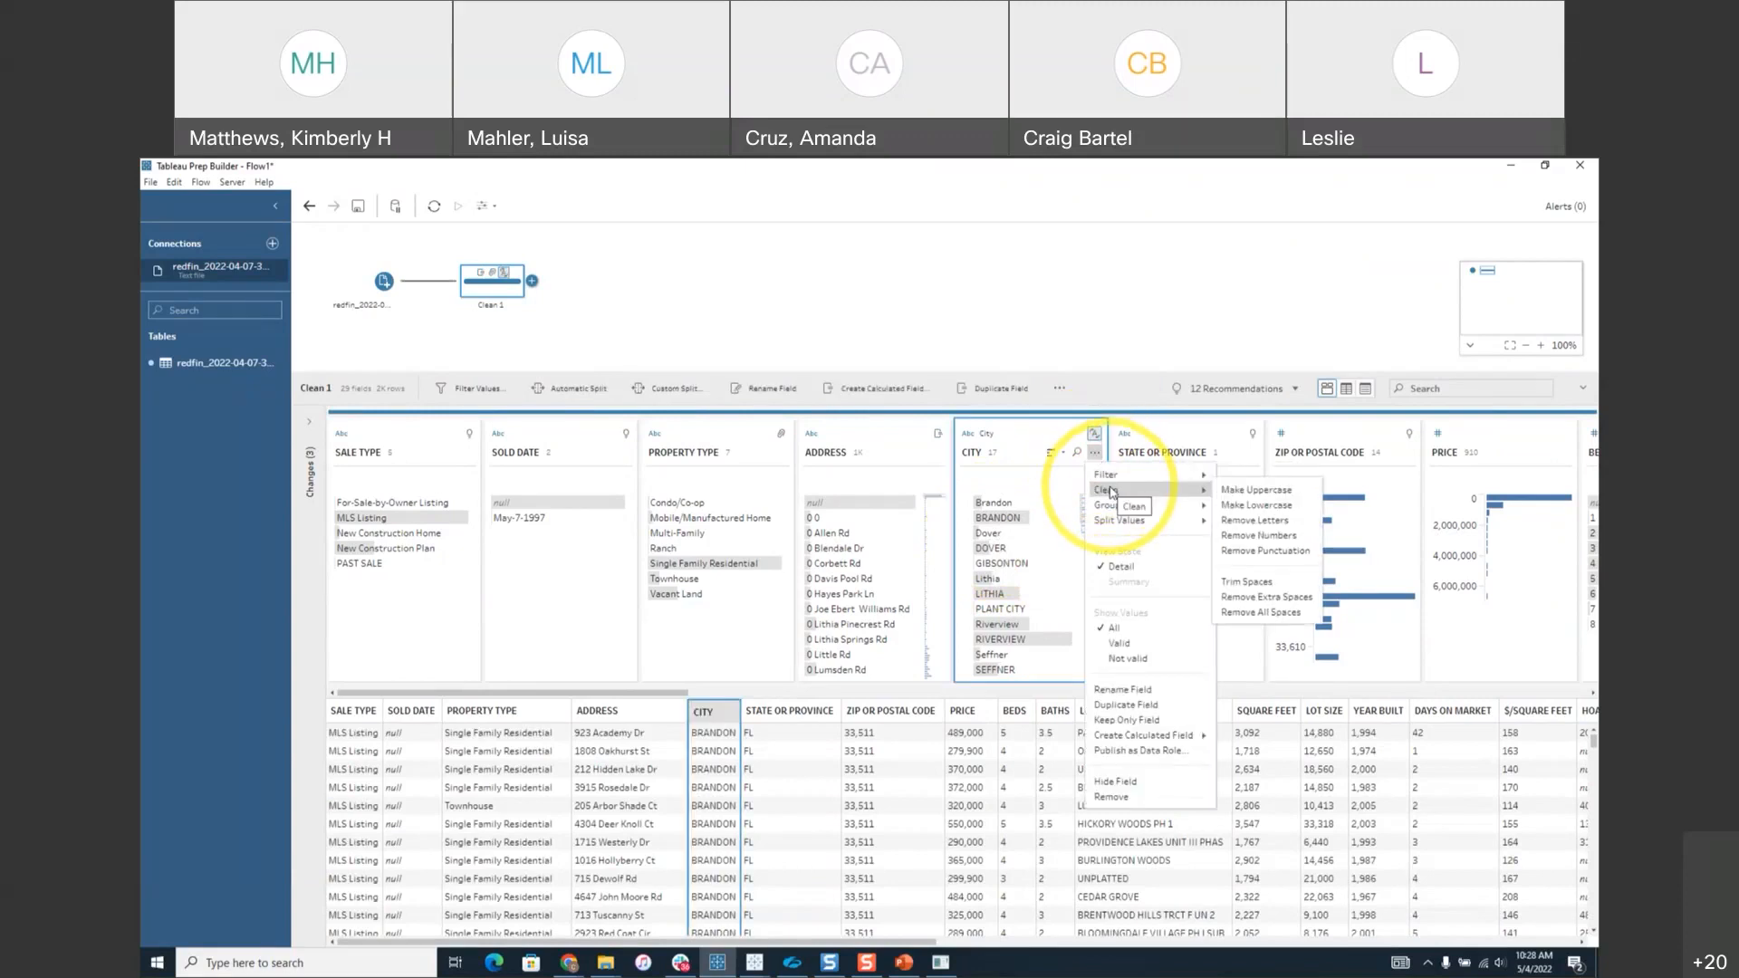
{"action": "left_click", "coordinate": [1238, 491]}
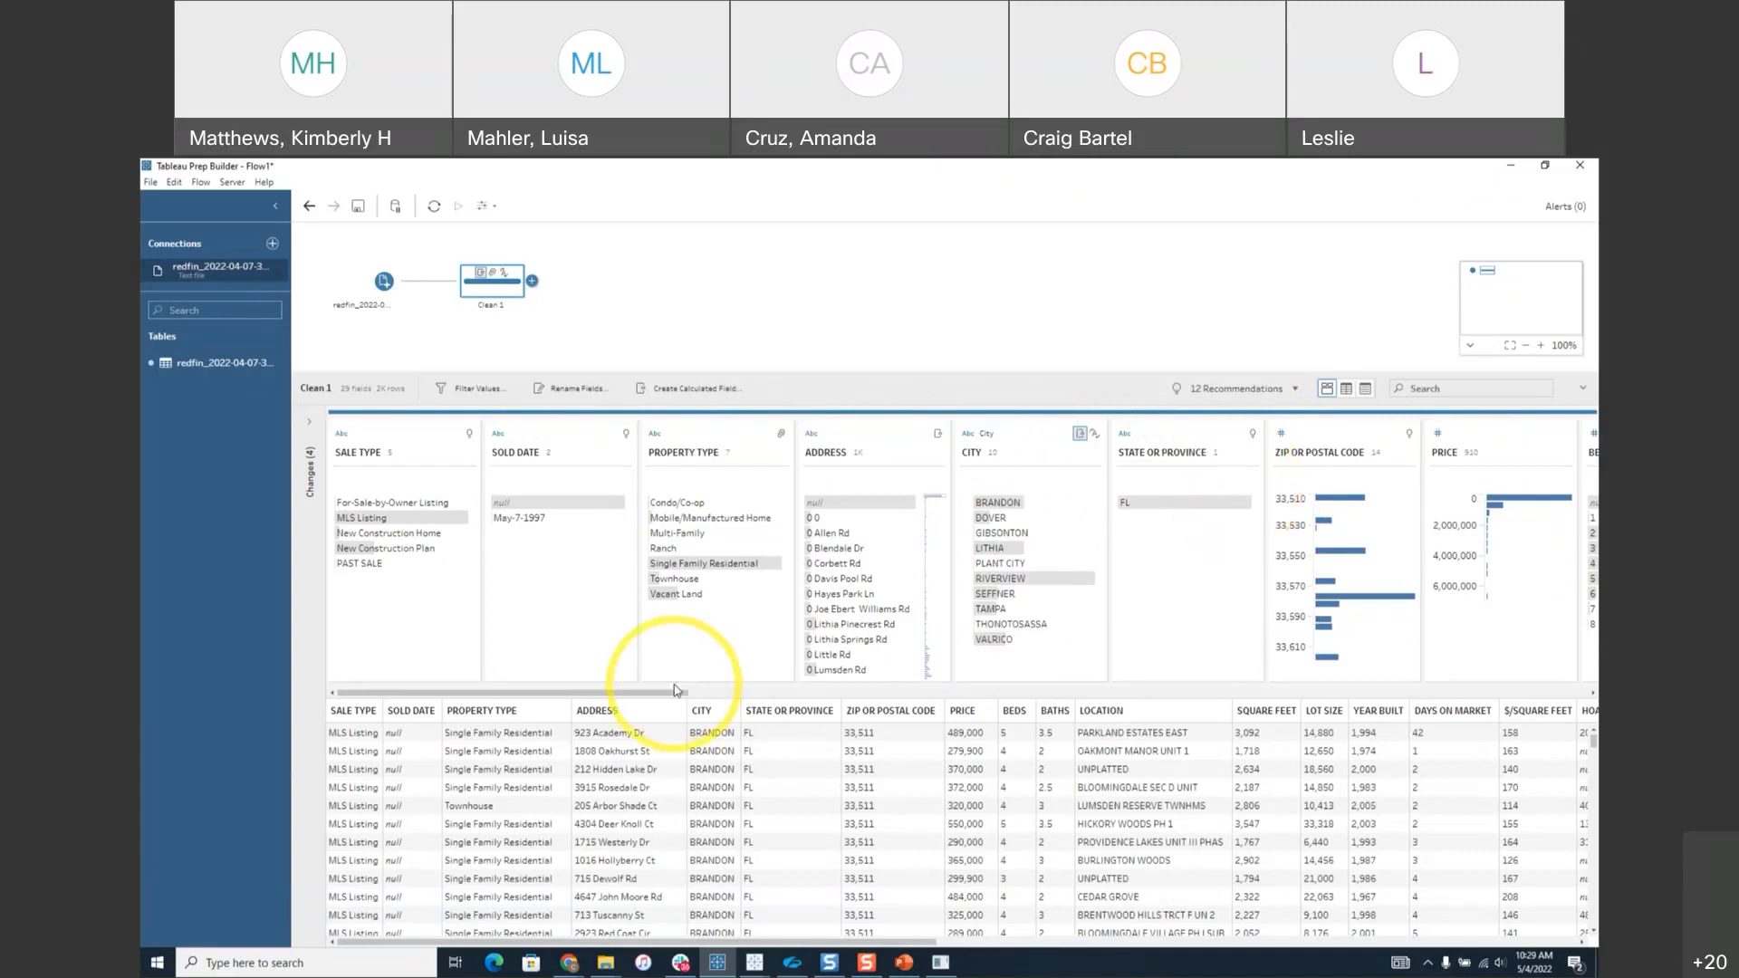
Apply the recommended ZIP Code/Postcode data role to the ZIP or Postal Code field.
{"action": "left_click_drag", "start_coordinate": [674, 690], "coordinate": [751, 702]}
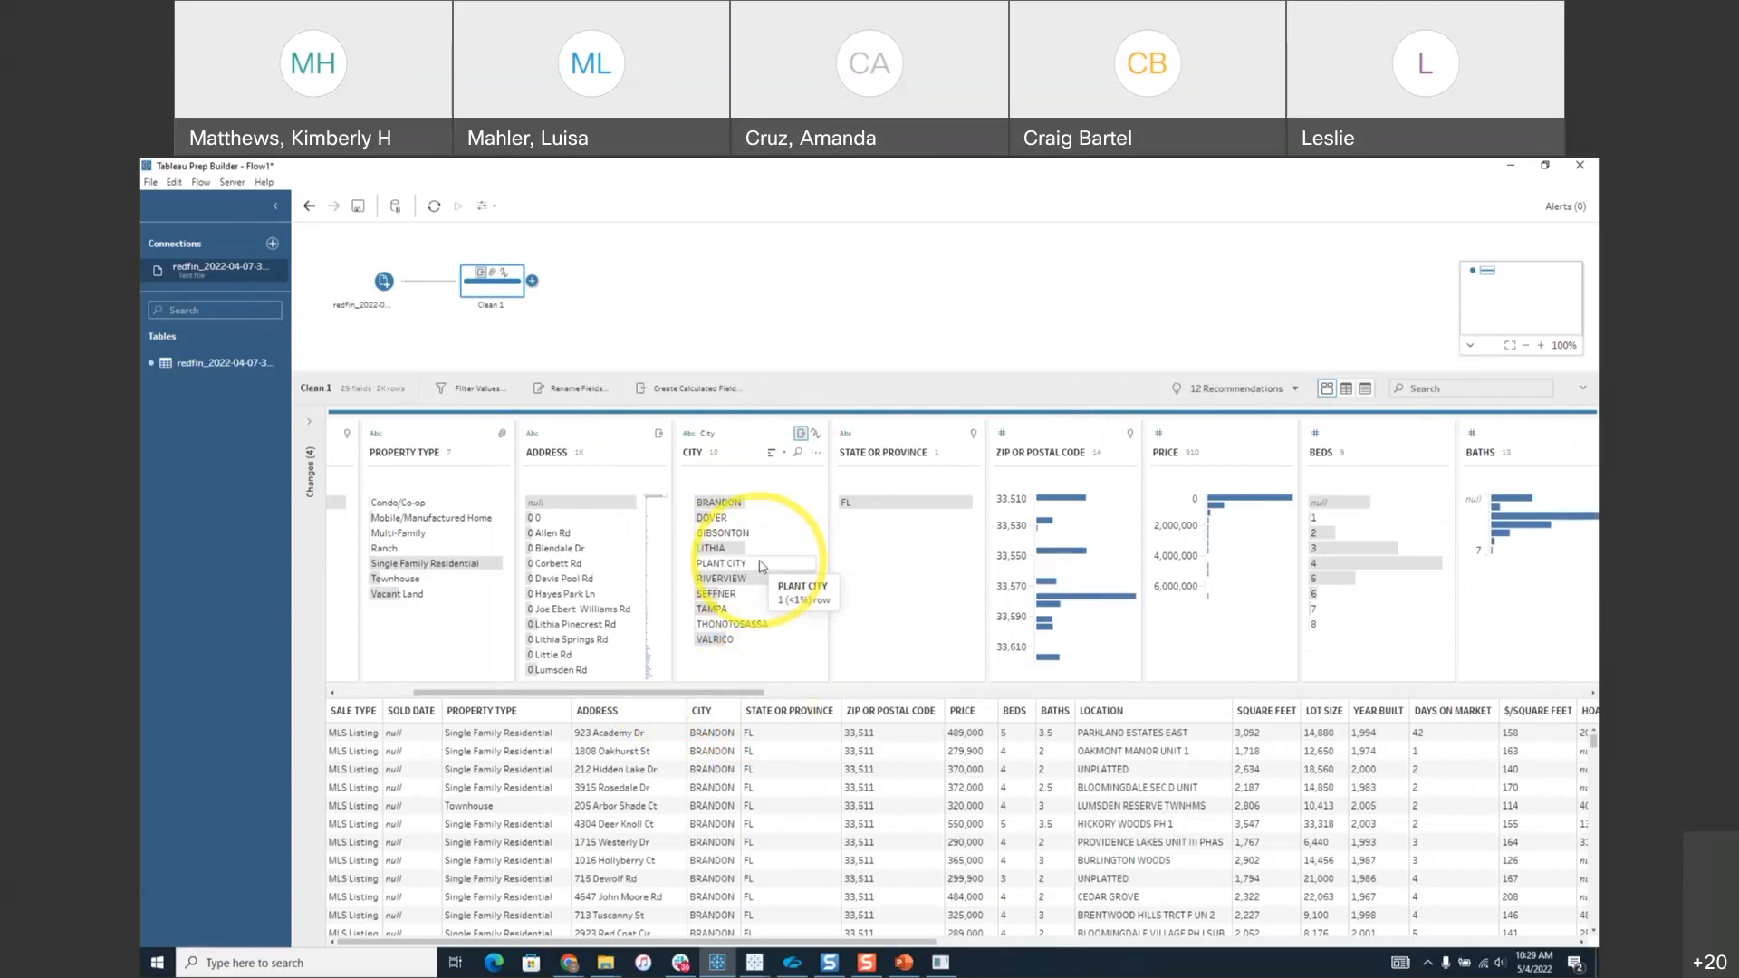
{"action": "left_click_drag", "start_coordinate": [753, 694], "coordinate": [793, 702]}
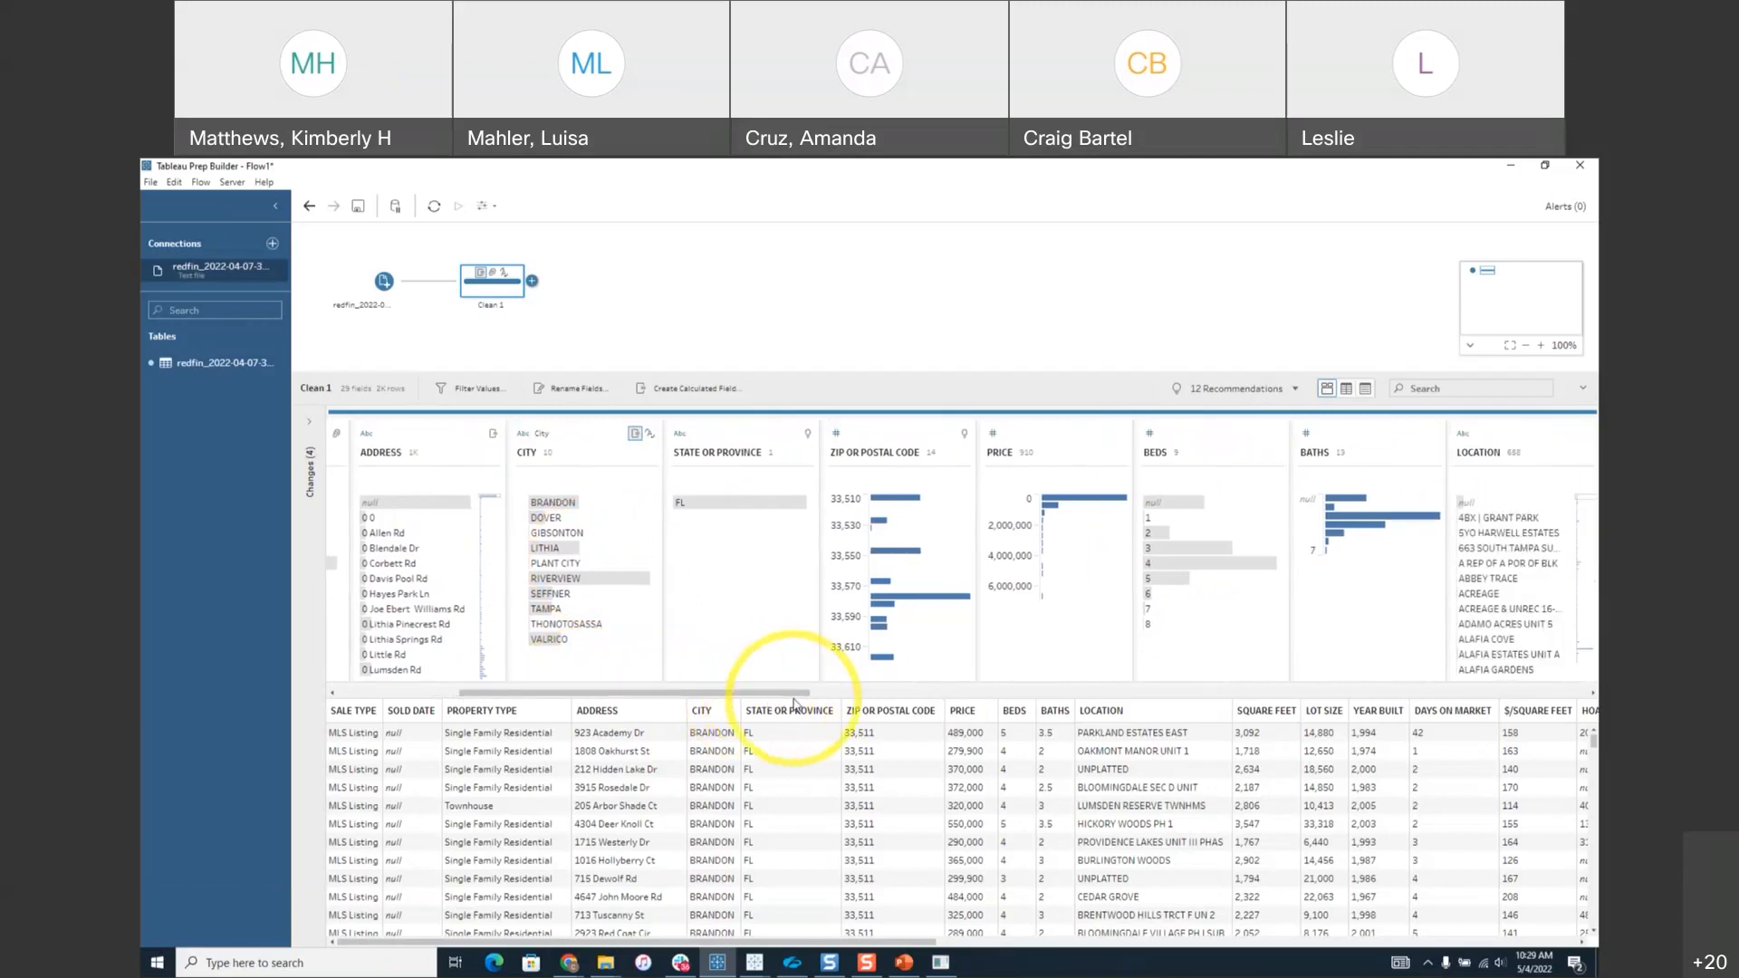
{"action": "left_click", "coordinate": [964, 438]}
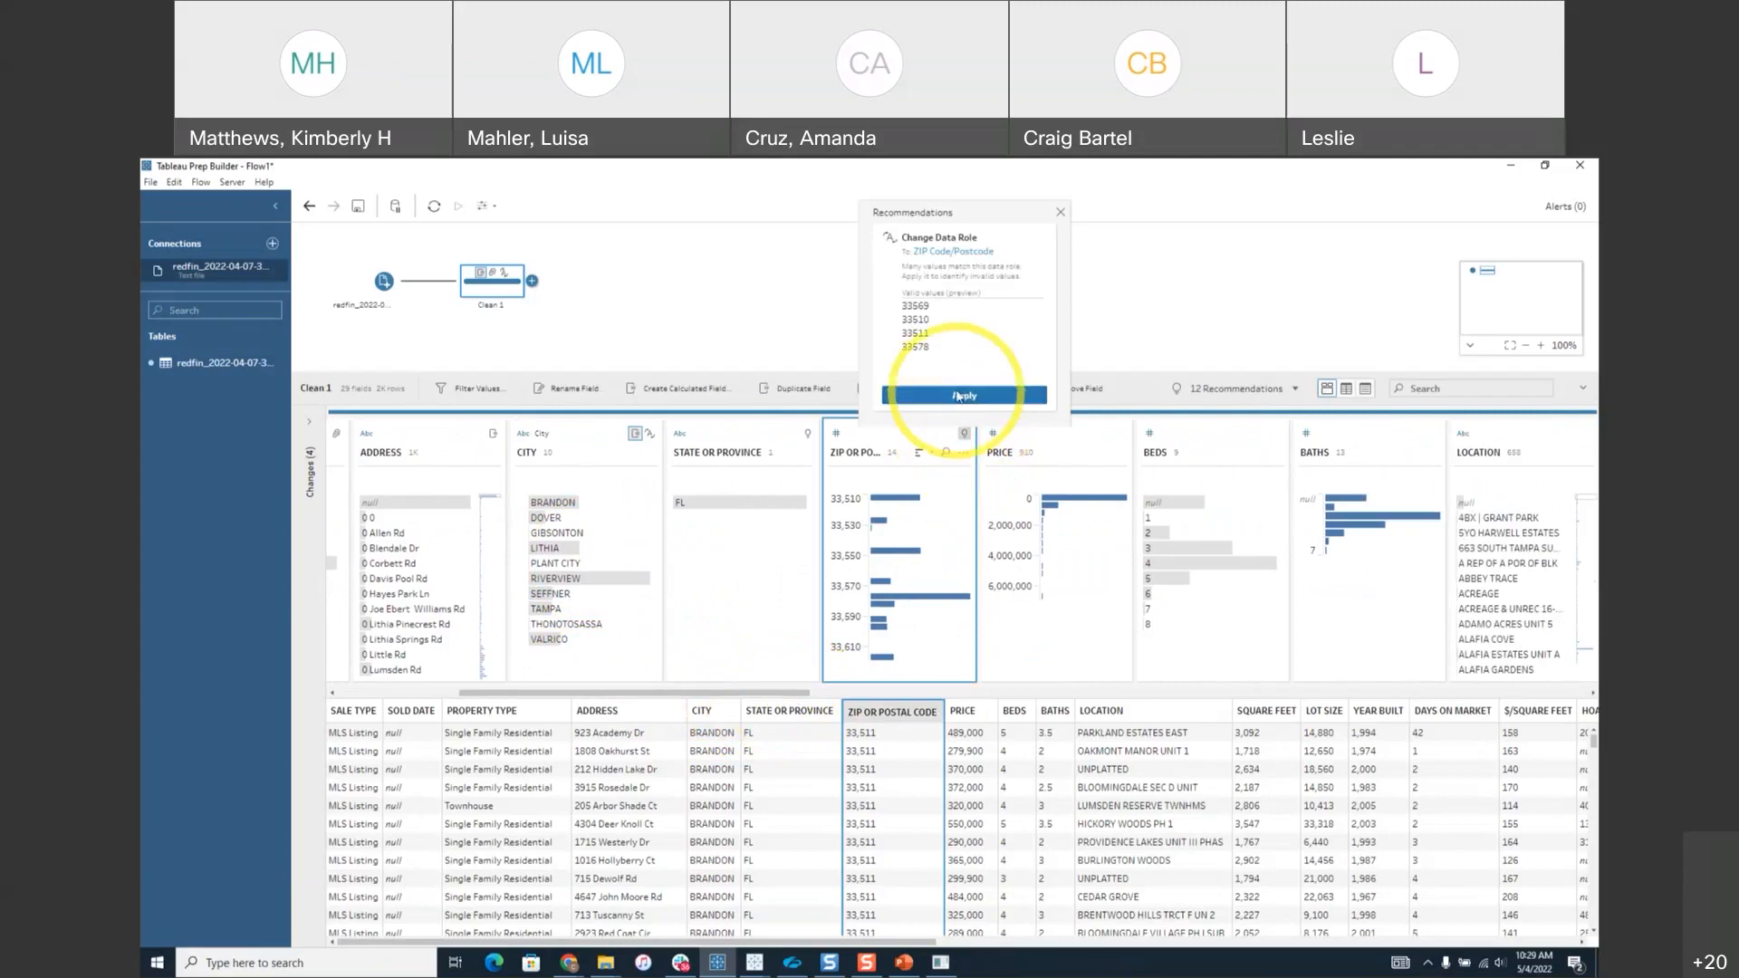
{"action": "left_click", "coordinate": [958, 396]}
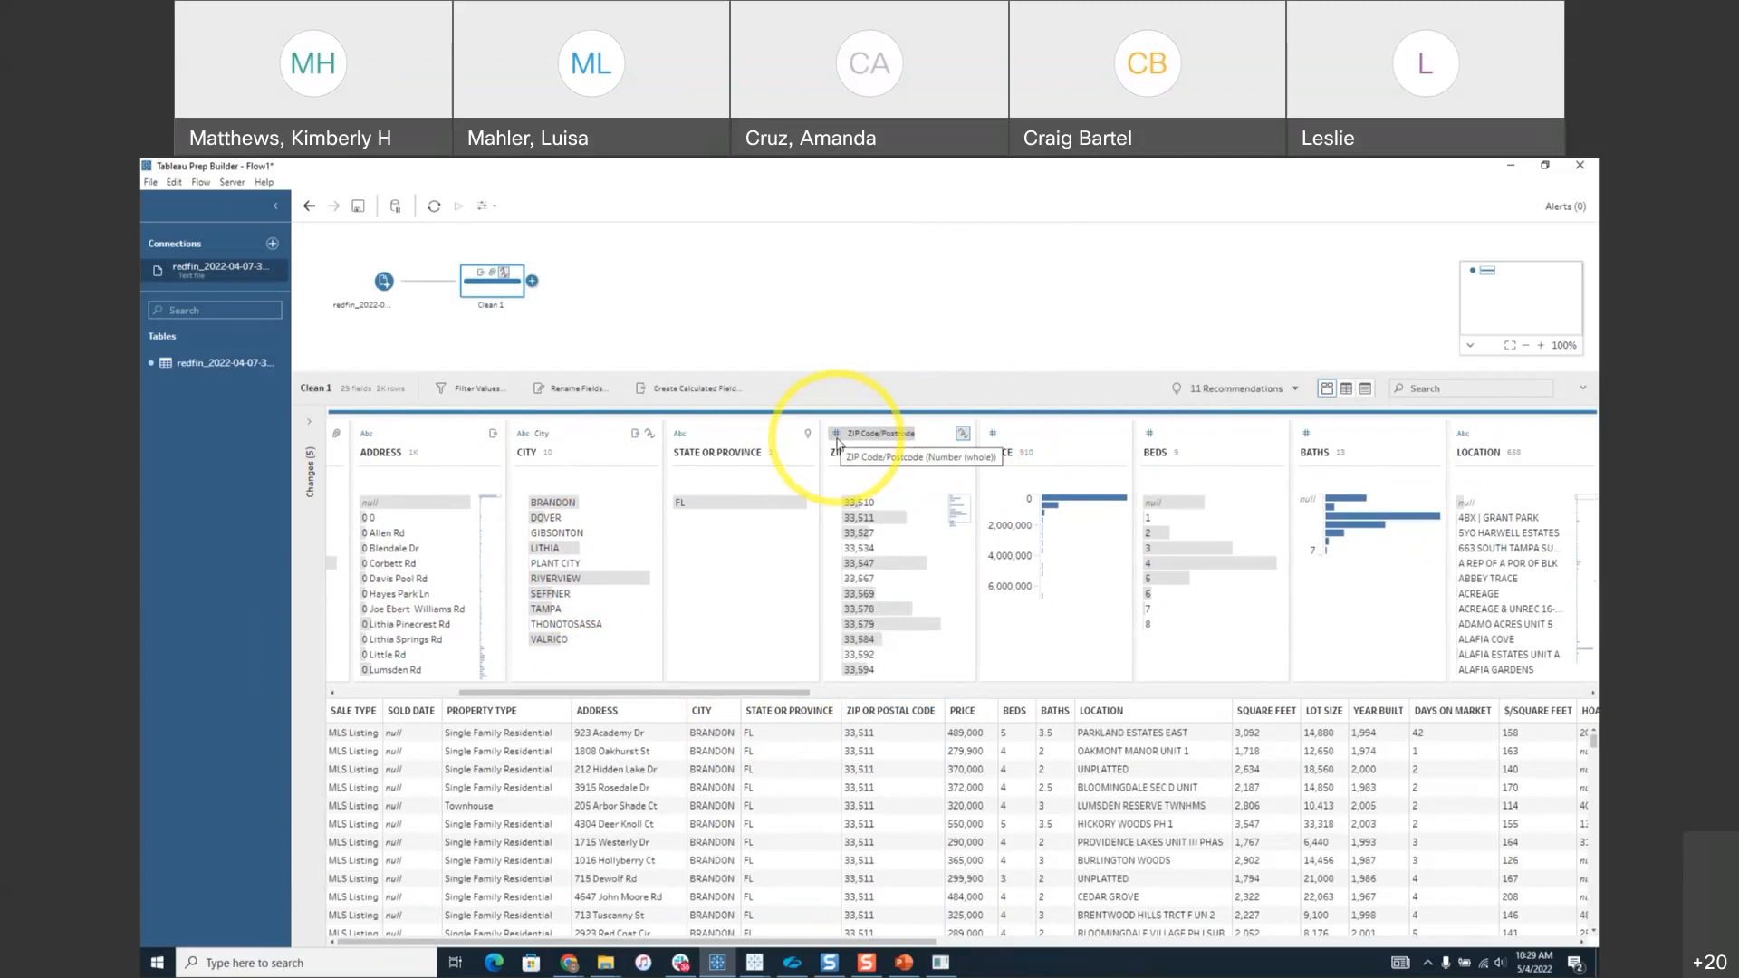
Set the ZIP or Postal Code field's data type to String.
{"action": "left_click", "coordinate": [837, 437]}
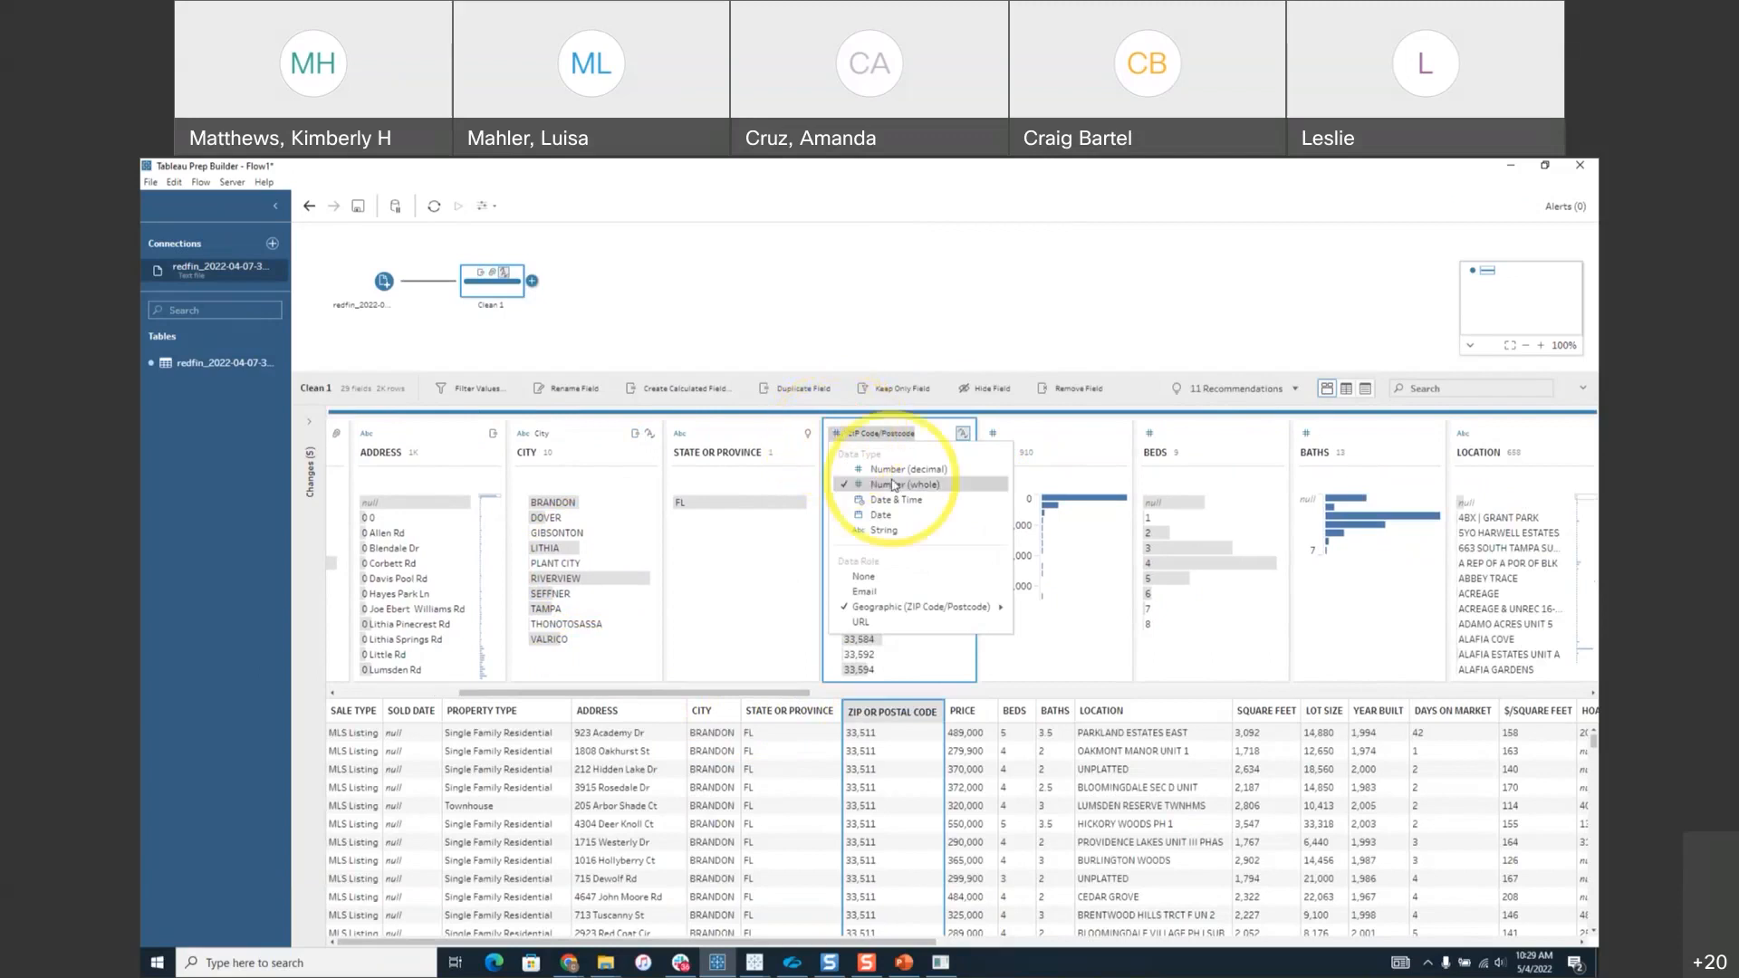
{"action": "mouse_move", "coordinate": [915, 606]}
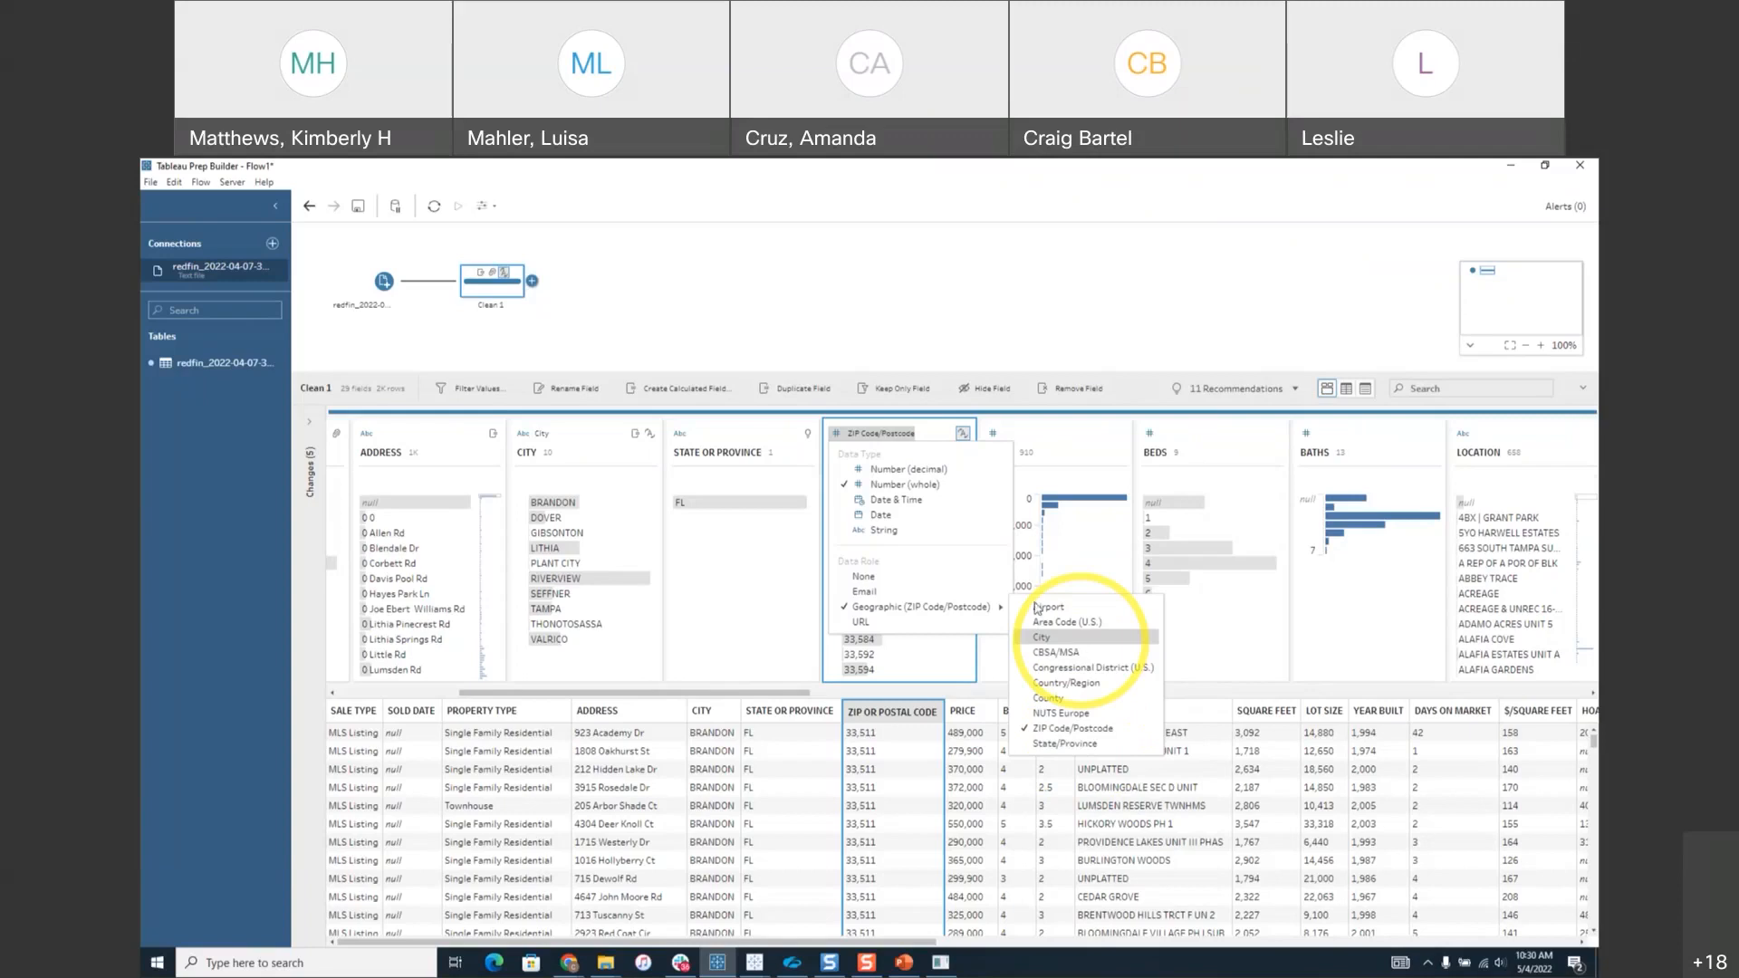
{"action": "left_click", "coordinate": [863, 533]}
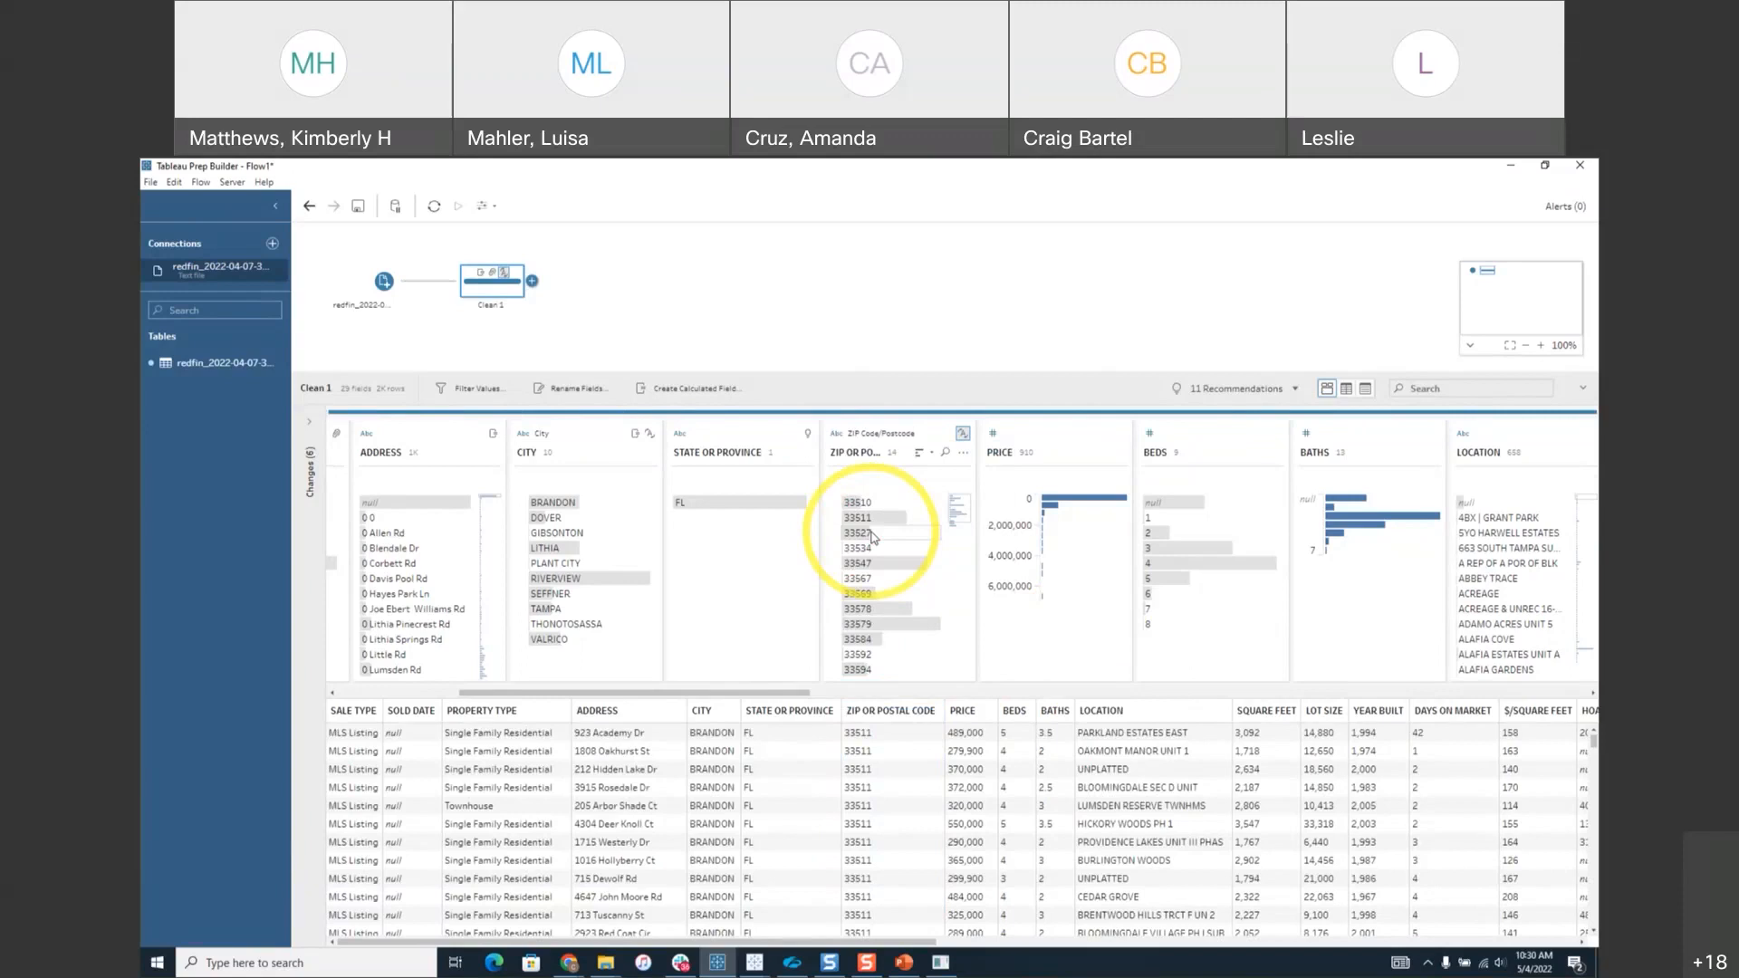
{"action": "left_click", "coordinate": [845, 694]}
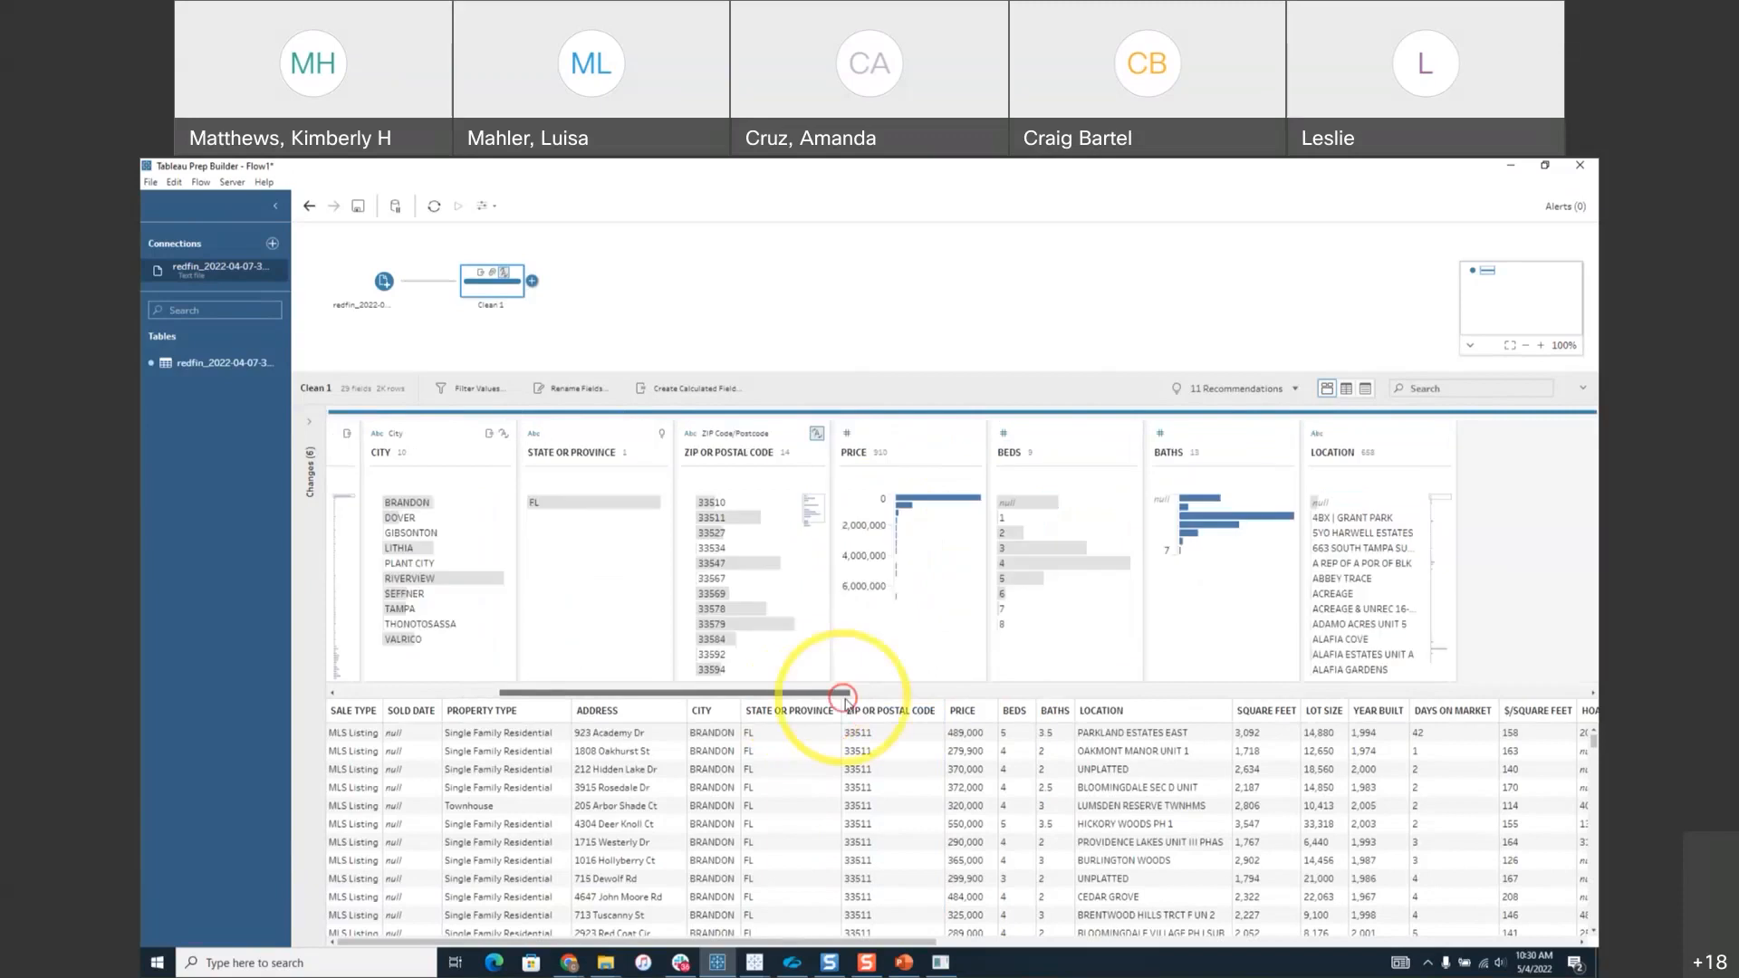
{"action": "left_click_drag", "start_coordinate": [845, 699], "coordinate": [904, 702]}
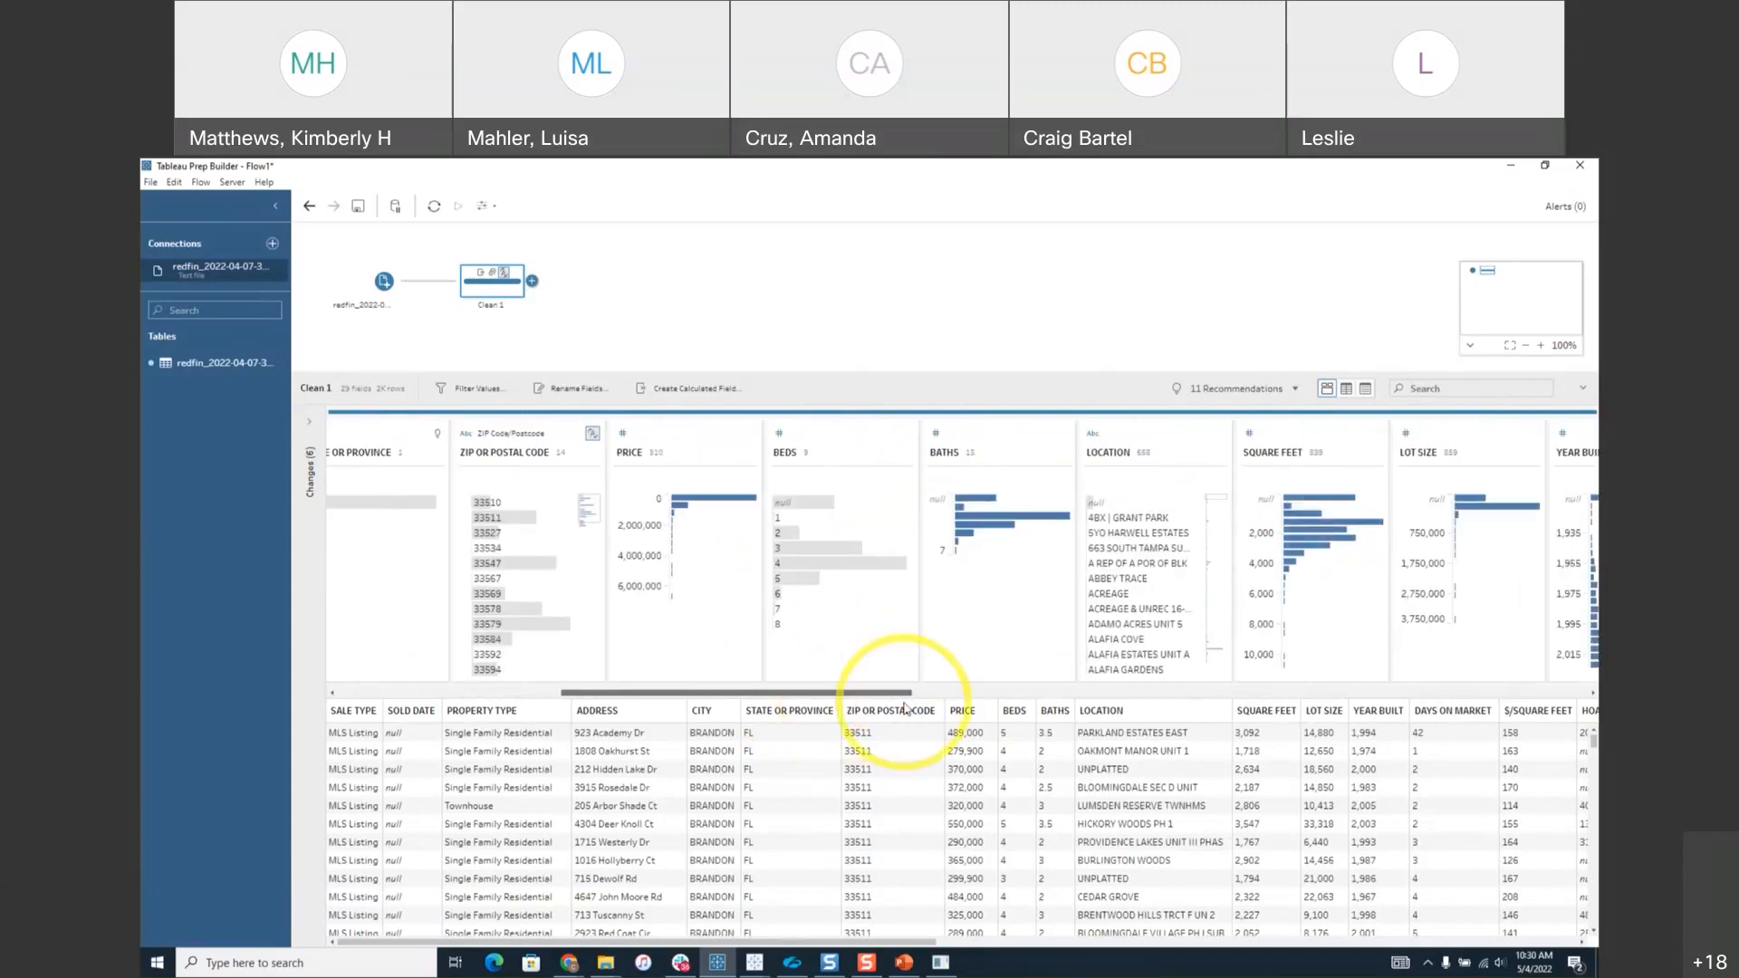
{"action": "mouse_move", "coordinate": [682, 516]}
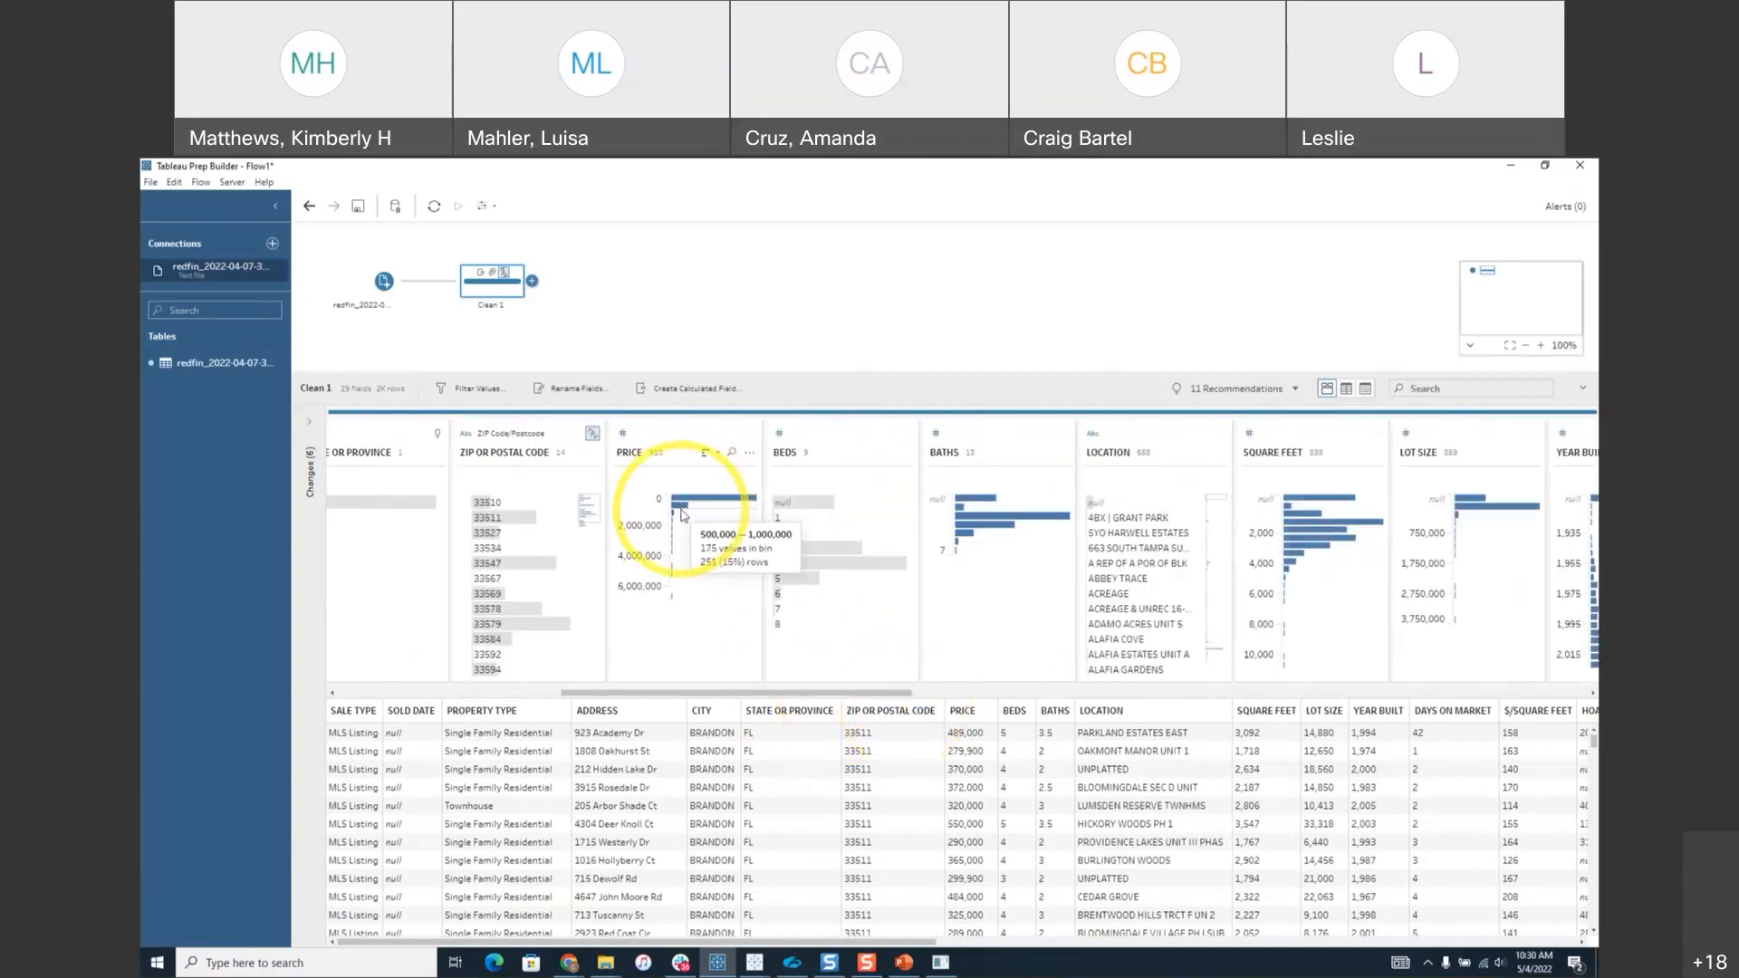
{"action": "left_click", "coordinate": [750, 453]}
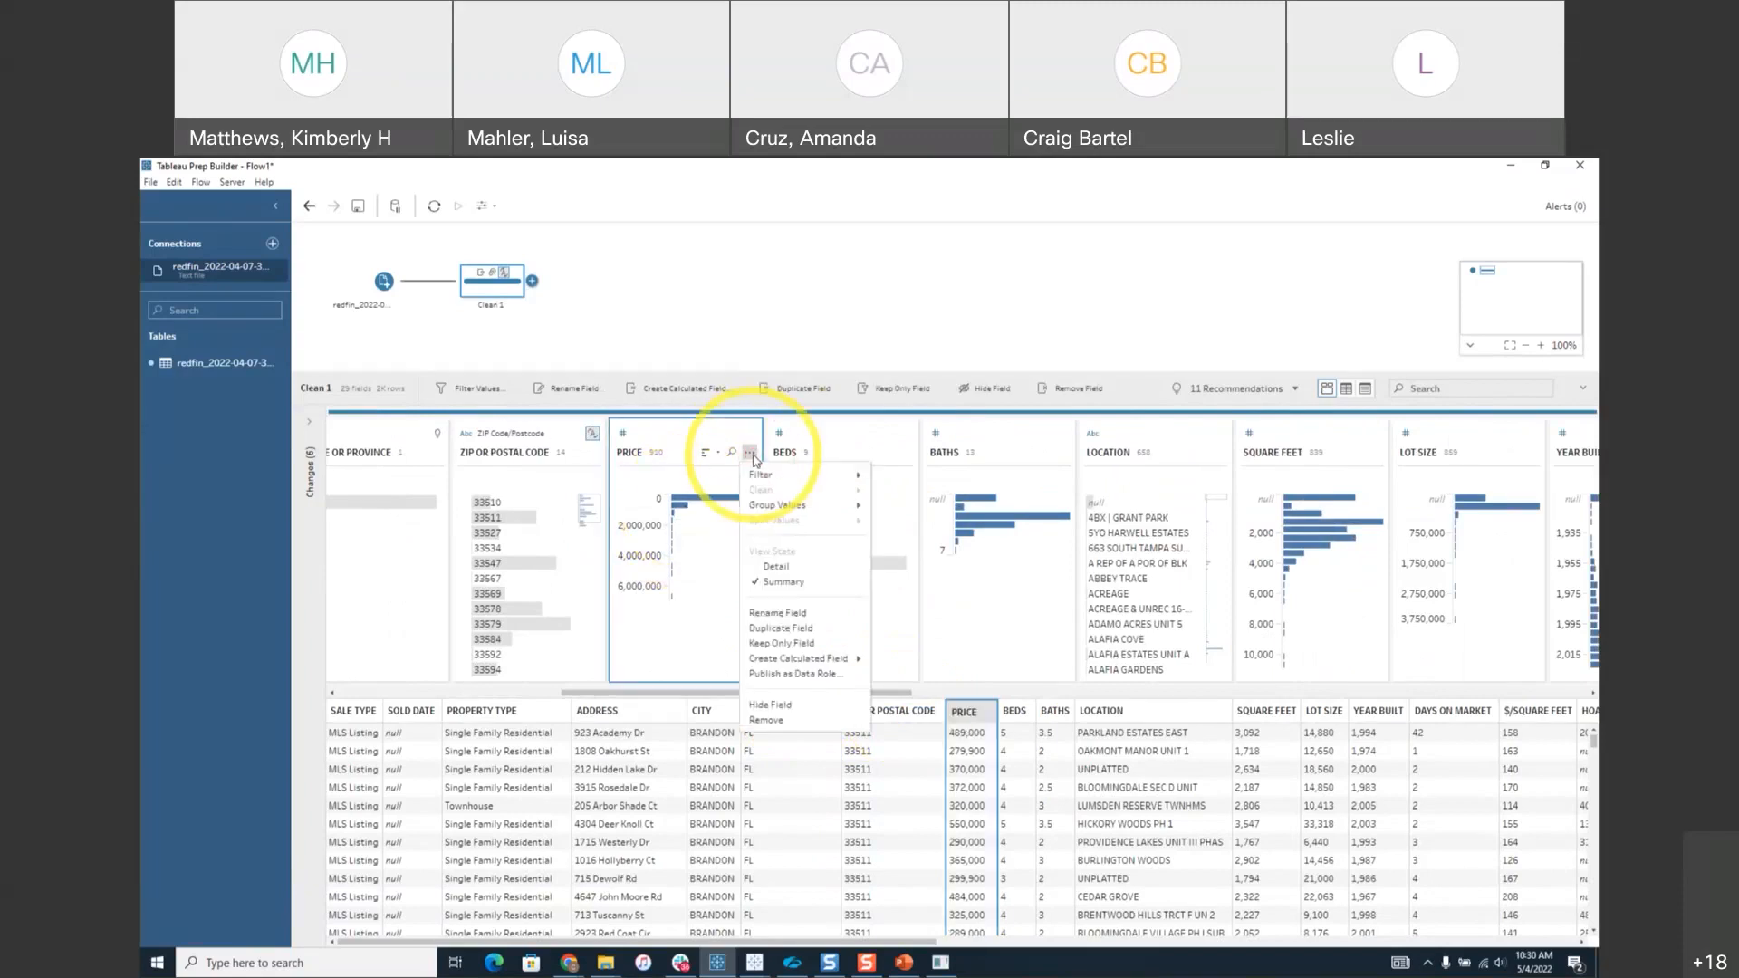
{"action": "left_click", "coordinate": [774, 567]}
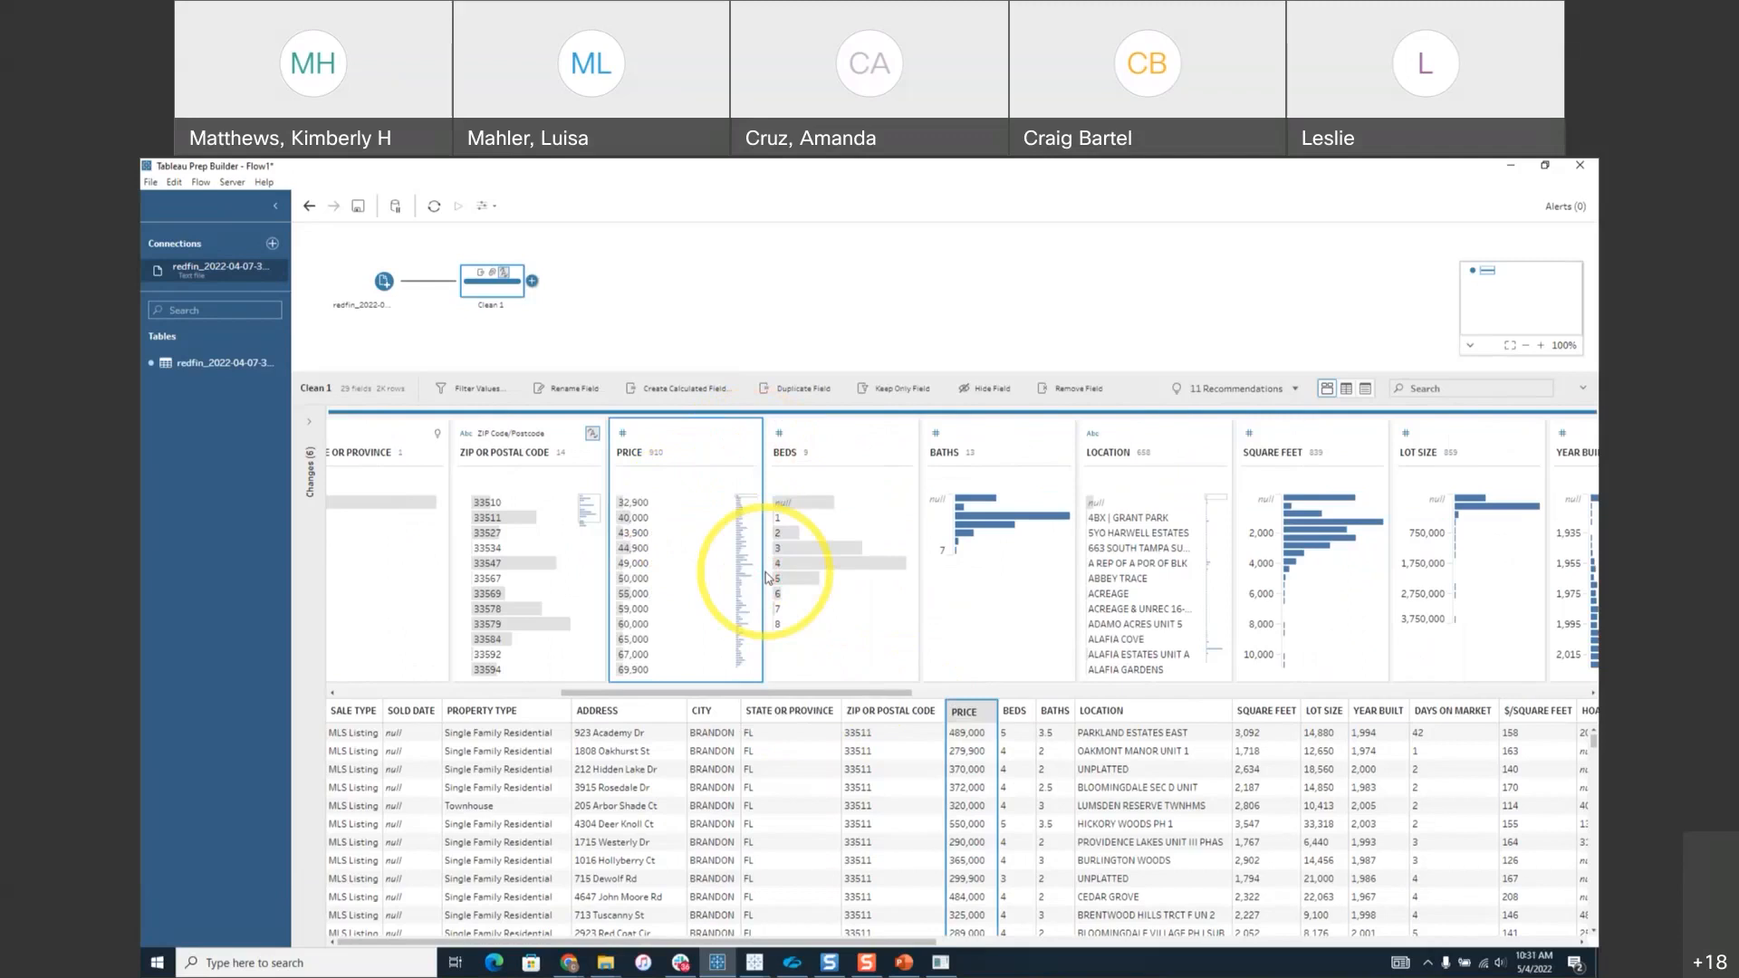
{"action": "scroll", "coordinate": [668, 581], "scroll_direction": "down", "scroll_amount": 5}
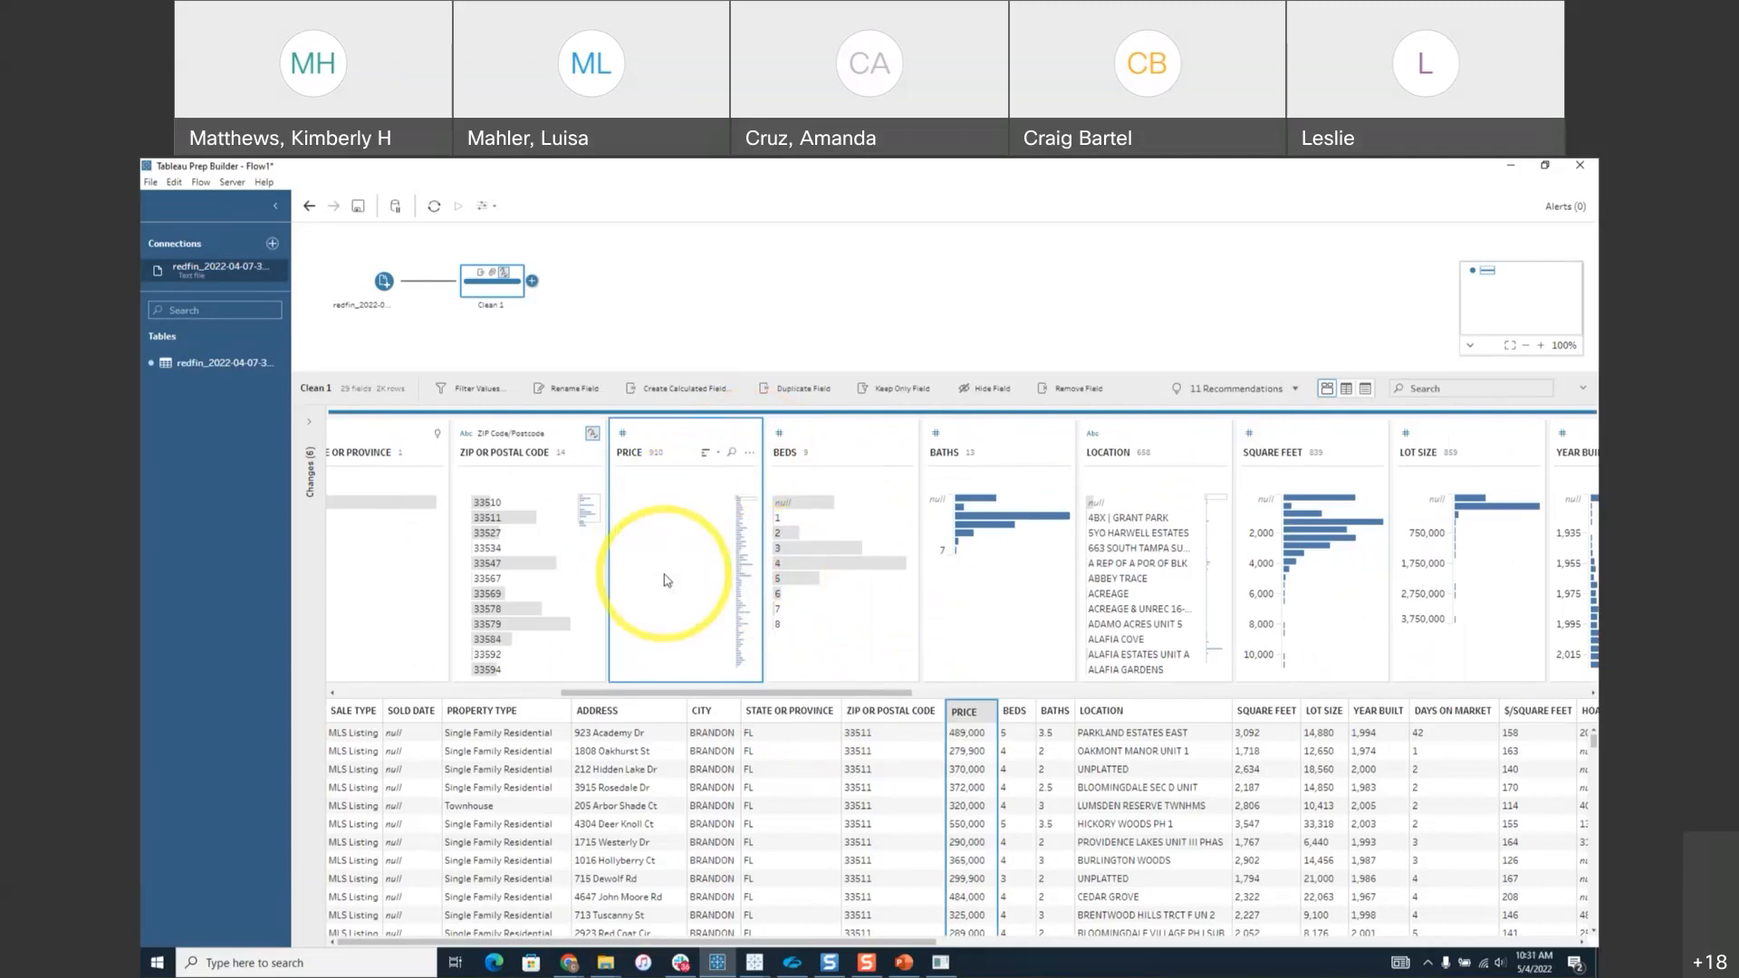
{"action": "scroll", "coordinate": [667, 580], "scroll_direction": "down", "scroll_amount": 5}
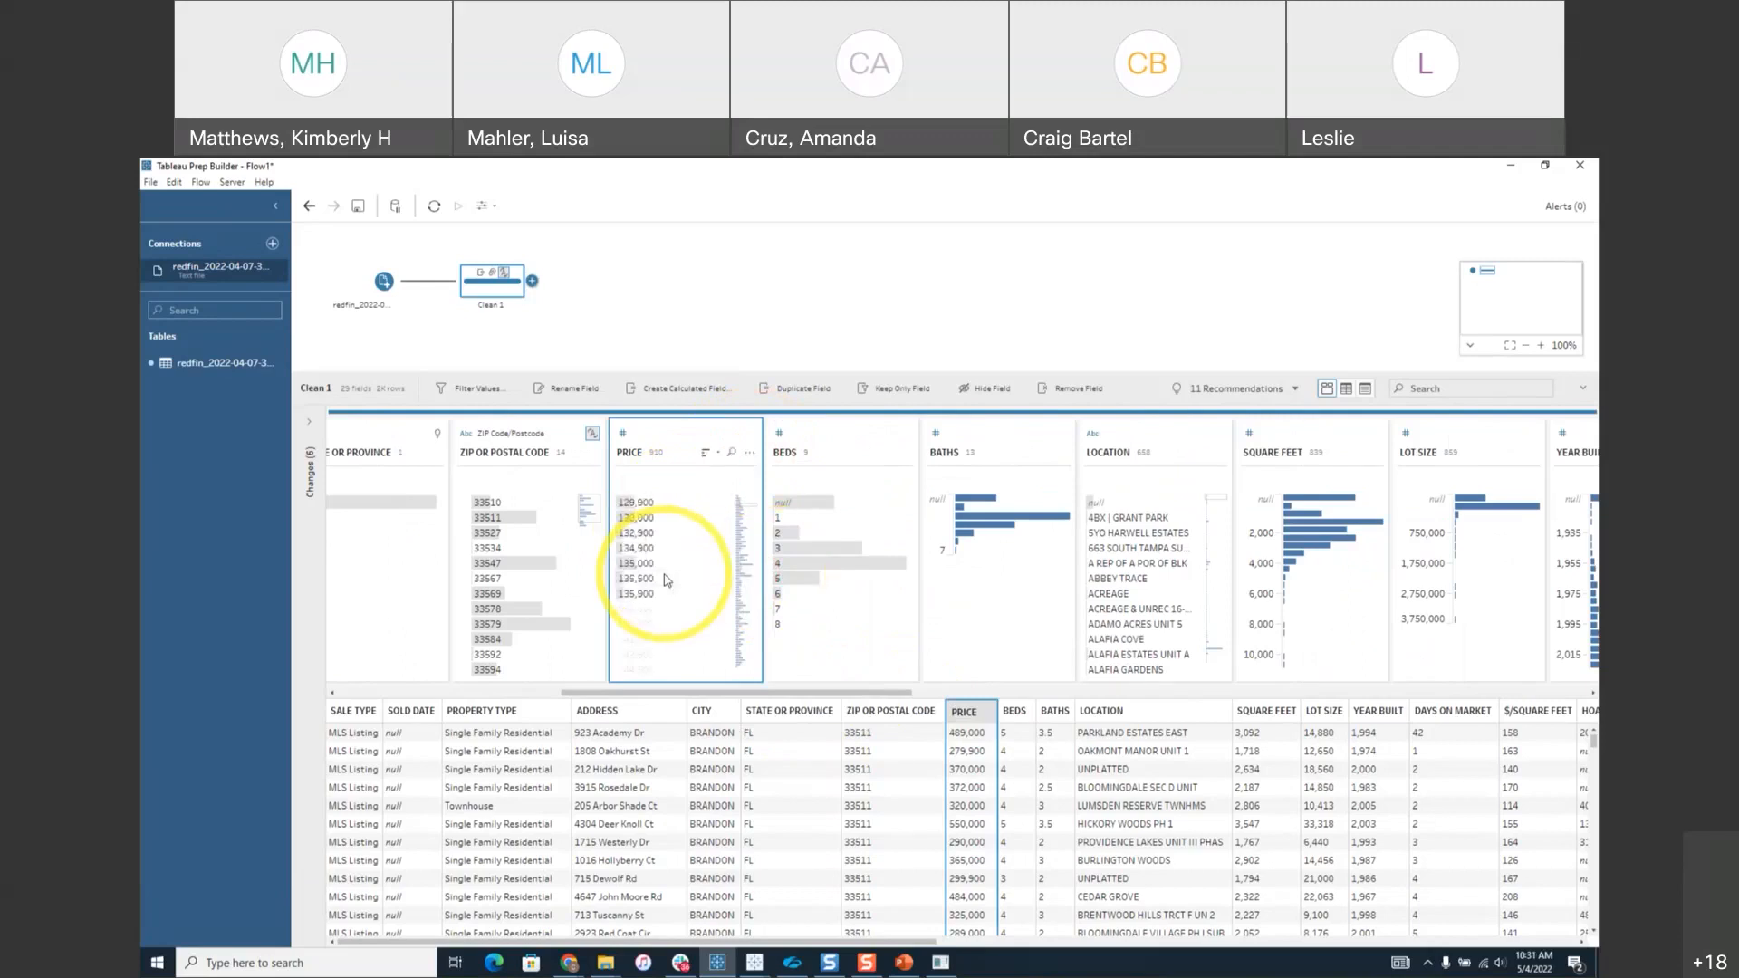
{"action": "scroll", "coordinate": [668, 580], "scroll_direction": "down", "scroll_amount": 3}
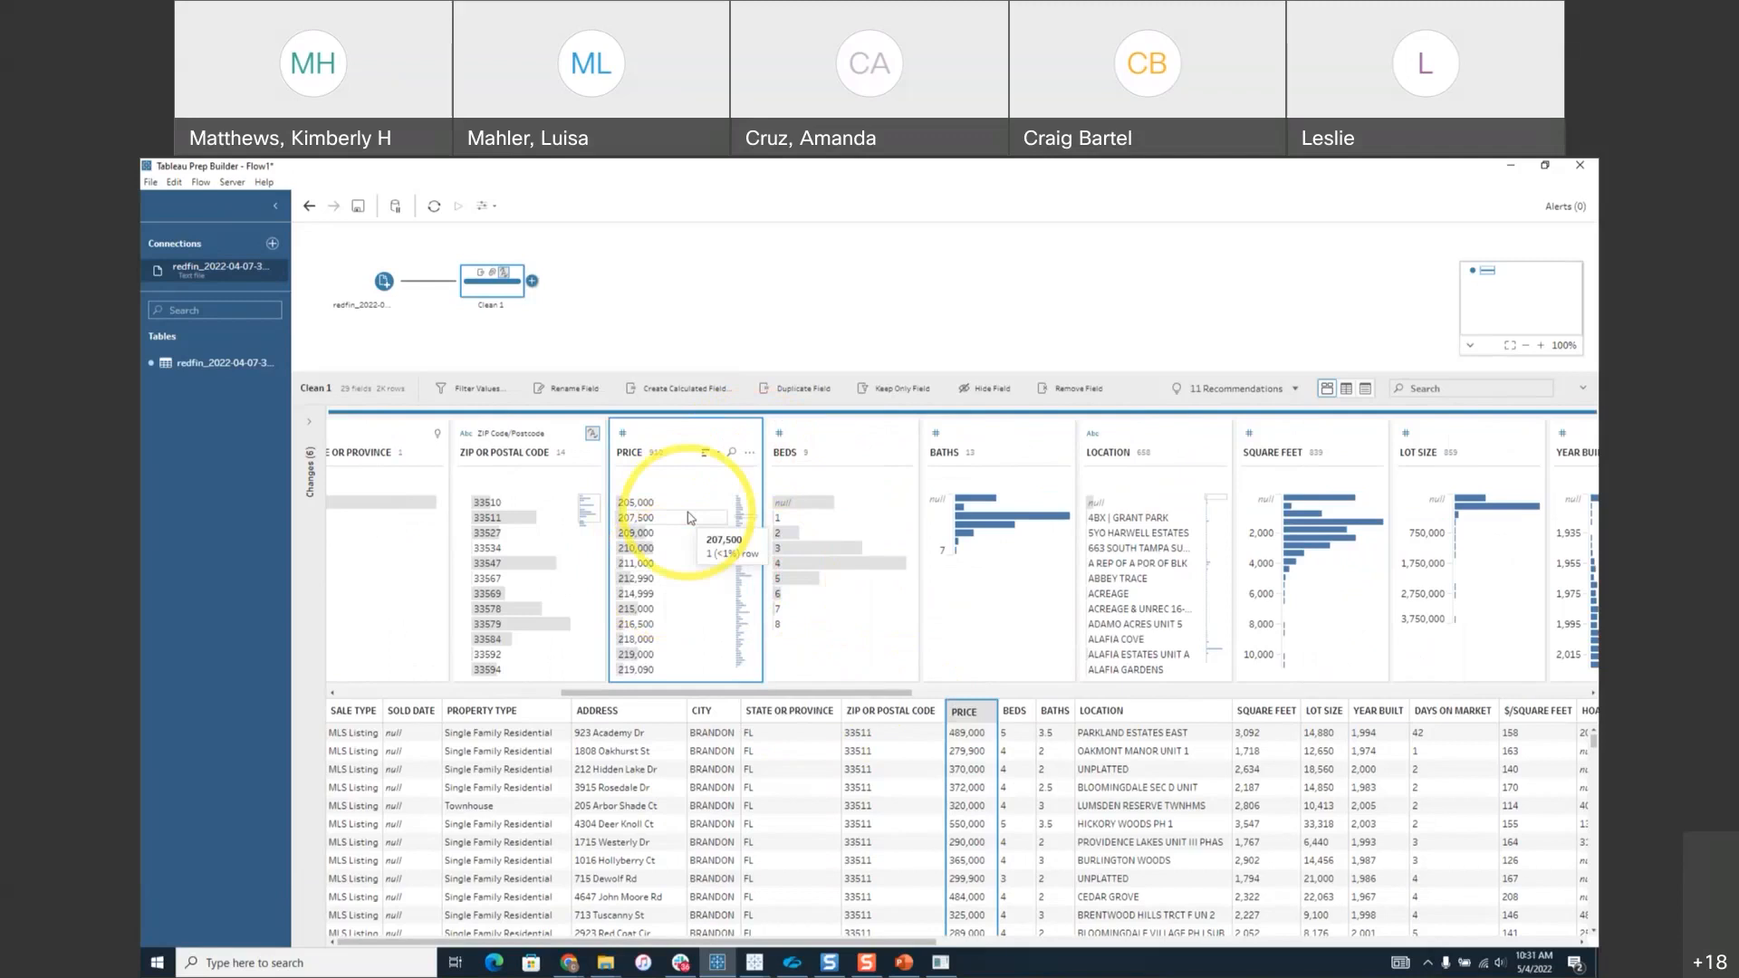
{"action": "left_click", "coordinate": [750, 453]}
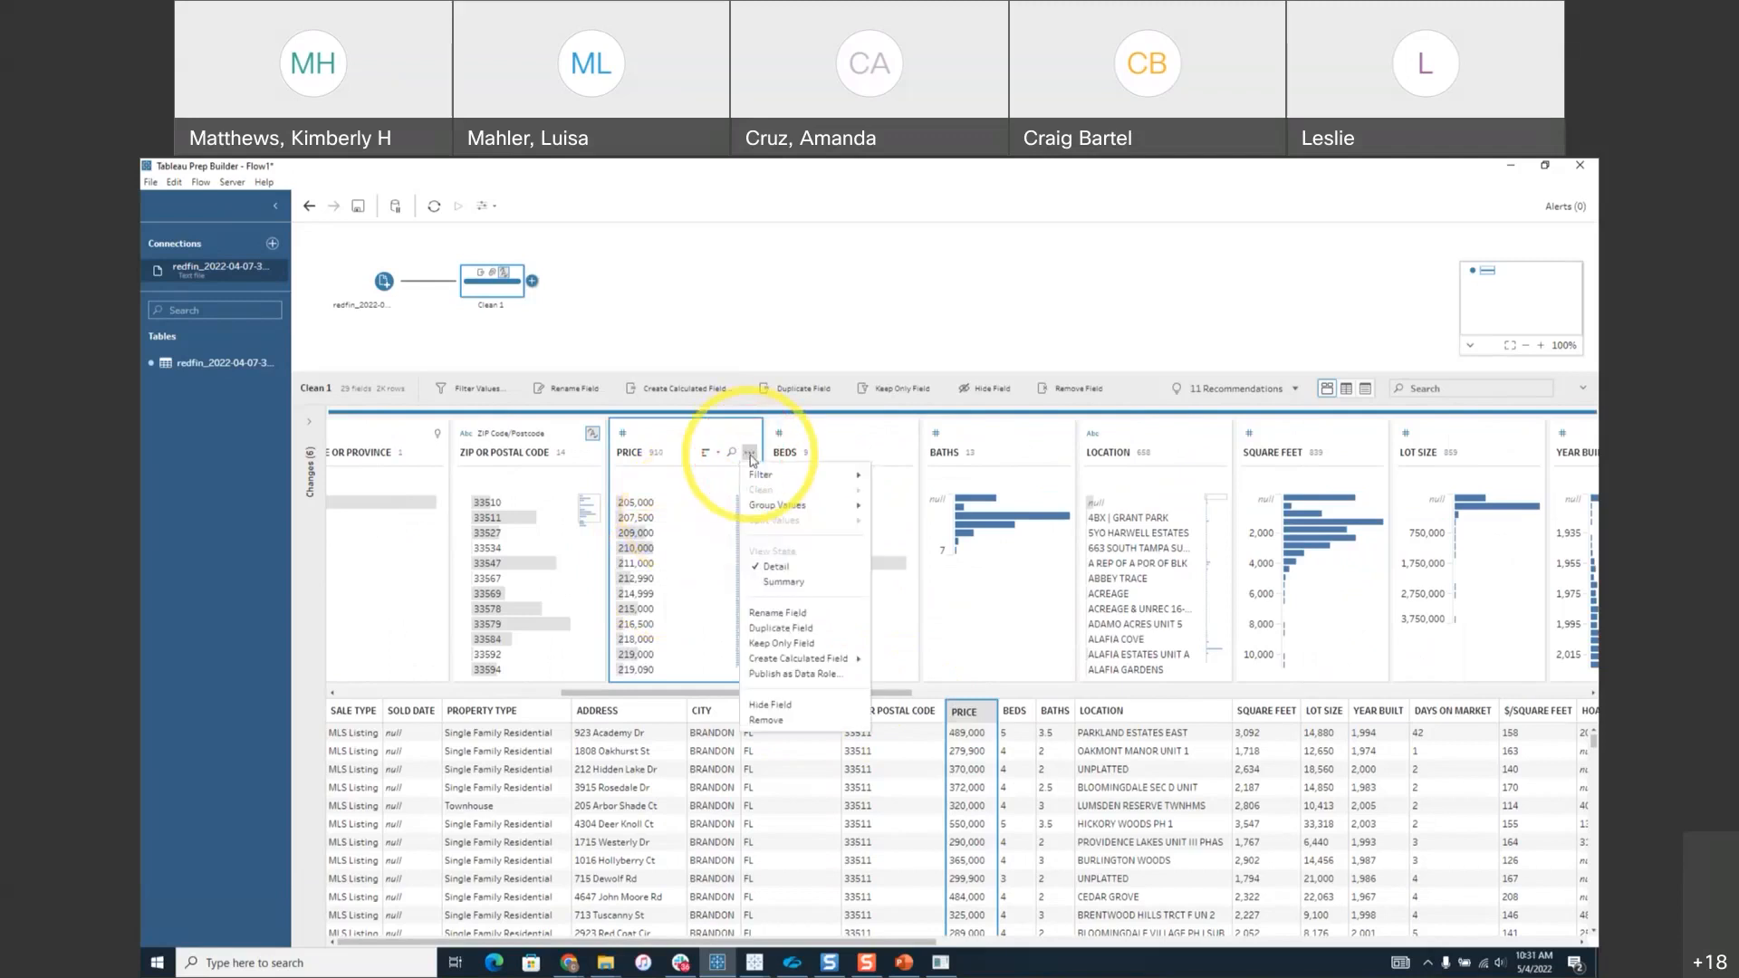
{"action": "left_click", "coordinate": [780, 582]}
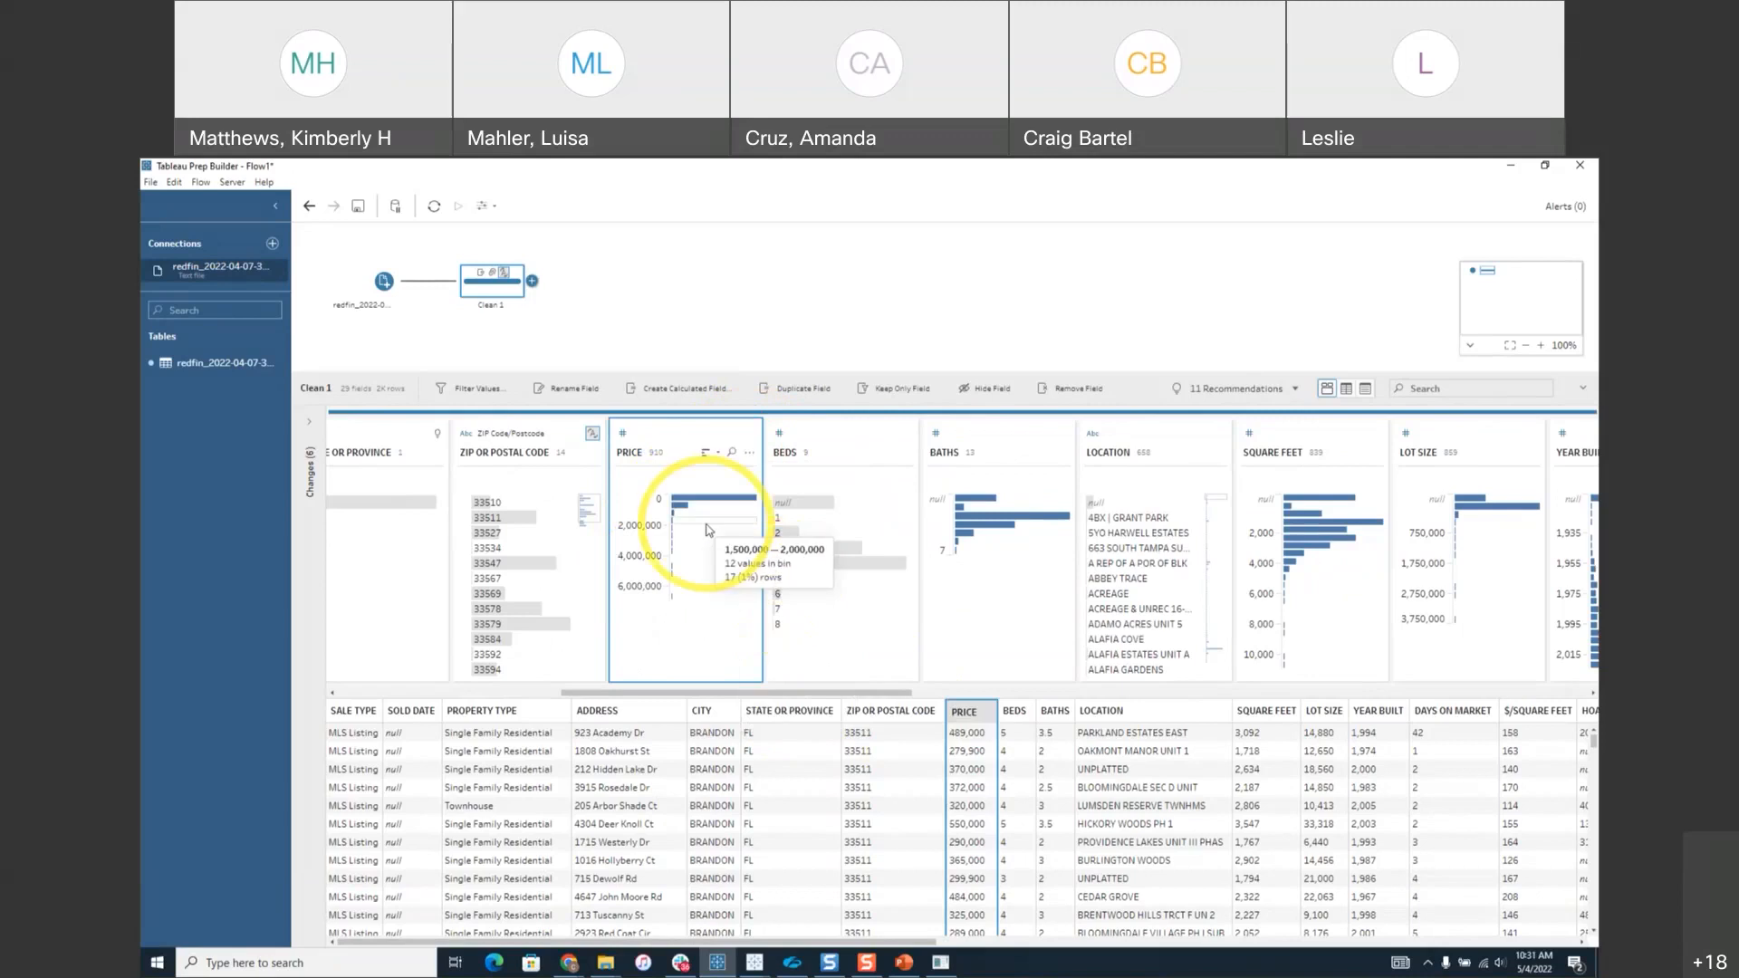
{"action": "left_click_drag", "start_coordinate": [837, 693], "coordinate": [936, 696]}
Apply Clean > Remove Punctuation to all LOCATION field values.
{"action": "left_click", "coordinate": [902, 456]}
{"action": "mouse_move", "coordinate": [960, 495]}
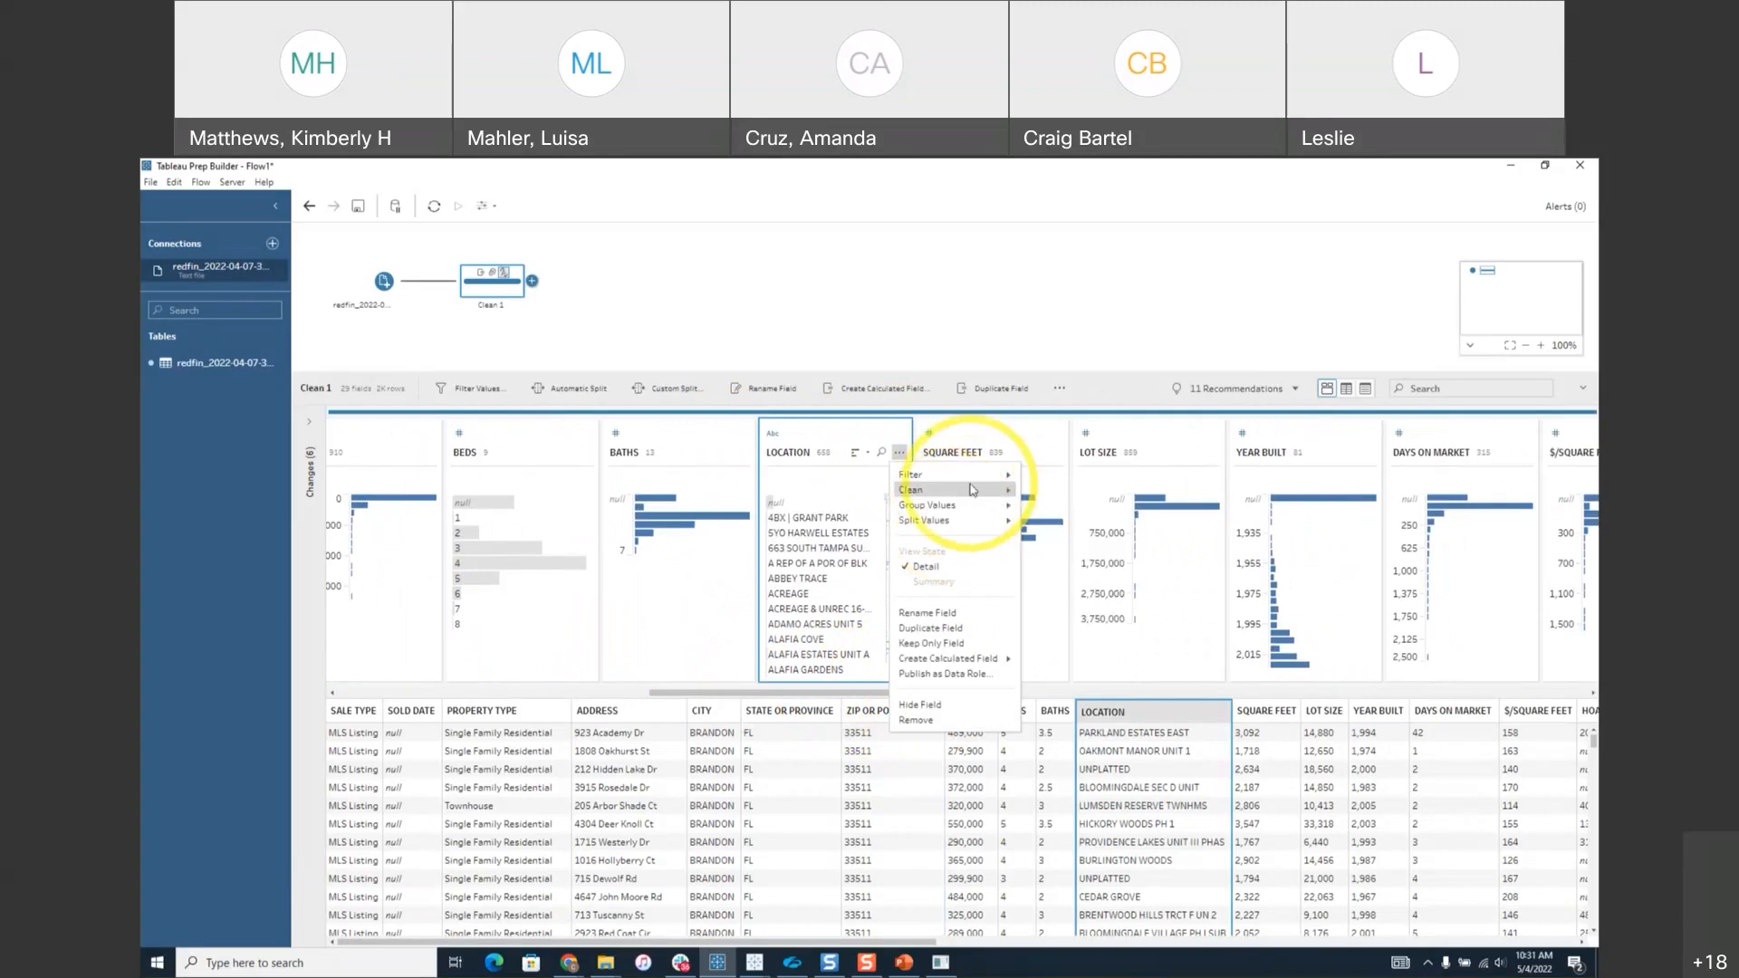
{"action": "left_click", "coordinate": [1048, 552]}
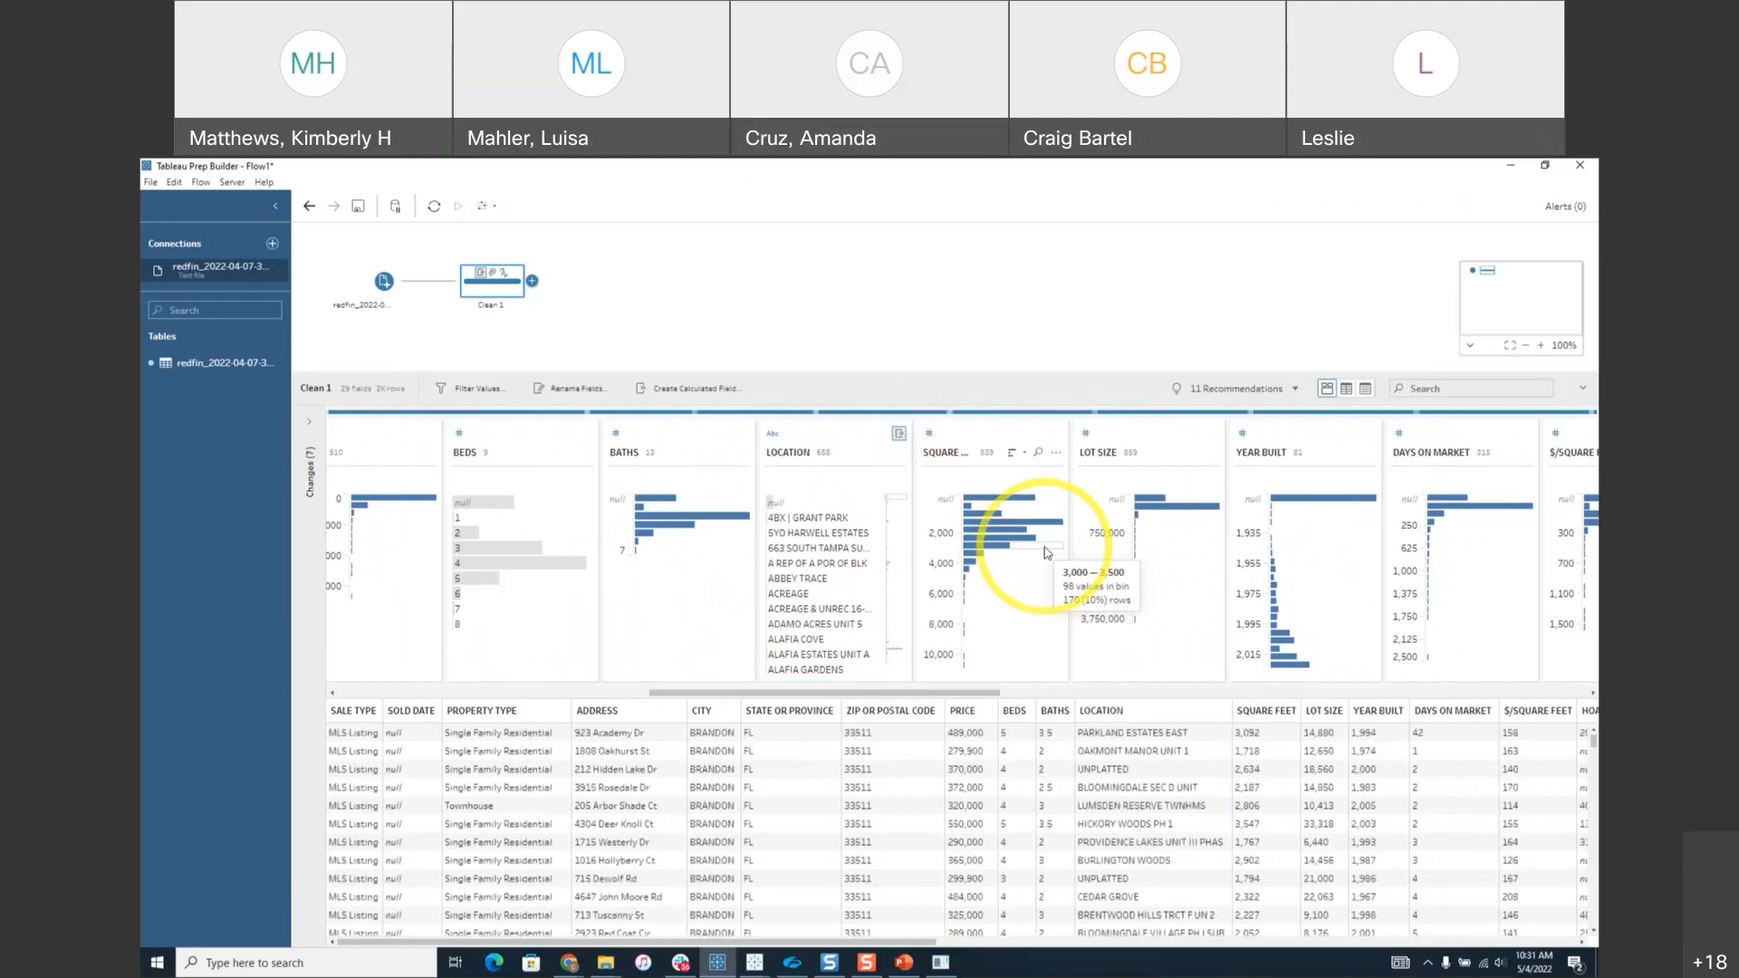
{"action": "left_click_drag", "start_coordinate": [997, 694], "coordinate": [1228, 699]}
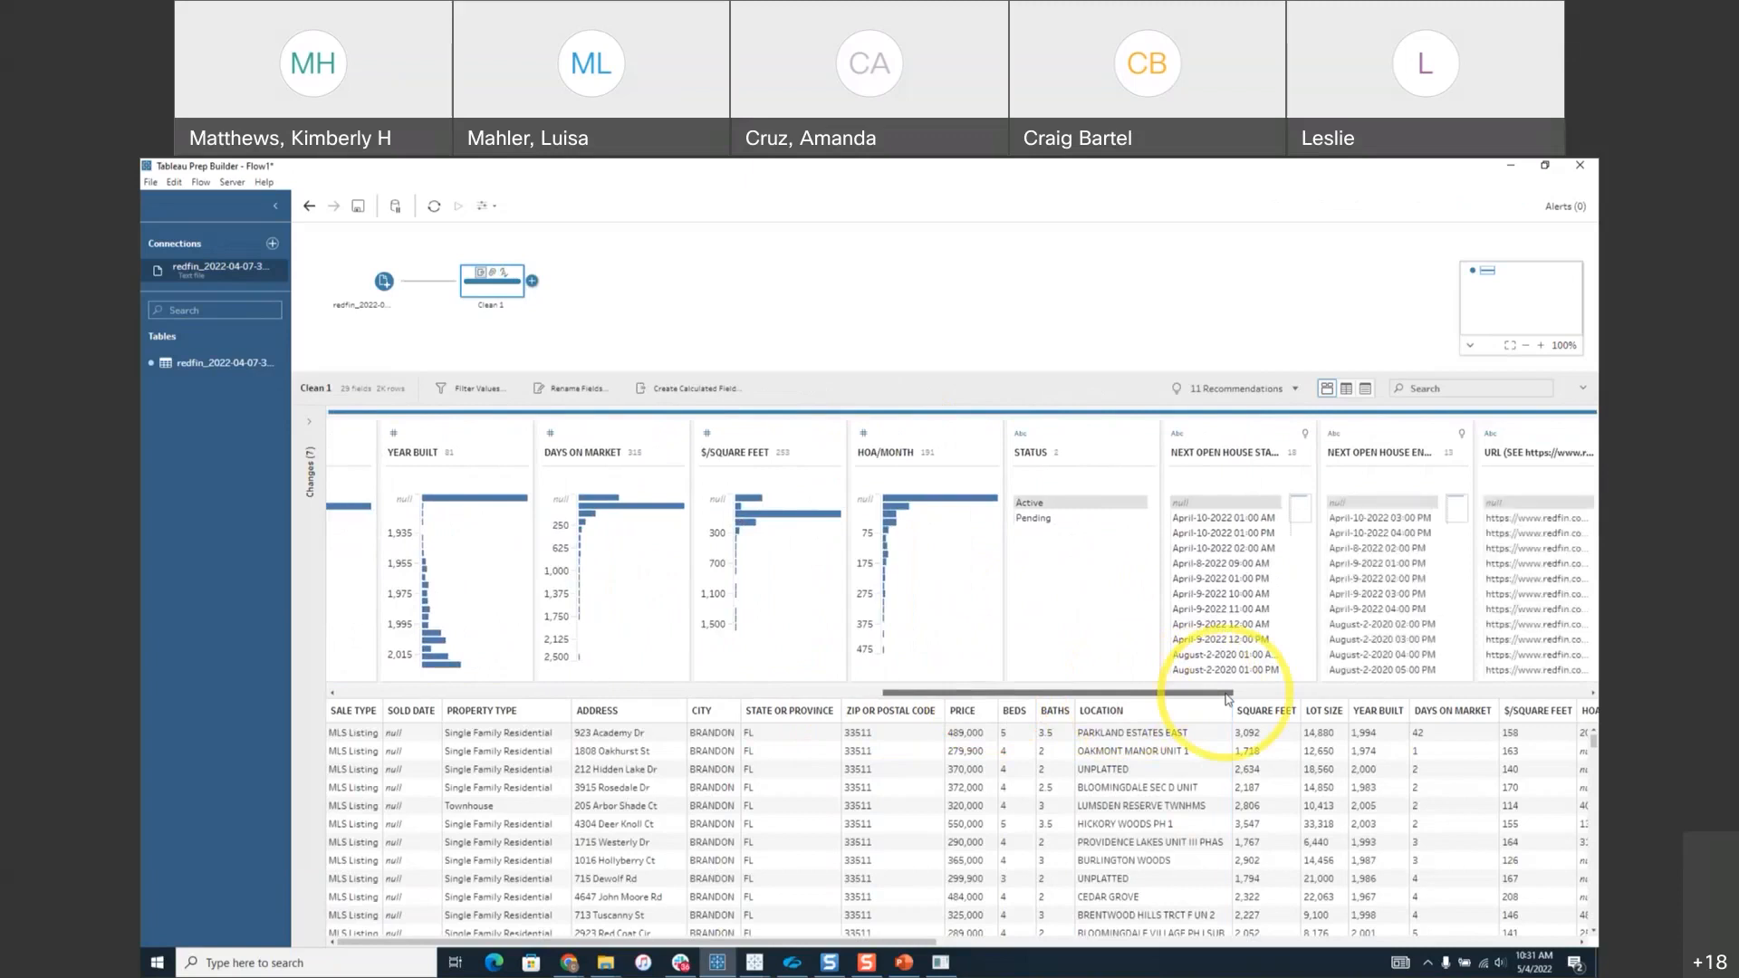
{"action": "left_click_drag", "start_coordinate": [1228, 699], "coordinate": [519, 687]}
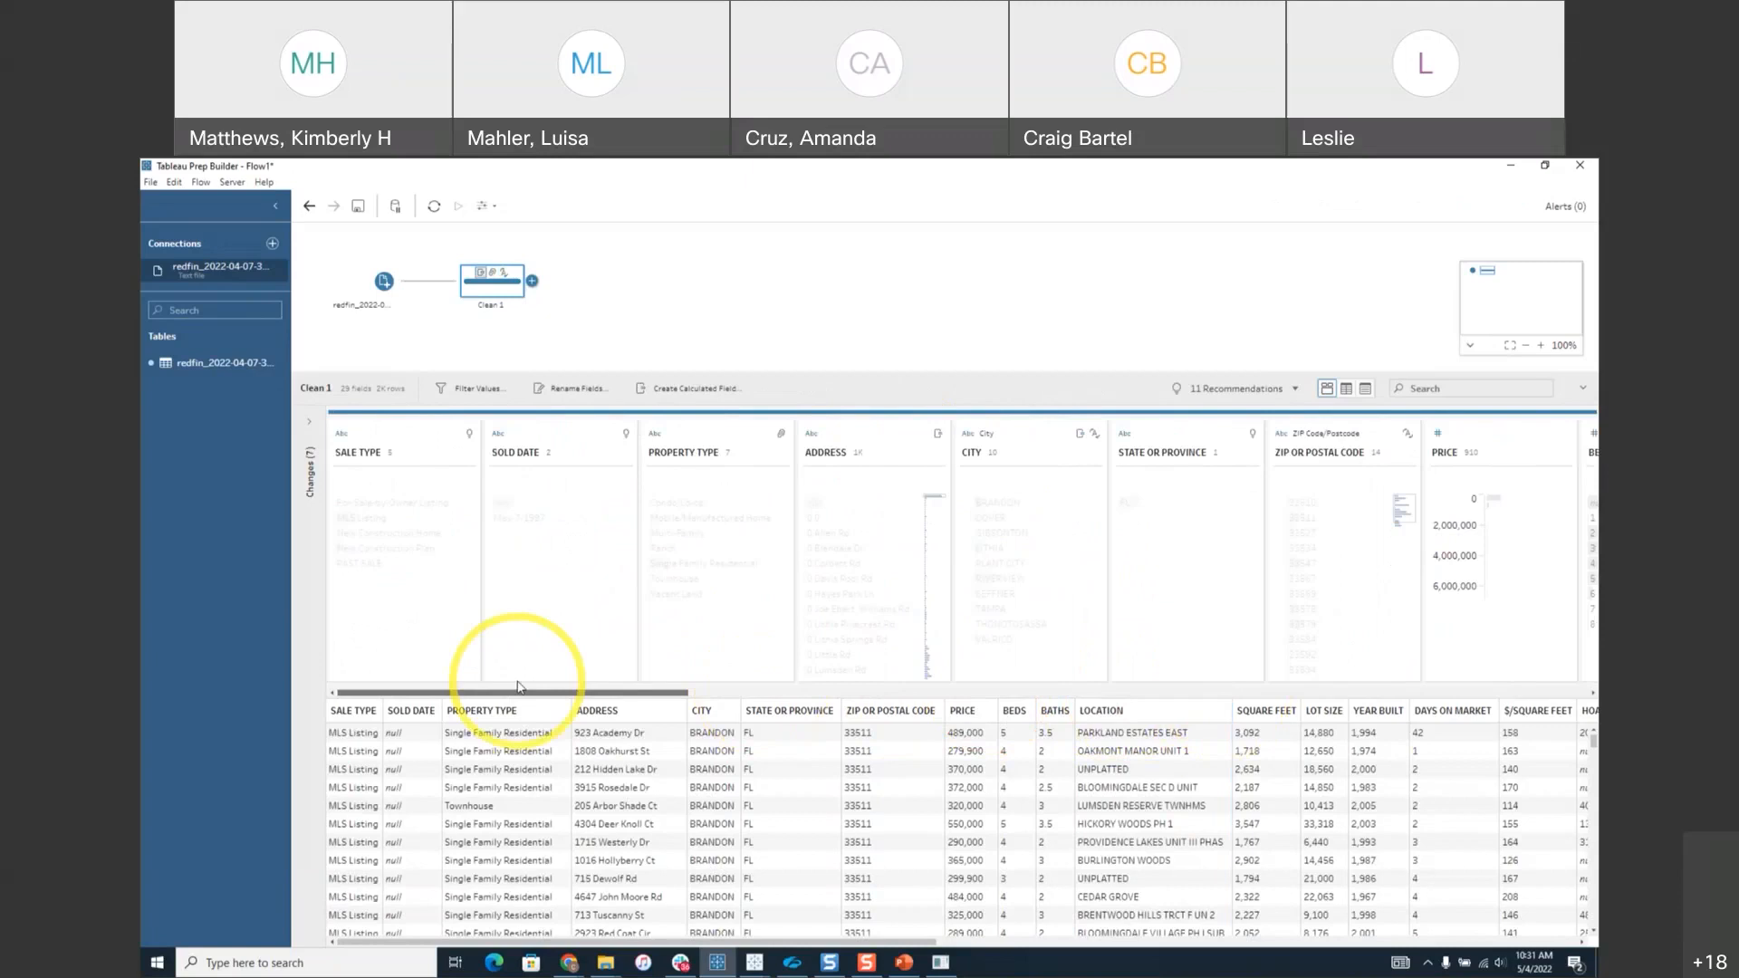
{"action": "left_click", "coordinate": [309, 423]}
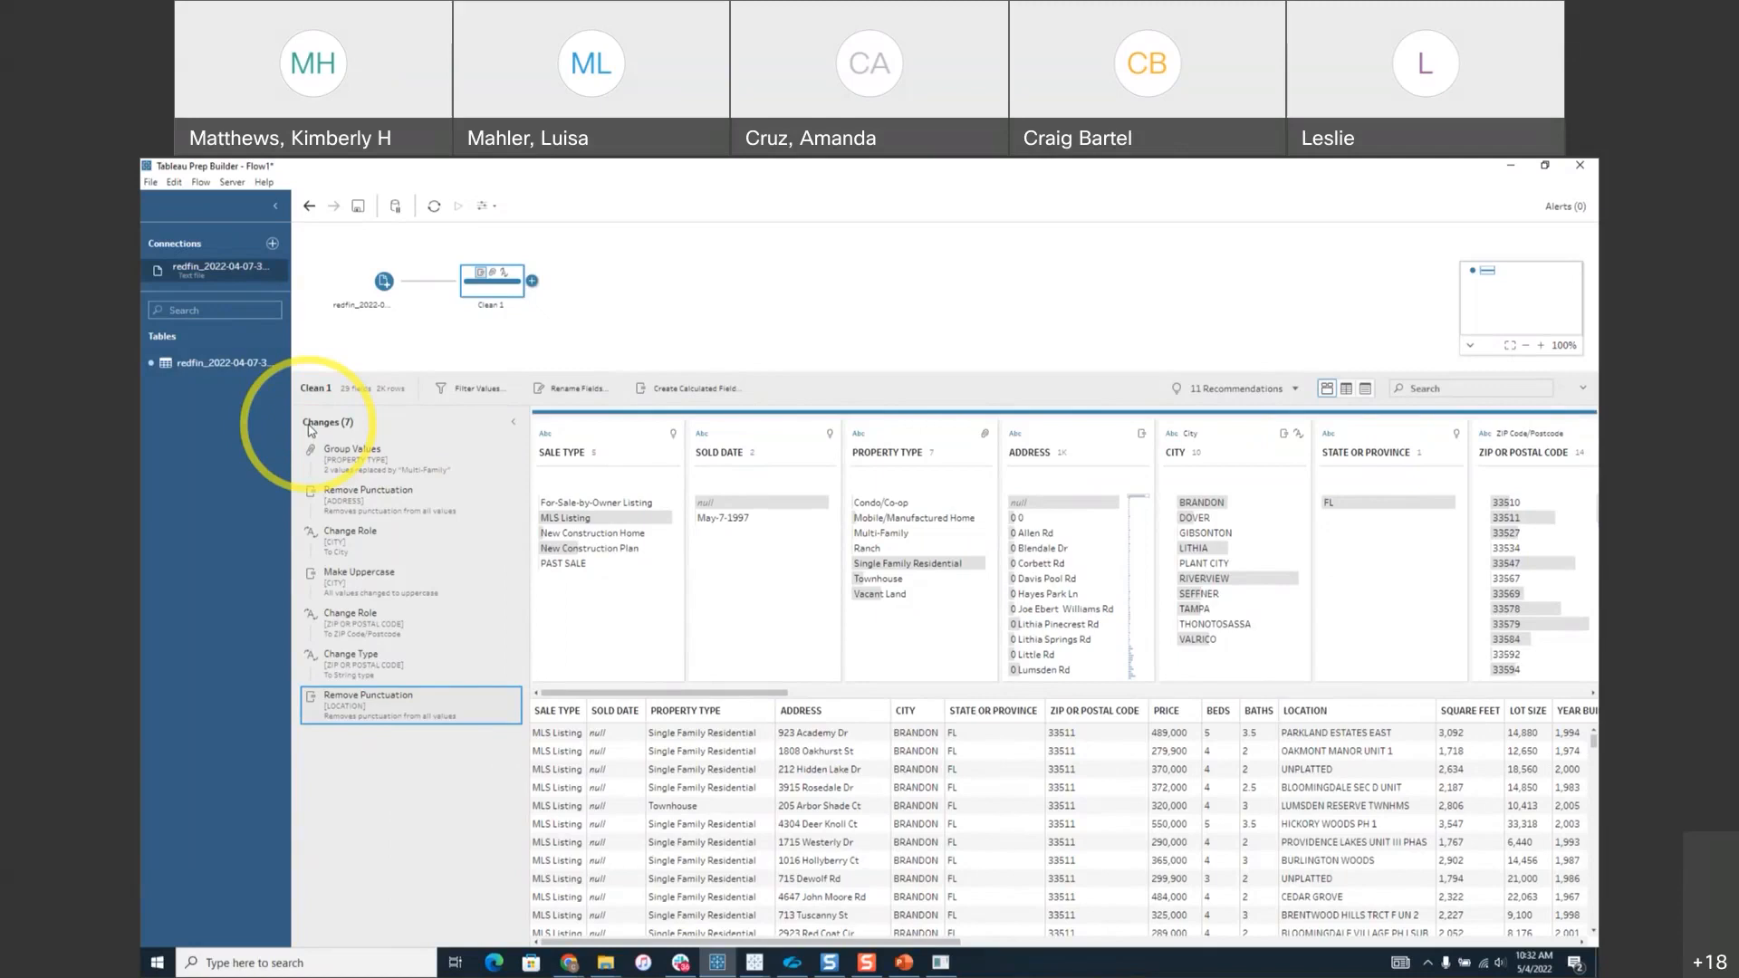
{"action": "left_click", "coordinate": [513, 422]}
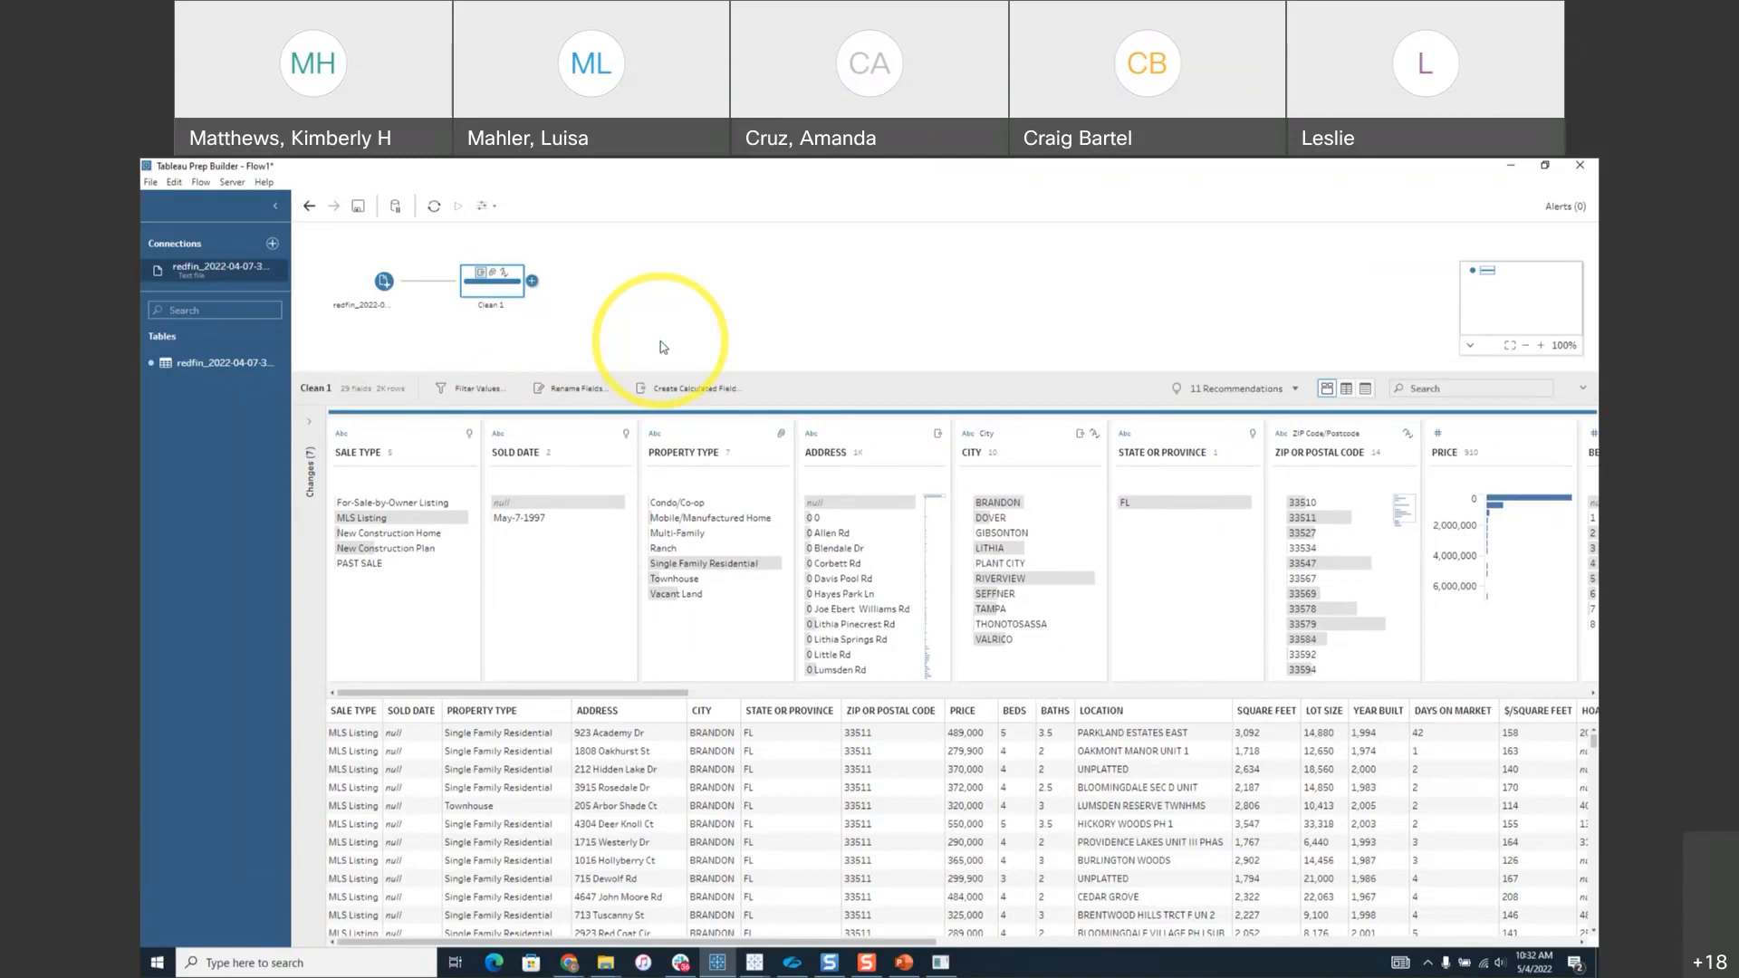
Connect the Excel workbook Survey Data by Zipcode.xlsx as a new flow input.
{"action": "left_click", "coordinate": [272, 244]}
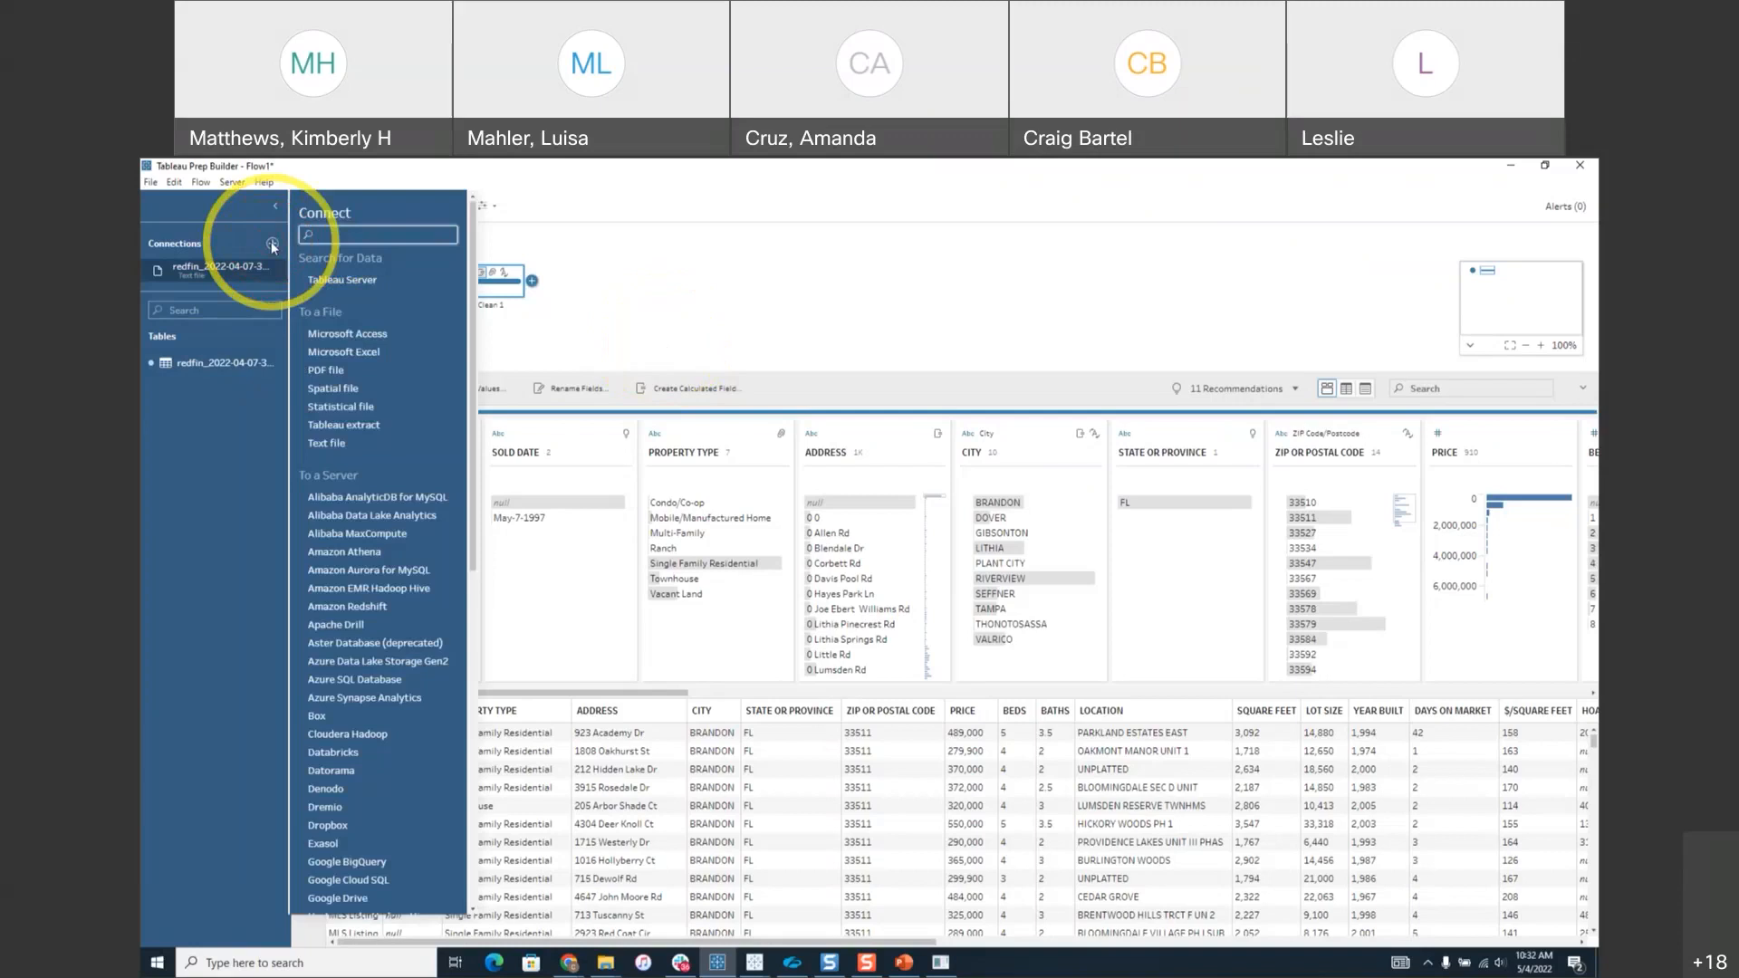
{"action": "left_click", "coordinate": [369, 361]}
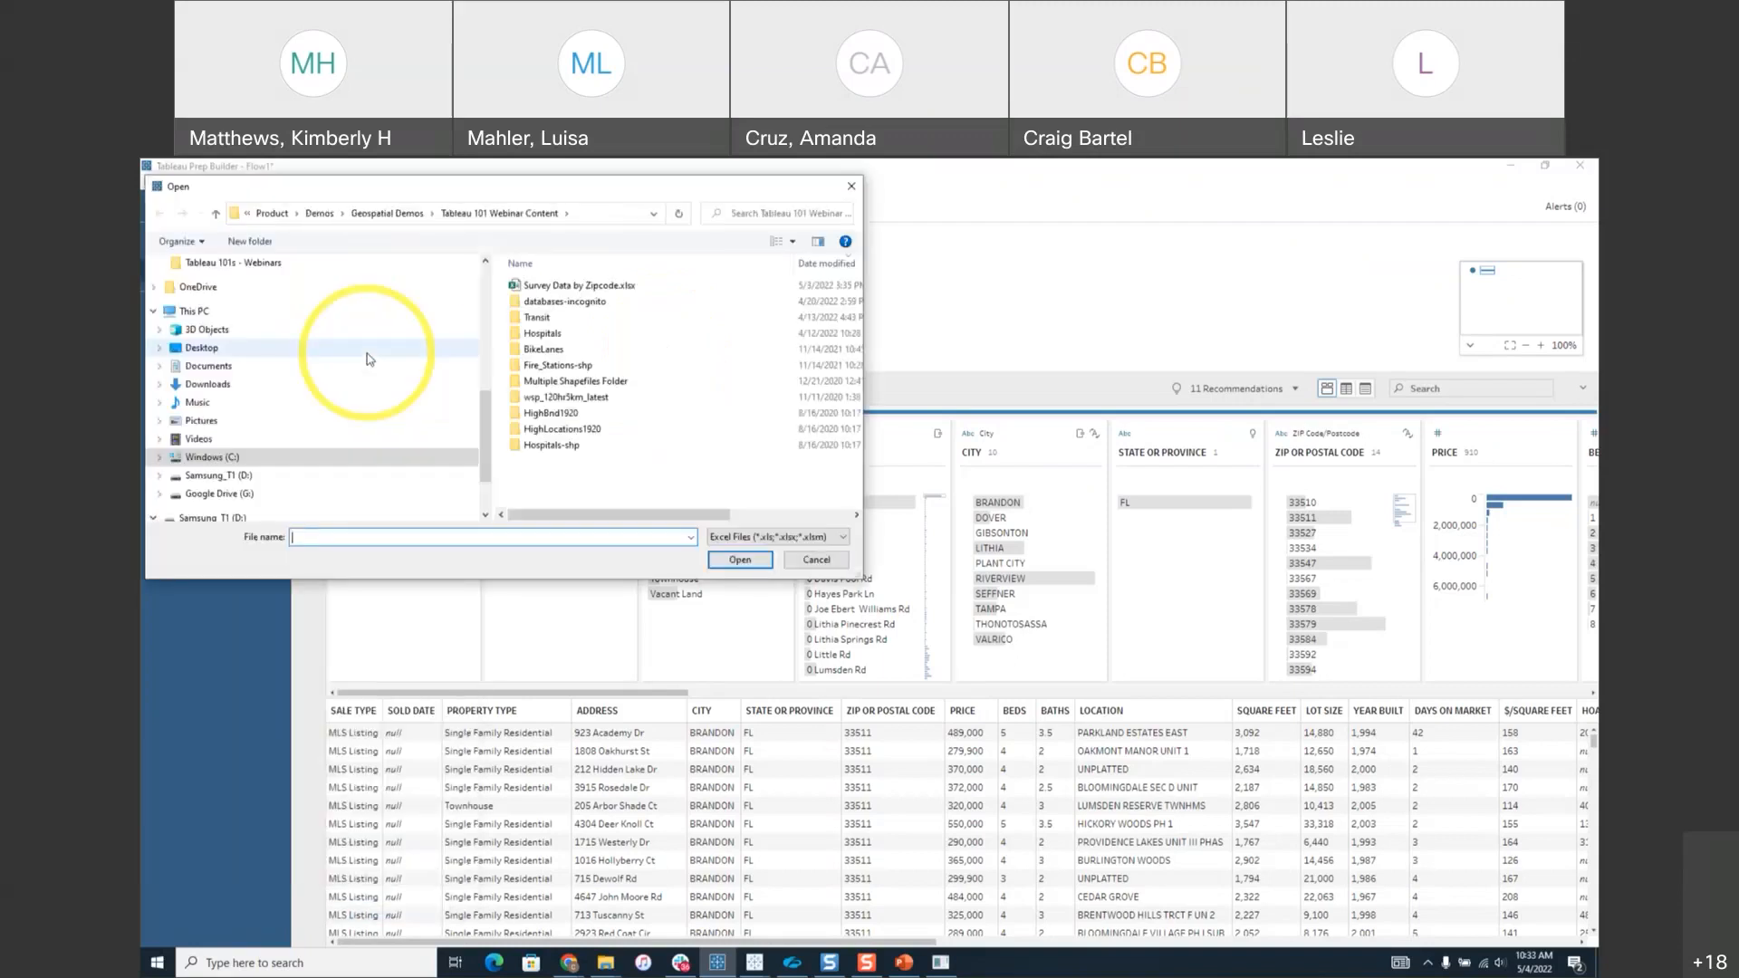
{"action": "left_click", "coordinate": [558, 285]}
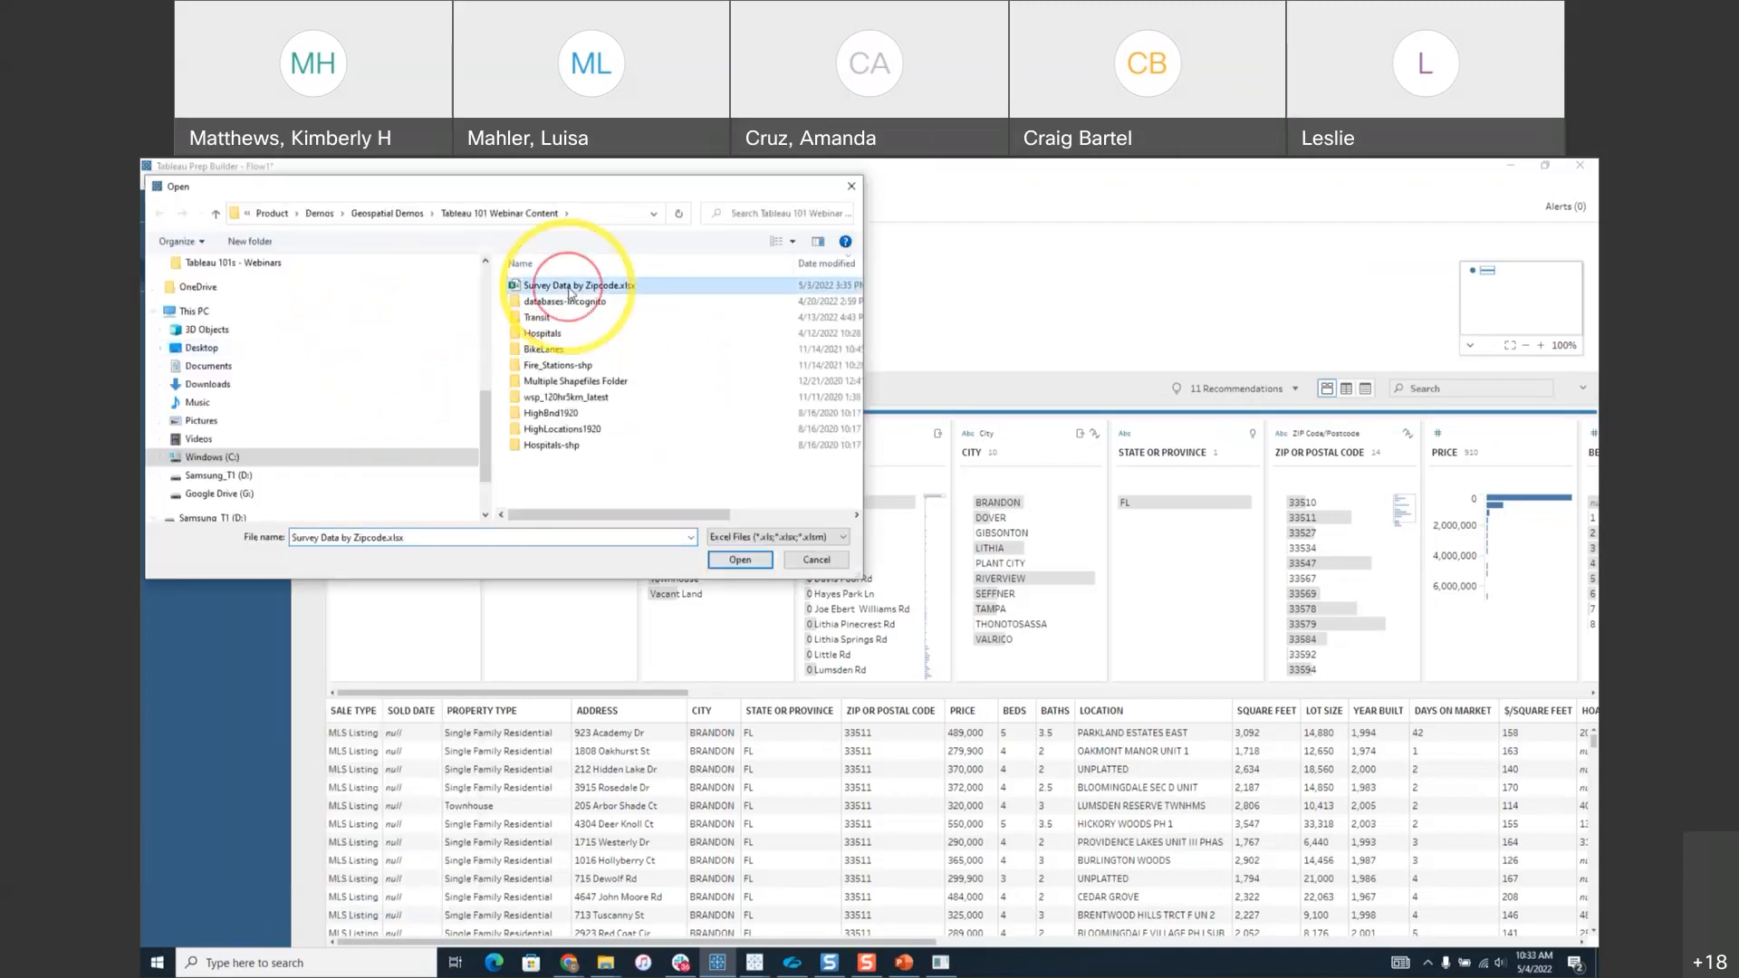
{"action": "left_click", "coordinate": [732, 559]}
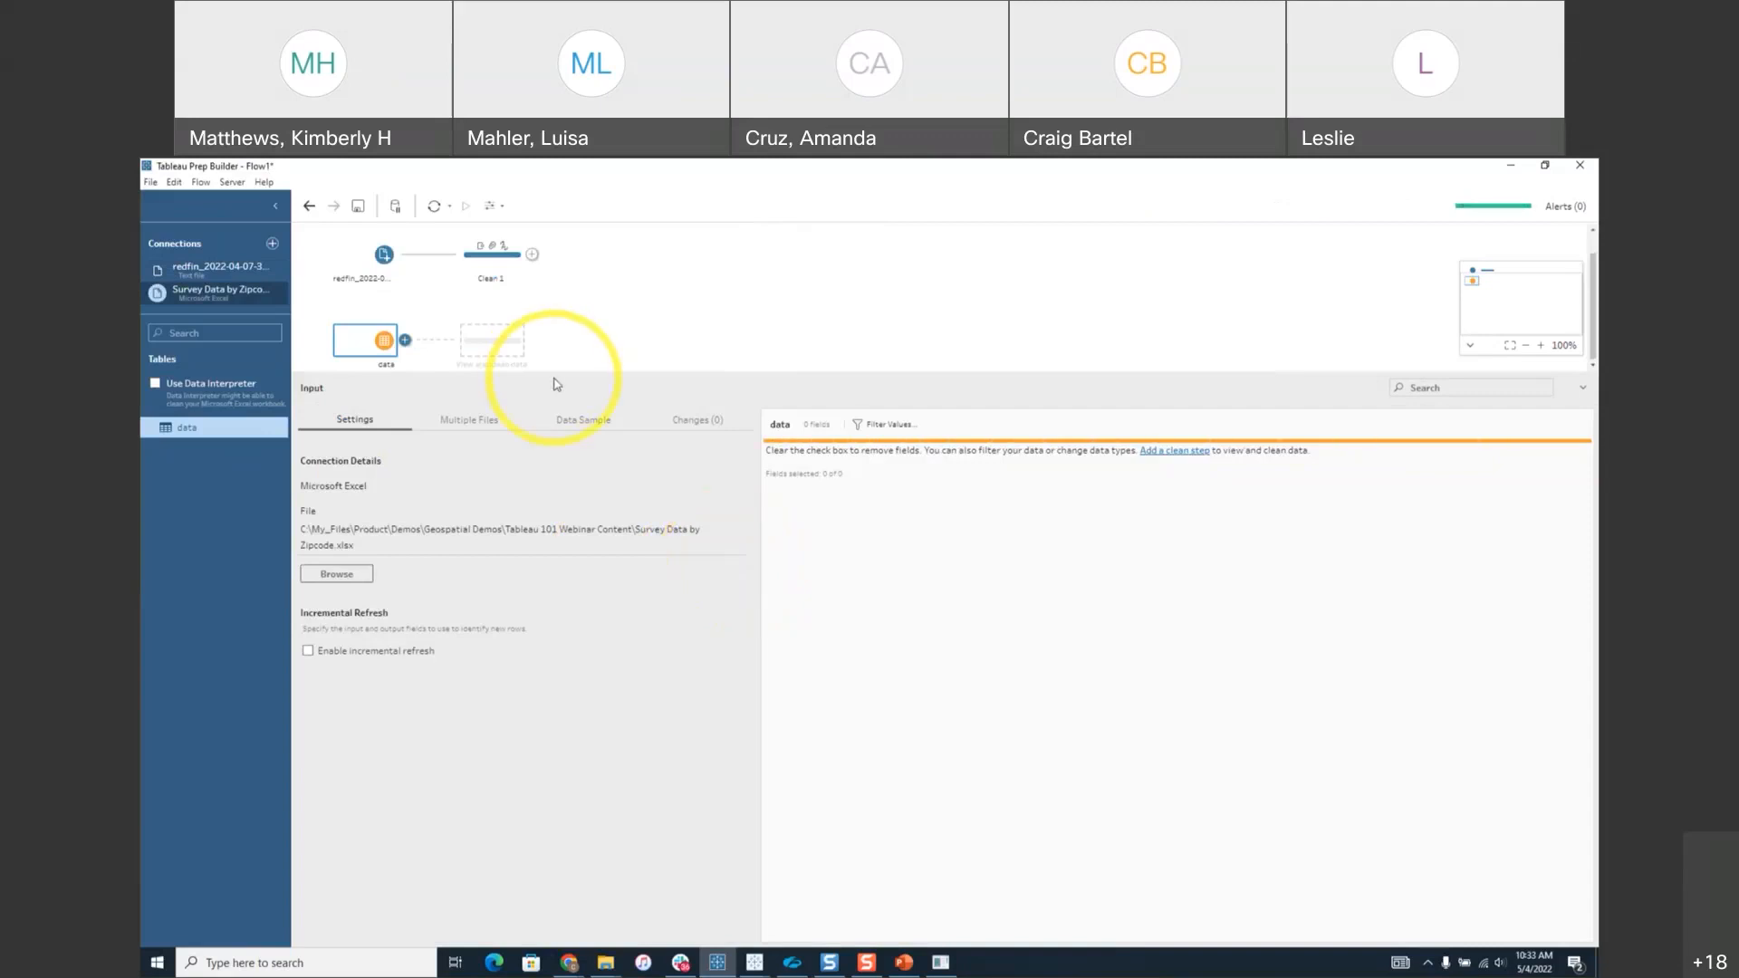
{"action": "left_click_drag", "start_coordinate": [552, 381], "coordinate": [550, 446]}
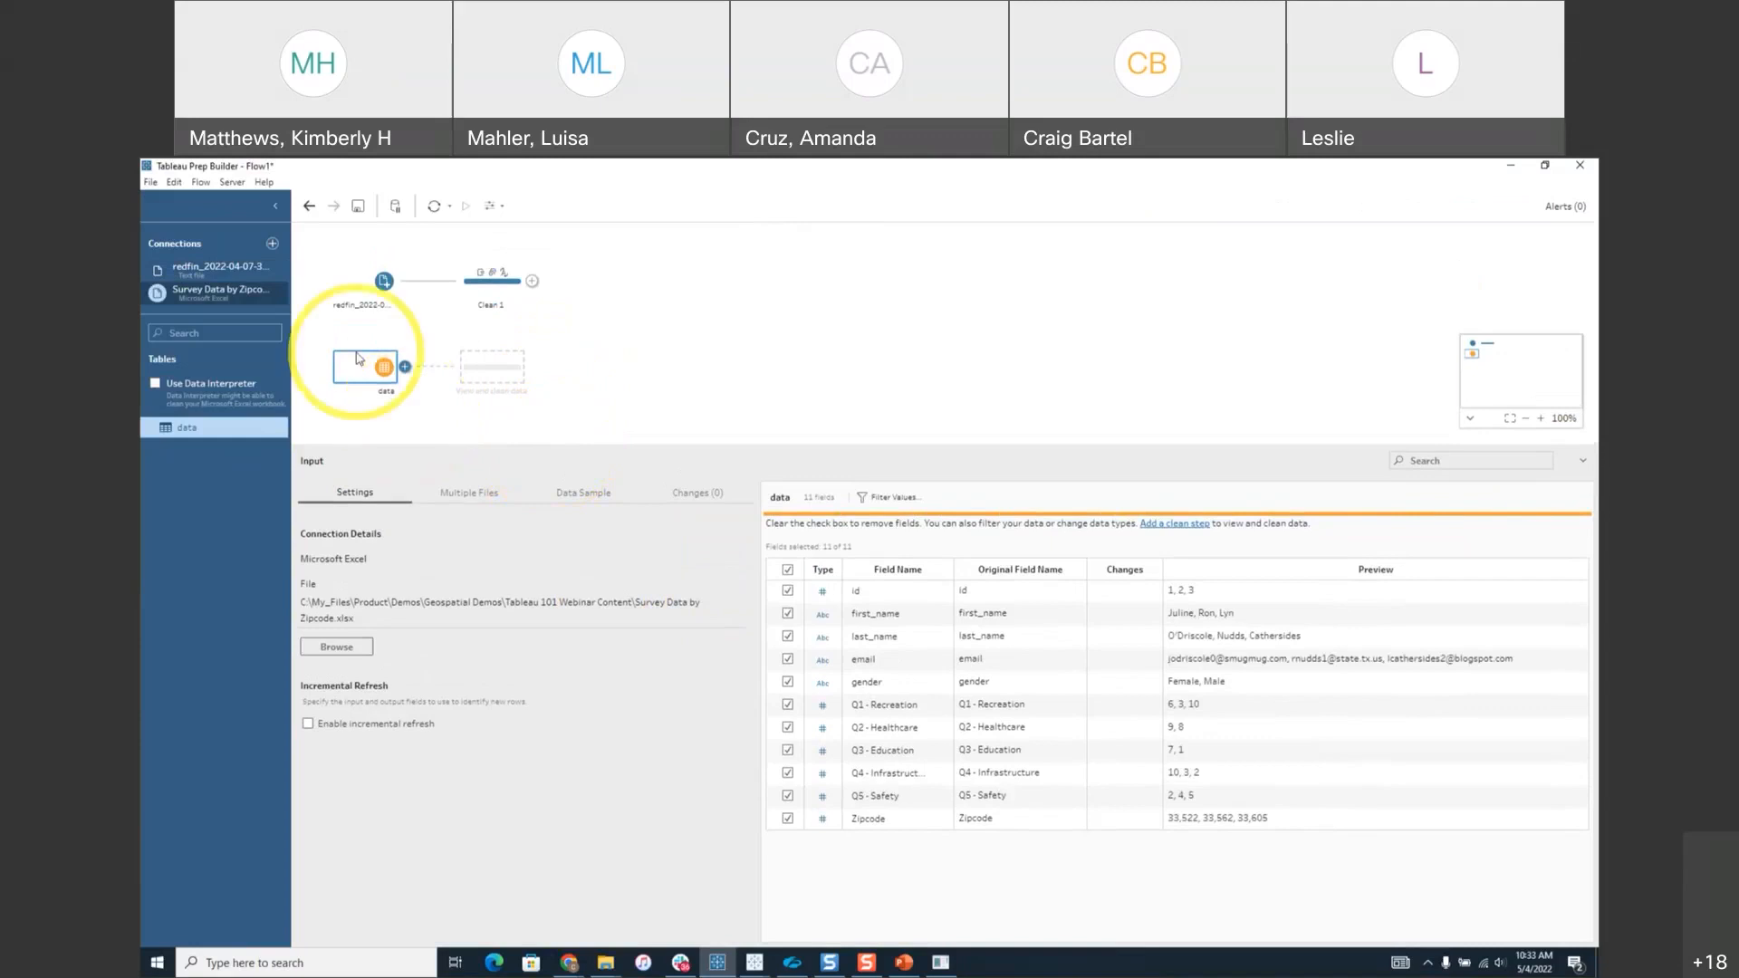
{"action": "left_click", "coordinate": [405, 367]}
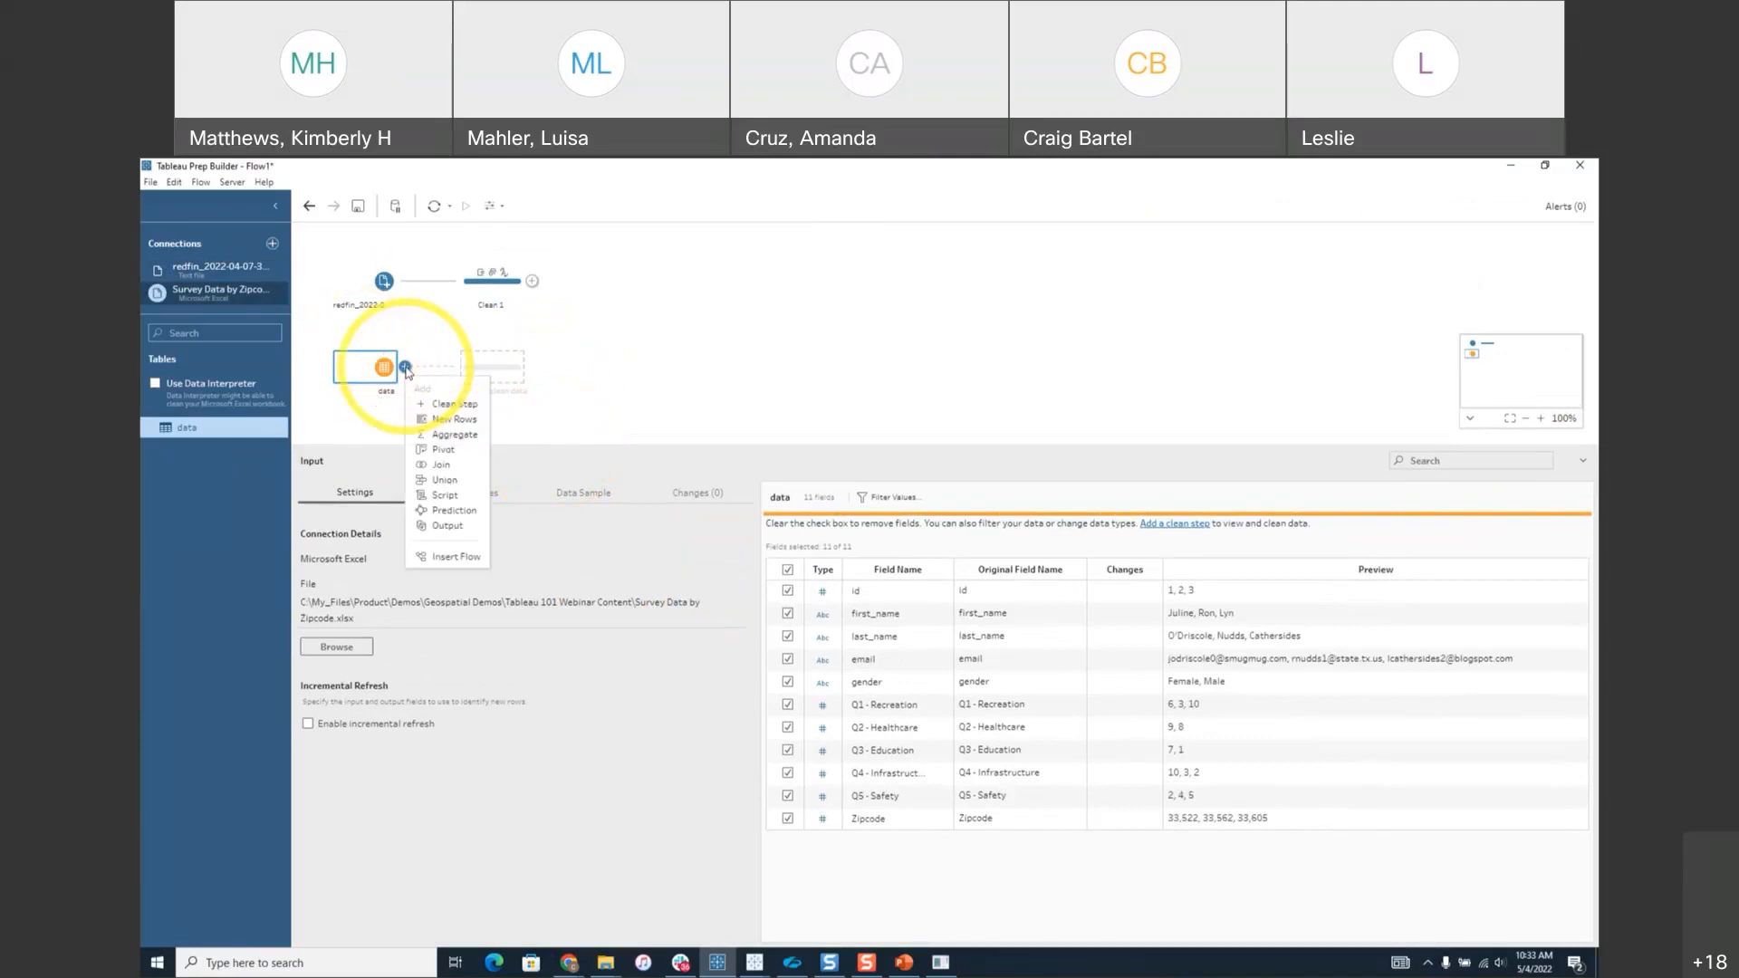
{"action": "left_click", "coordinate": [448, 404]}
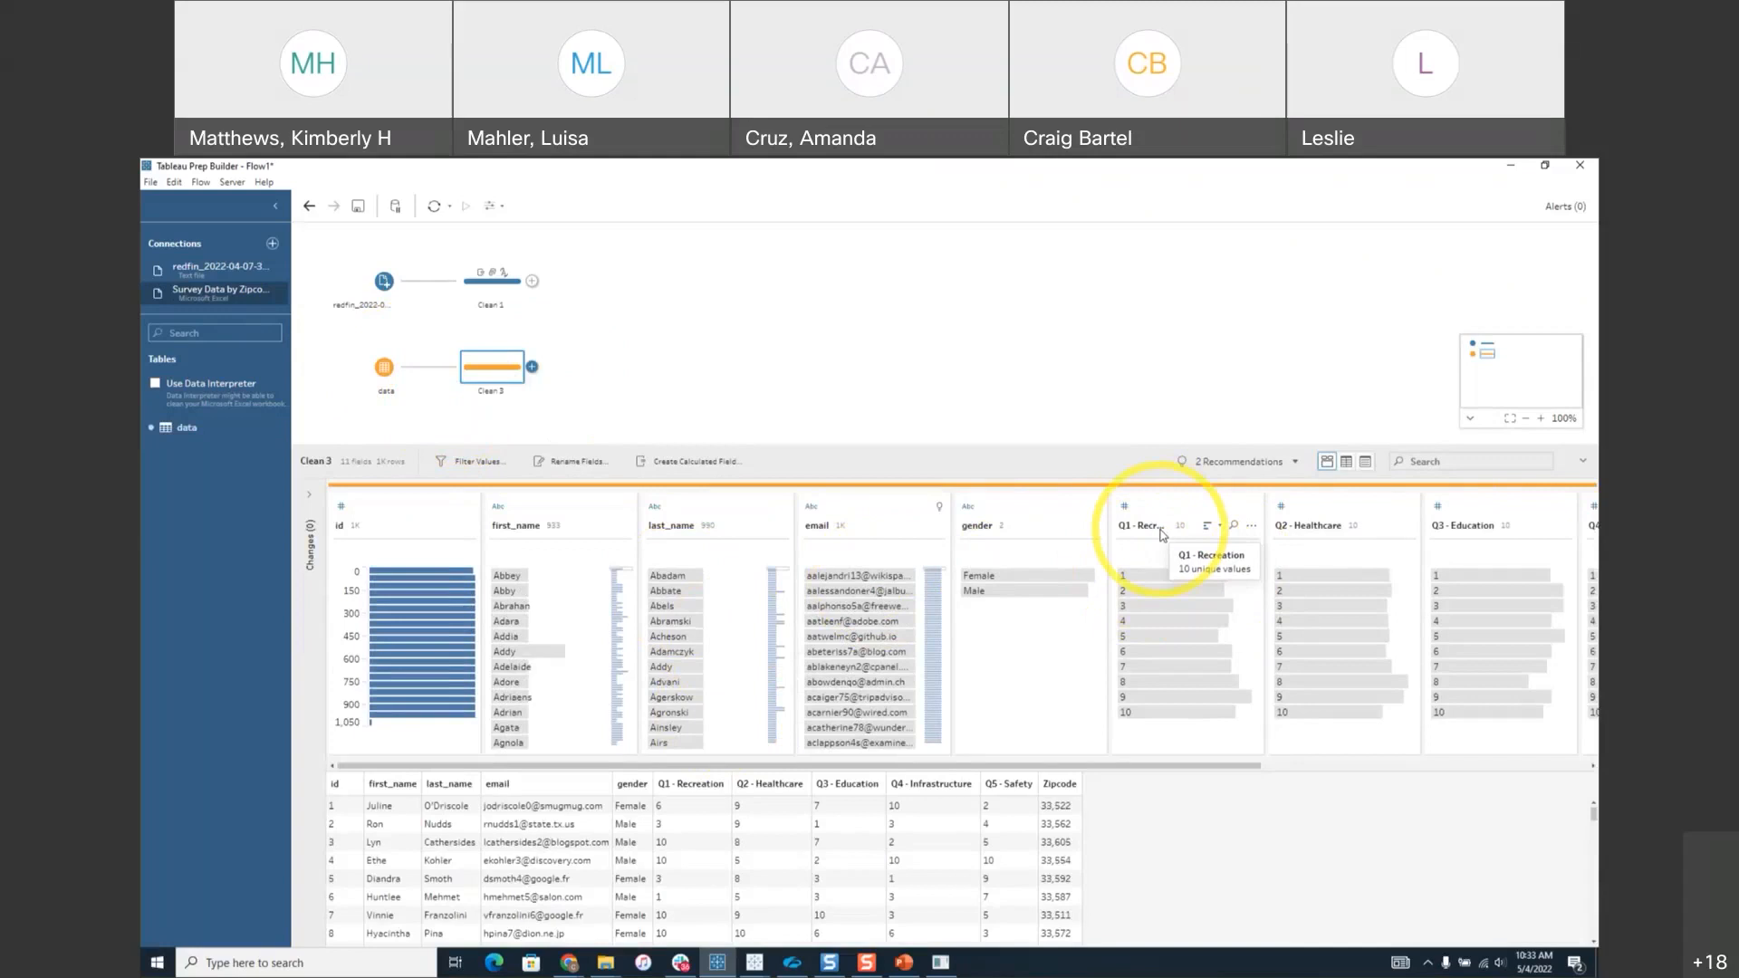
{"action": "left_click", "coordinate": [1244, 770]}
{"action": "mouse_move", "coordinate": [1244, 769]}
{"action": "left_mouse_down"}
{"action": "mouse_move", "coordinate": [1518, 768]}
{"action": "mouse_move", "coordinate": [1214, 780]}
{"action": "left_mouse_up"}
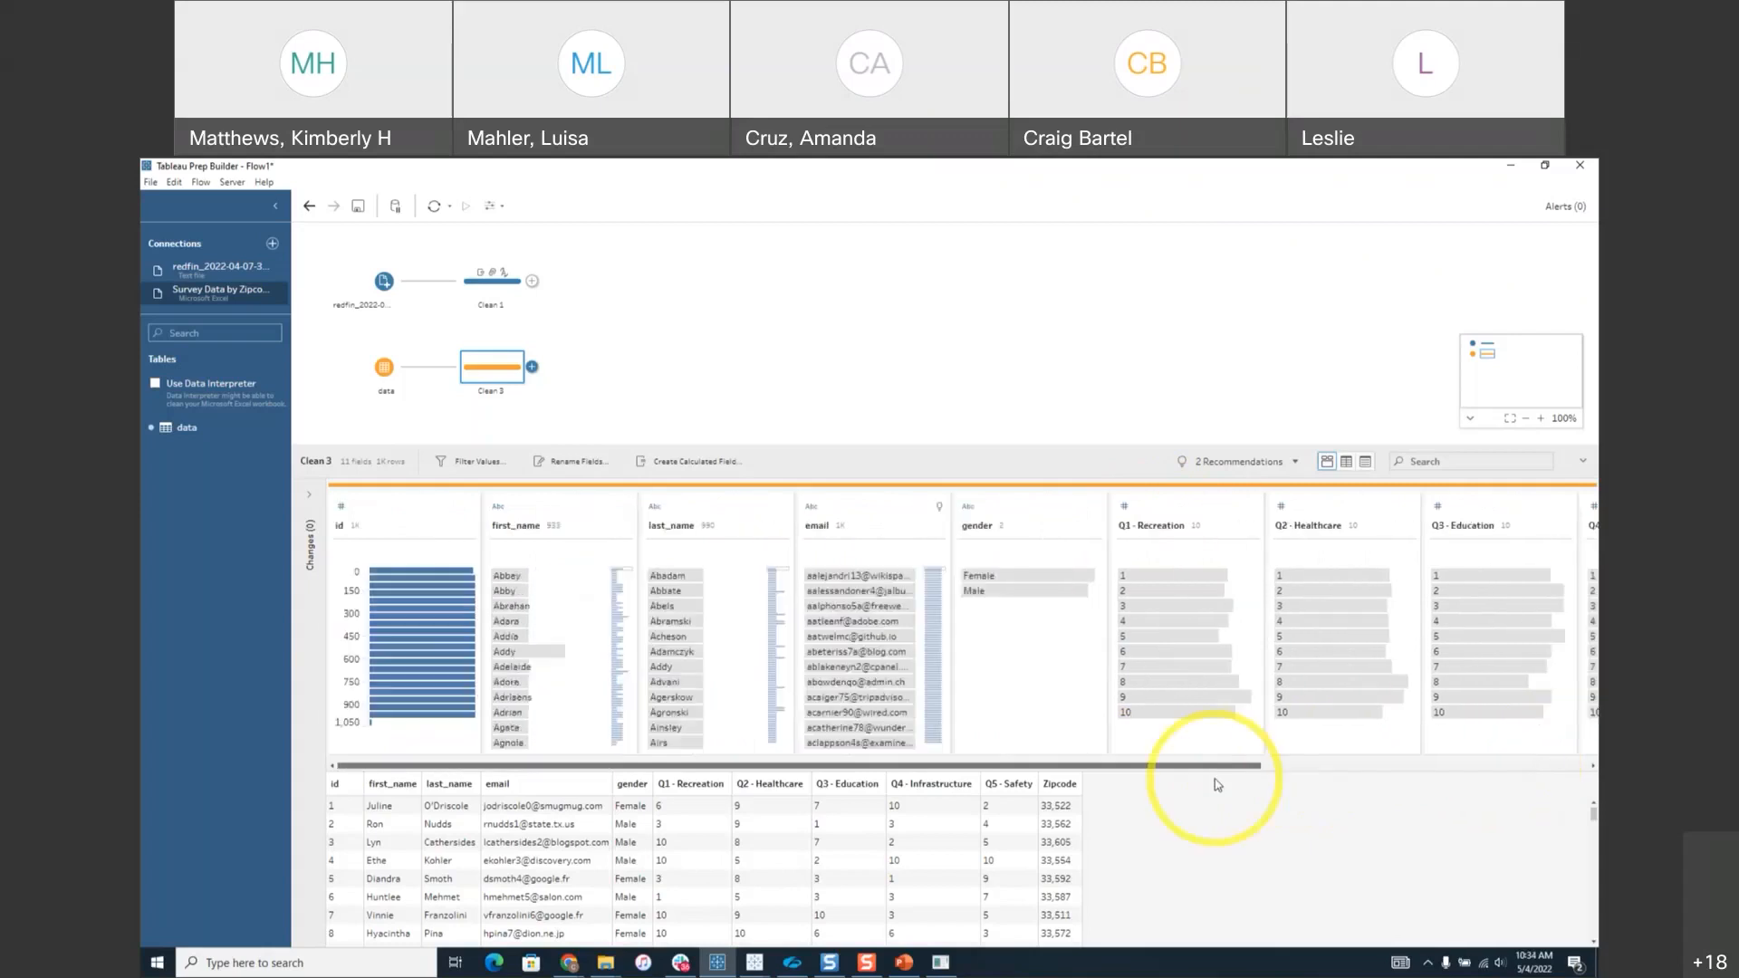
{"action": "left_click", "coordinate": [910, 505]}
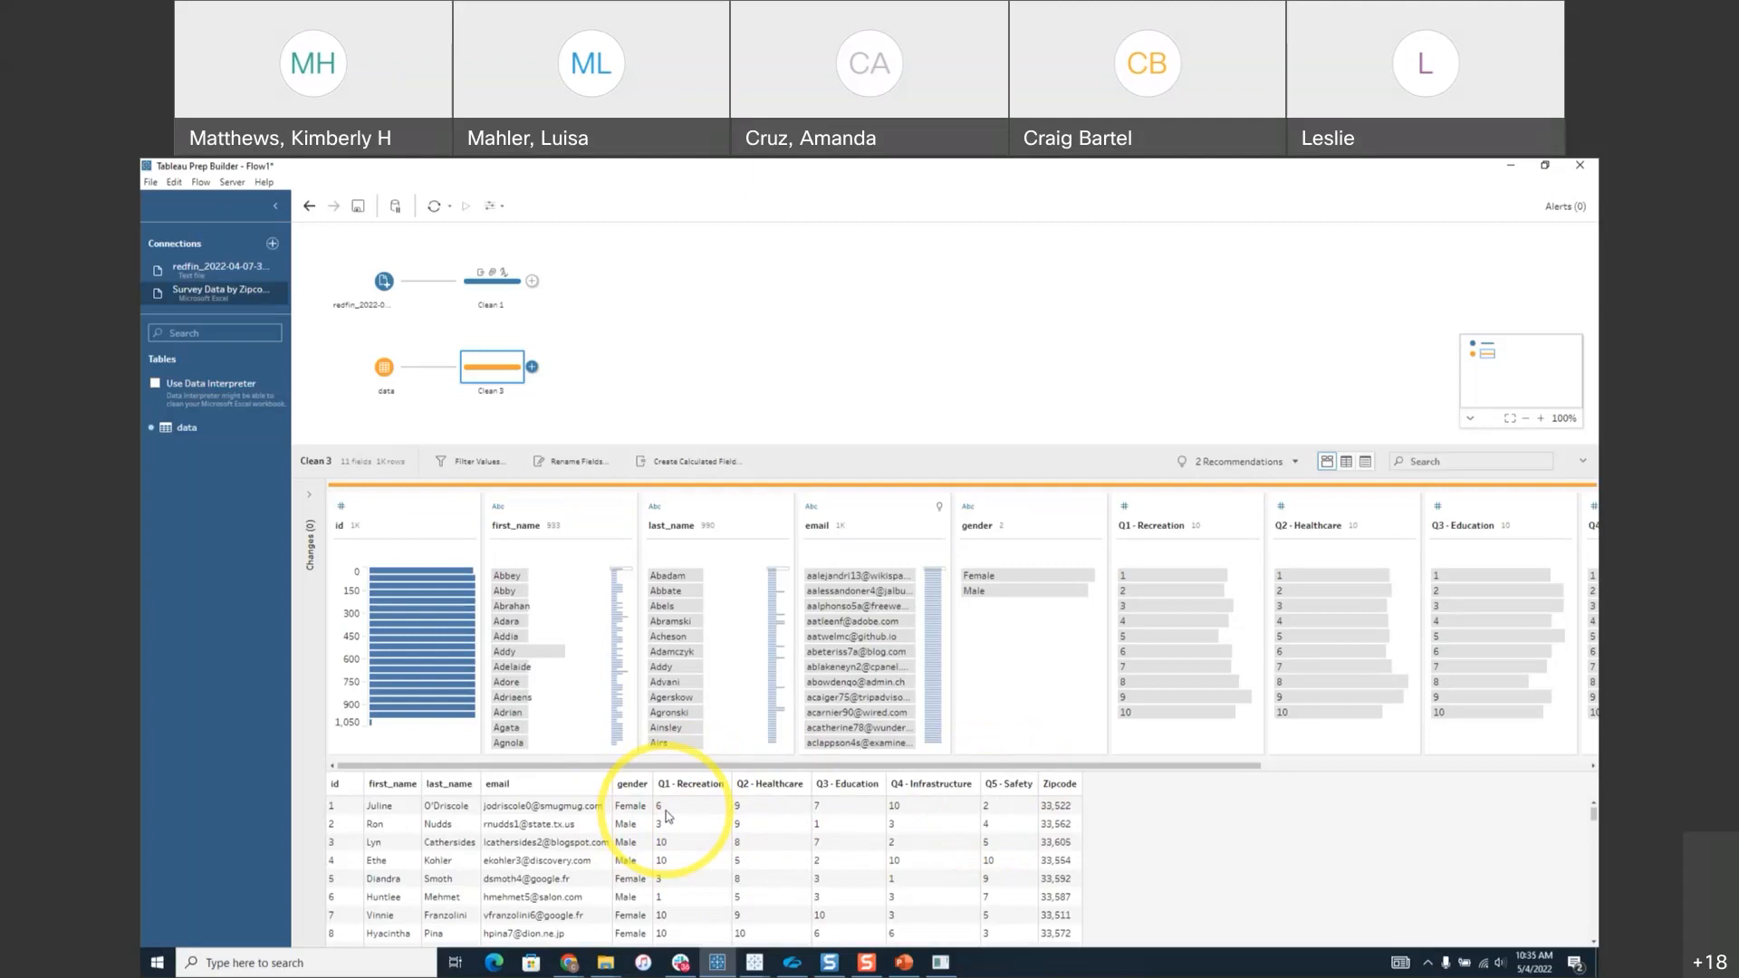
Add a Pivot step after Clean 3, pivoting fields Q1 through Q5 from columns to rows.
{"action": "left_click", "coordinate": [533, 366]}
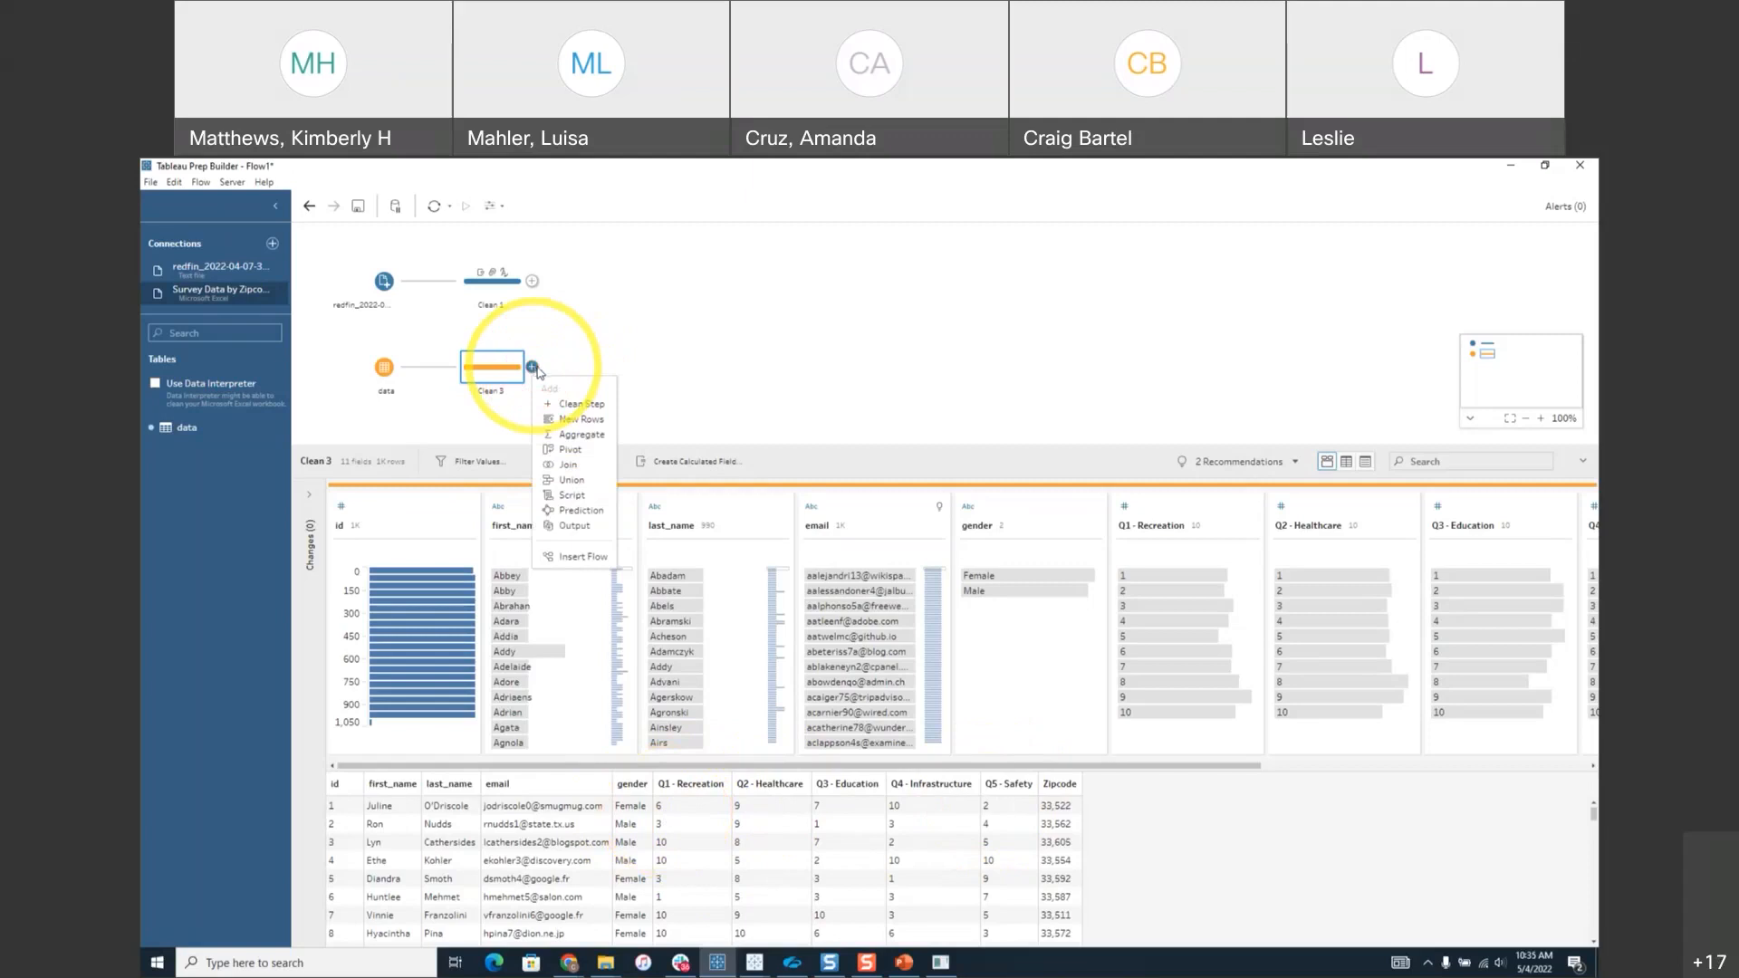
{"action": "left_click", "coordinate": [570, 450]}
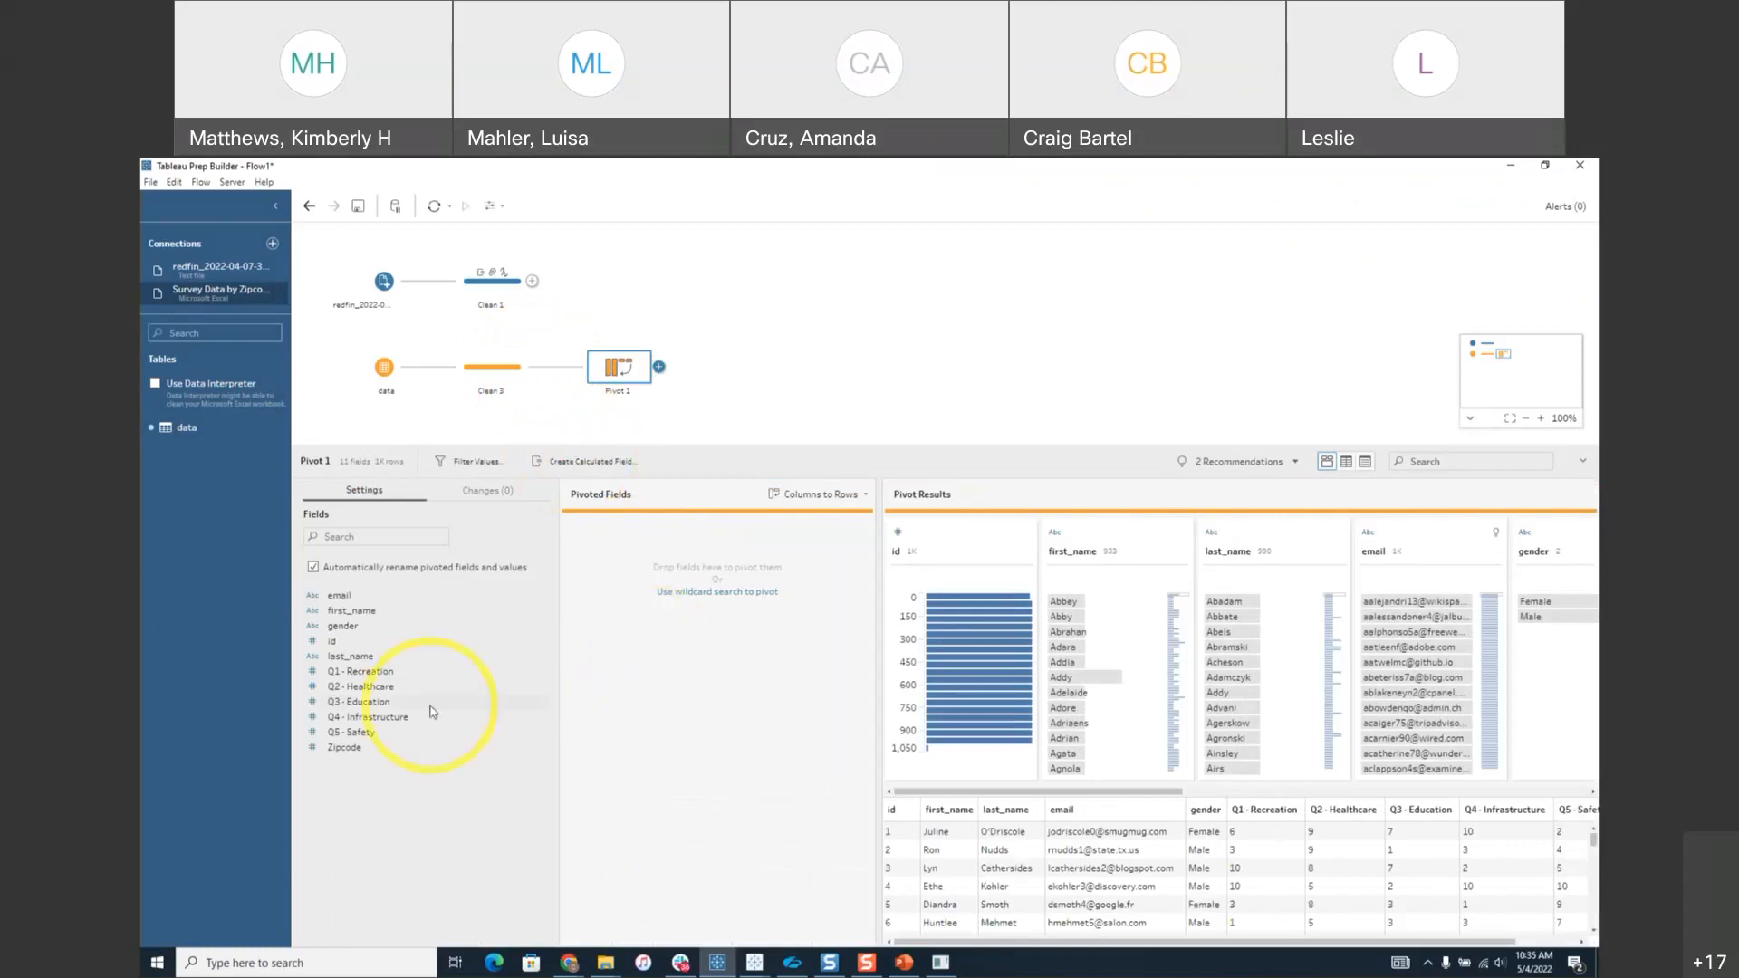
{"action": "left_click", "coordinate": [367, 675]}
{"action": "left_click", "coordinate": [369, 735], "text": "shift"}
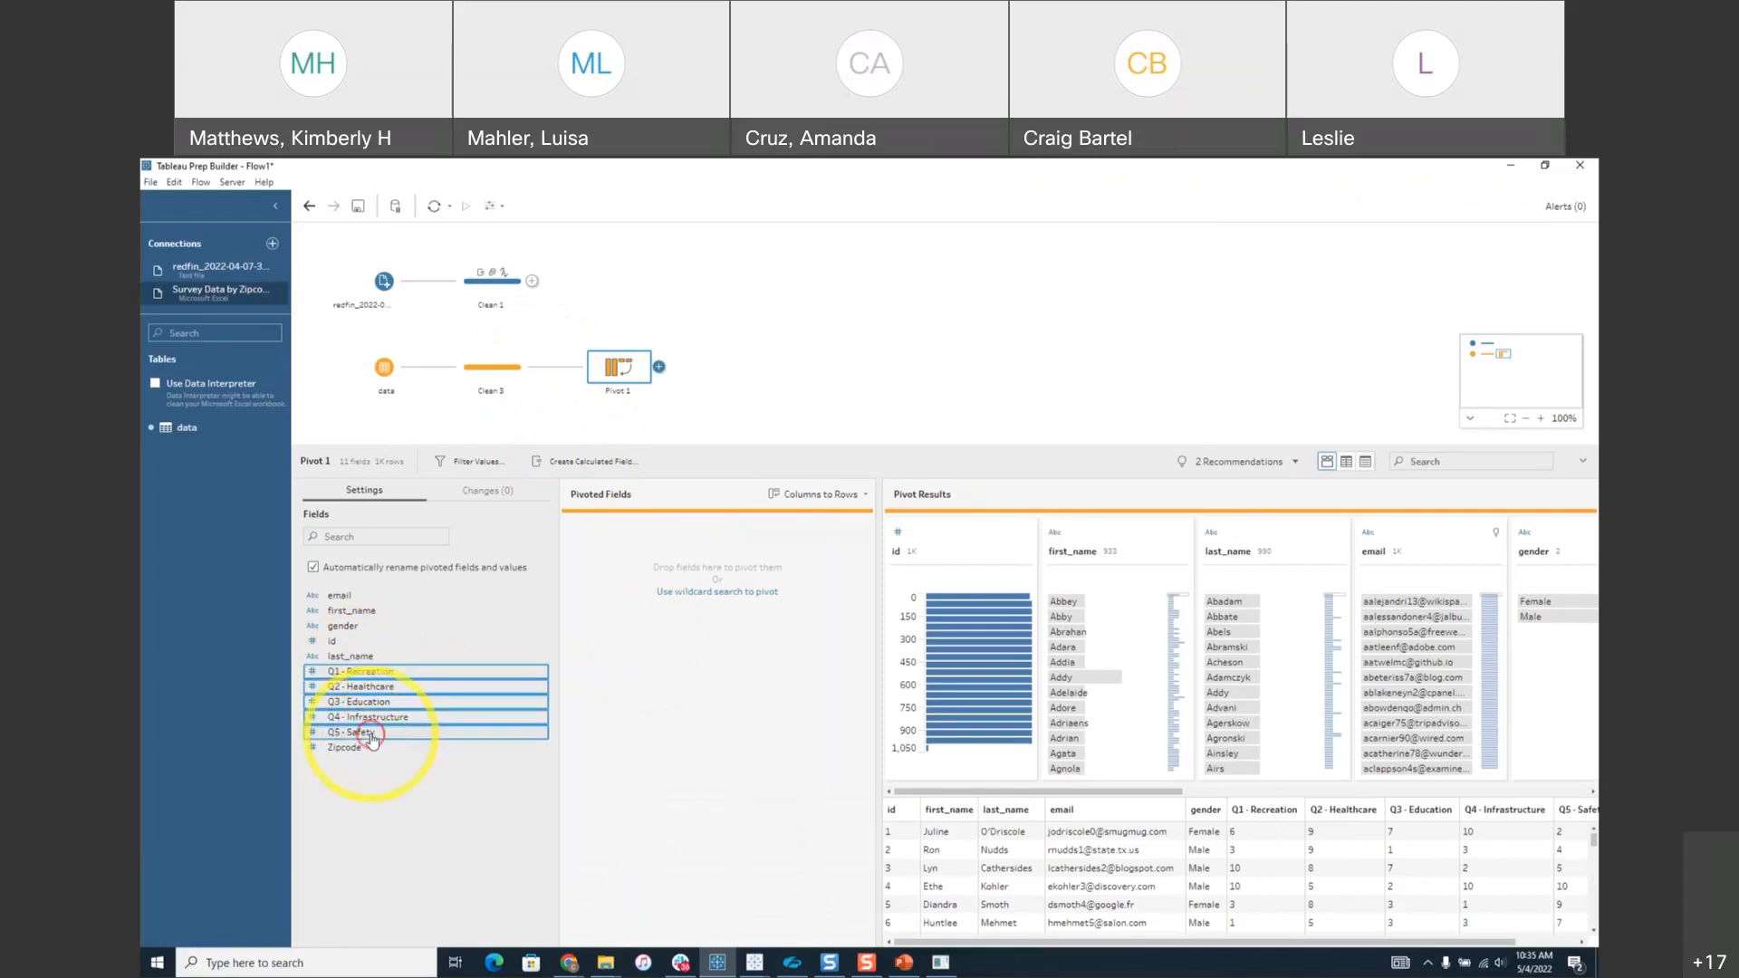
{"action": "left_click", "coordinate": [866, 496]}
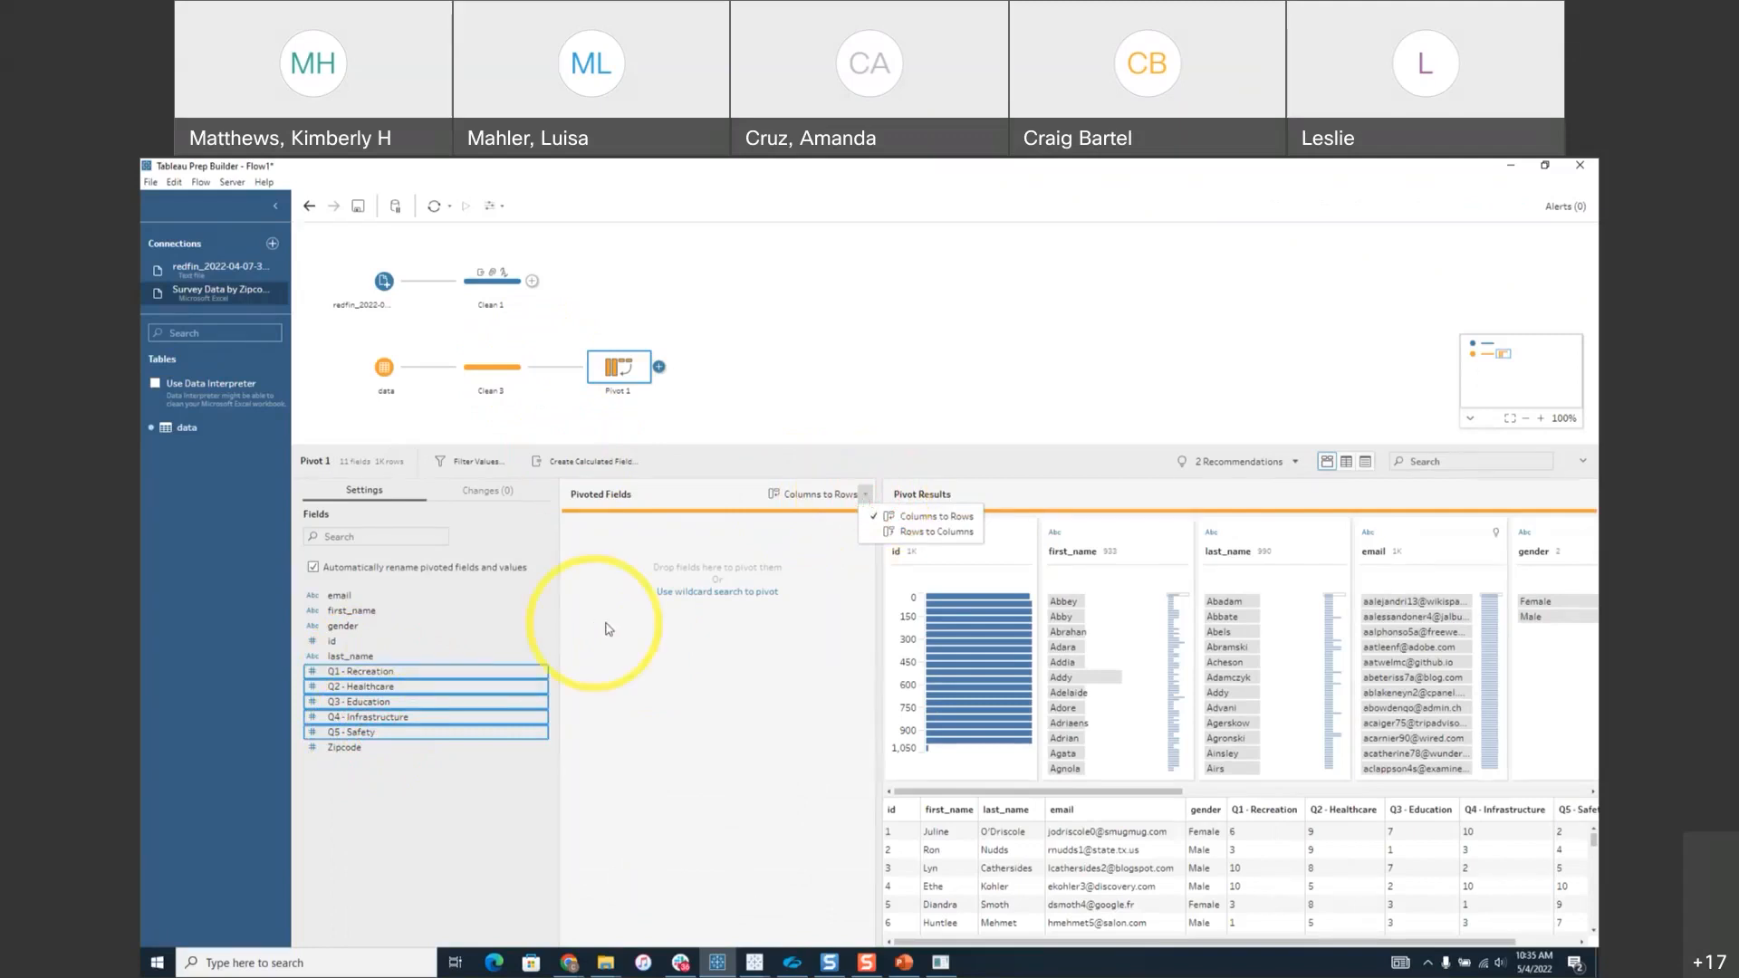
{"action": "left_click", "coordinate": [730, 500]}
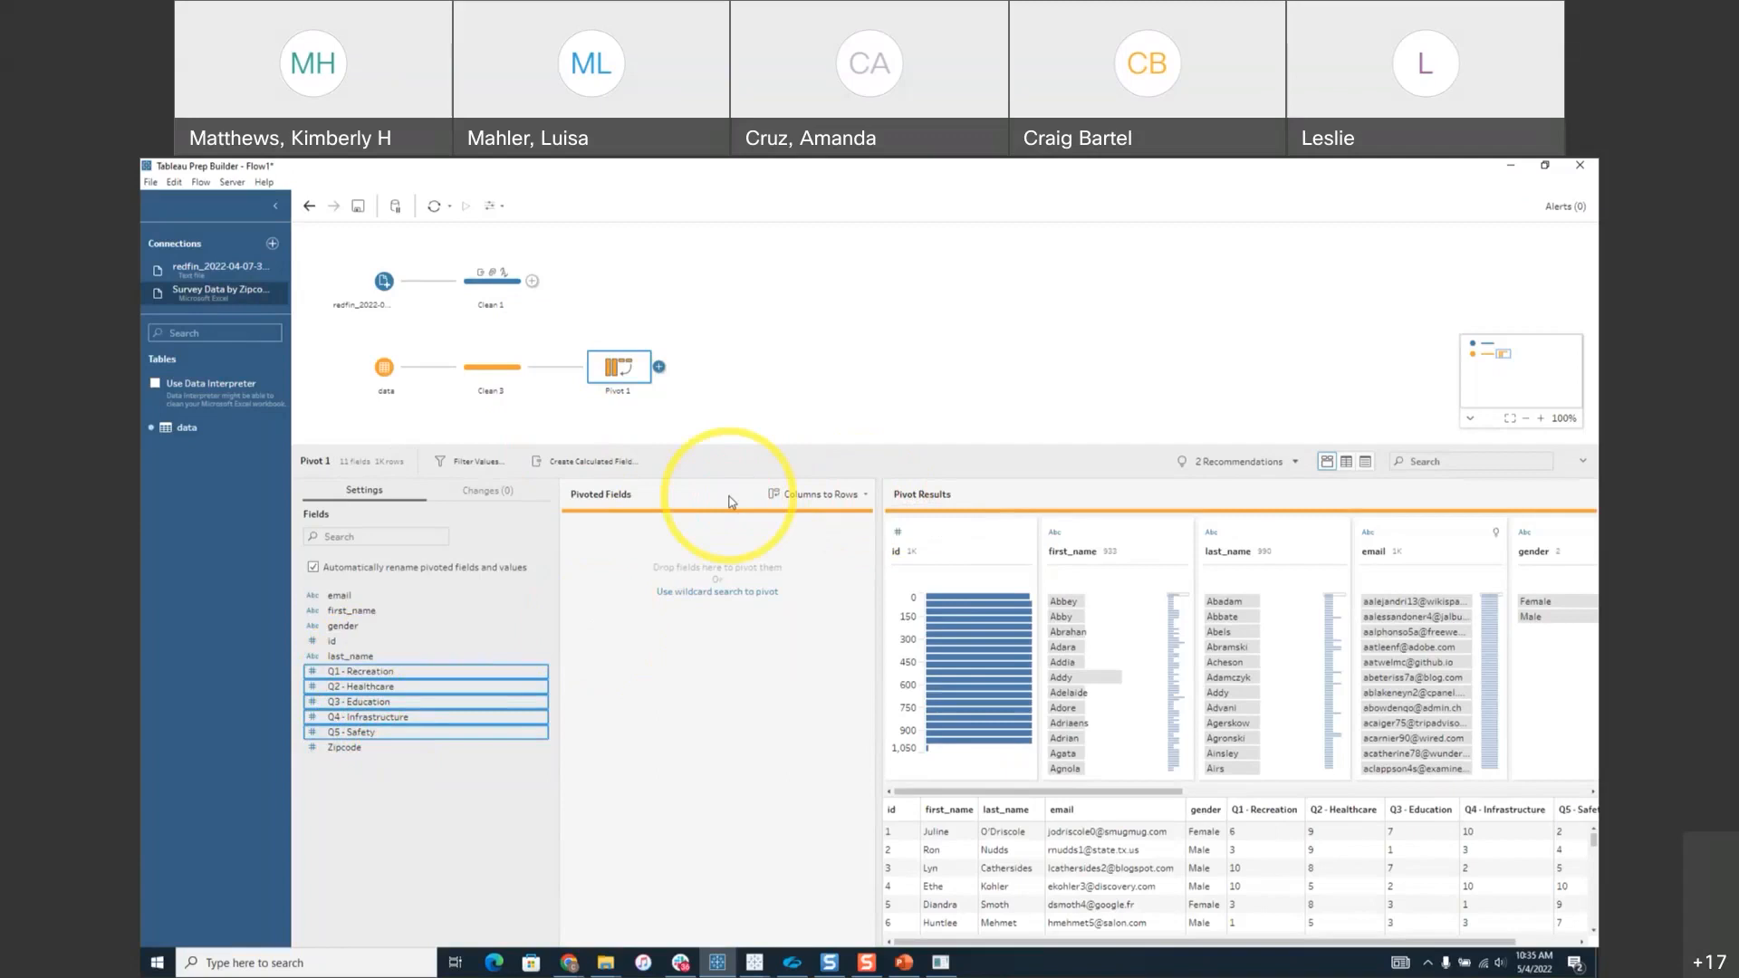
{"action": "left_click", "coordinate": [425, 681]}
{"action": "left_click_drag", "start_coordinate": [426, 681], "coordinate": [639, 647]}
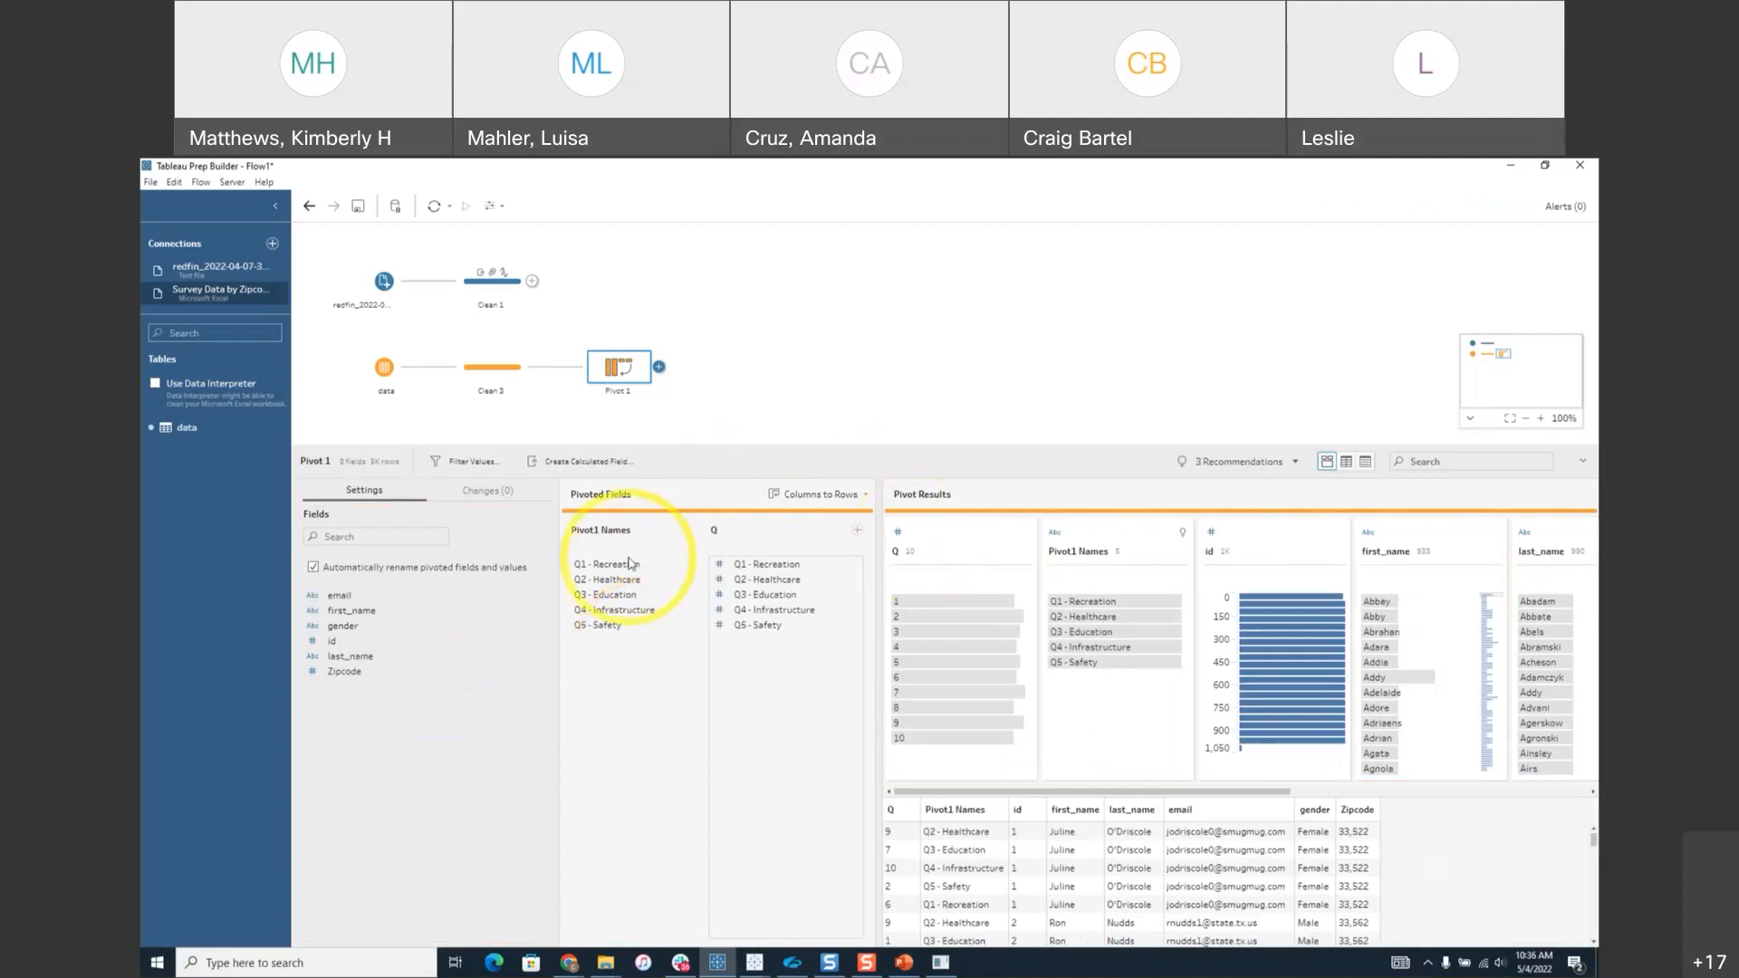
Rename the Pivot1 Names column to 'Survey Question' and the Q column to 'Survey Answer'.
{"action": "double_click", "coordinate": [1082, 553]}
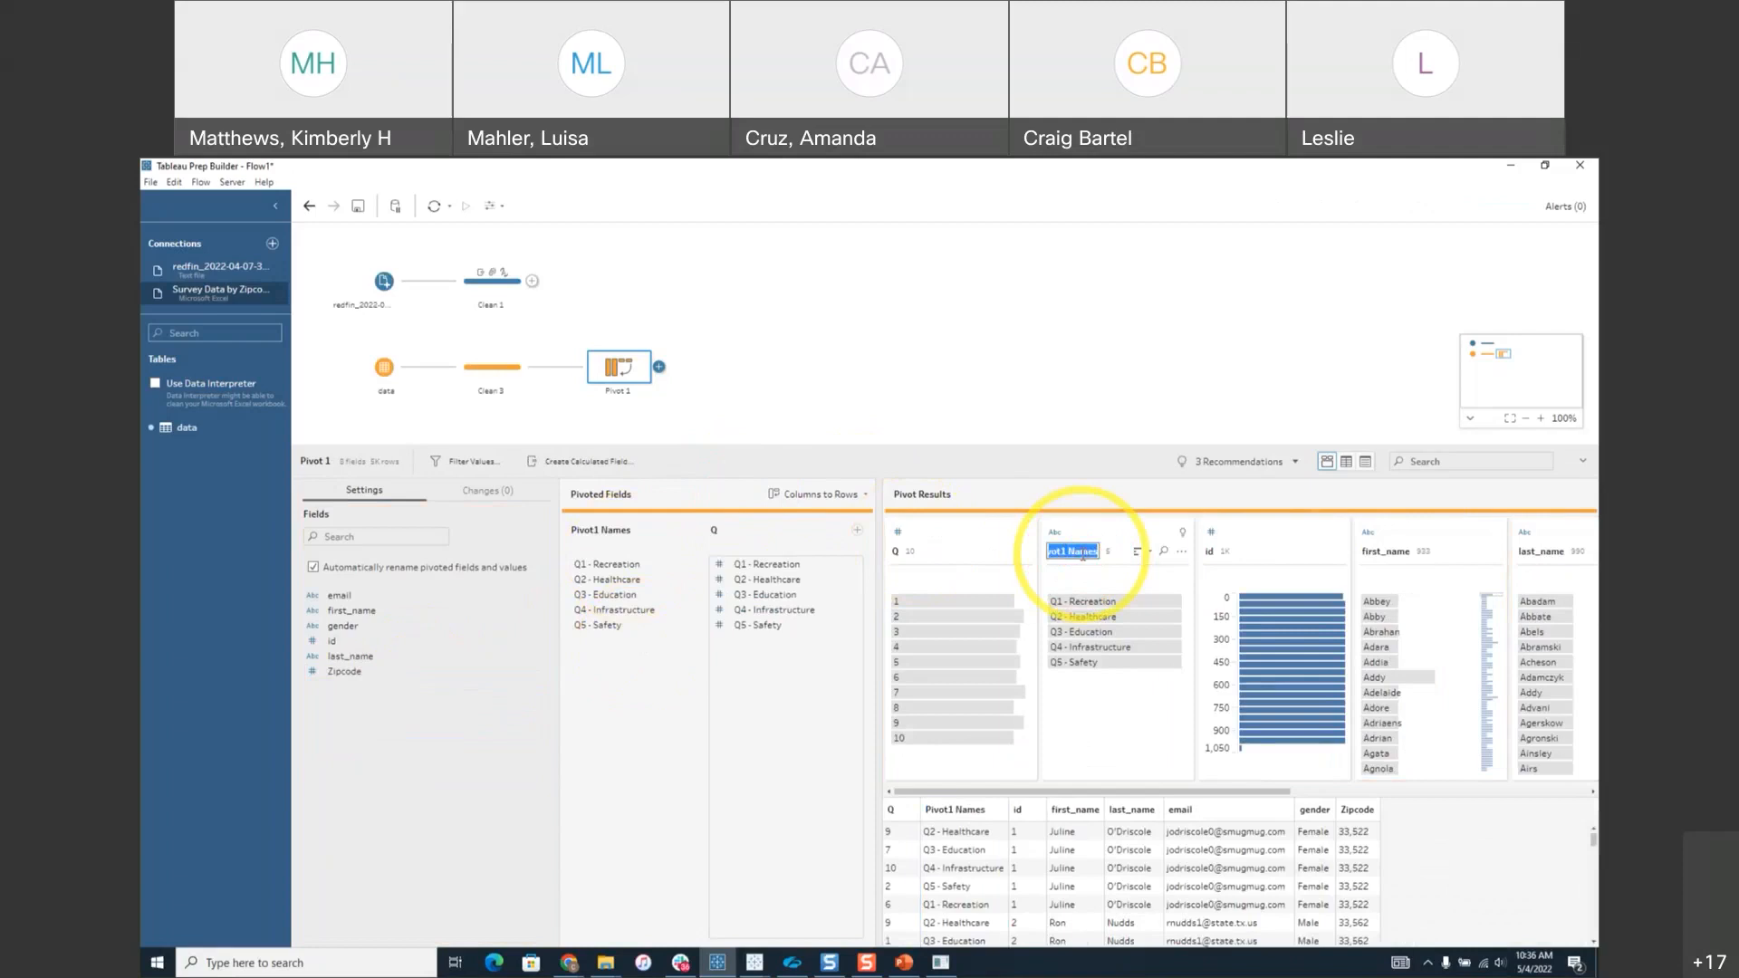
{"action": "type", "text": "Survey"}
{"action": "type", "text": " Question"}
{"action": "key", "text": "Return"}
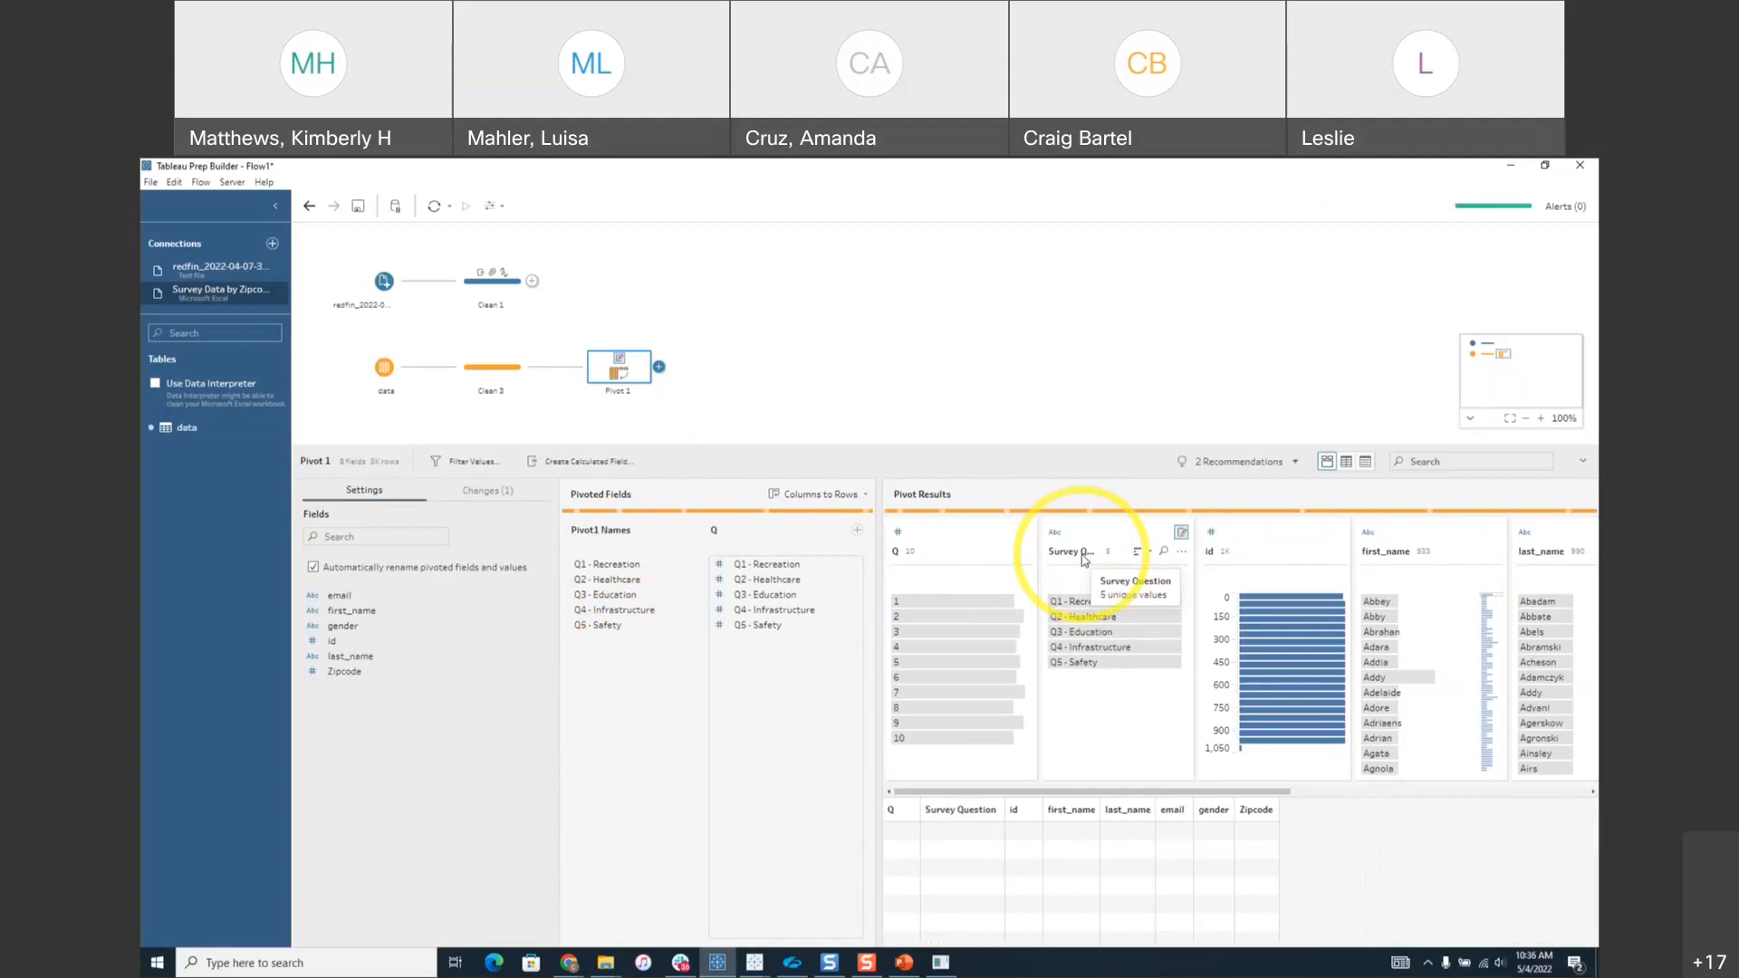
{"action": "double_click", "coordinate": [897, 552]}
{"action": "type", "text": "Sureey Res"}
{"action": "key", "text": "BackSpace"}
{"action": "key", "text": "BackSpace"}
{"action": "type", "text": "Answer"}
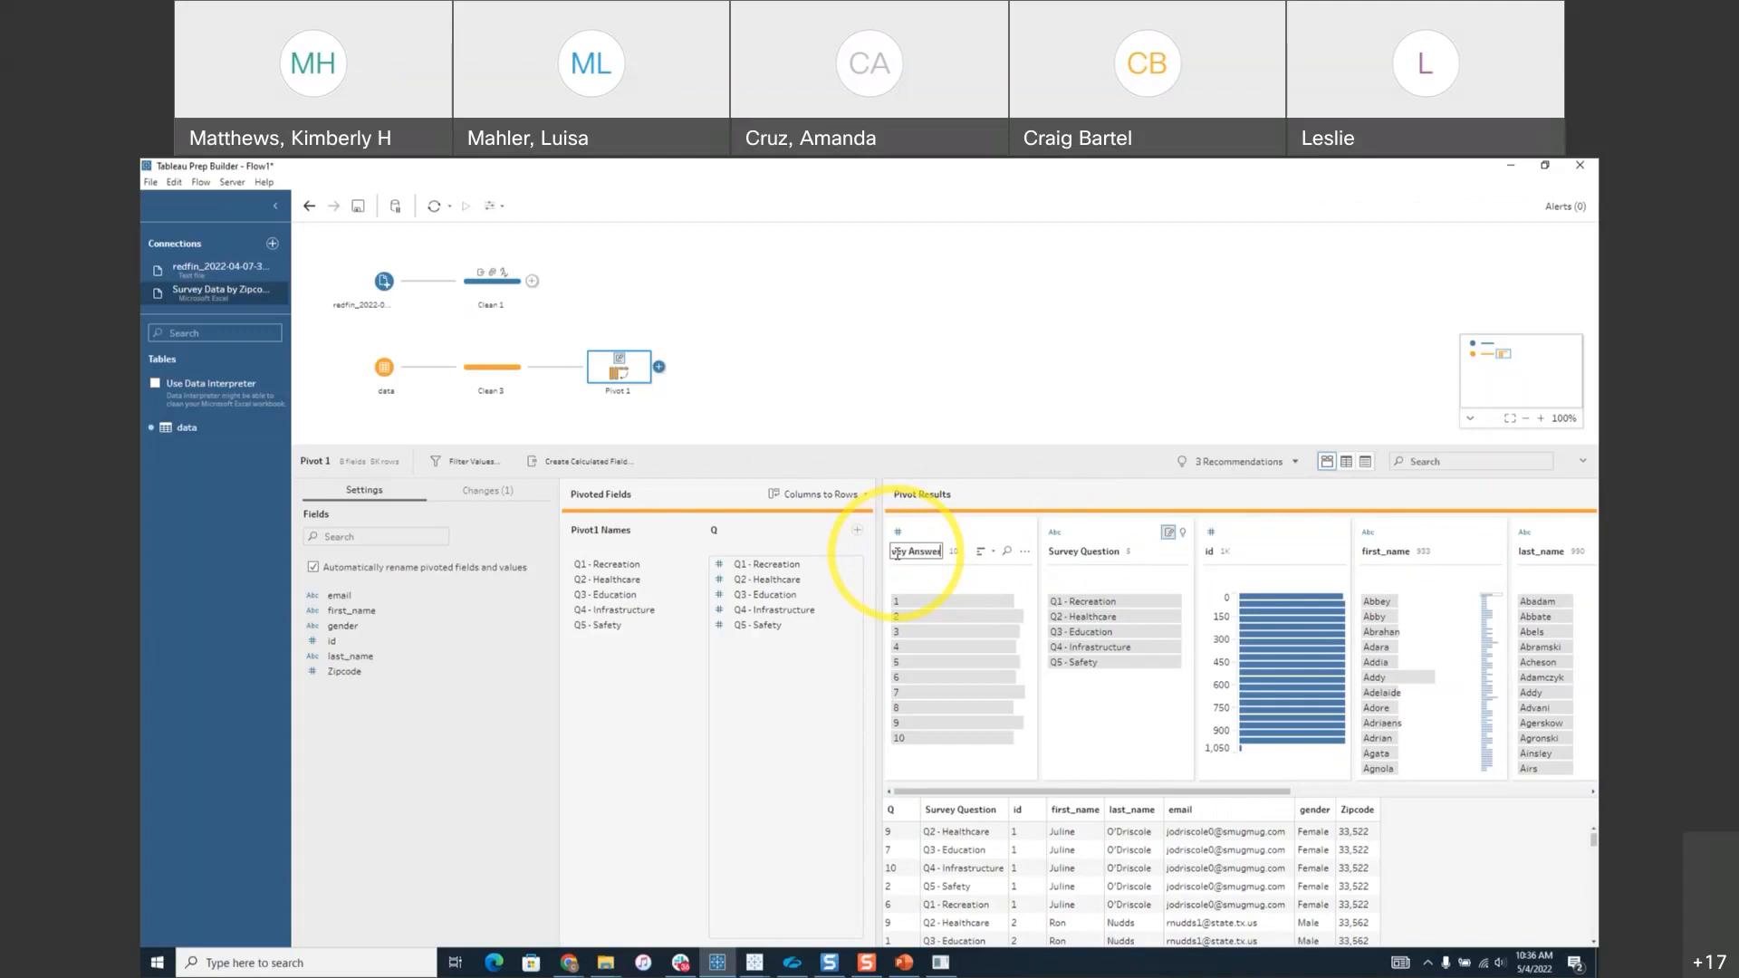
{"action": "key", "text": "Return"}
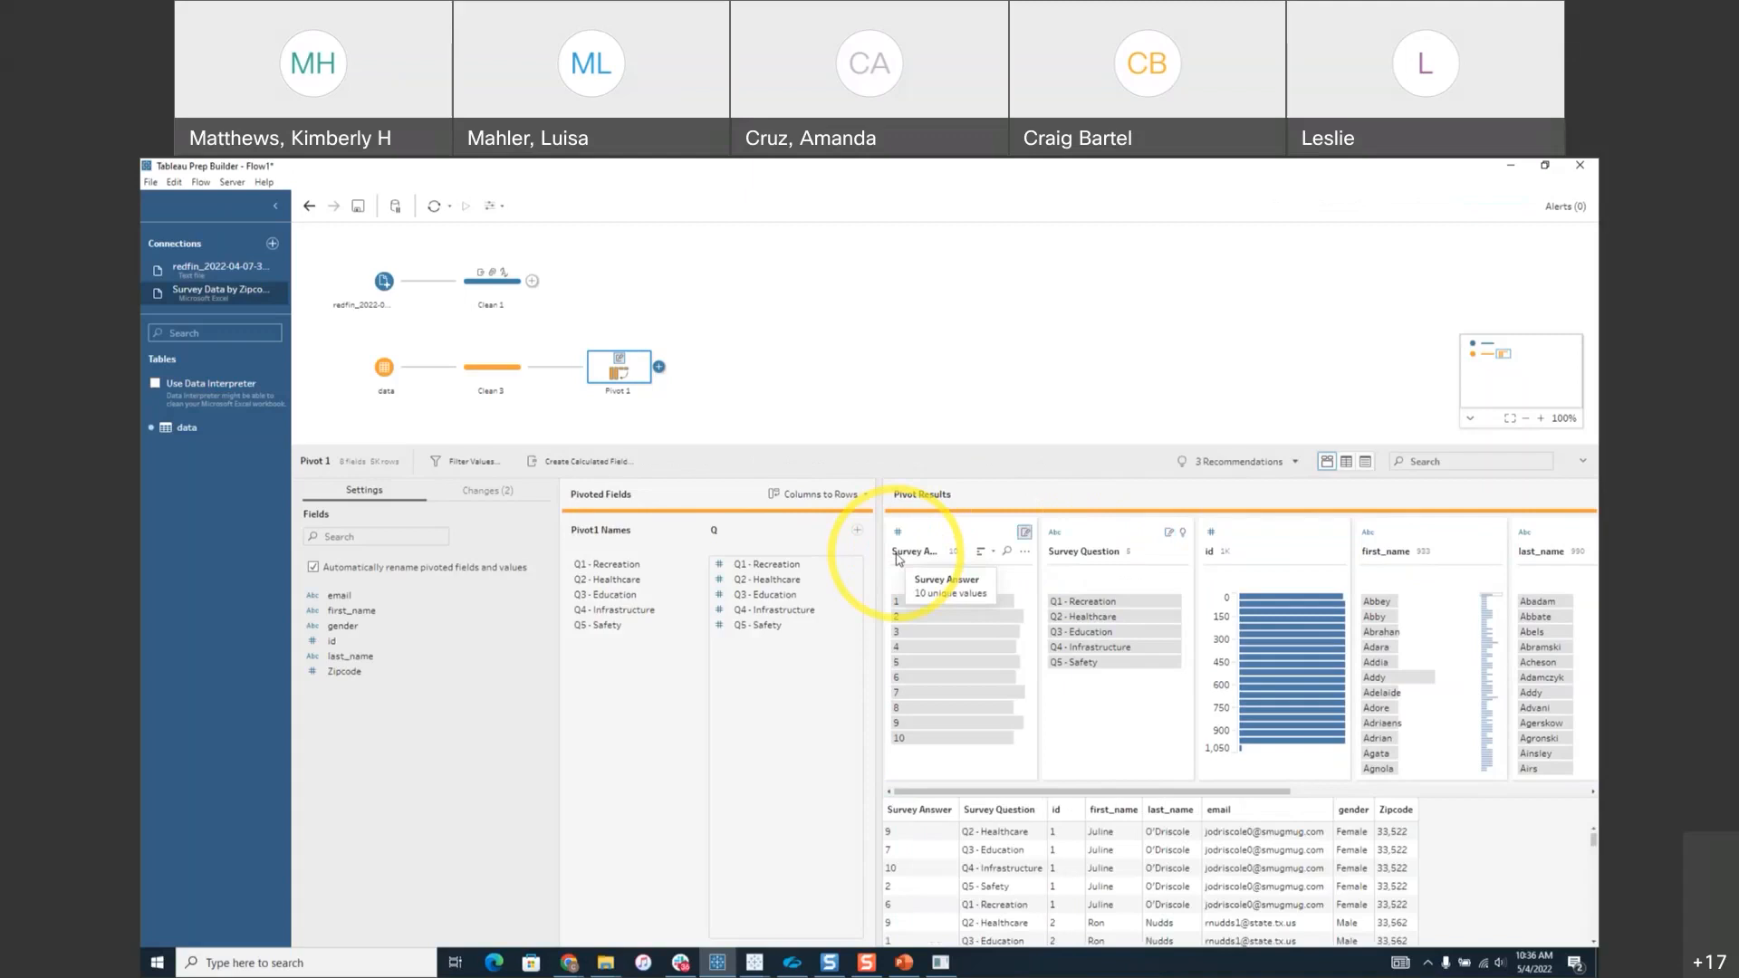
{"action": "left_click", "coordinate": [659, 366]}
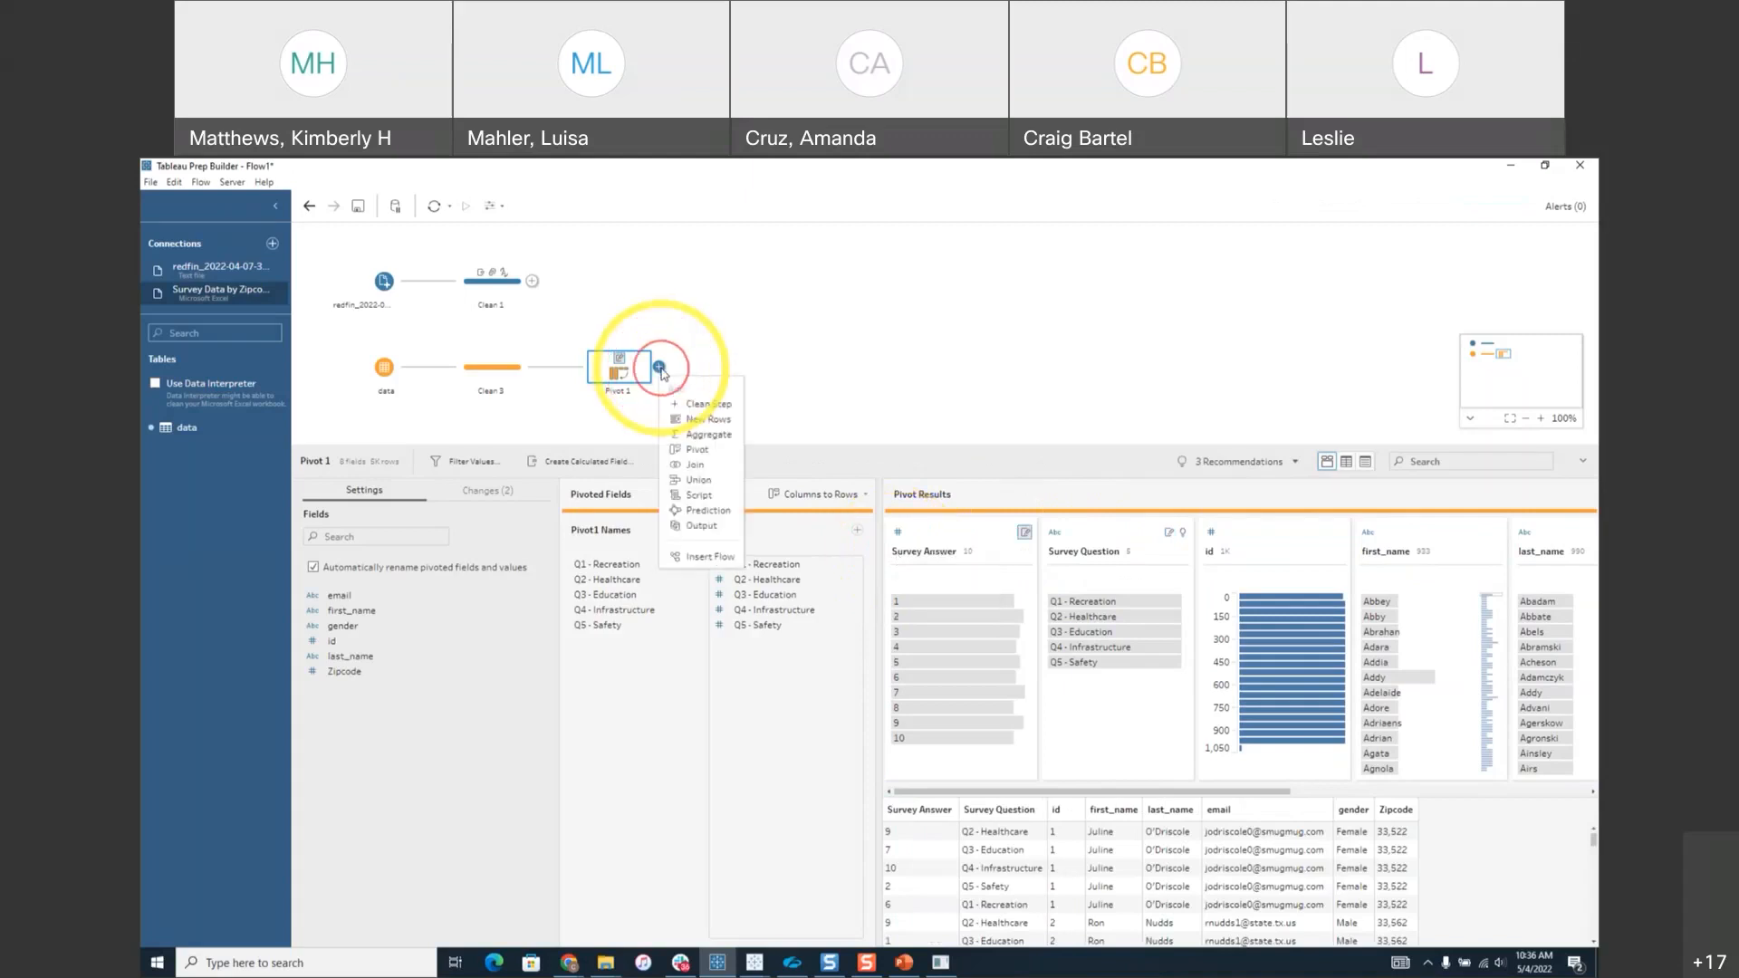
Add a Clean 4 step after Pivot 1 and review the Q1 - Recreation, female and zipcode 33,525–33,530 rows.
{"action": "left_click", "coordinate": [696, 404]}
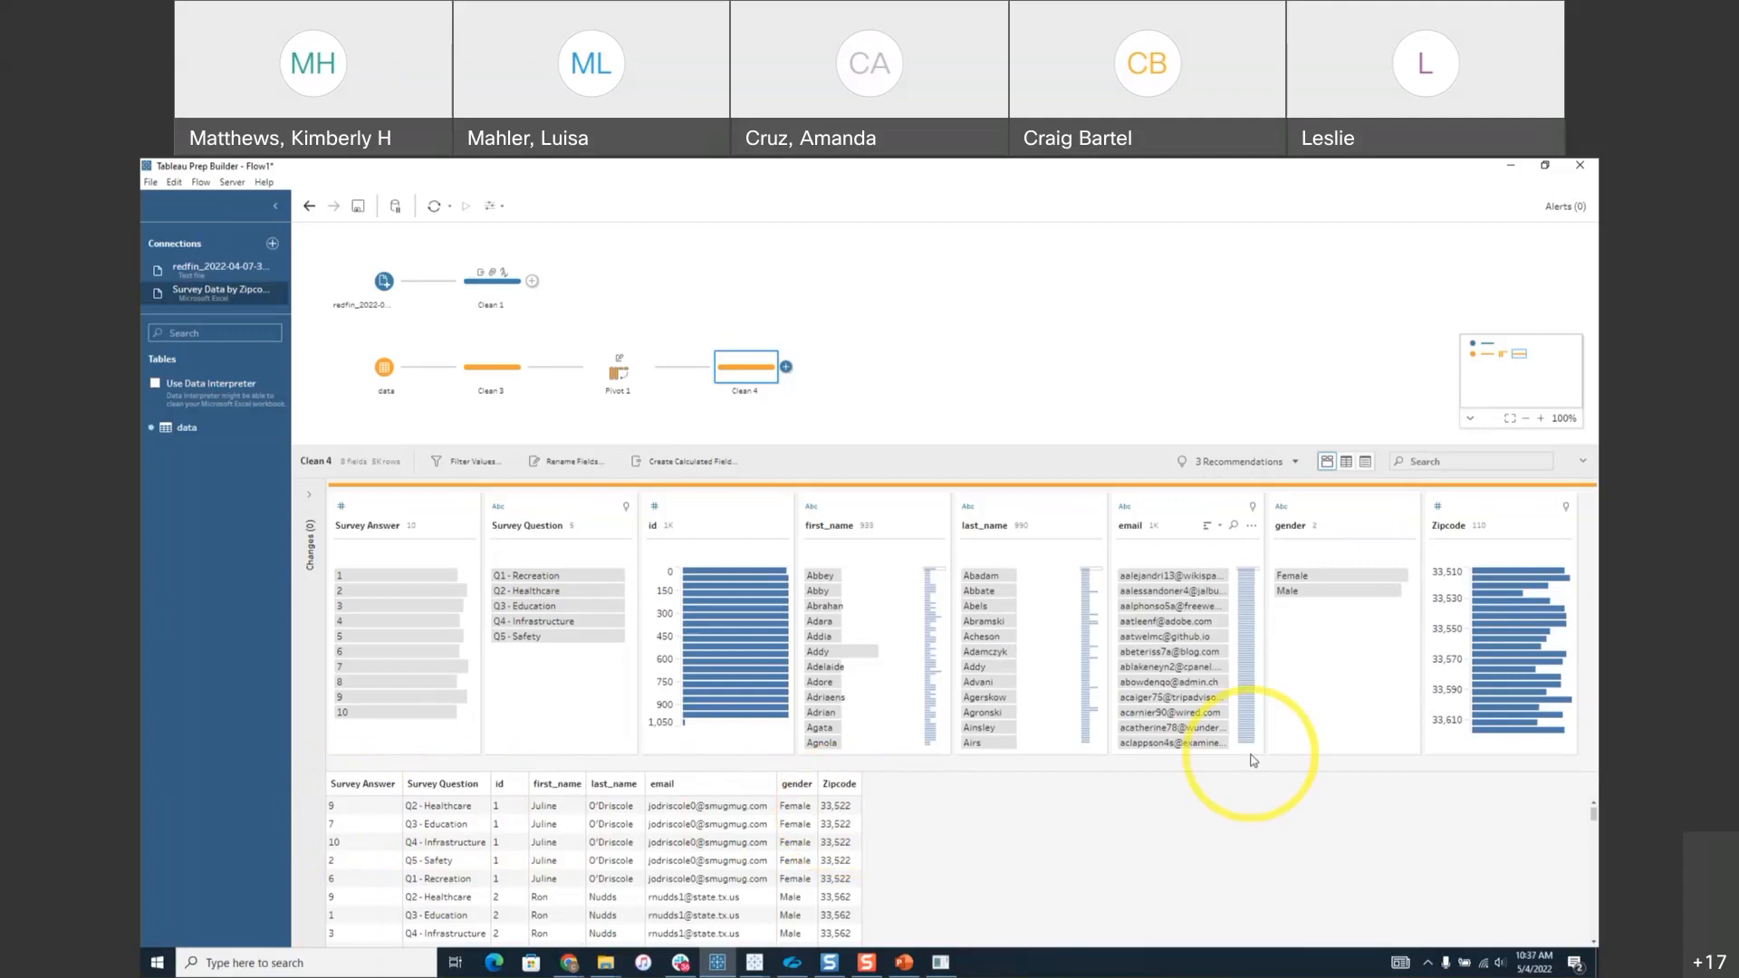
{"action": "left_click", "coordinate": [537, 576]}
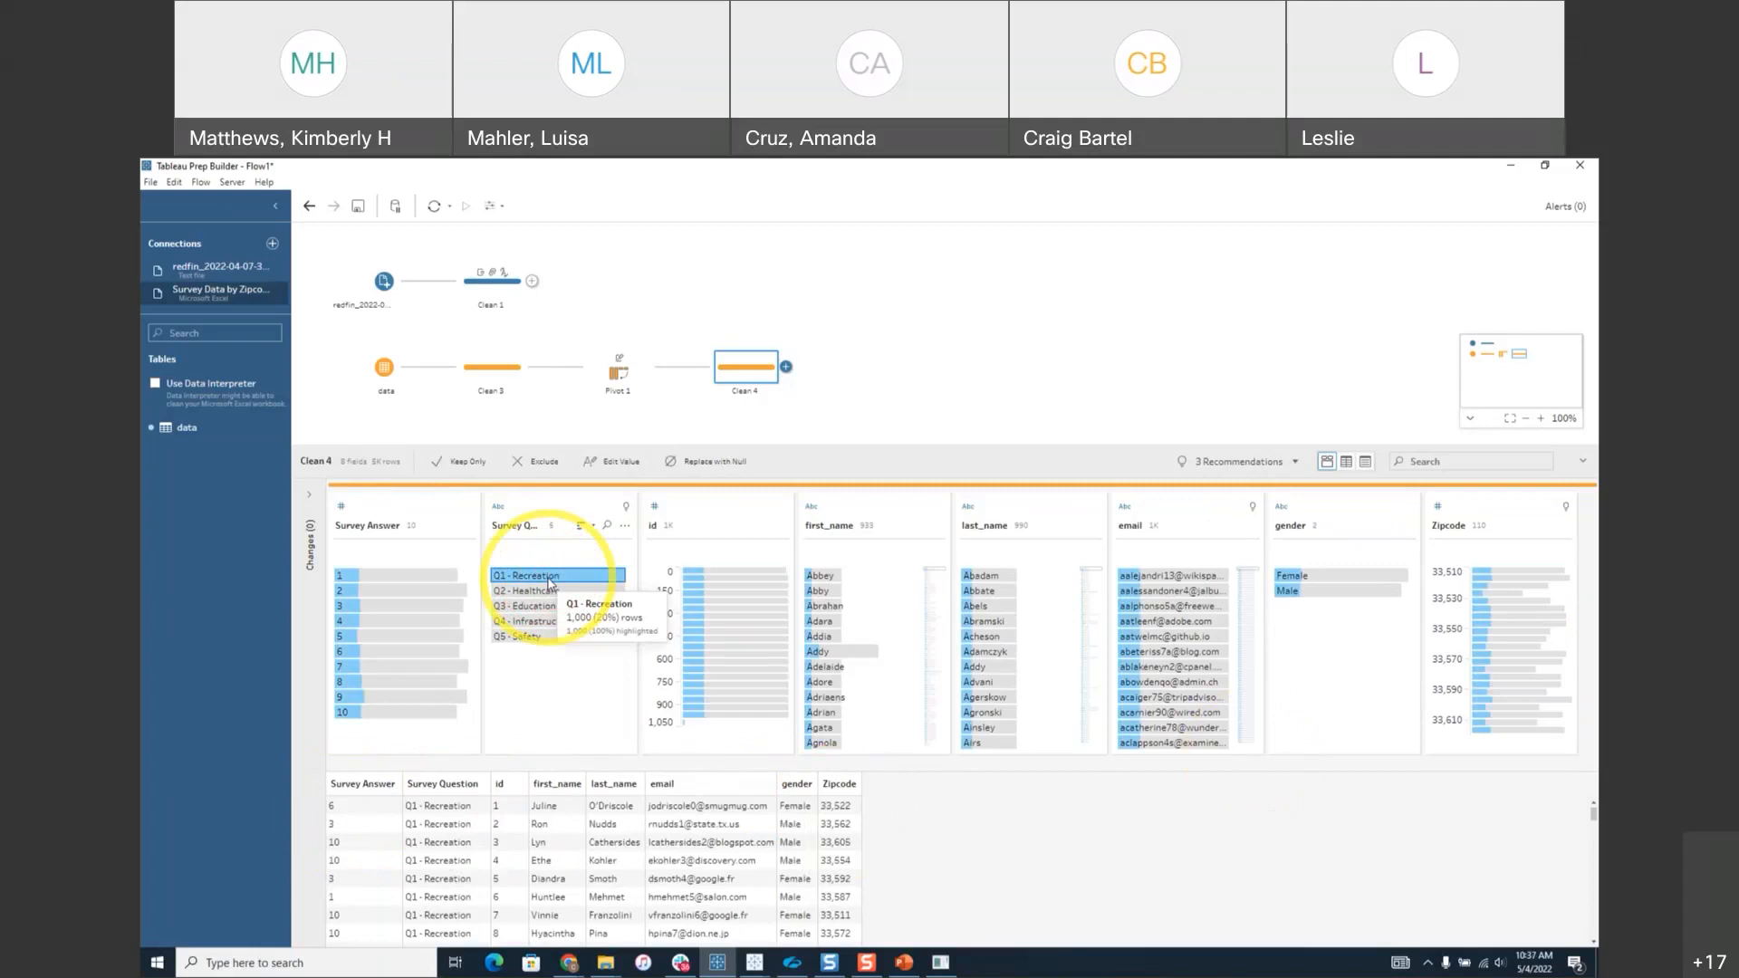
{"action": "left_click", "coordinate": [1303, 577]}
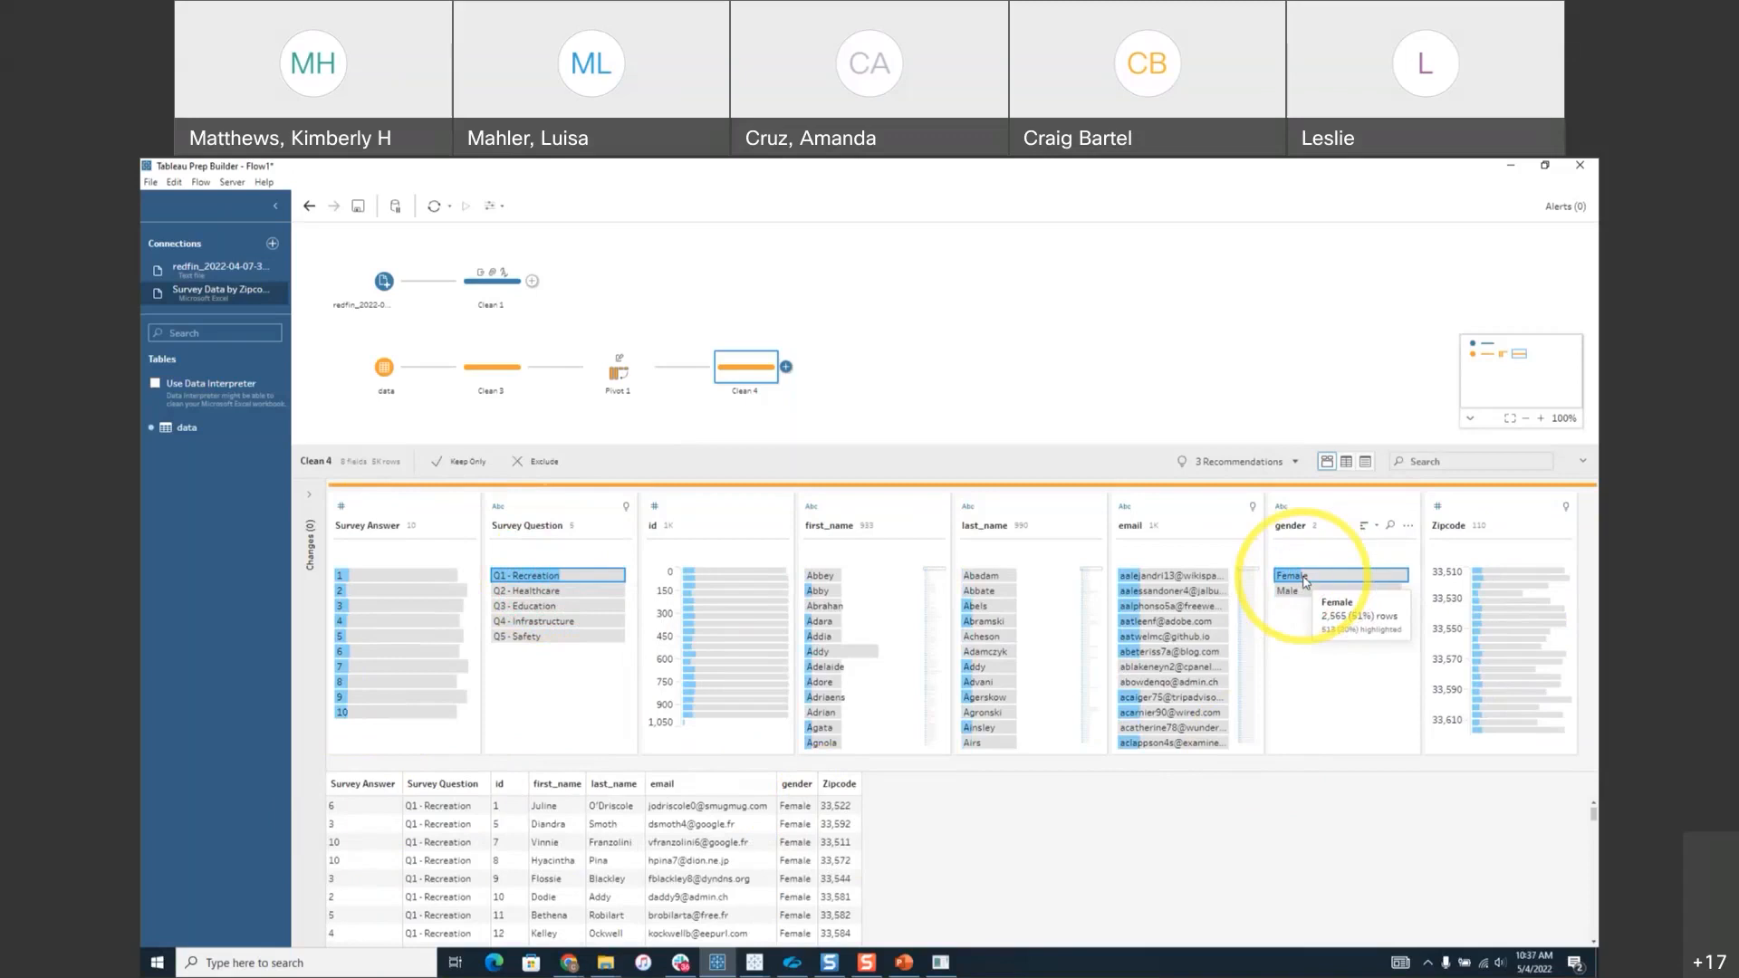
{"action": "left_click", "coordinate": [1476, 594]}
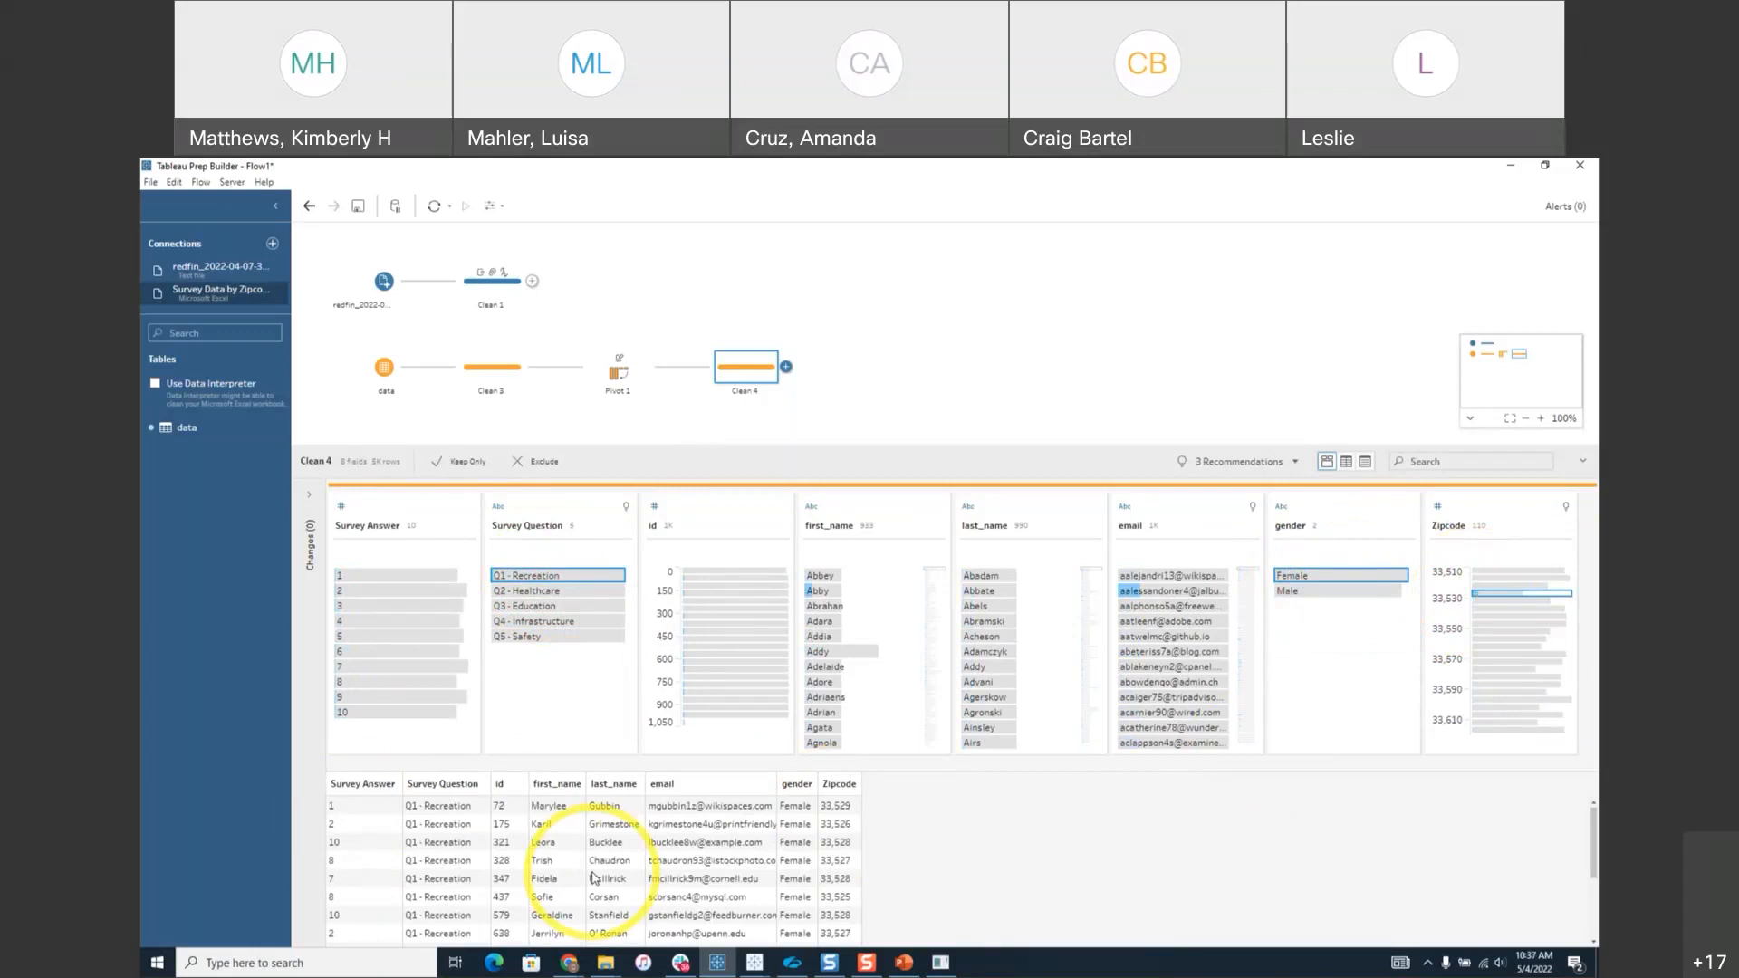
{"action": "left_click", "coordinate": [875, 398]}
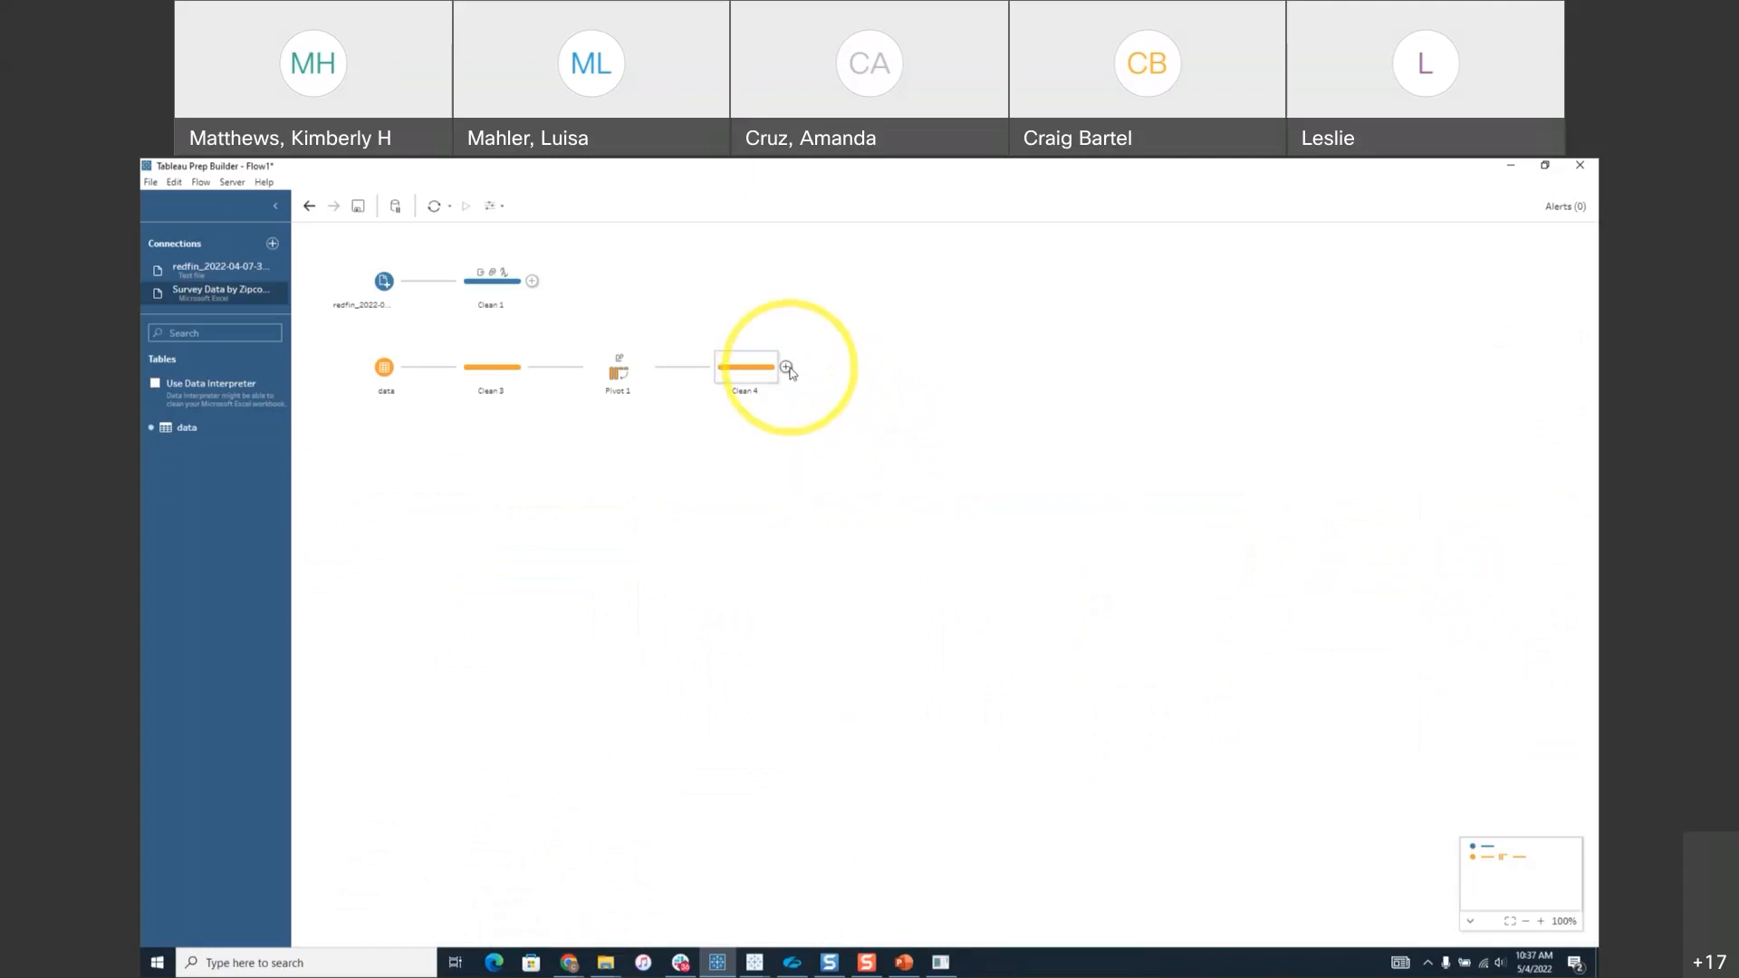
Add an Aggregate step after Clean 4.
{"action": "left_click", "coordinate": [787, 367]}
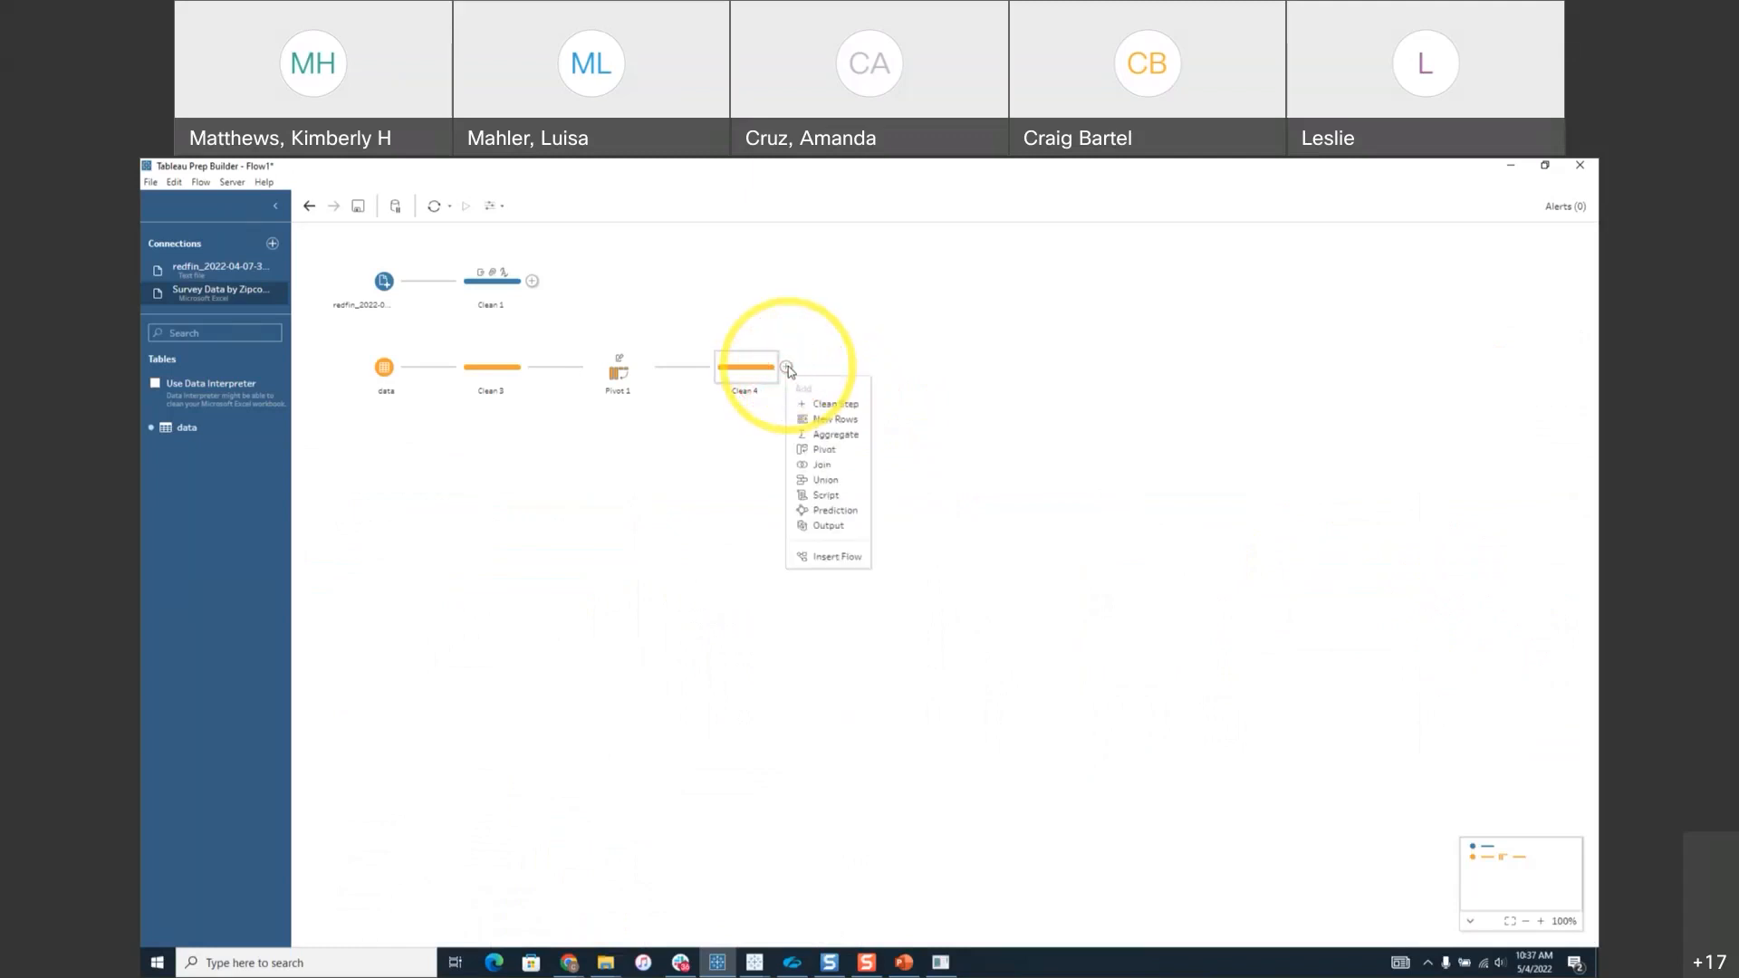
{"action": "left_click", "coordinate": [828, 436]}
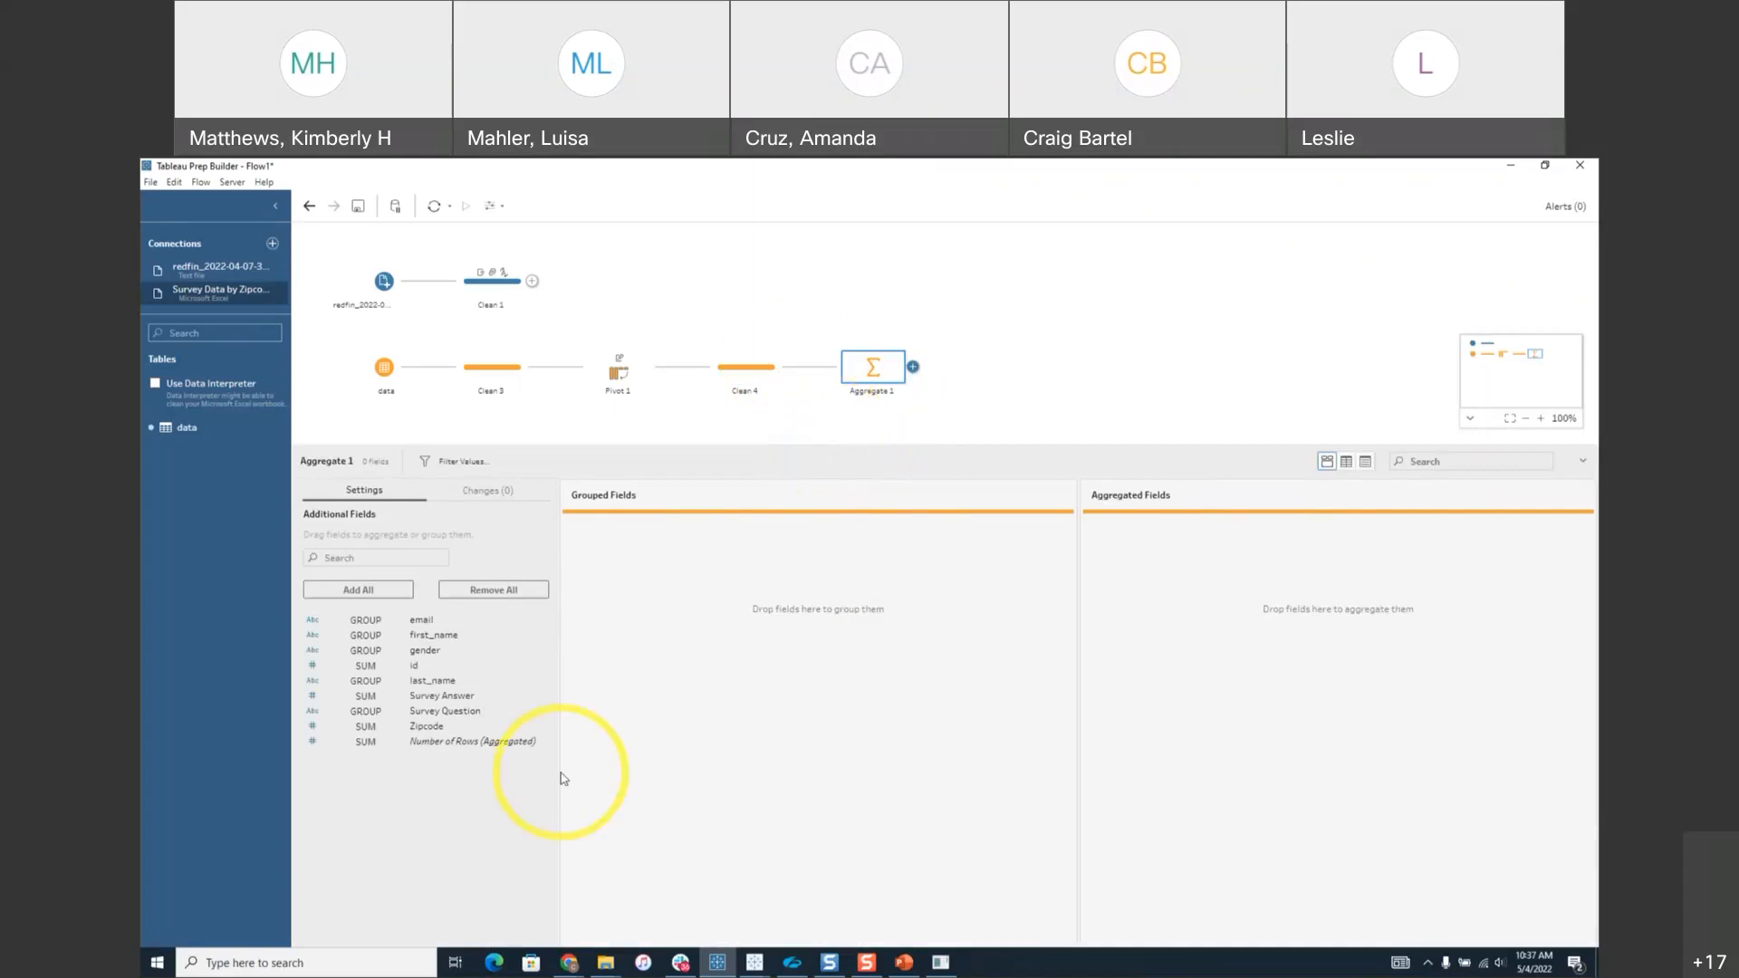
Group Aggregate 1 by Zipcode, gender and Survey Question, and sum Survey Answer.
{"action": "left_click", "coordinate": [421, 735]}
{"action": "left_click_drag", "start_coordinate": [421, 735], "coordinate": [660, 660]}
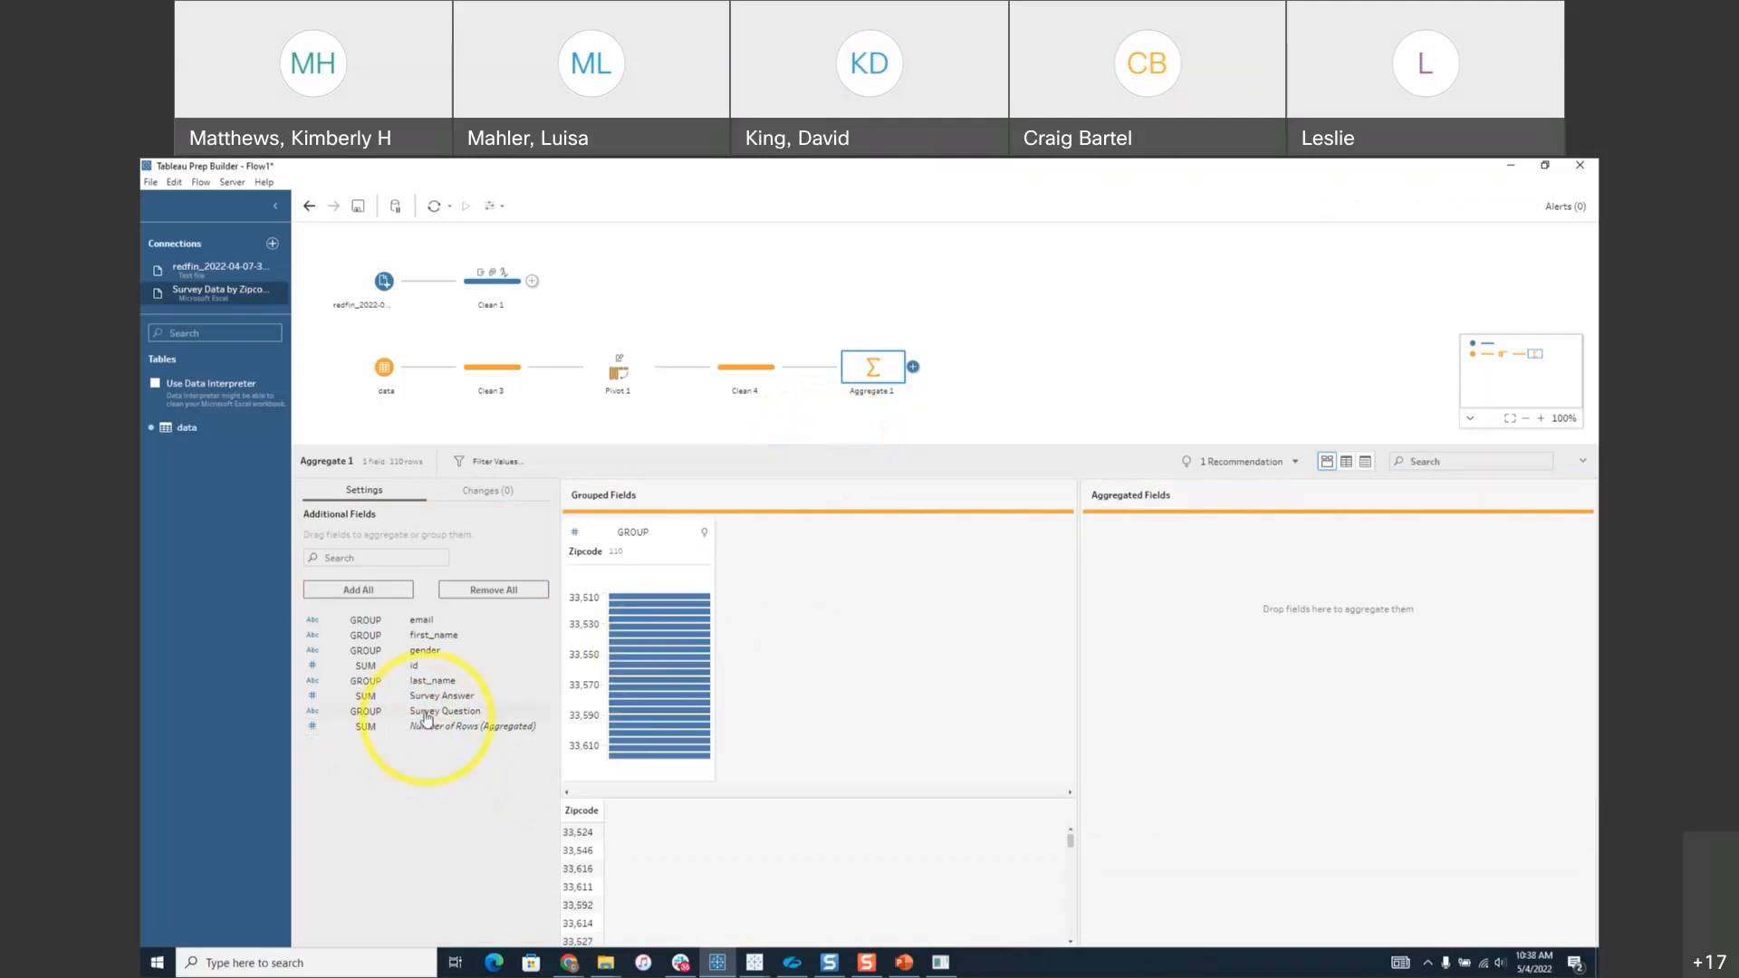
{"action": "left_click_drag", "start_coordinate": [423, 652], "coordinate": [800, 627]}
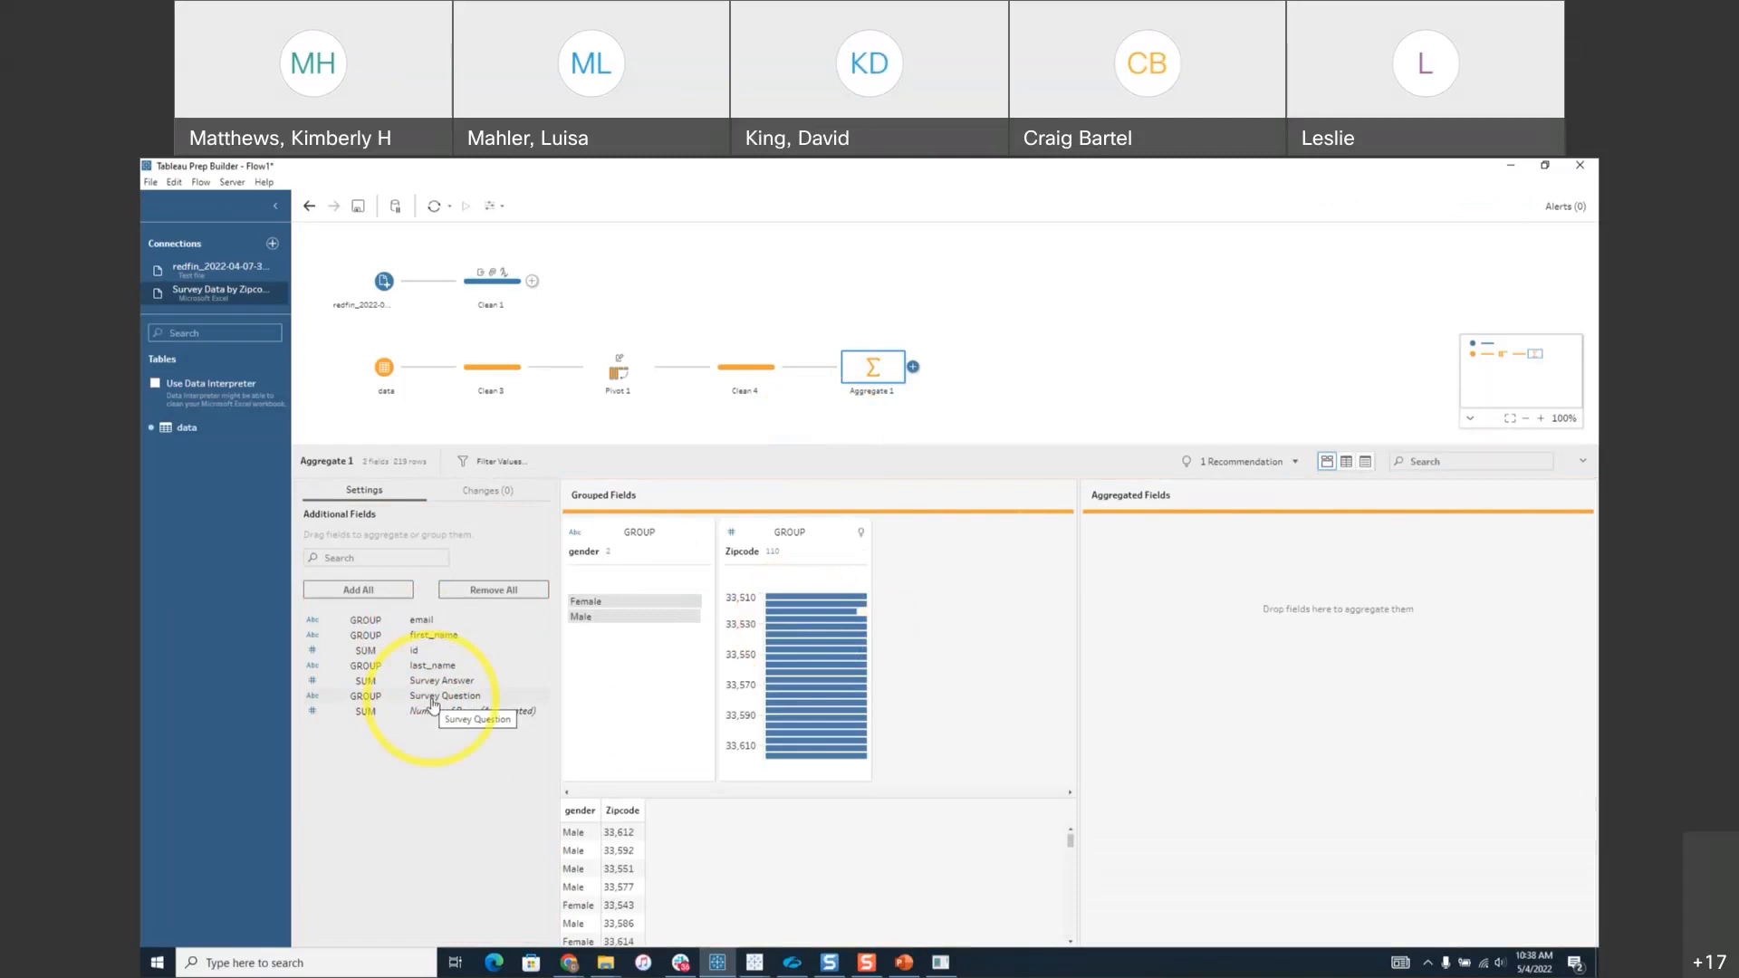
{"action": "left_click_drag", "start_coordinate": [427, 706], "coordinate": [895, 634]}
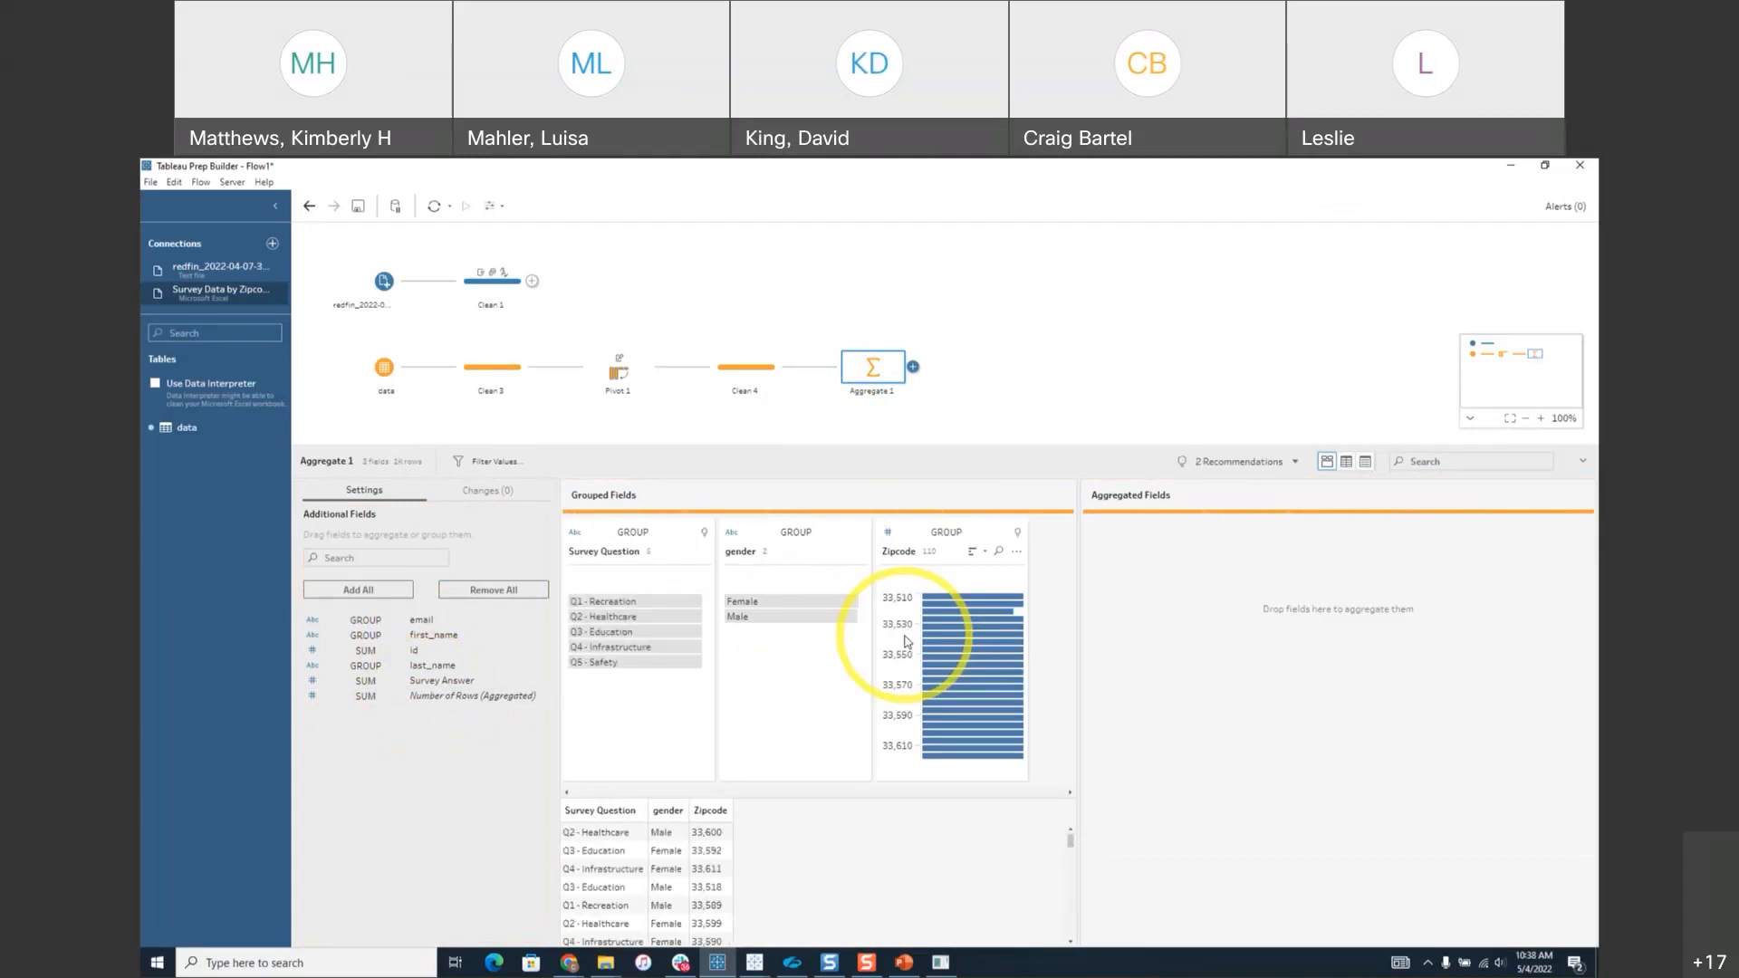
{"action": "left_click", "coordinate": [424, 687]}
{"action": "left_click_drag", "start_coordinate": [424, 686], "coordinate": [1157, 625]}
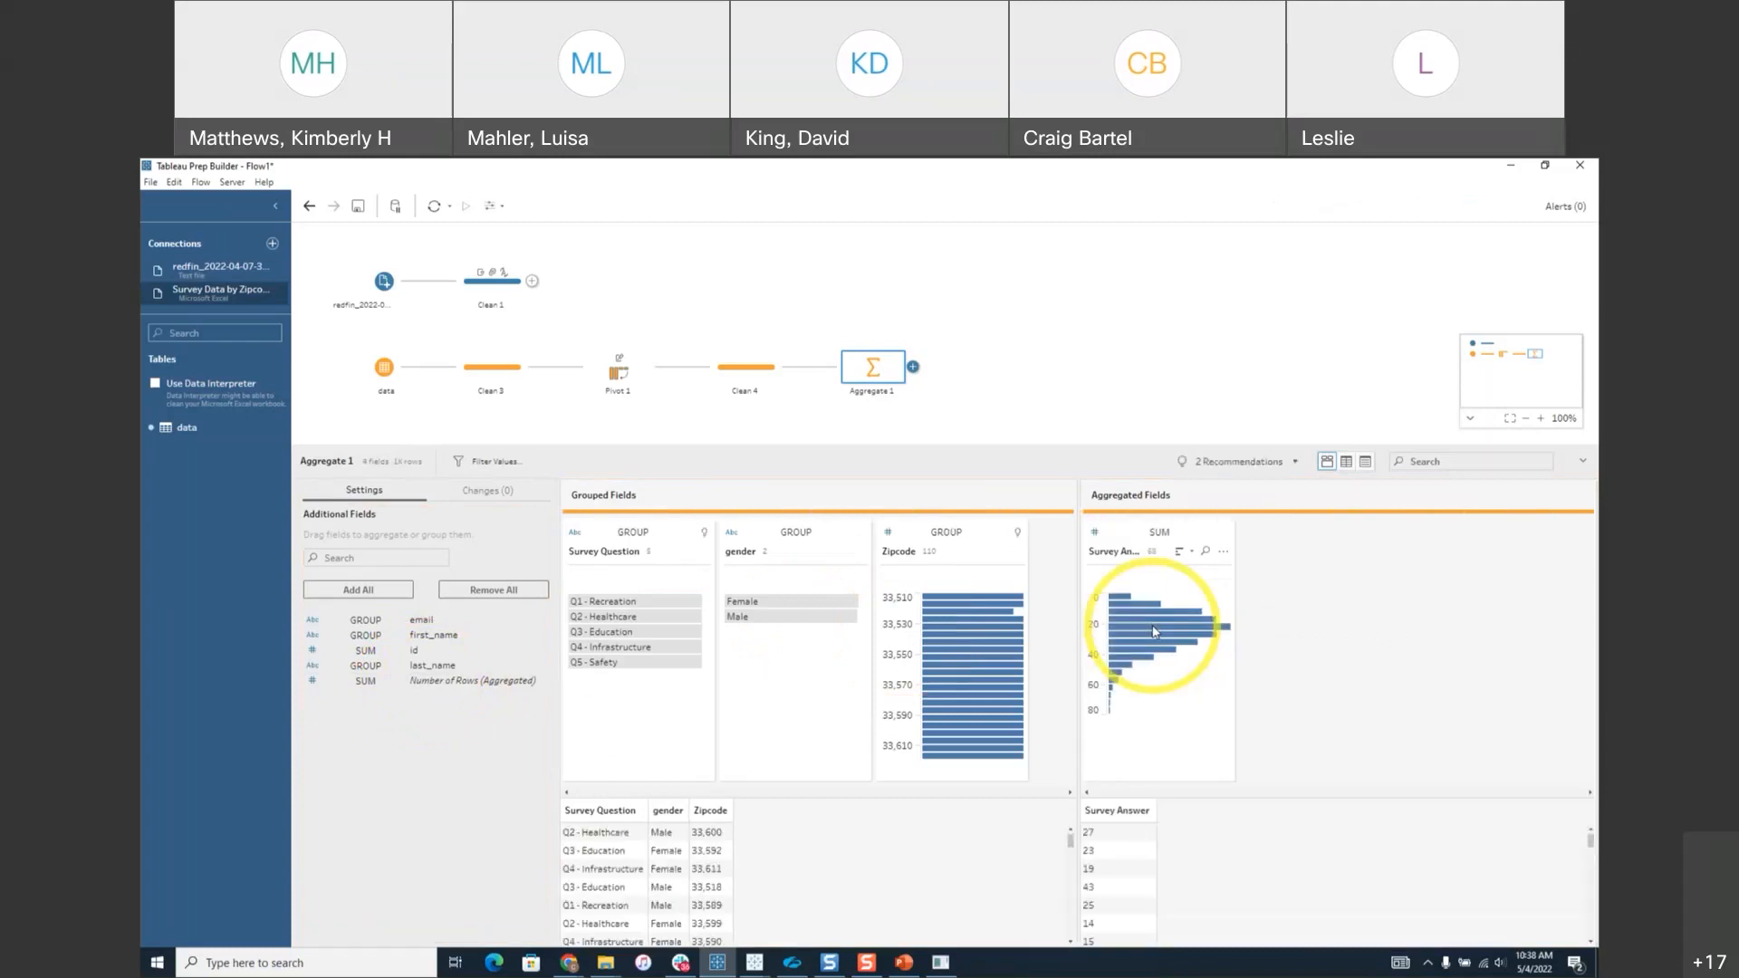
Switch Survey Answer's aggregation from SUM to Average.
{"action": "left_click", "coordinate": [1164, 534]}
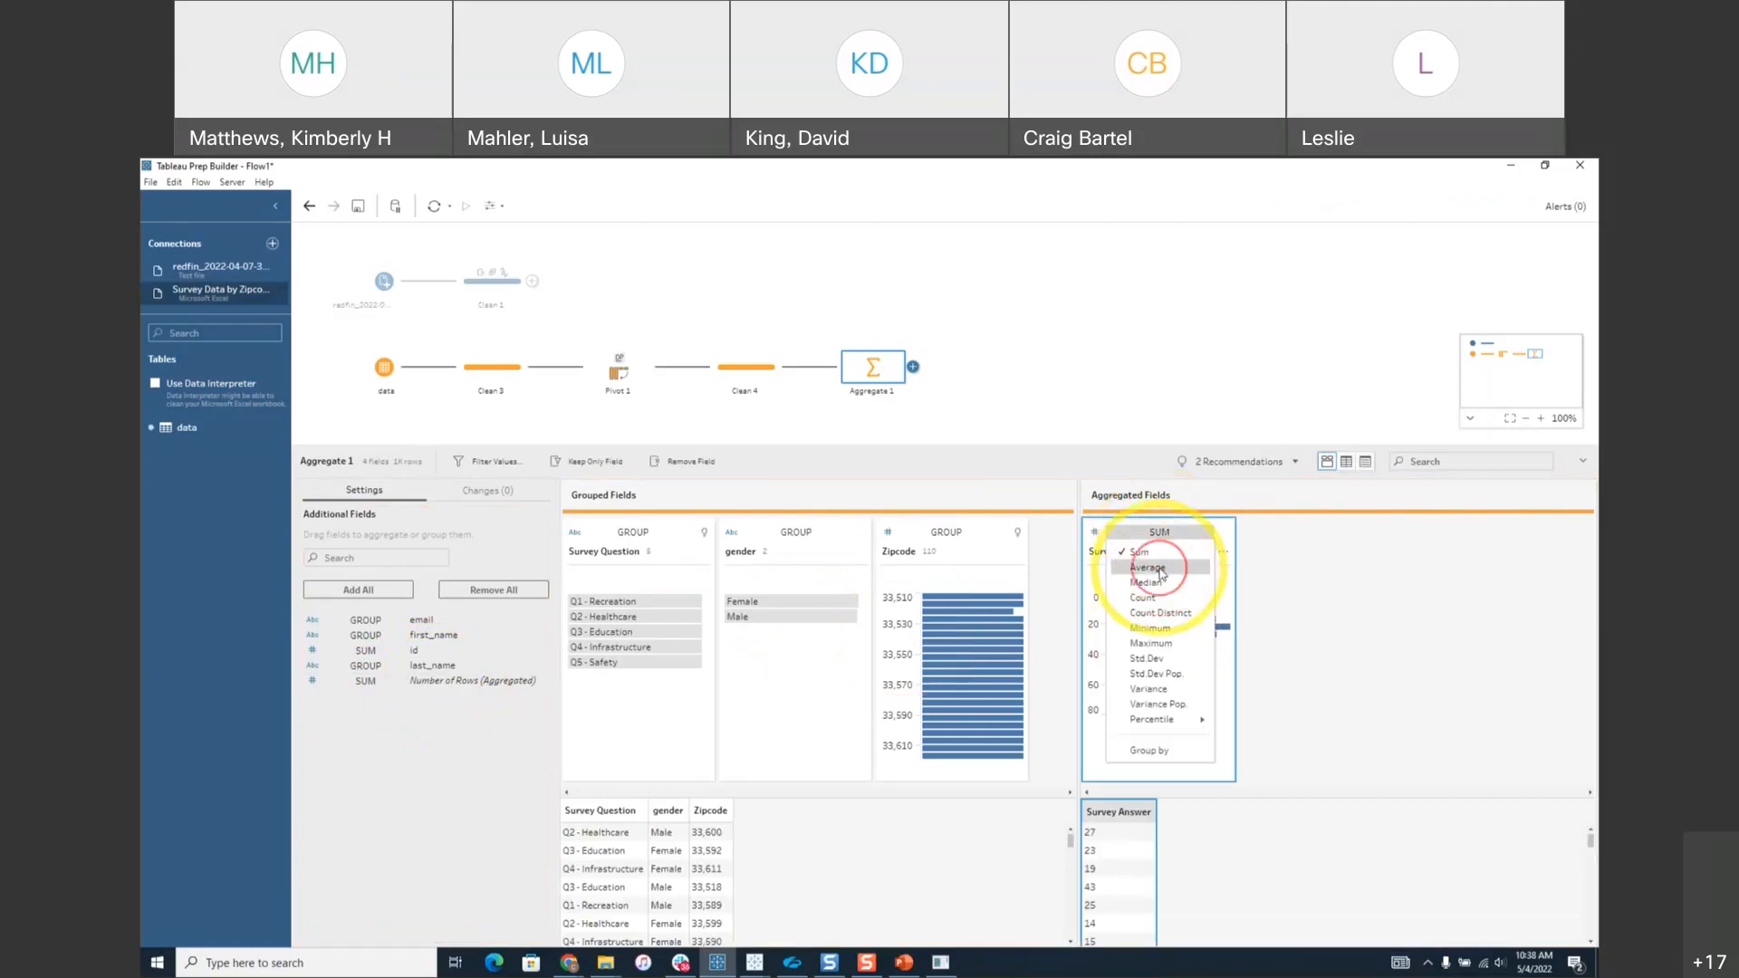
{"action": "left_click", "coordinate": [1148, 568]}
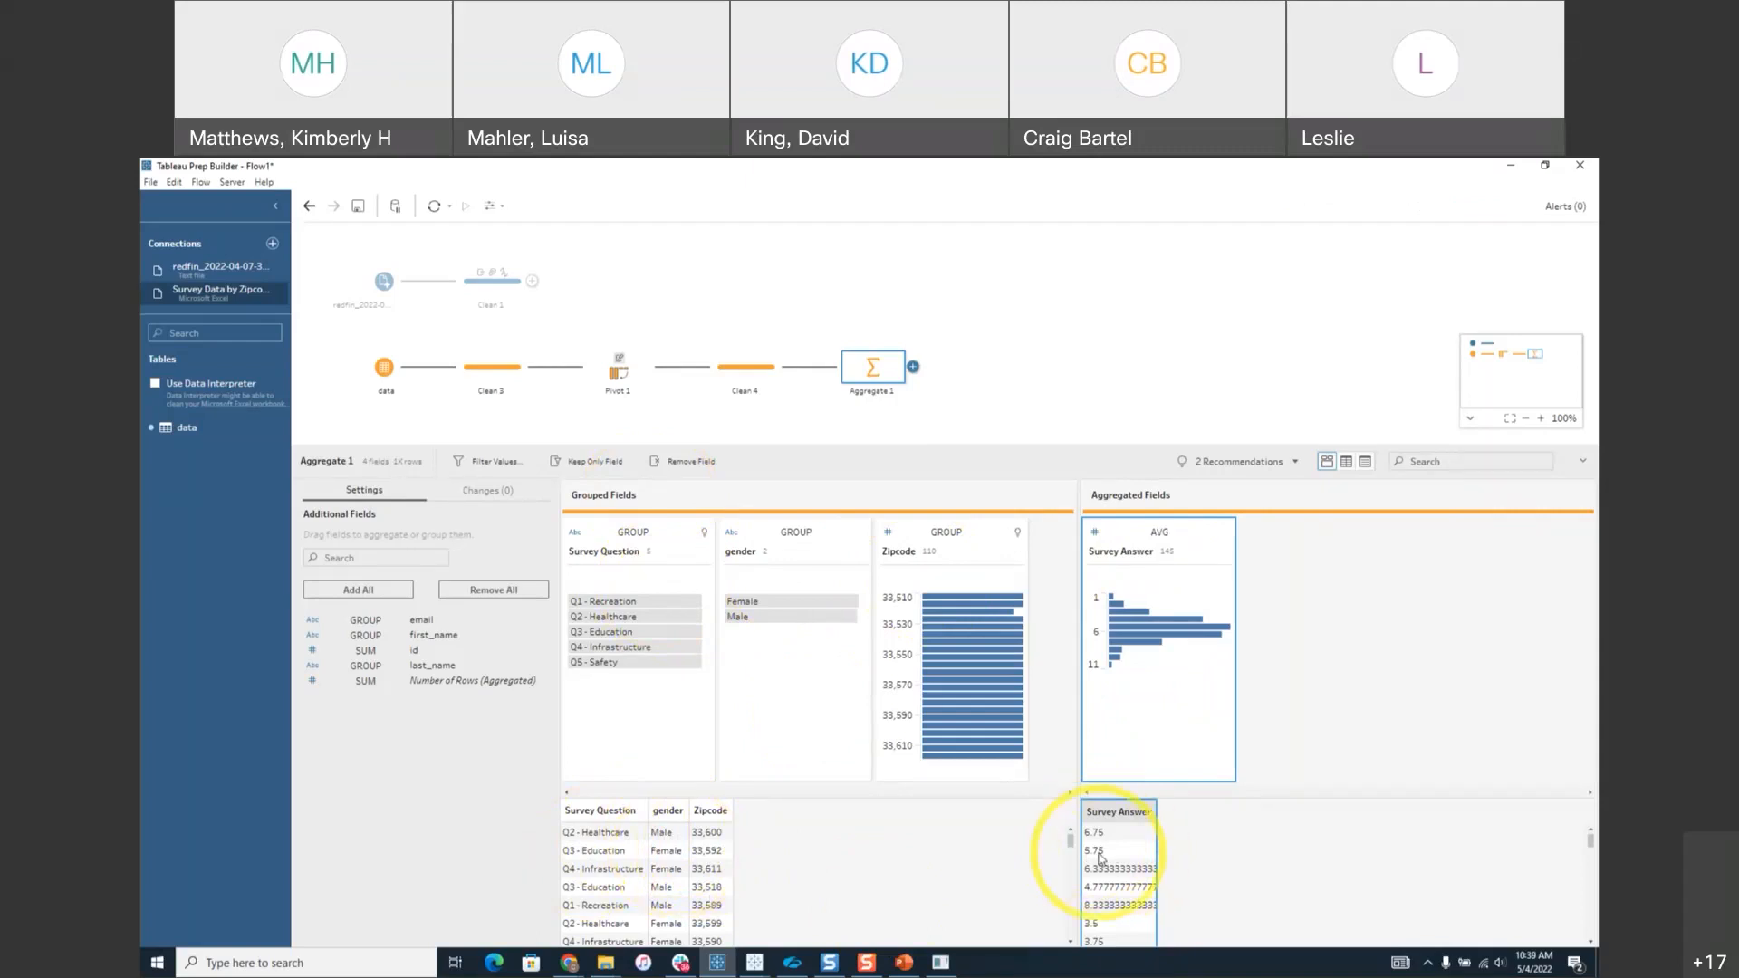
Add a Clean 5 step after Aggregate 1 and change Zipcode's data type to String.
{"action": "left_click", "coordinate": [913, 367]}
{"action": "left_click", "coordinate": [942, 404]}
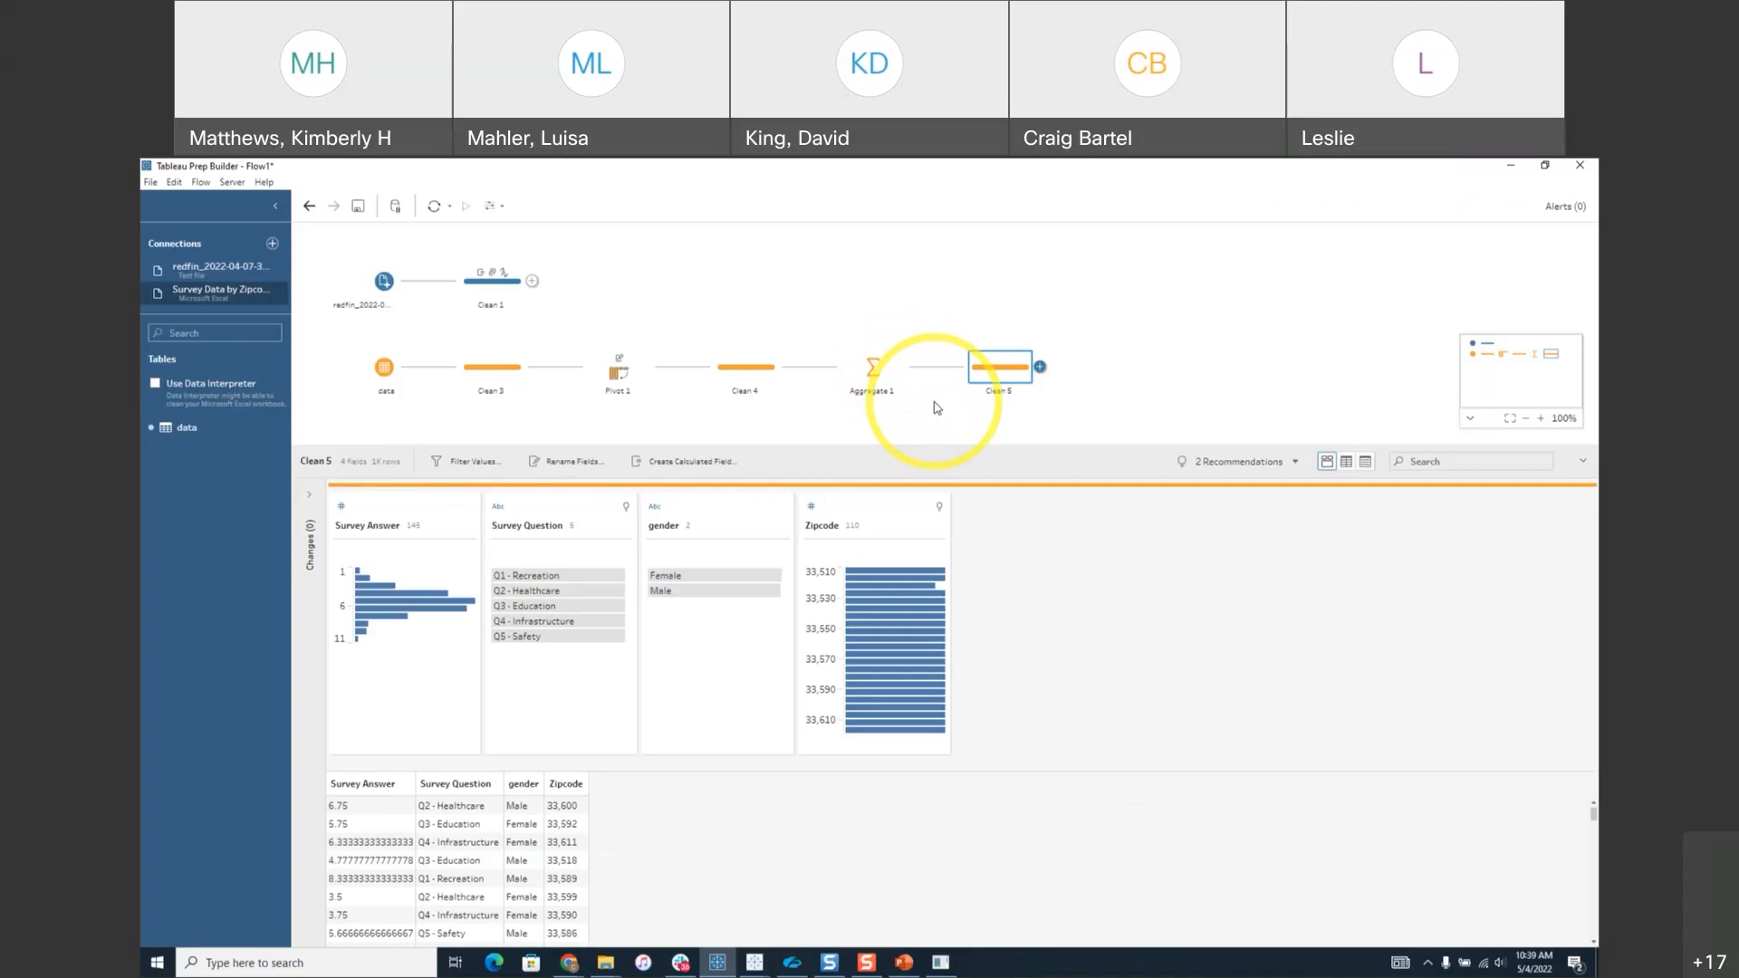
{"action": "left_click", "coordinate": [811, 510]}
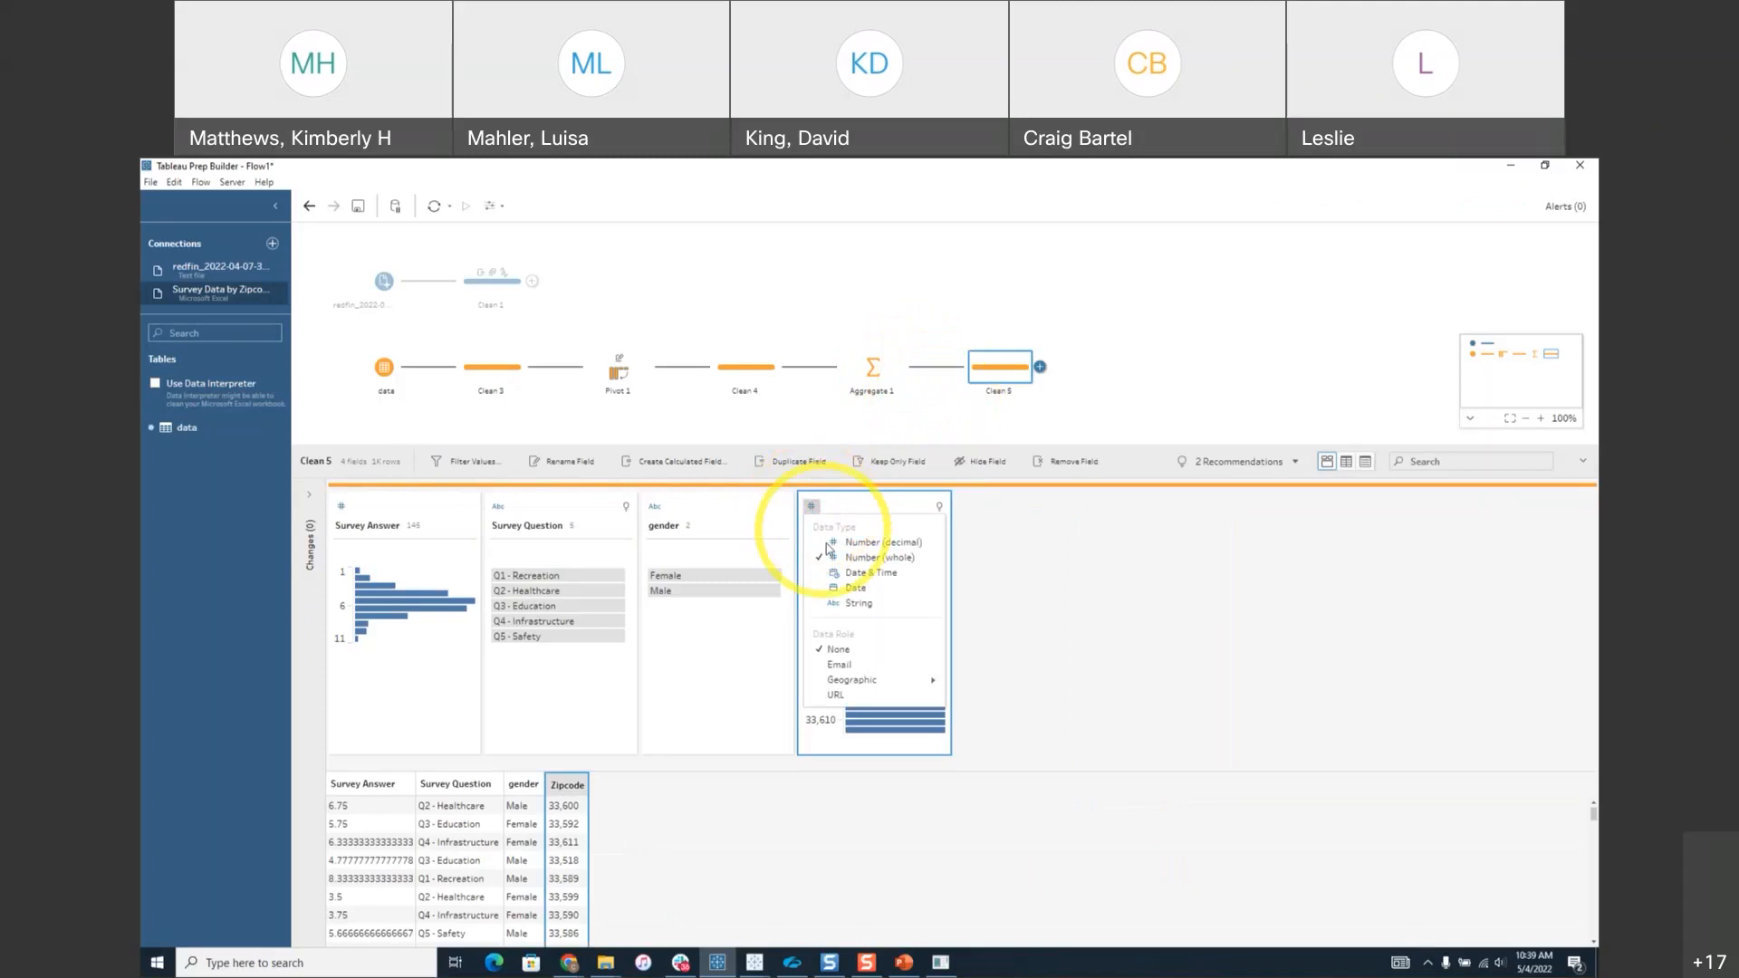
{"action": "left_click", "coordinate": [843, 604]}
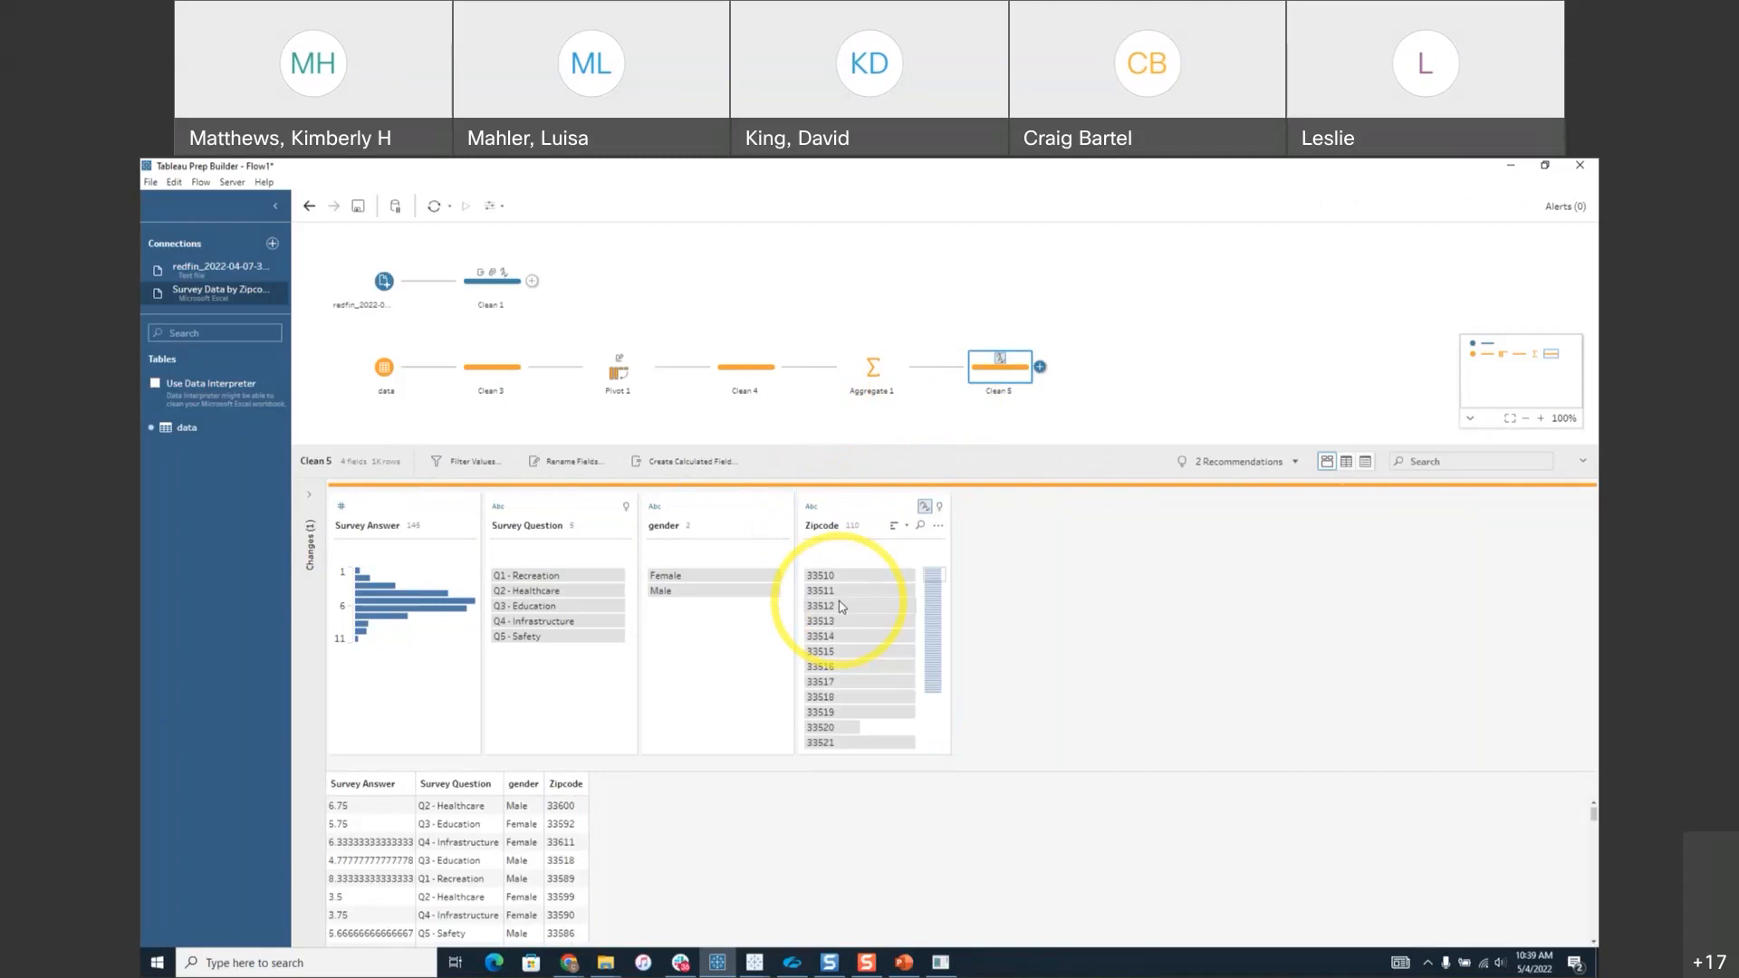
{"action": "mouse_move", "coordinate": [842, 607]}
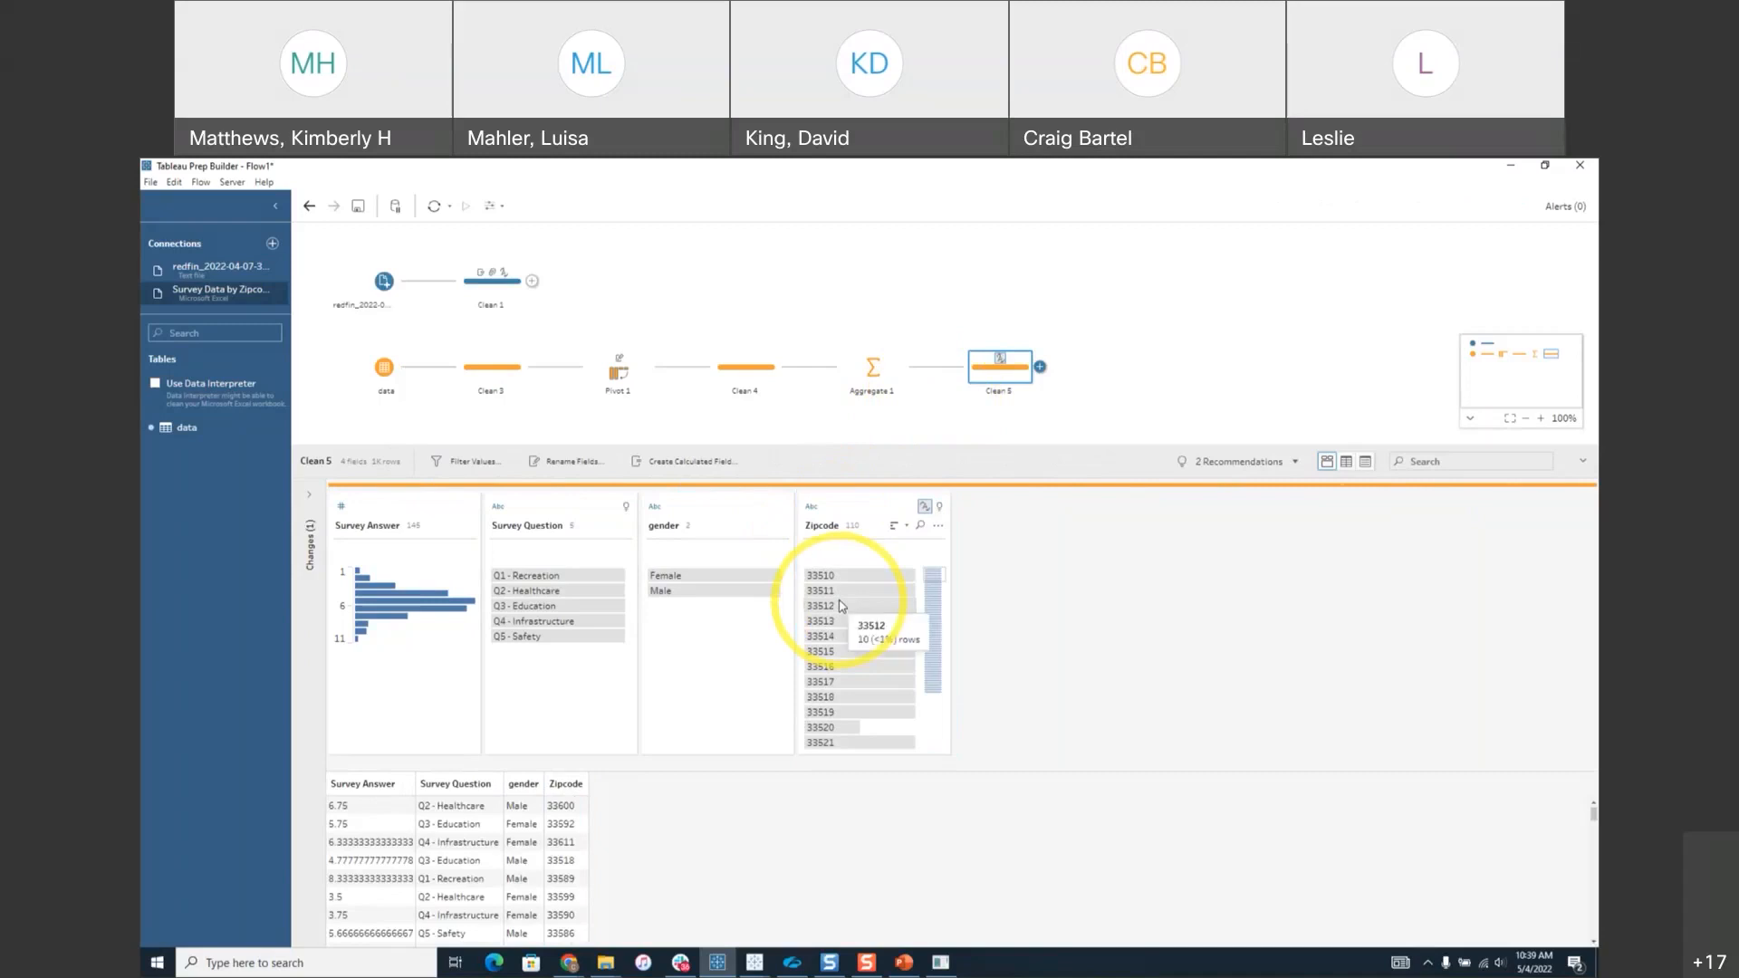
Rename the Clean 1 step to Listings and the Clean 5 step to Survey Results.
{"action": "double_click", "coordinate": [498, 306]}
{"action": "type", "text": "4"}
{"action": "type", "text": "istings"}
{"action": "key", "text": "Return"}
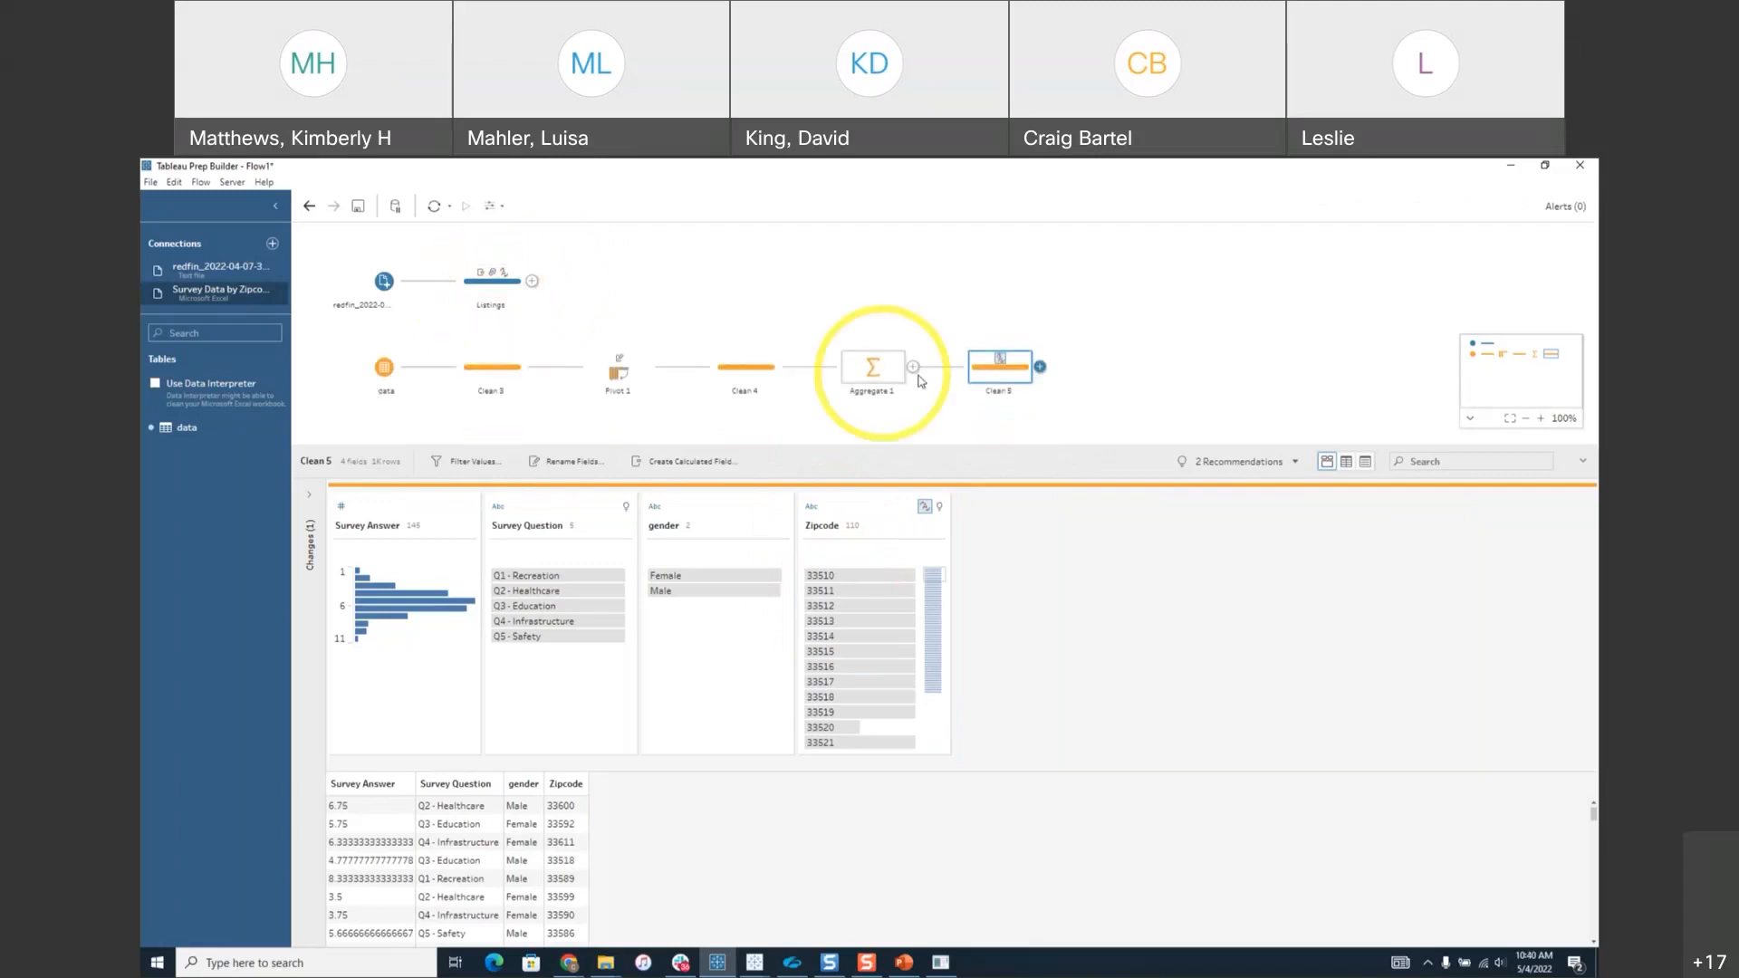
{"action": "left_click", "coordinate": [1000, 392]}
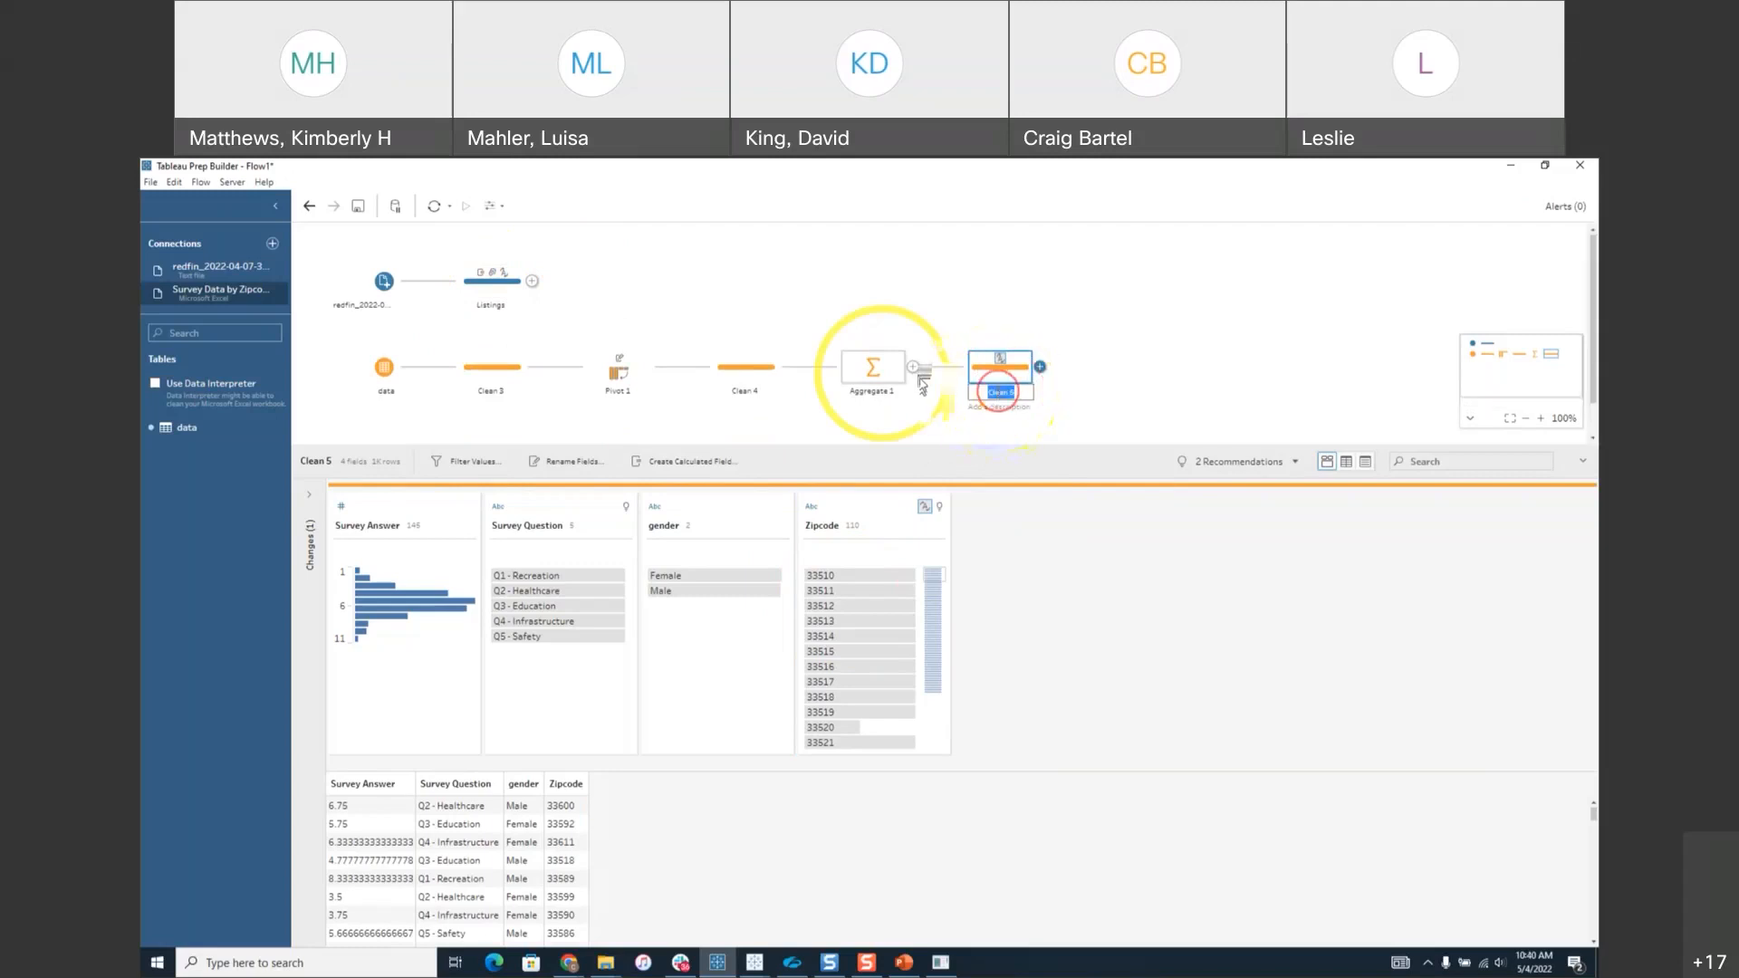
{"action": "type", "text": "Survey Results"}
{"action": "key", "text": "Return"}
{"action": "left_click", "coordinate": [1001, 395]}
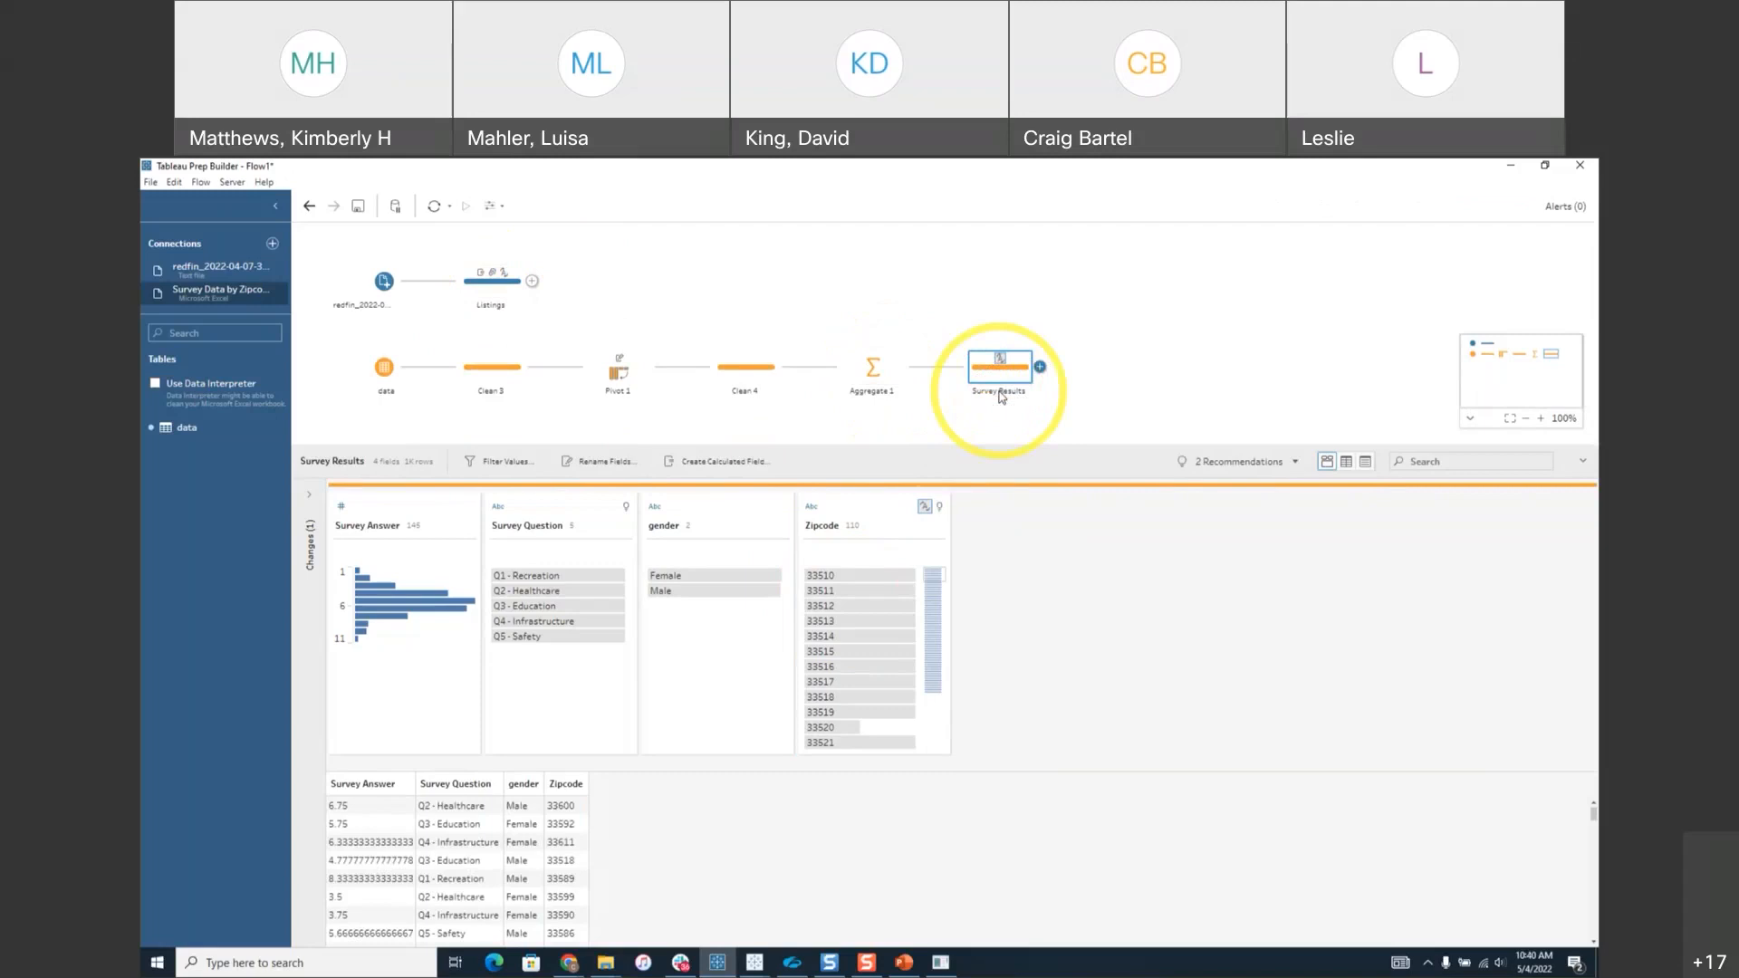
Give Survey Results the description 'This survey was done on 5/3/2022'.
{"action": "right_click", "coordinate": [1002, 391]}
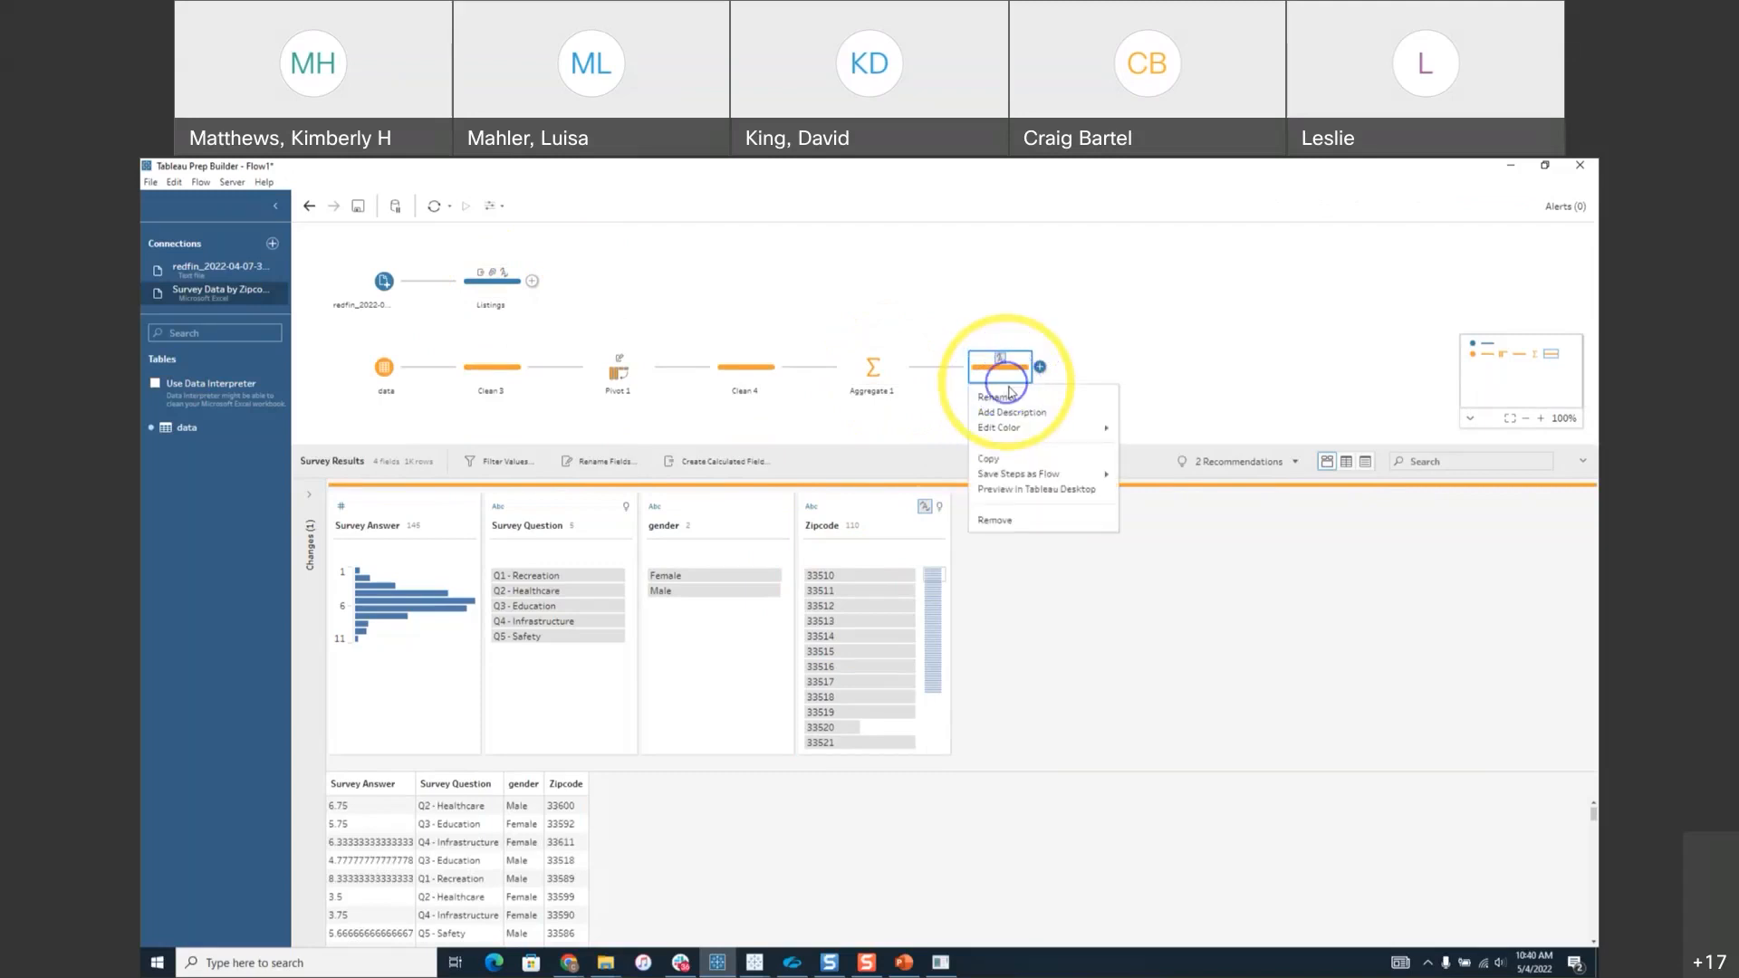
{"action": "left_click", "coordinate": [1051, 412]}
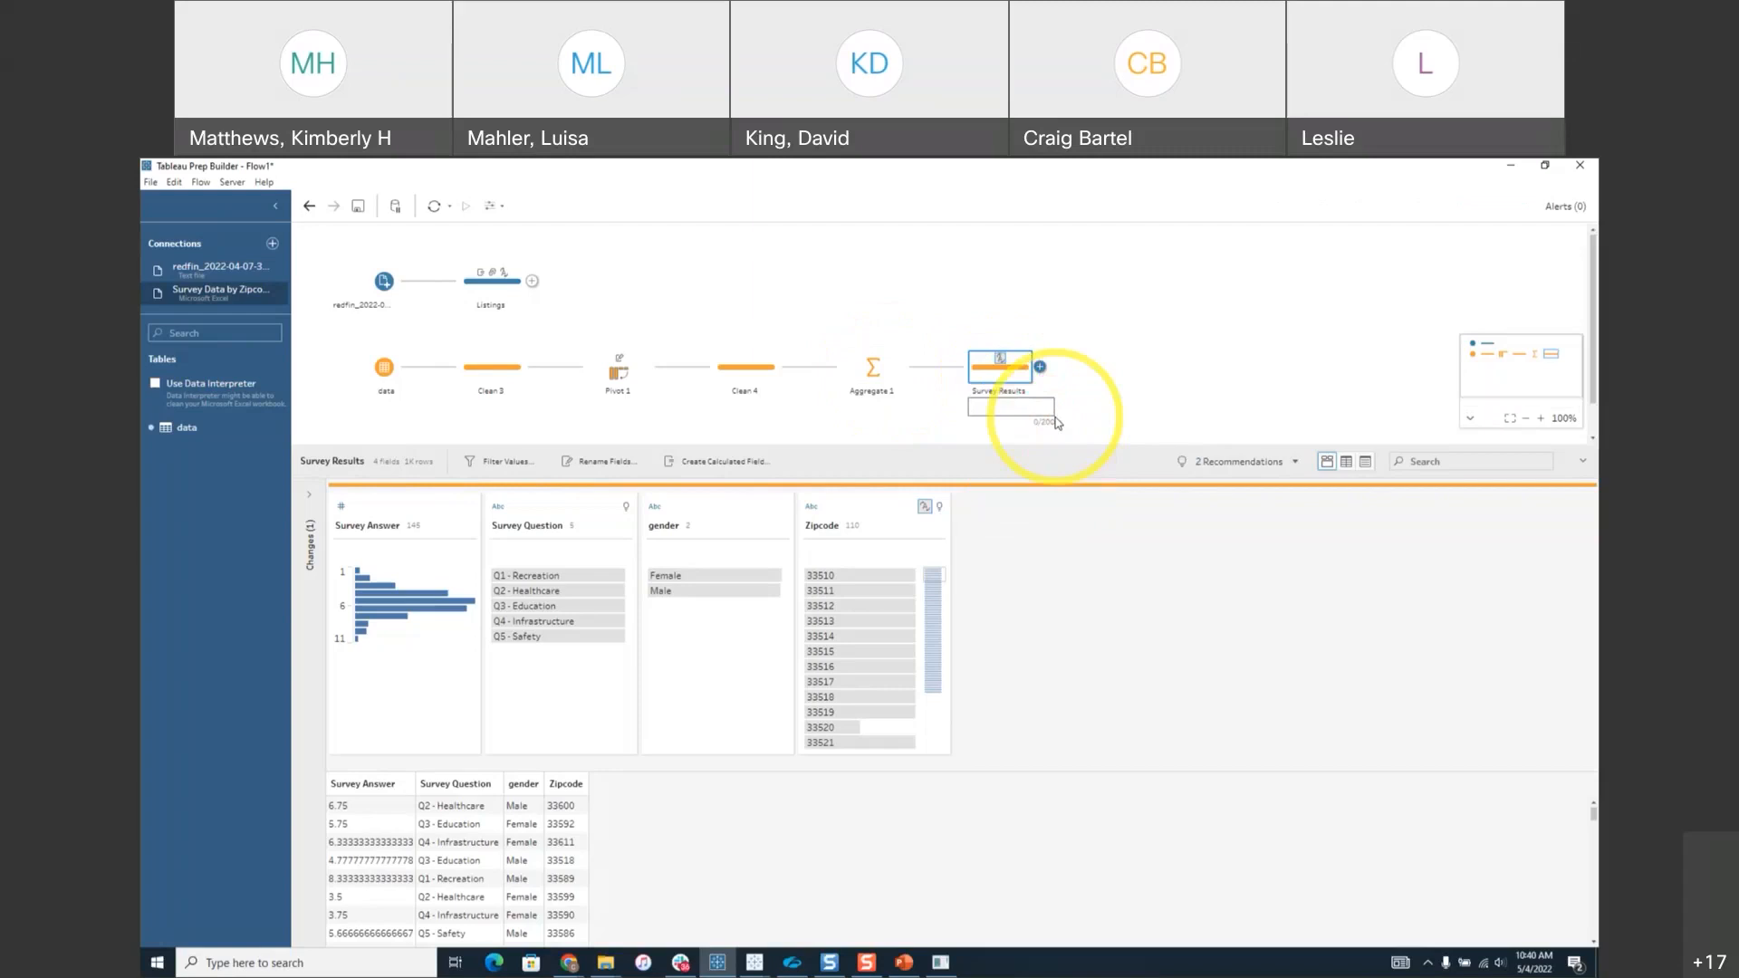
{"action": "type", "text": "This"}
{"action": "type", "text": "i"}
{"action": "type", "text": " survey was done on "}
{"action": "type", "text": "5/3/2022"}
{"action": "left_click", "coordinate": [1057, 422]}
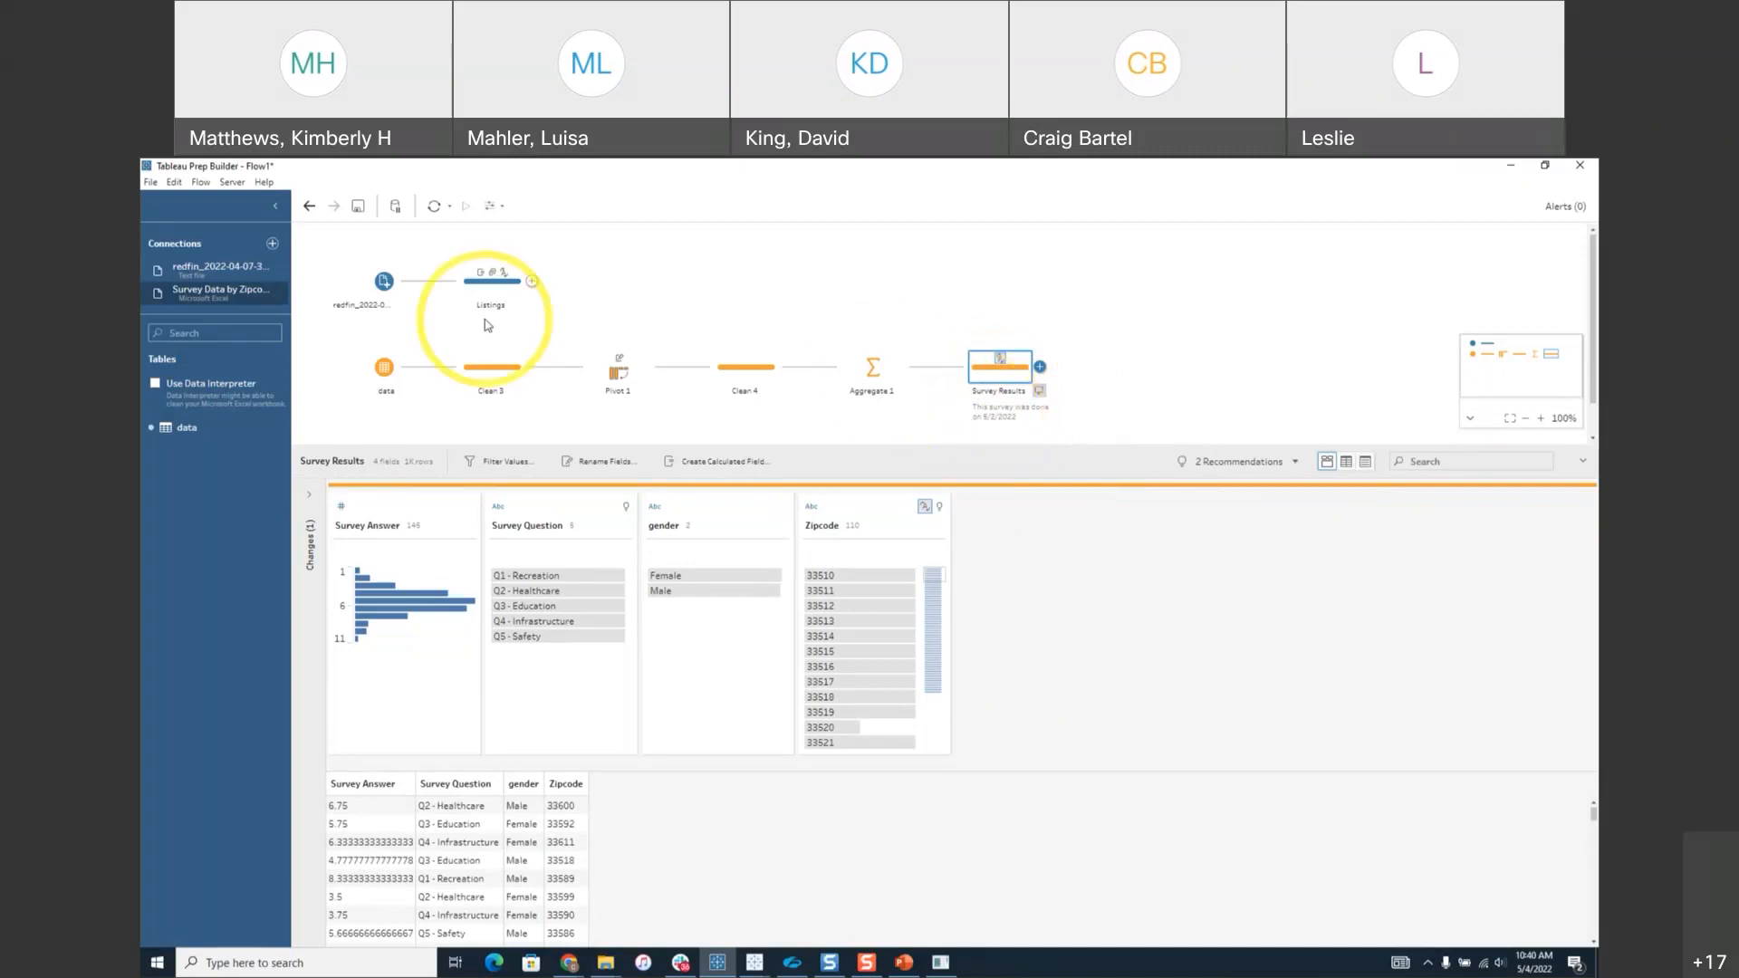
Drop the Listings step onto Survey Results to create an inner Join 1.
{"action": "left_click_drag", "start_coordinate": [505, 291], "coordinate": [1002, 373]}
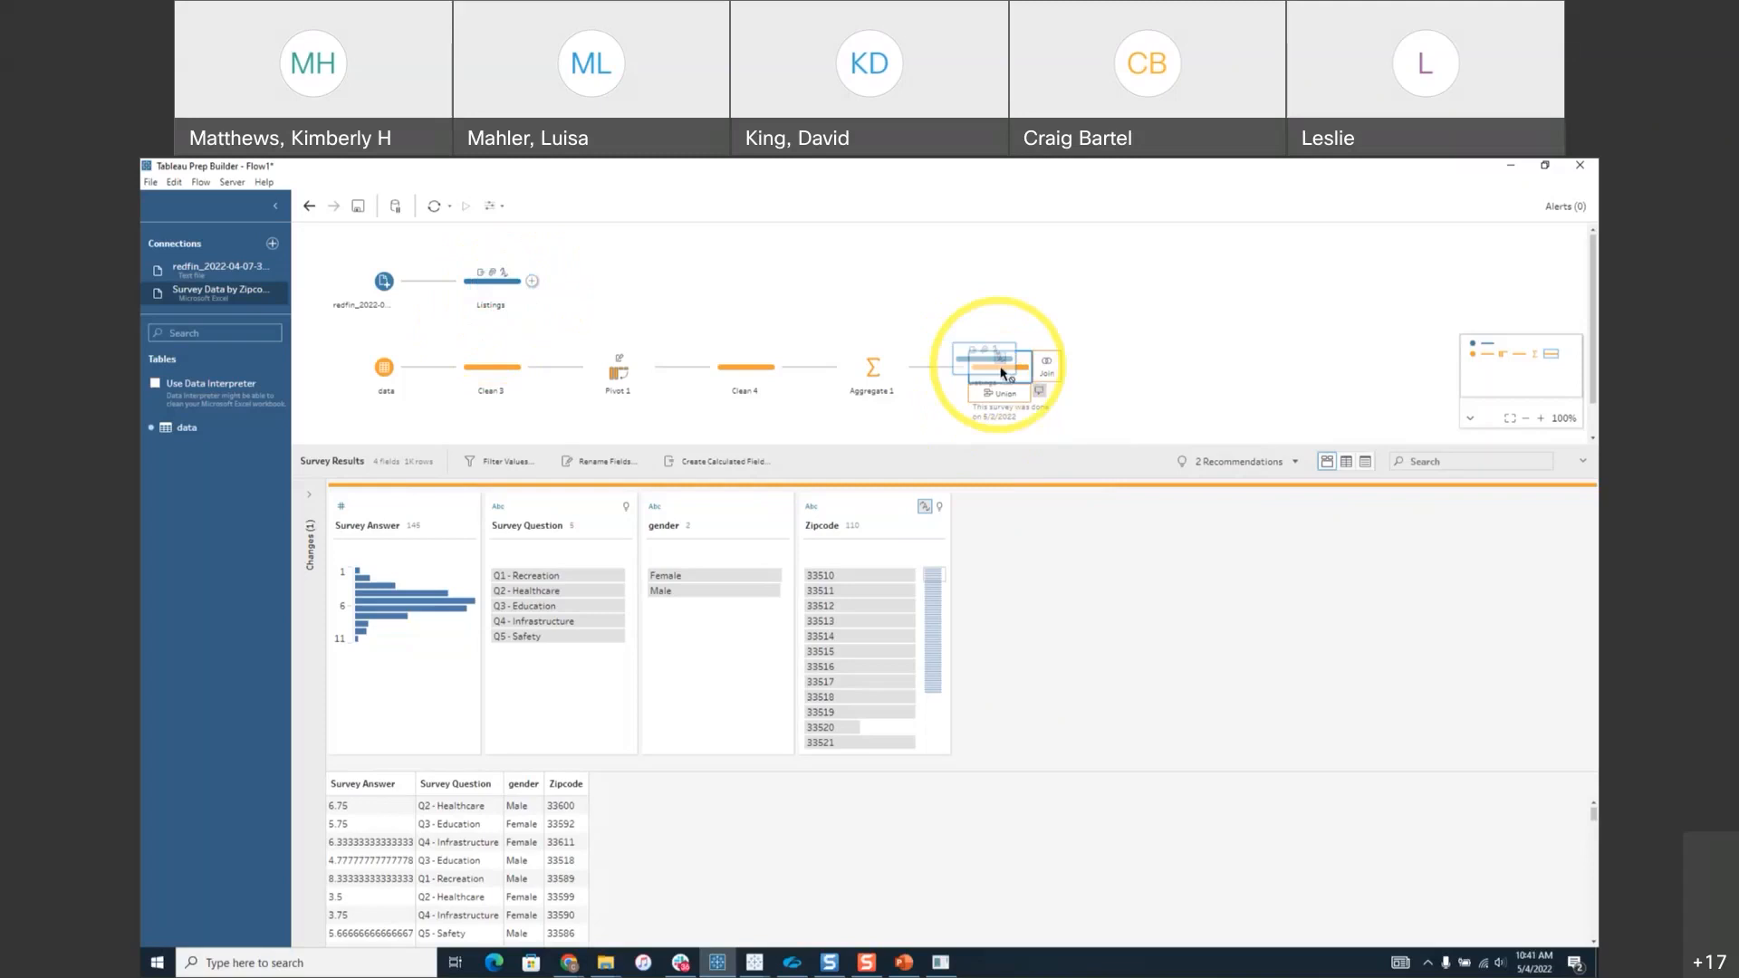
{"action": "left_click_drag", "start_coordinate": [1003, 373], "coordinate": [1051, 373]}
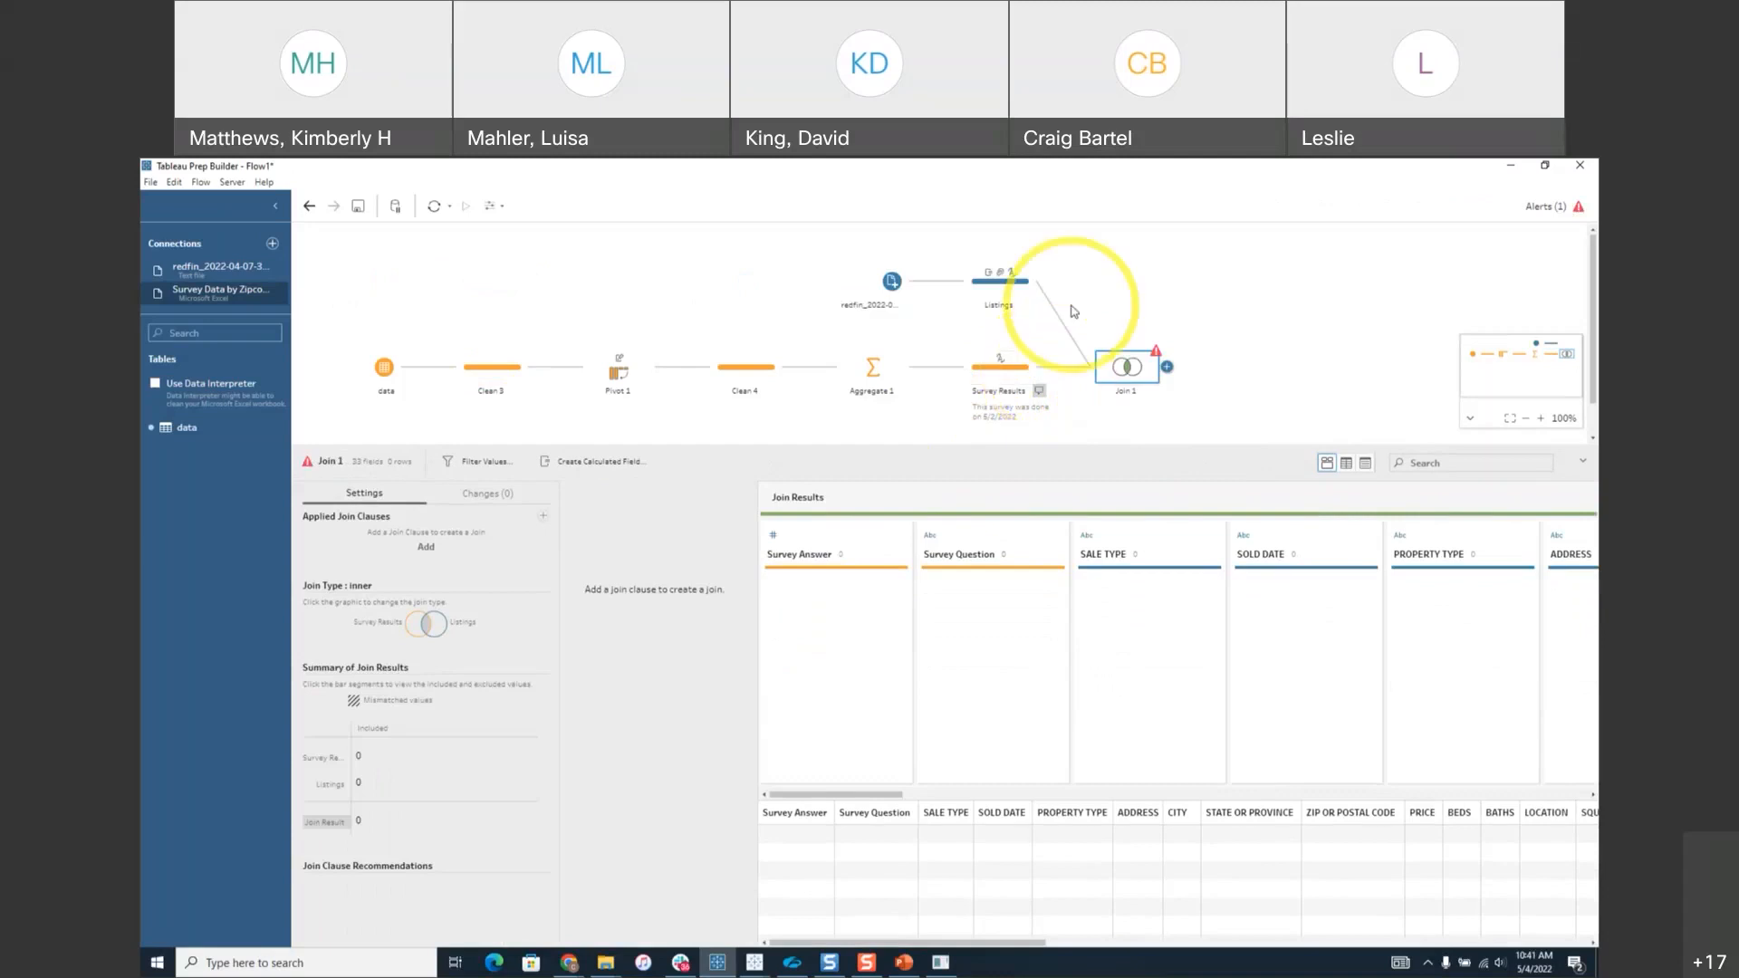
{"action": "mouse_move", "coordinate": [1156, 351]}
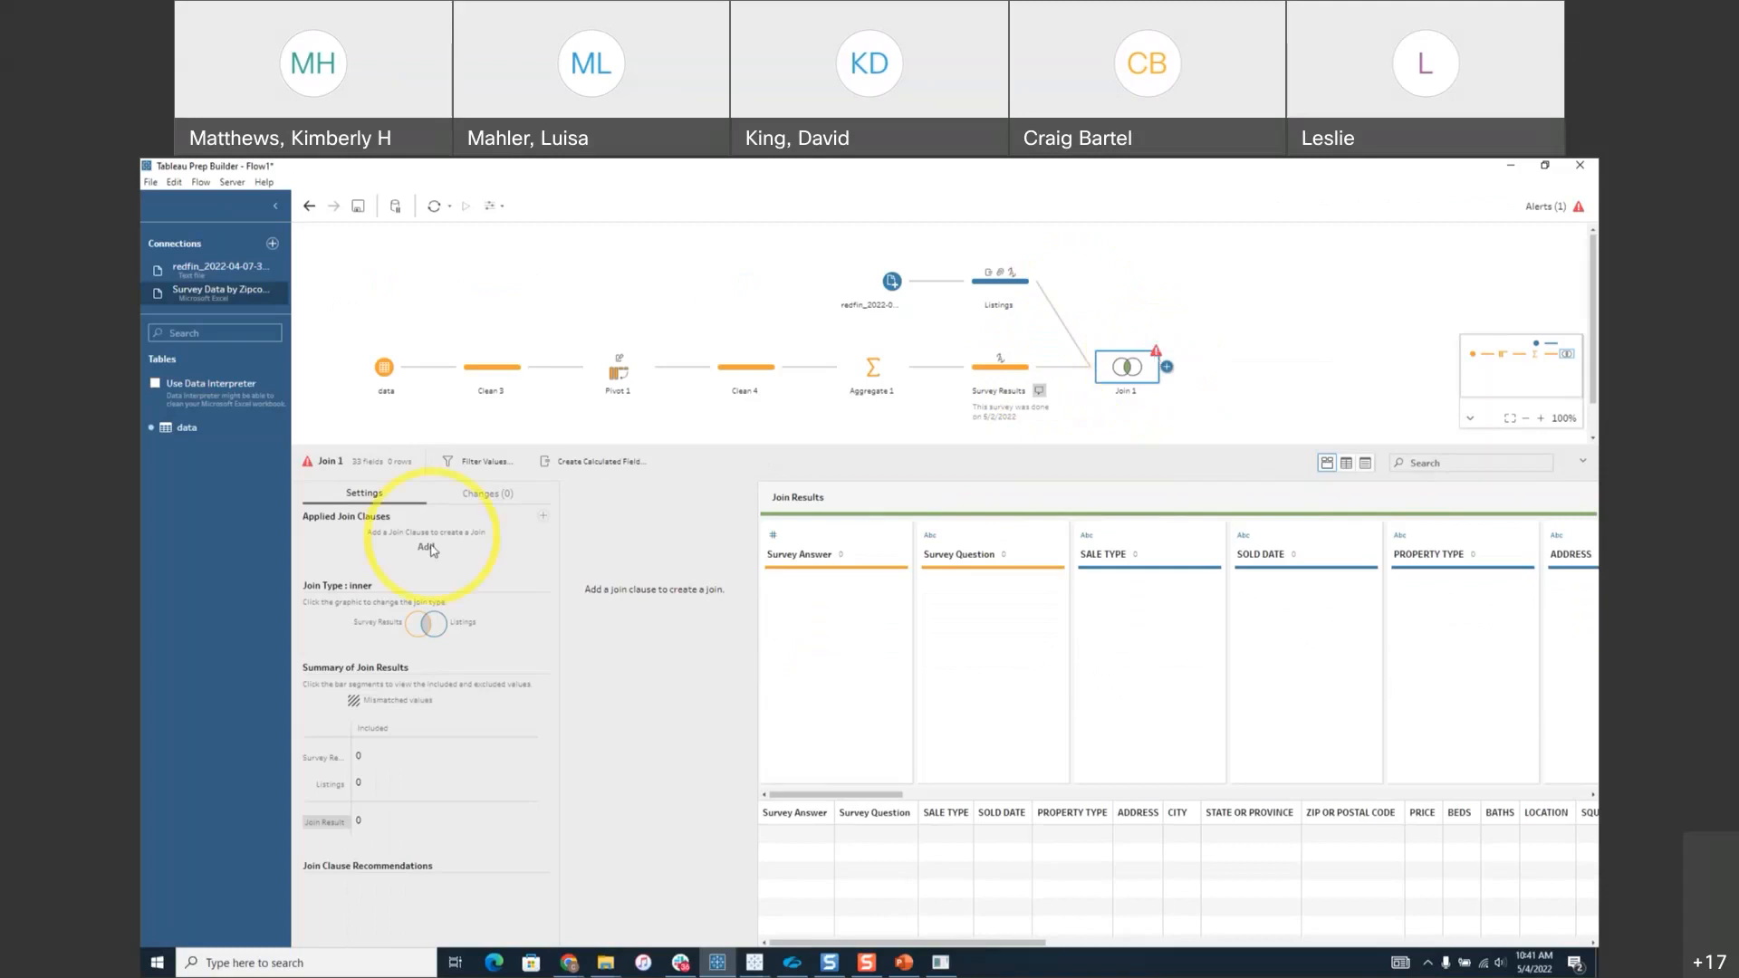
Set Join 1's clause to Zipcode equals ZIP OR POSTAL CODE, giving 16,240 joined rows.
{"action": "left_click", "coordinate": [544, 516]}
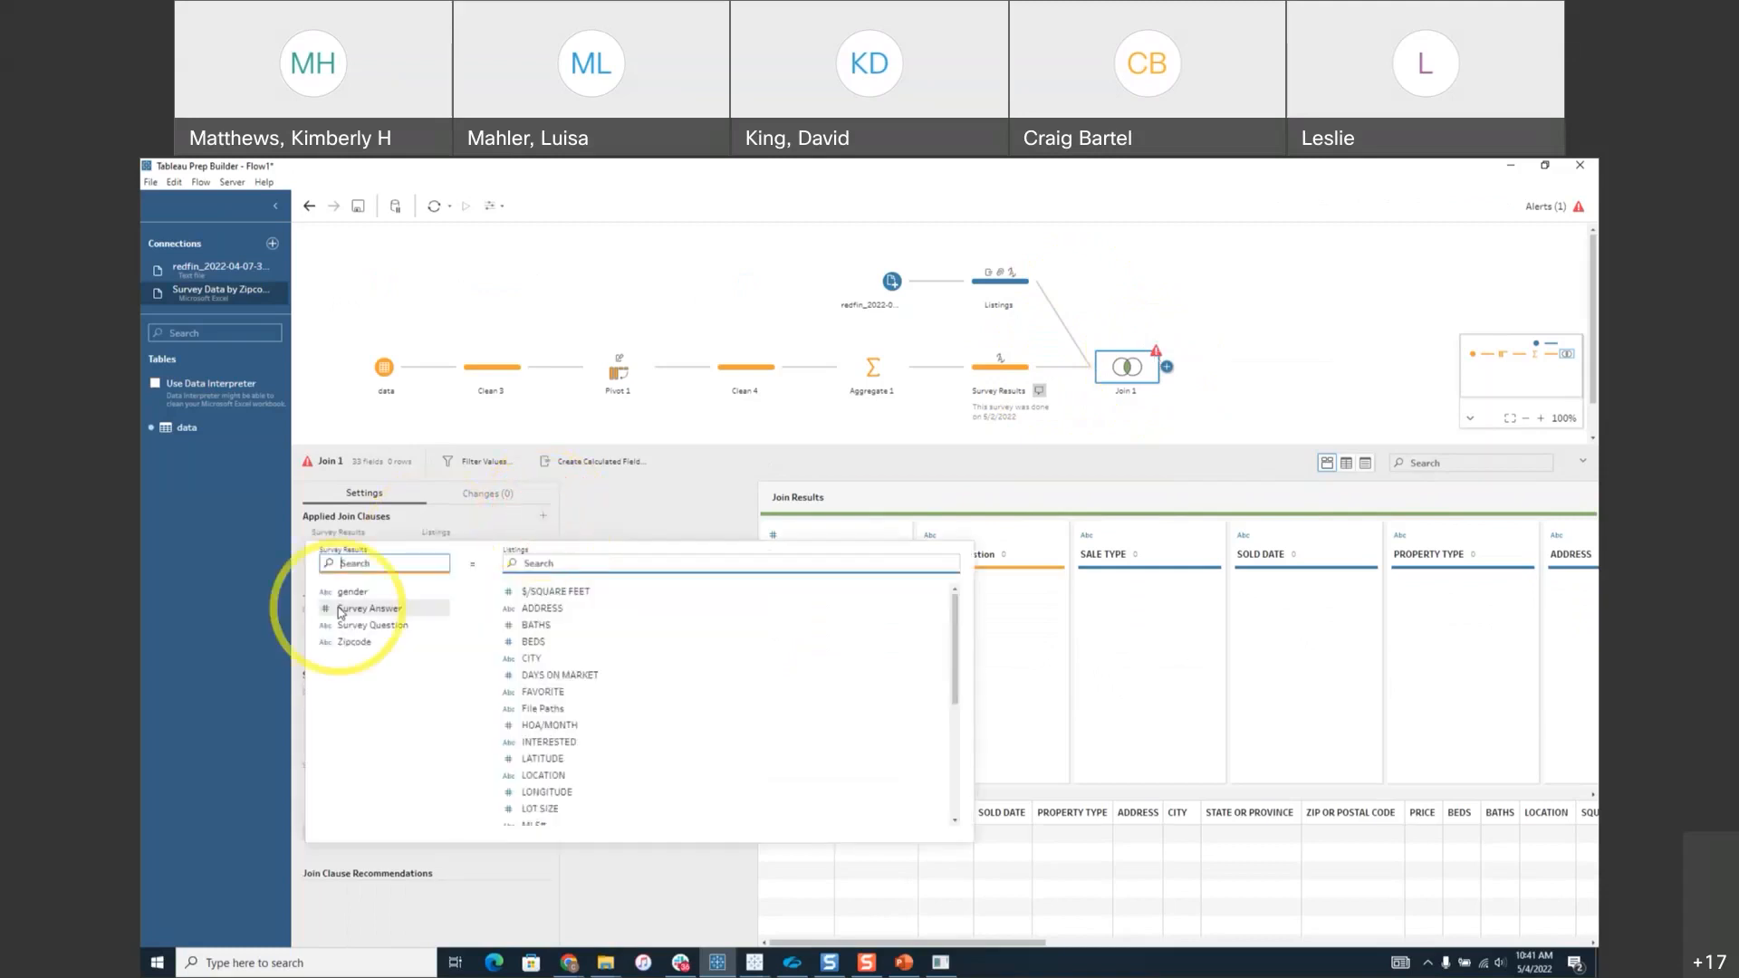
{"action": "left_click", "coordinate": [355, 641]}
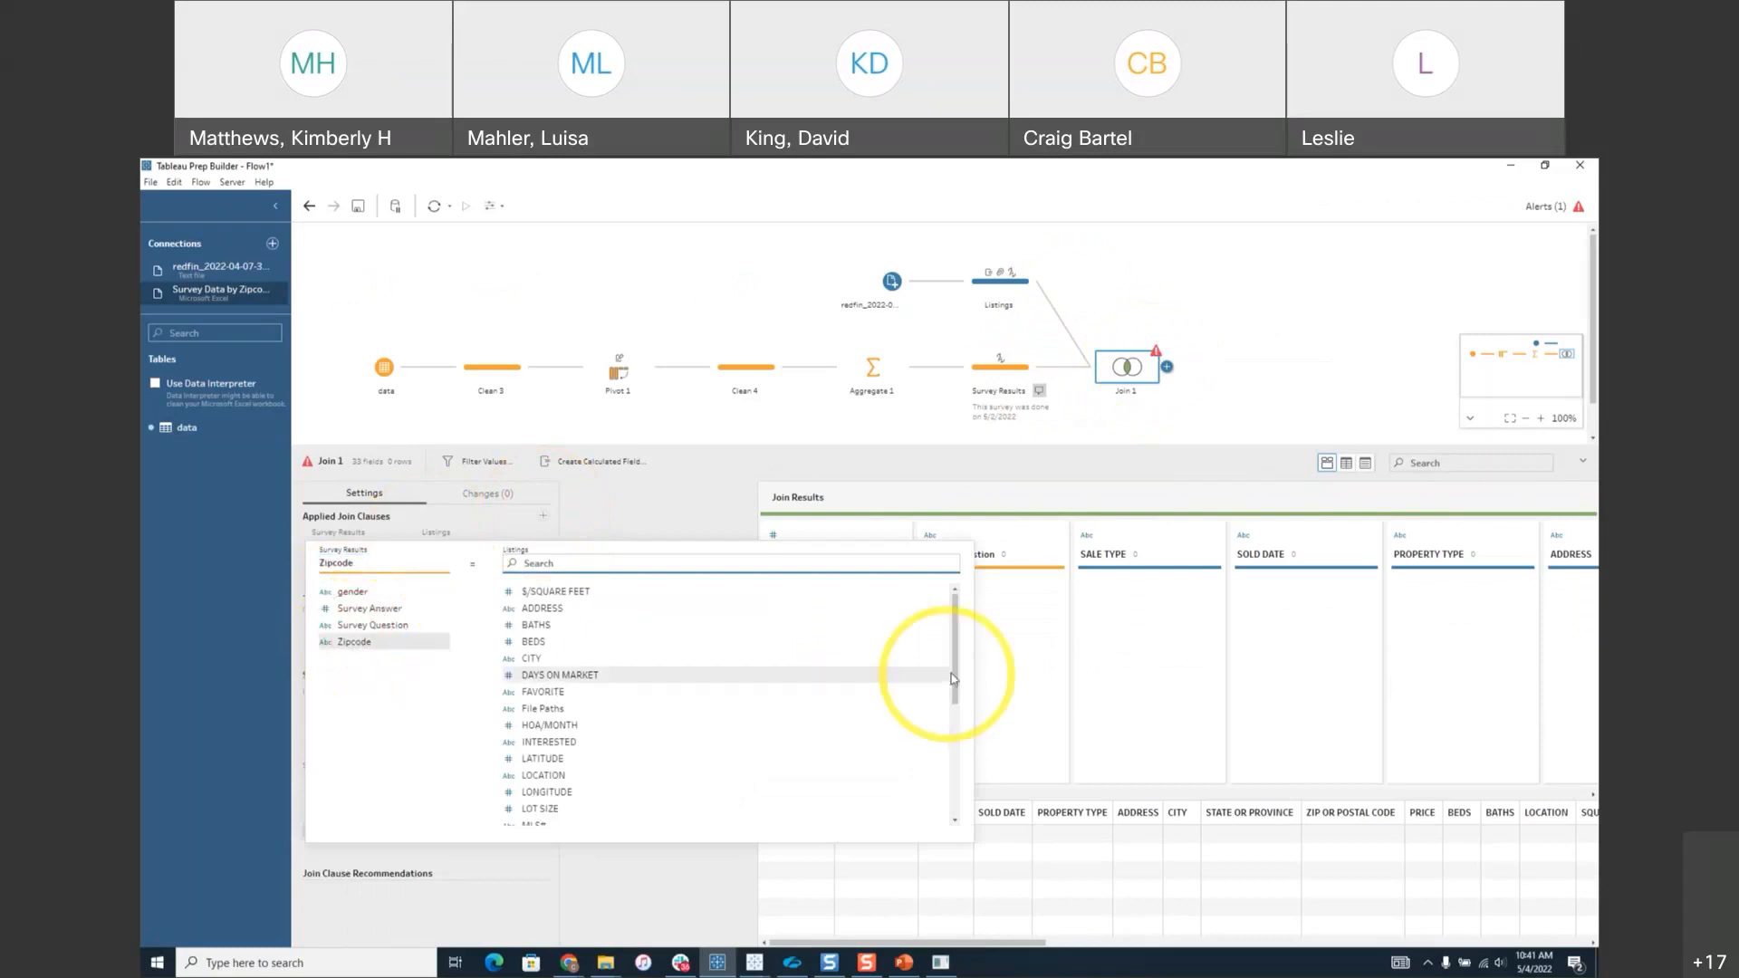
{"action": "left_click_drag", "start_coordinate": [953, 680], "coordinate": [566, 678]}
{"action": "scroll", "coordinate": [567, 678], "scroll_direction": "down", "scroll_amount": 3}
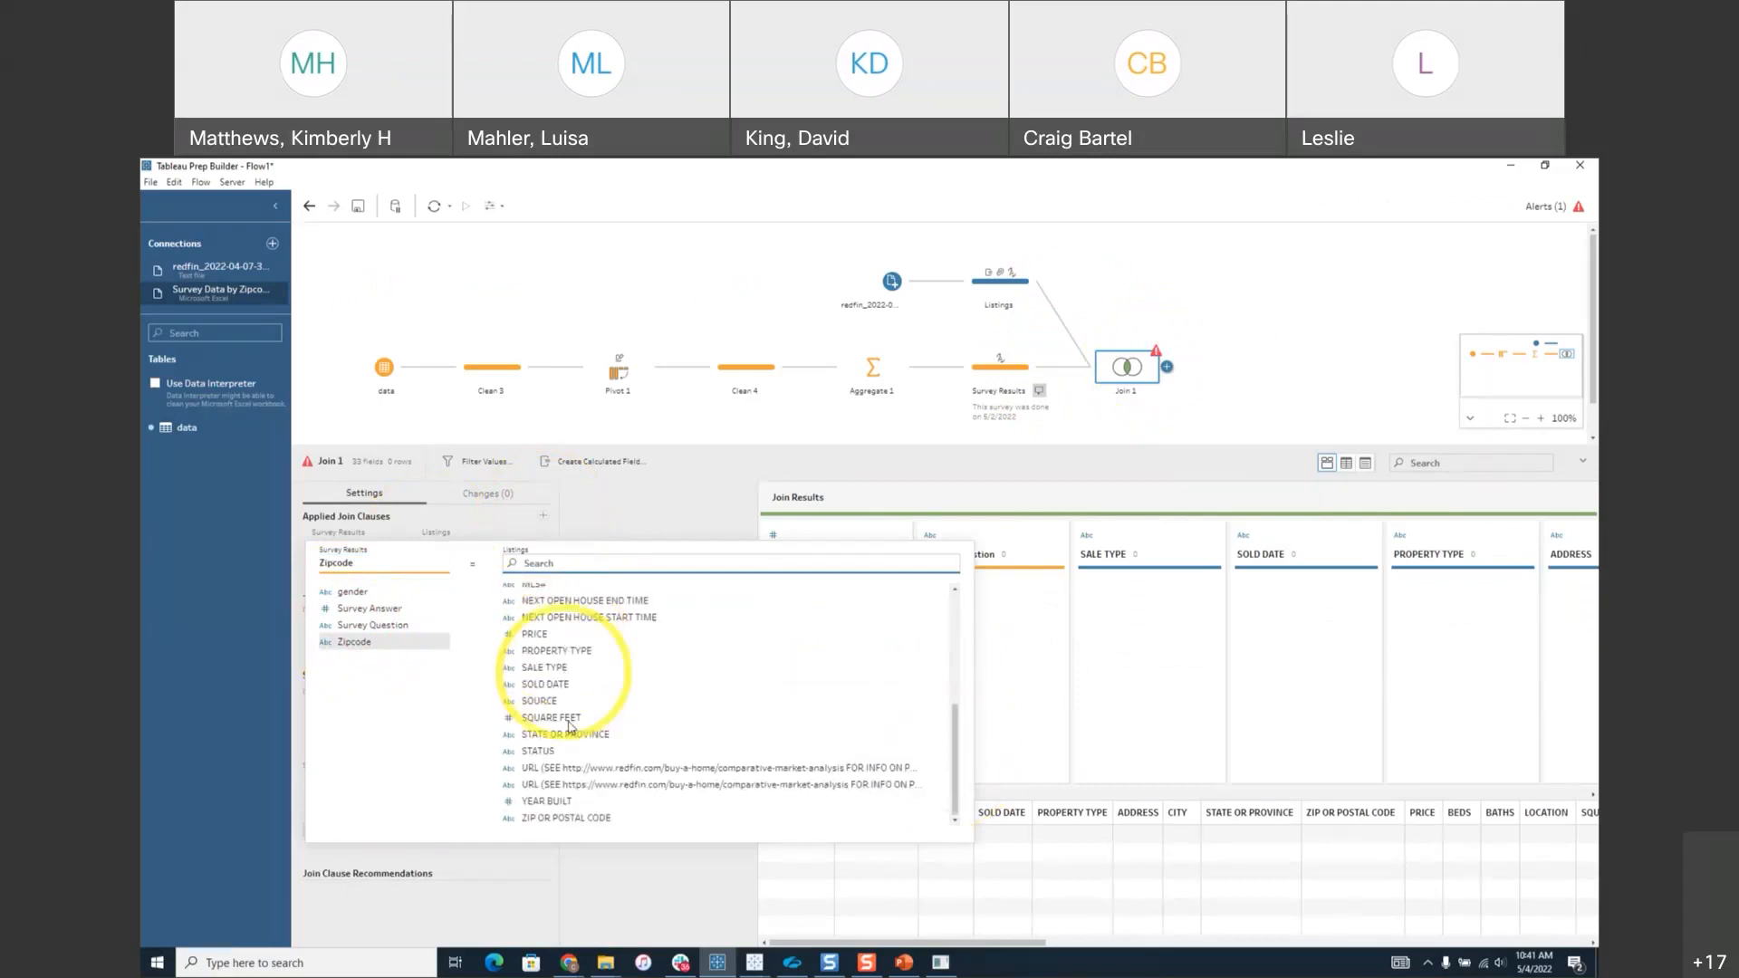
{"action": "left_click", "coordinate": [570, 818]}
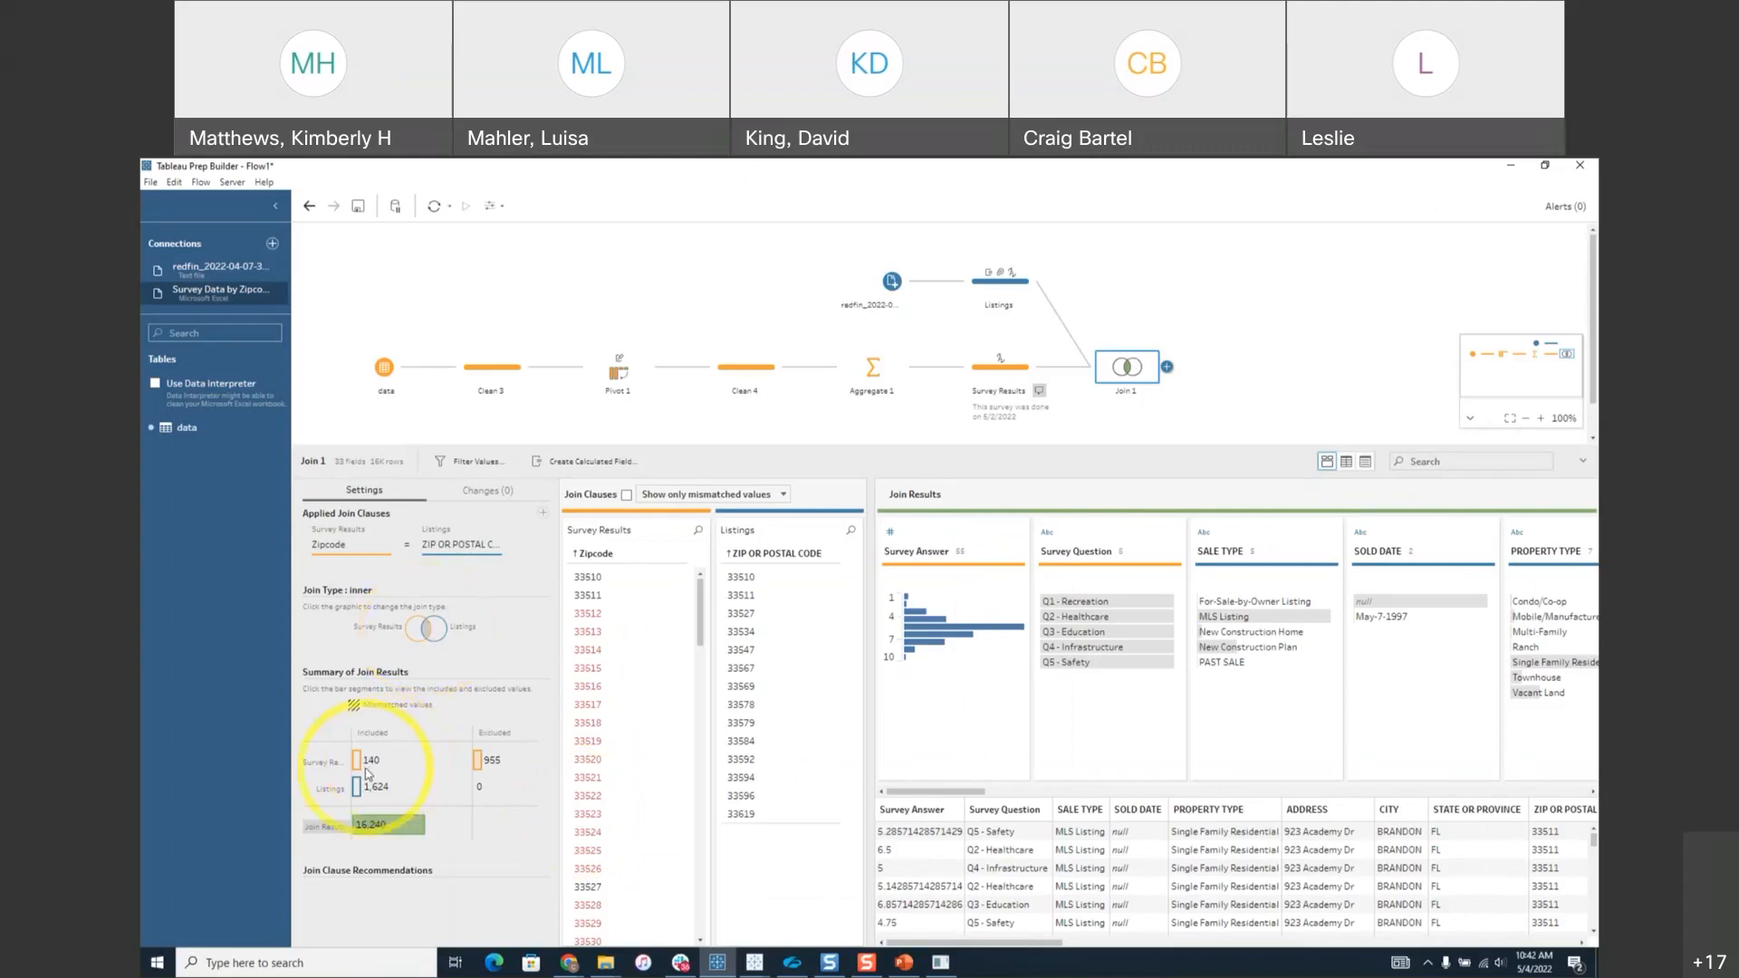
{"action": "mouse_move", "coordinate": [398, 835]}
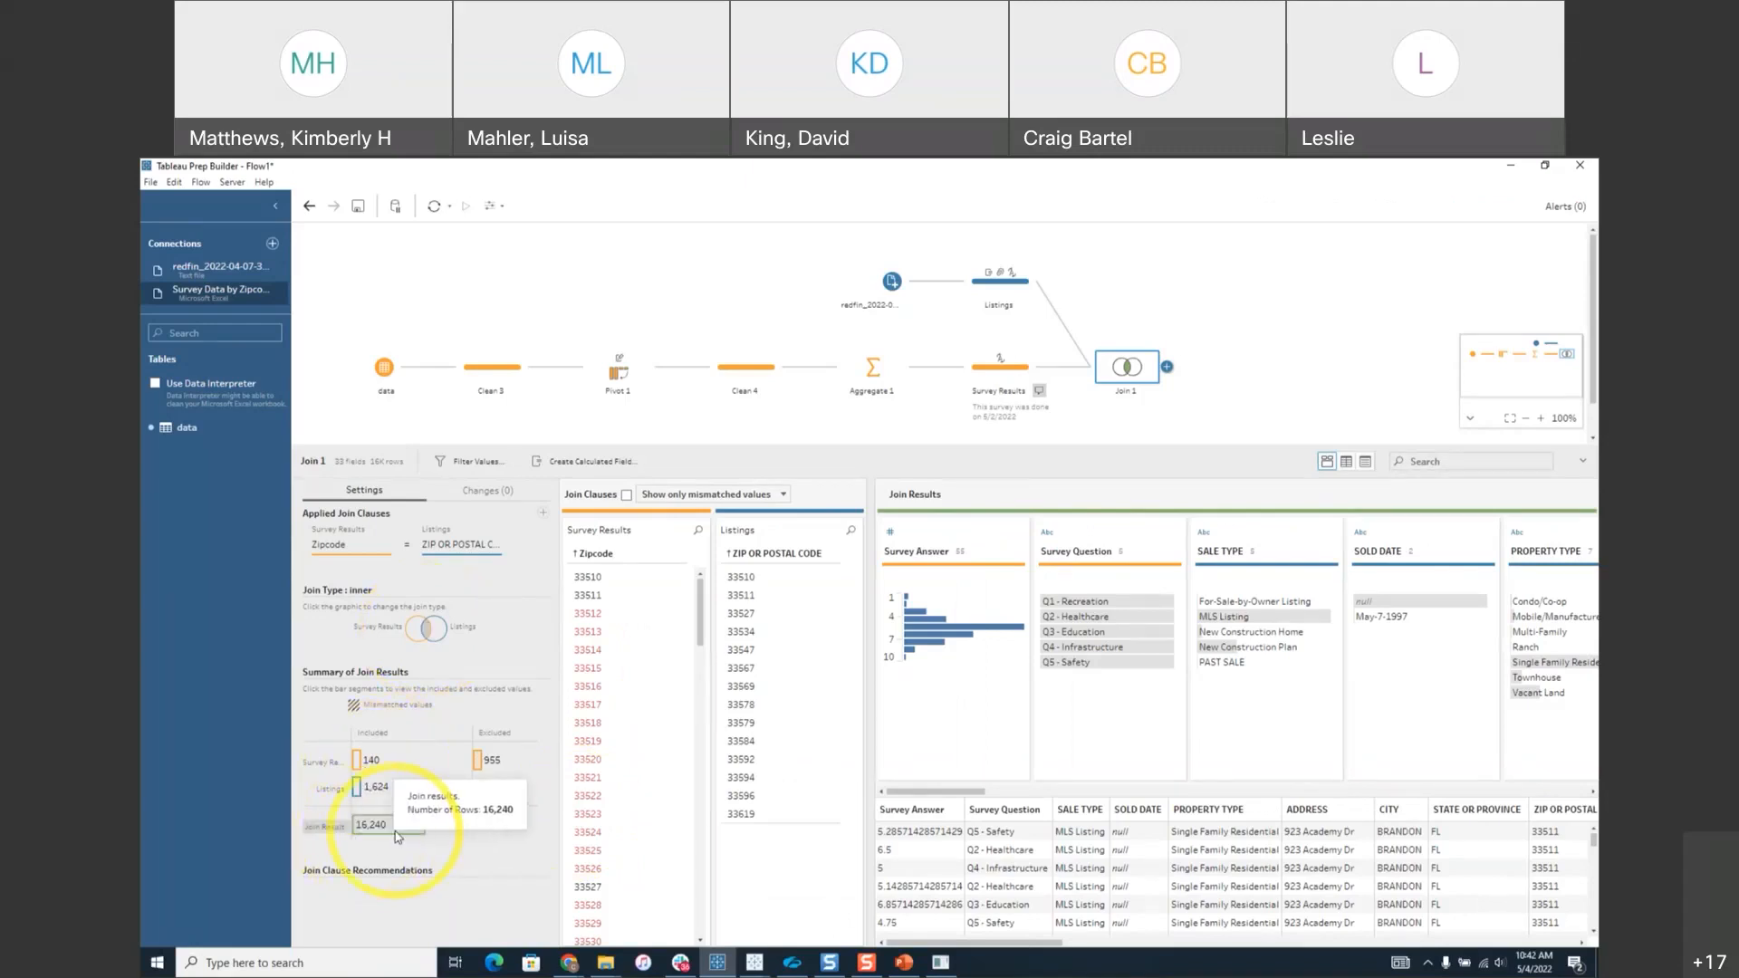
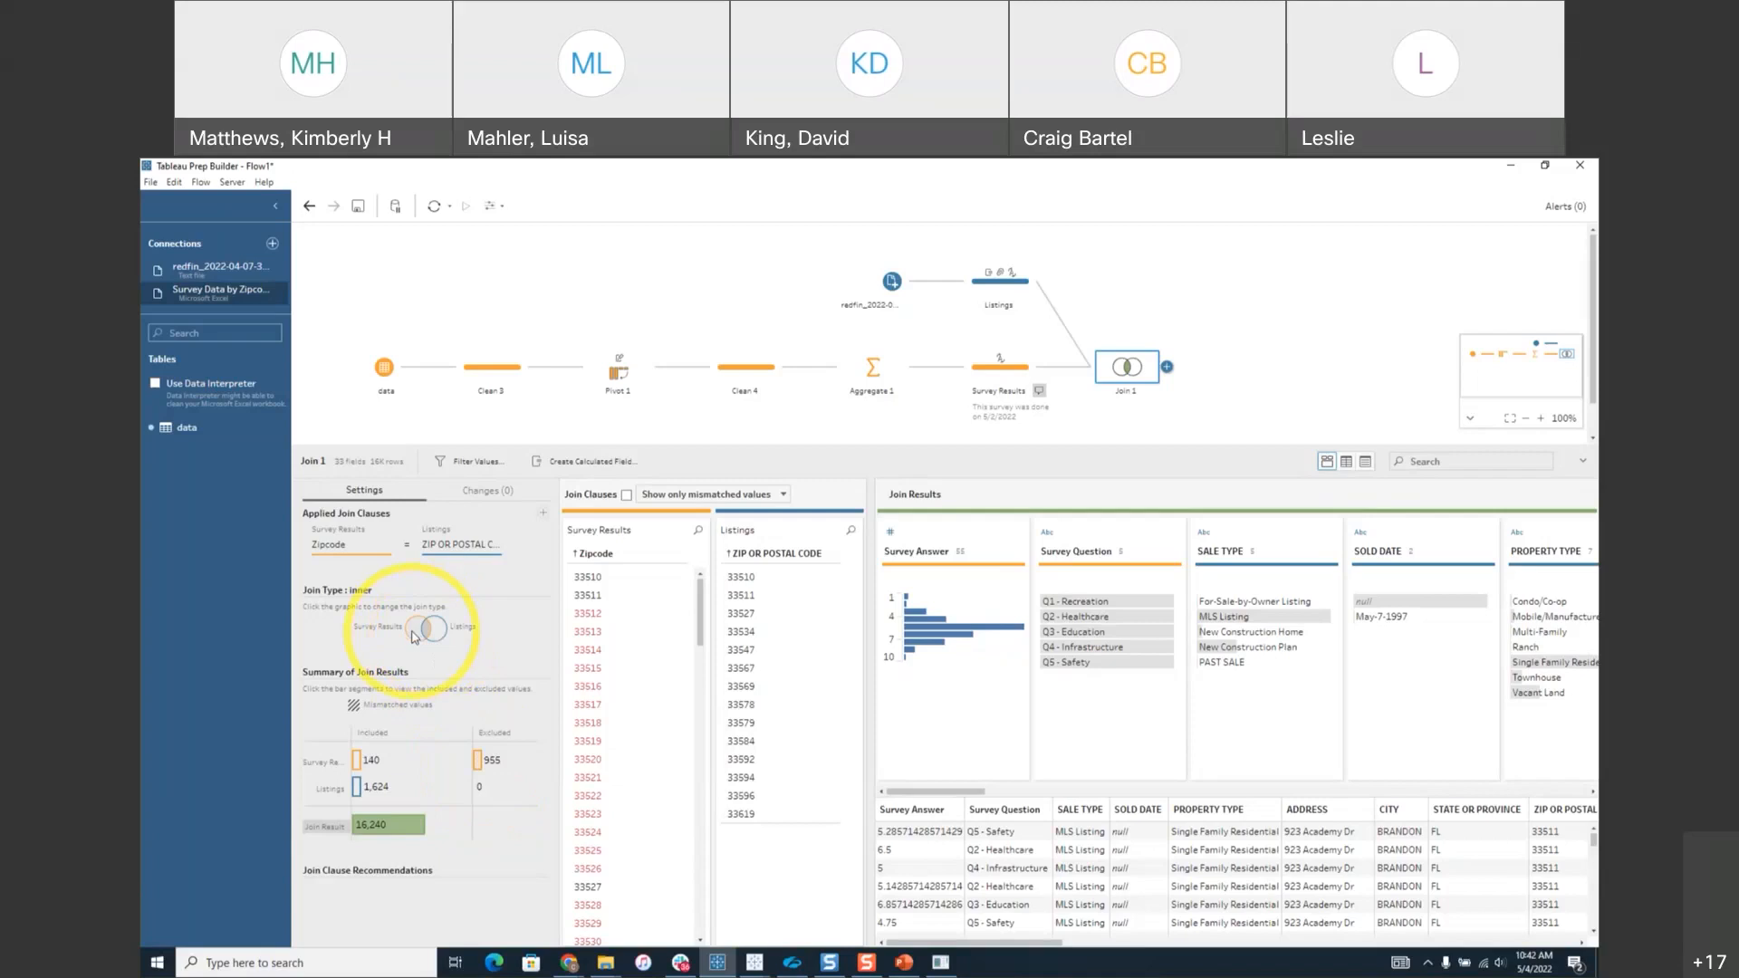
Try left and unmatched-only join types on Join 1, then restore the inner join.
{"action": "left_click", "coordinate": [419, 634]}
{"action": "left_click", "coordinate": [425, 635]}
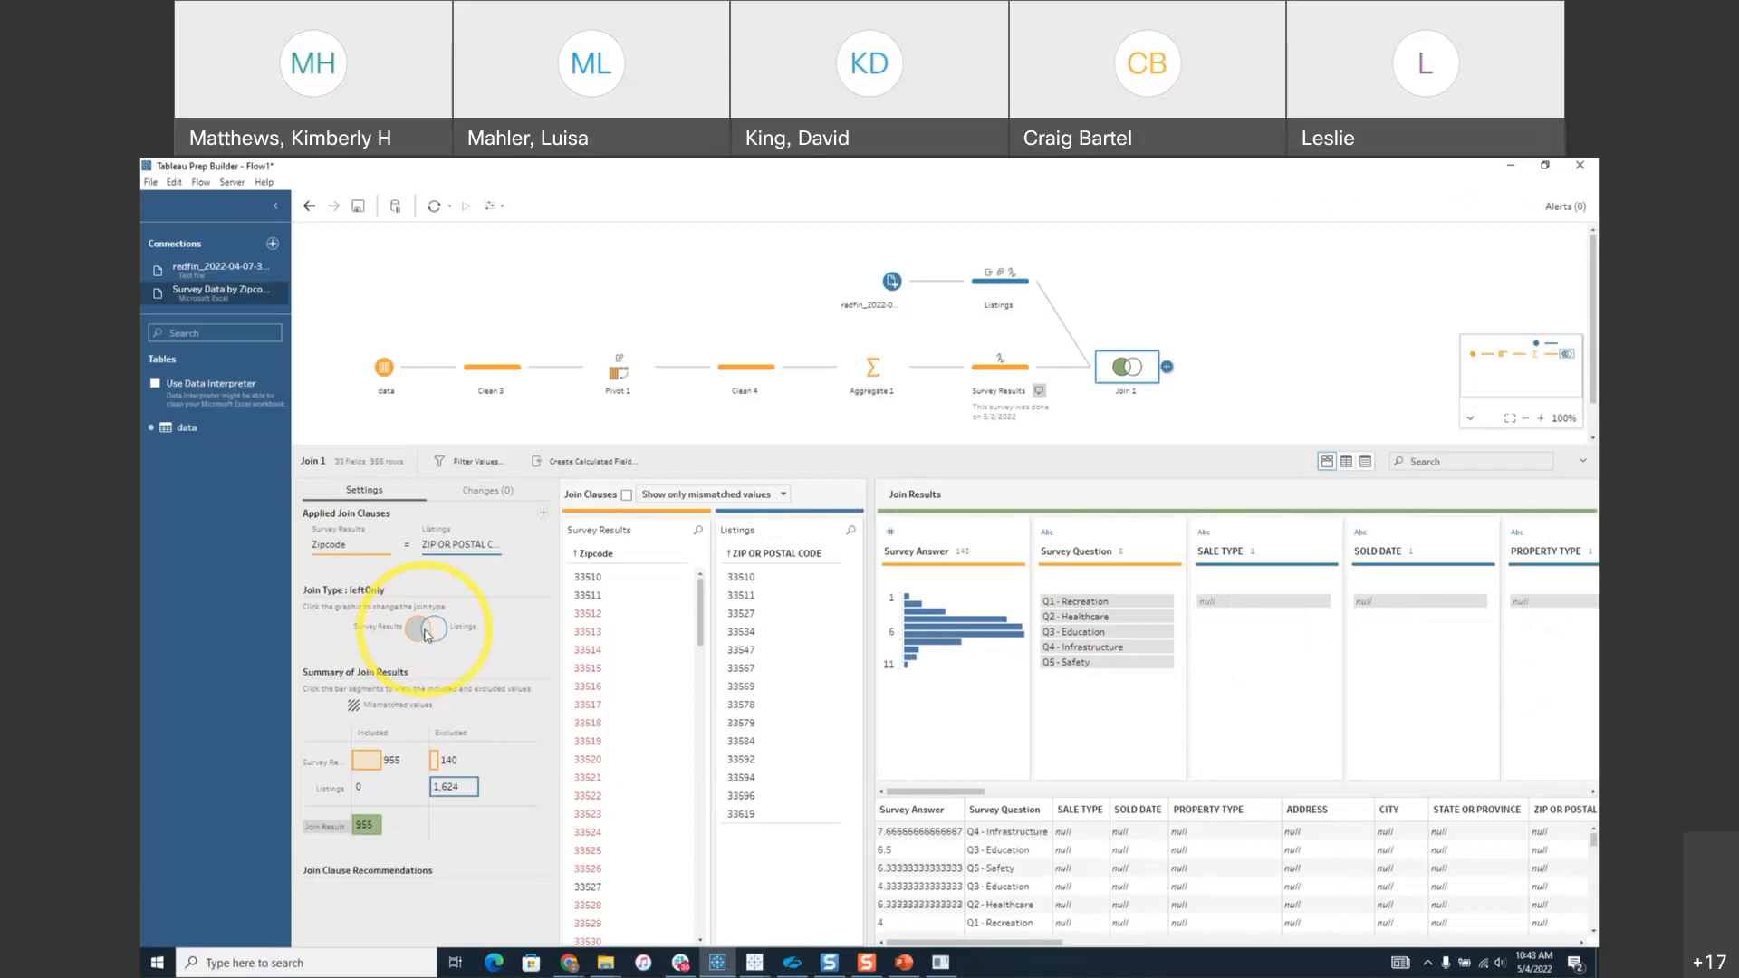
{"action": "left_click_drag", "start_coordinate": [967, 950], "coordinate": [892, 942]}
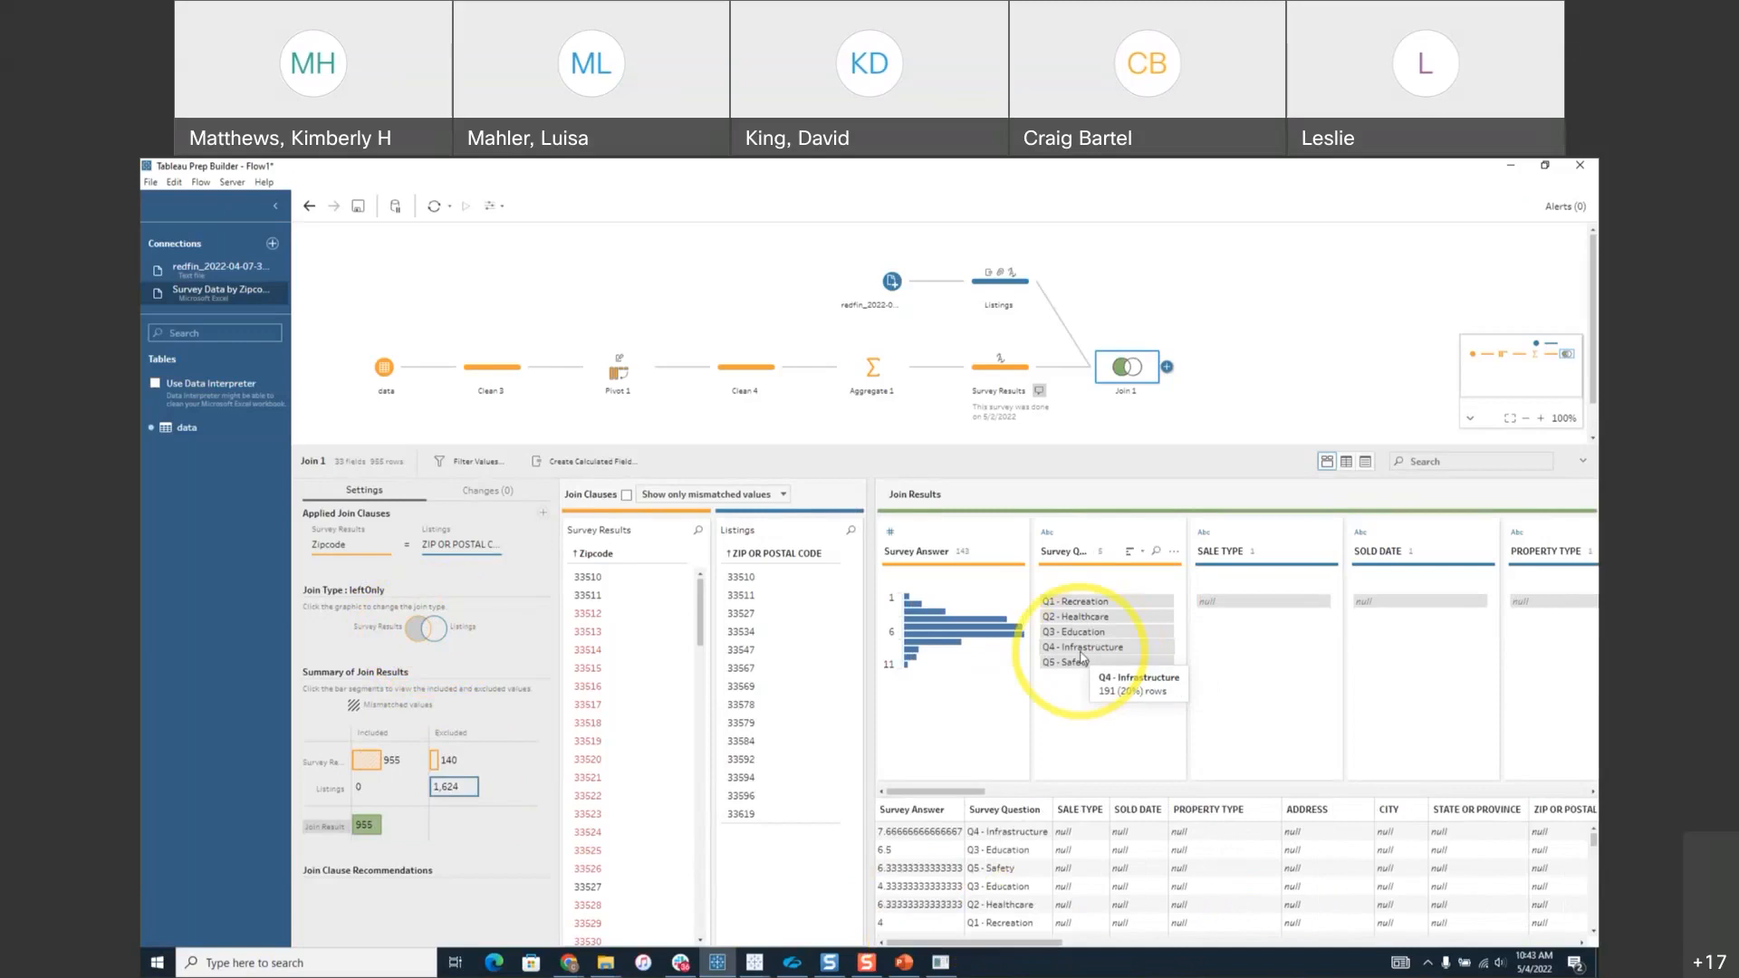
{"action": "left_click", "coordinate": [418, 634]}
{"action": "left_click", "coordinate": [419, 636]}
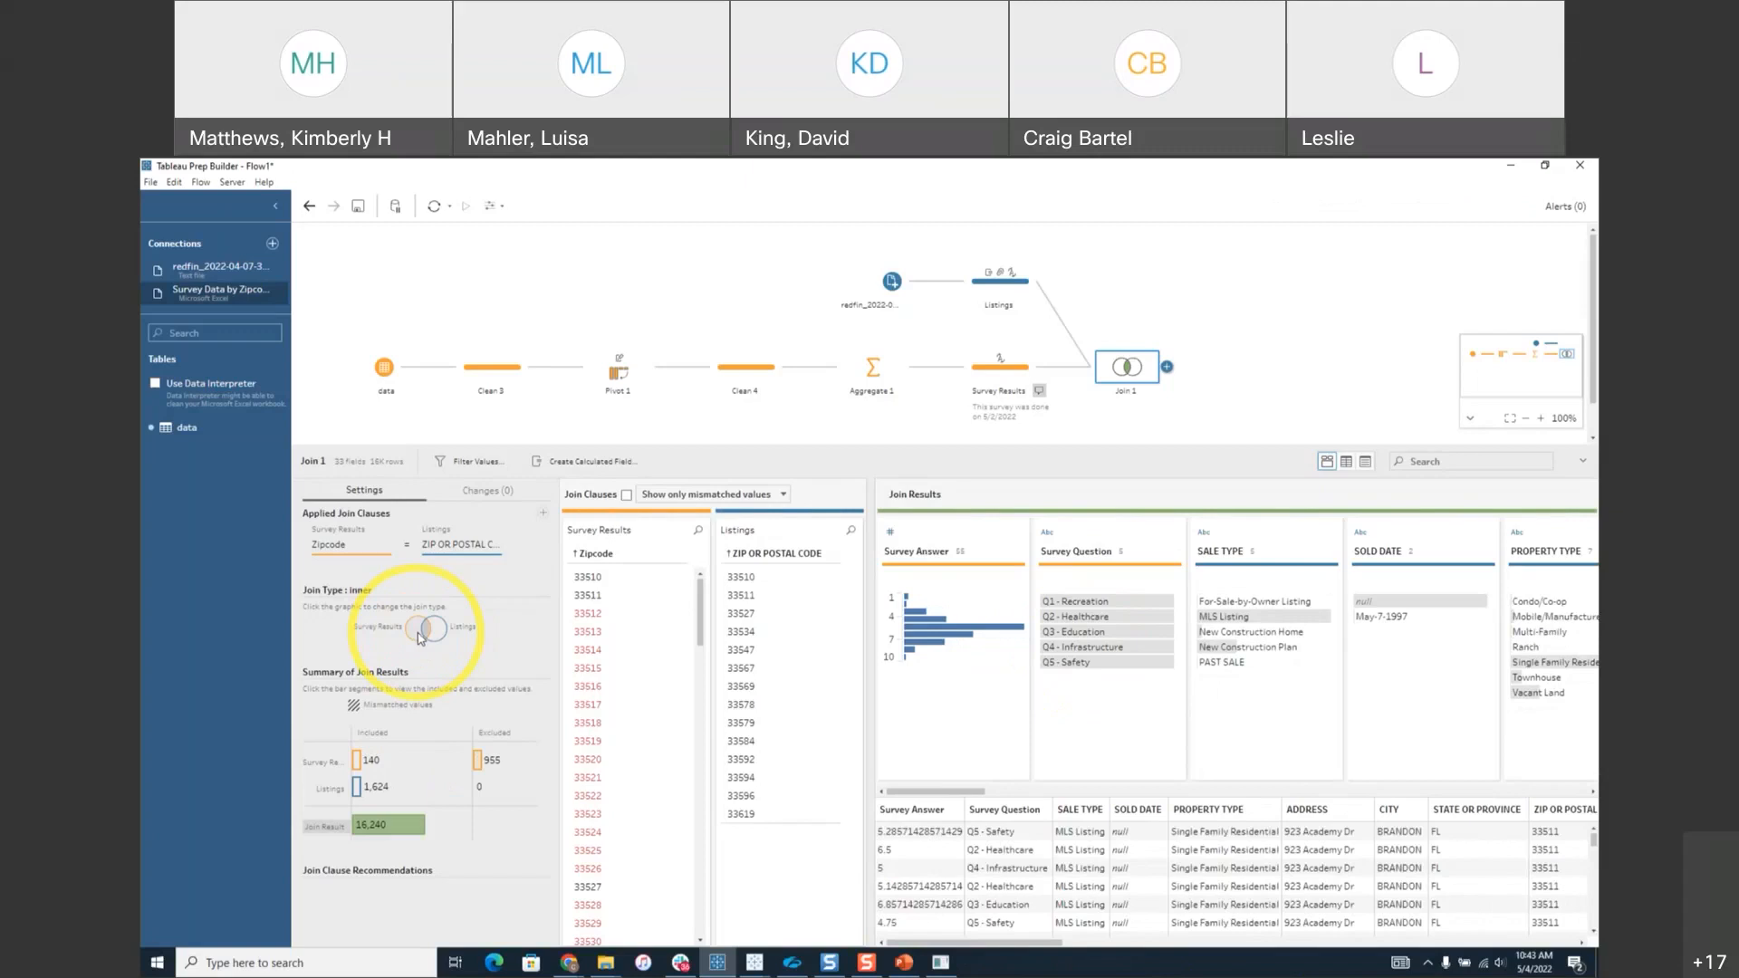
Add a Clean 4 step after Join 1 and resize the panes to view its data grid.
{"action": "left_click", "coordinate": [1168, 367]}
{"action": "left_click", "coordinate": [1205, 385]}
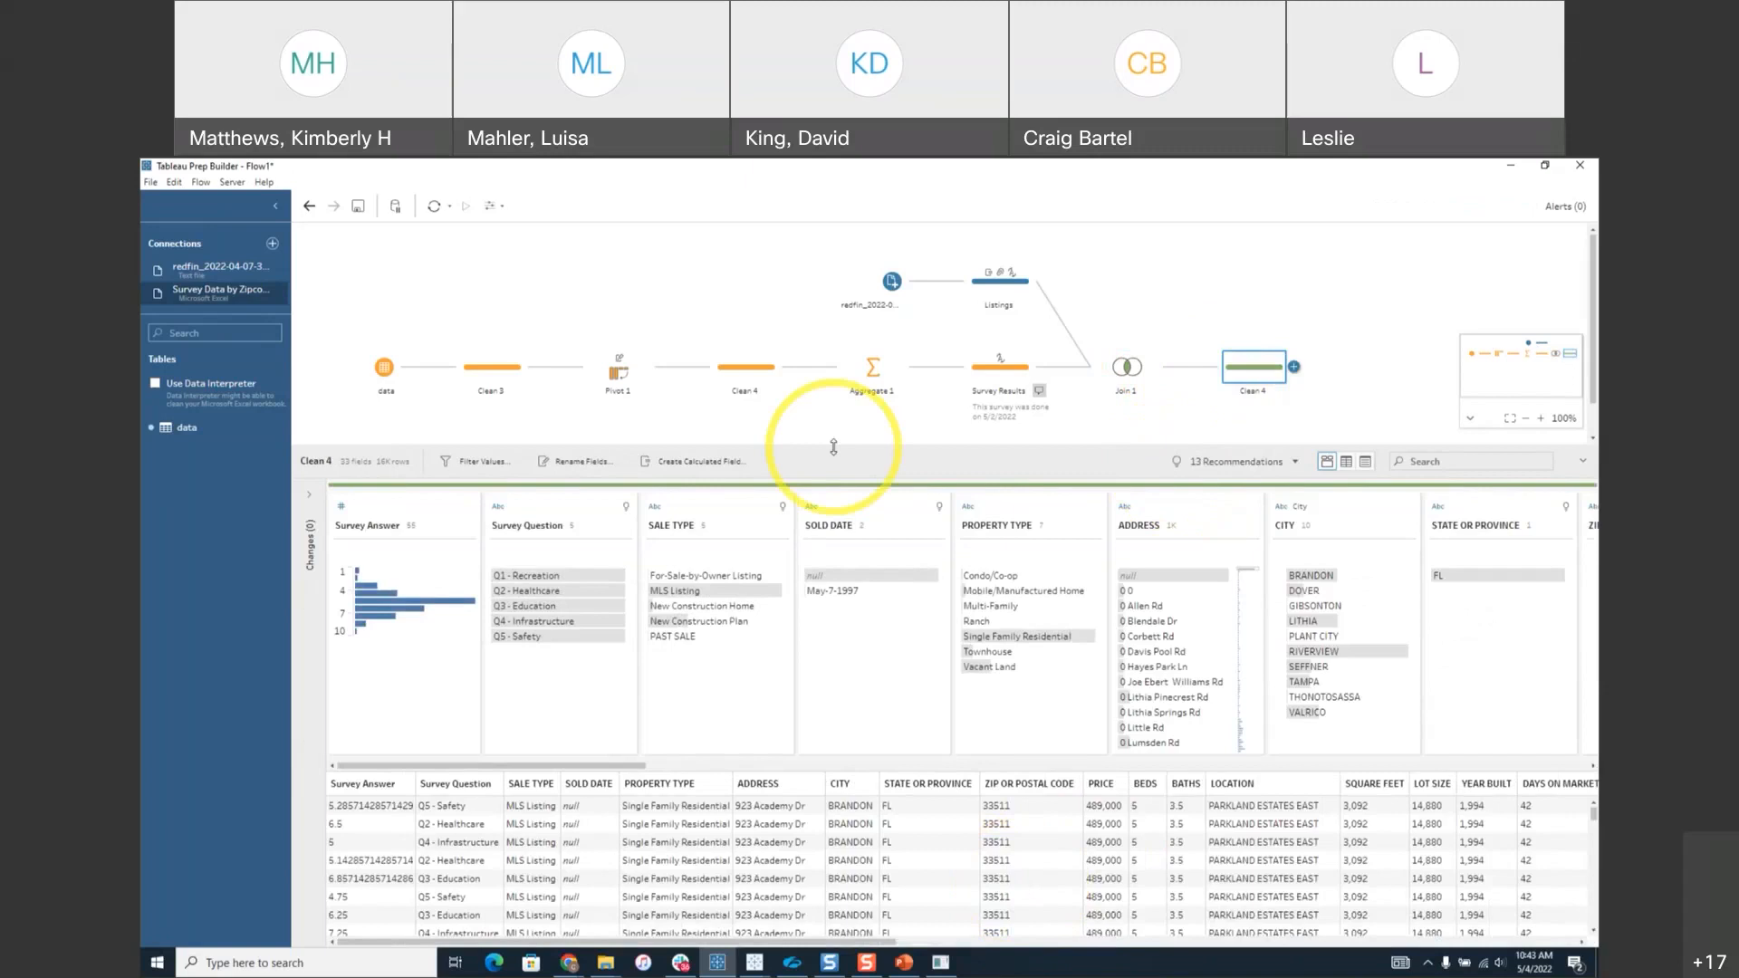
{"action": "left_click_drag", "start_coordinate": [834, 447], "coordinate": [833, 369]}
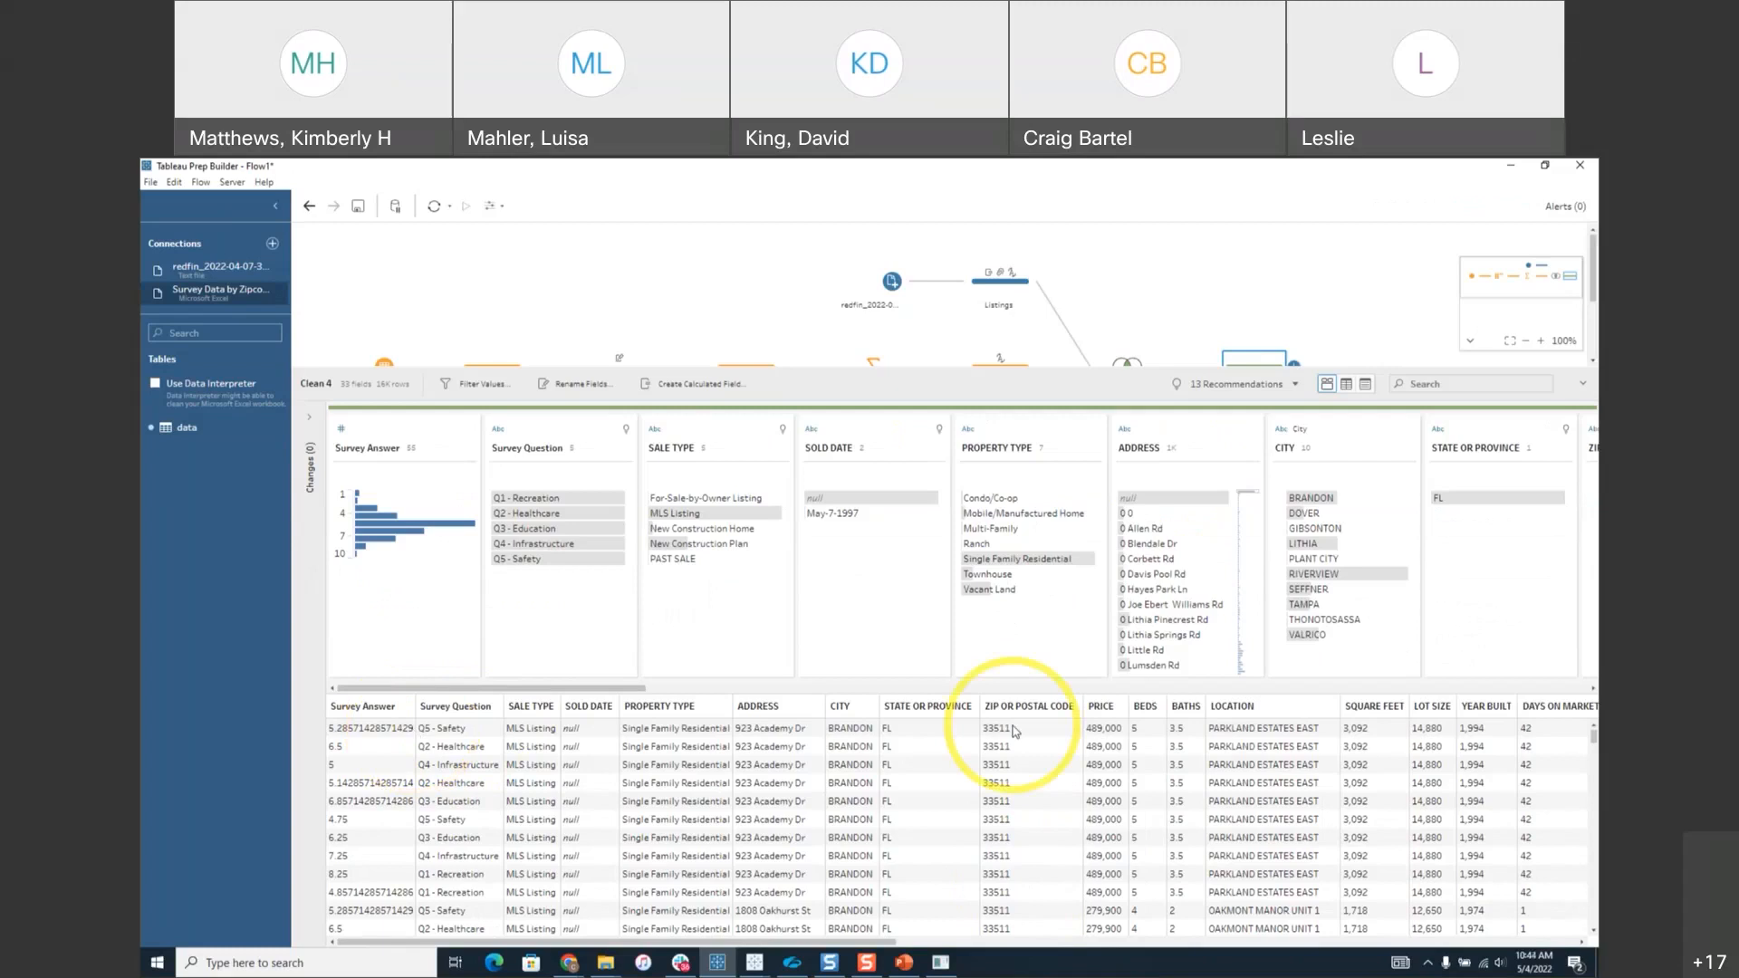
{"action": "left_click_drag", "start_coordinate": [873, 942], "coordinate": [494, 914]}
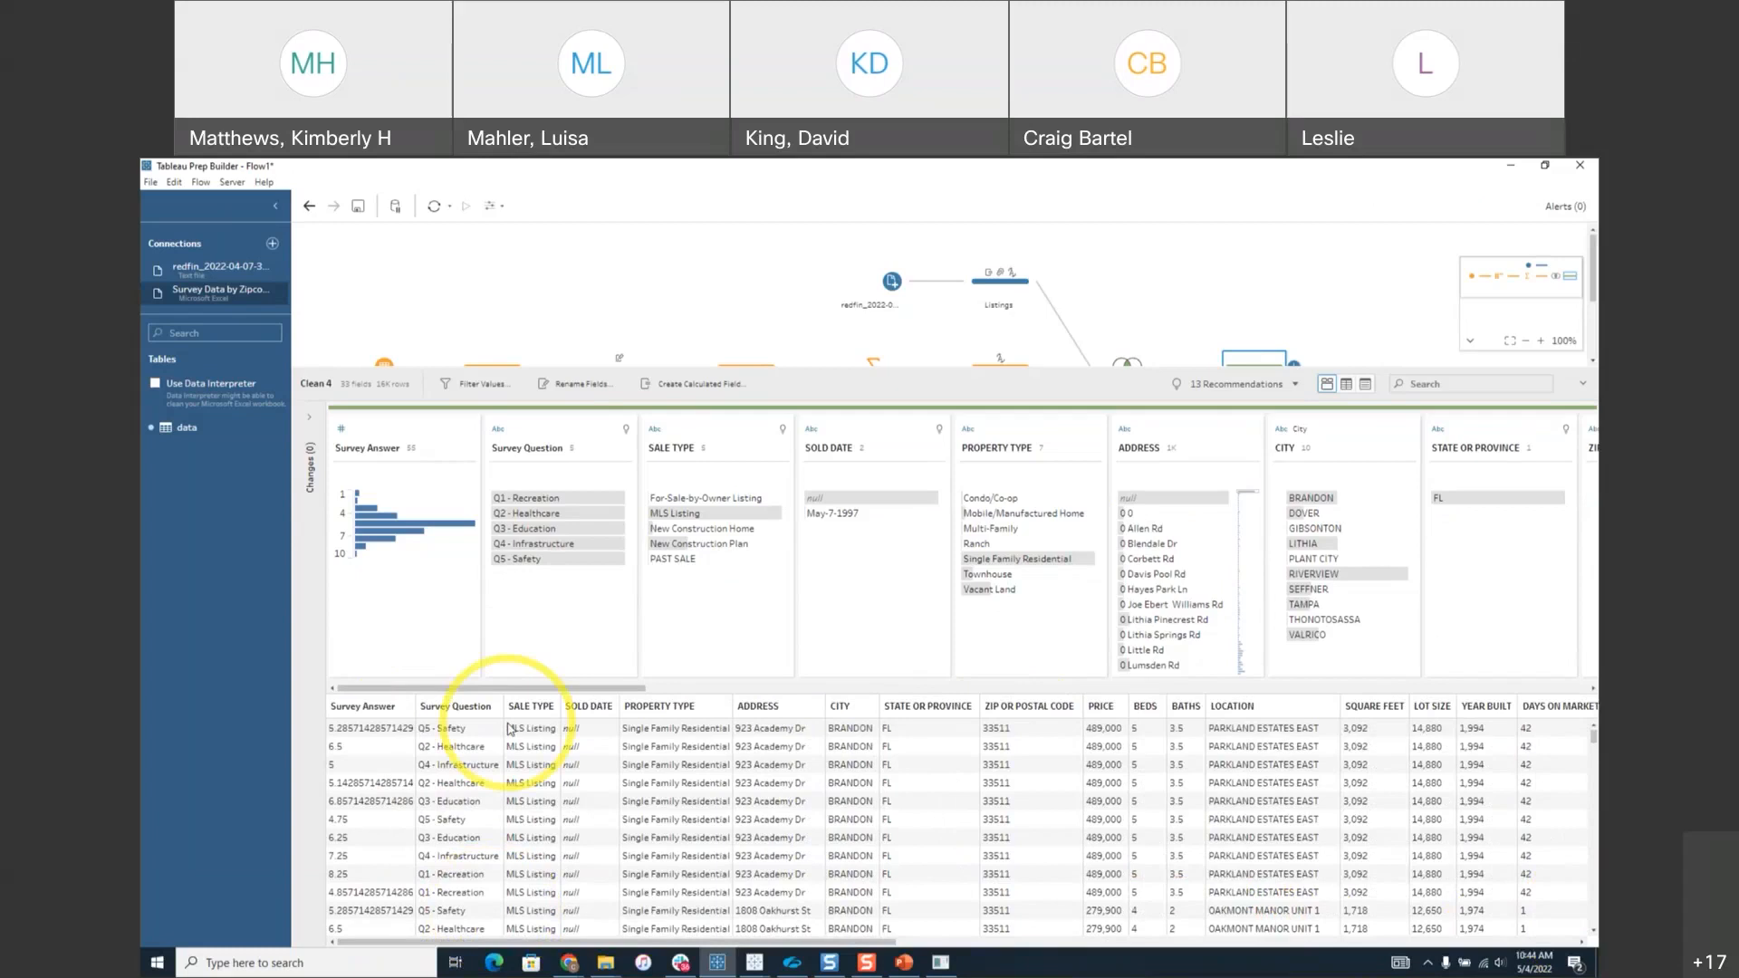
{"action": "left_click_drag", "start_coordinate": [775, 369], "coordinate": [772, 515]}
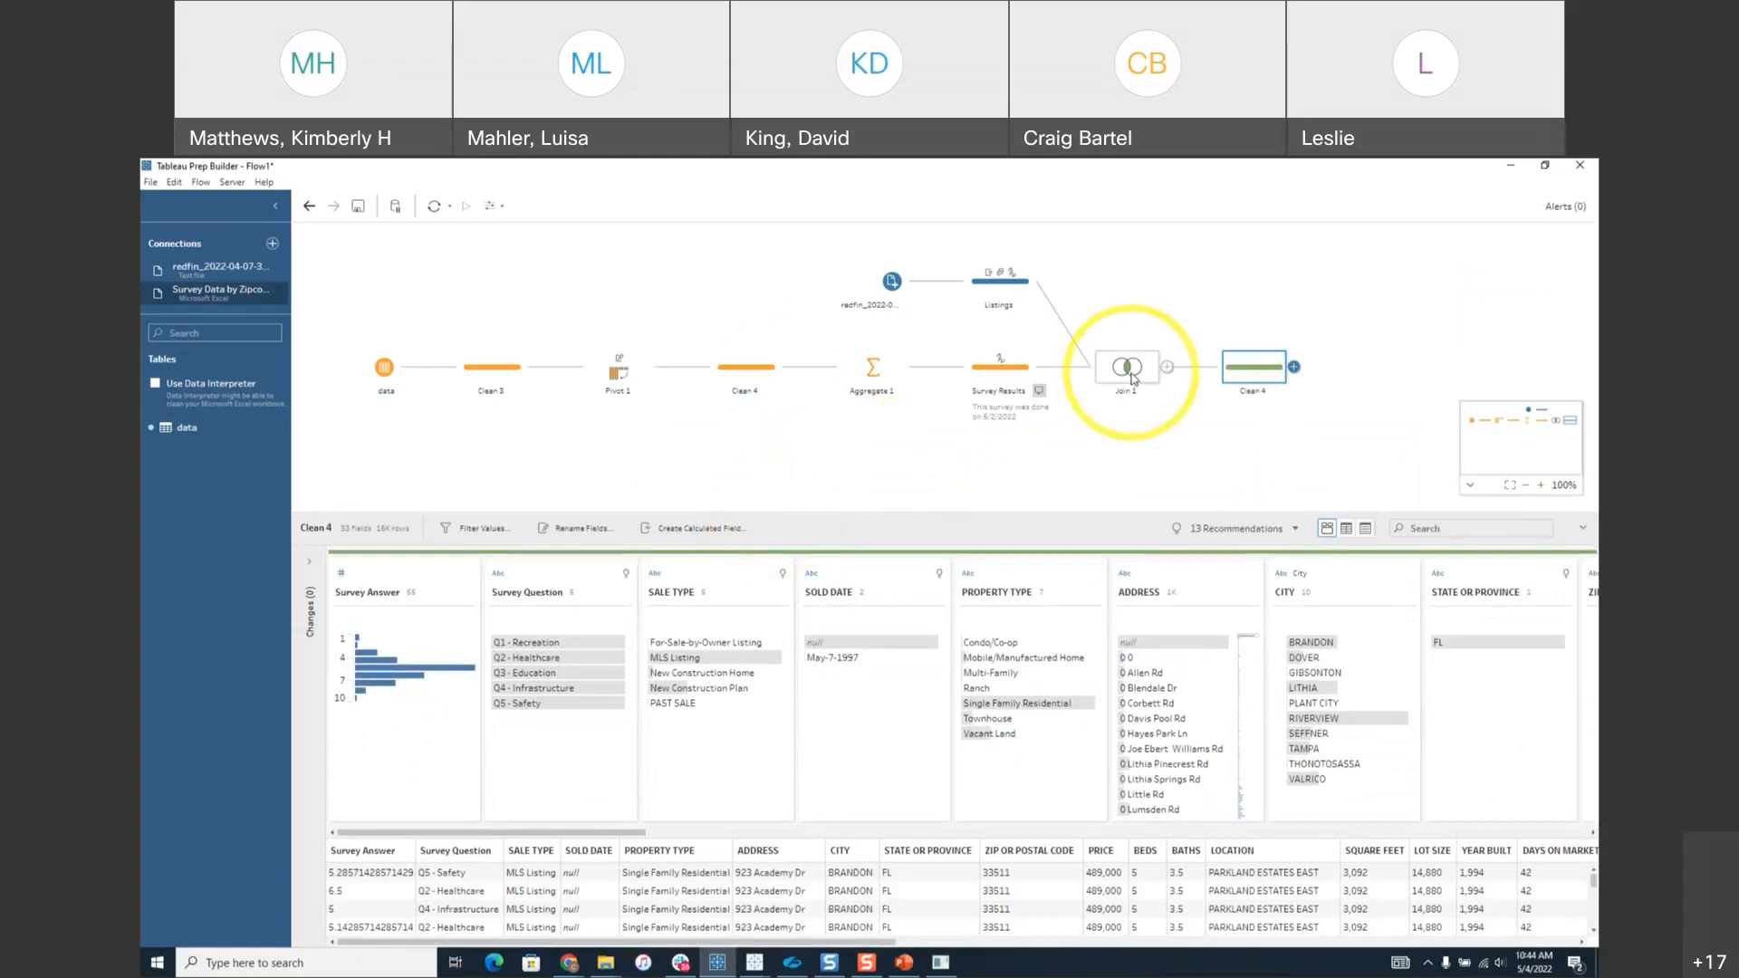
Preview Clean 4's output in Tableau Desktop and switch to the new Book7 window.
{"action": "right_click", "coordinate": [1250, 378]}
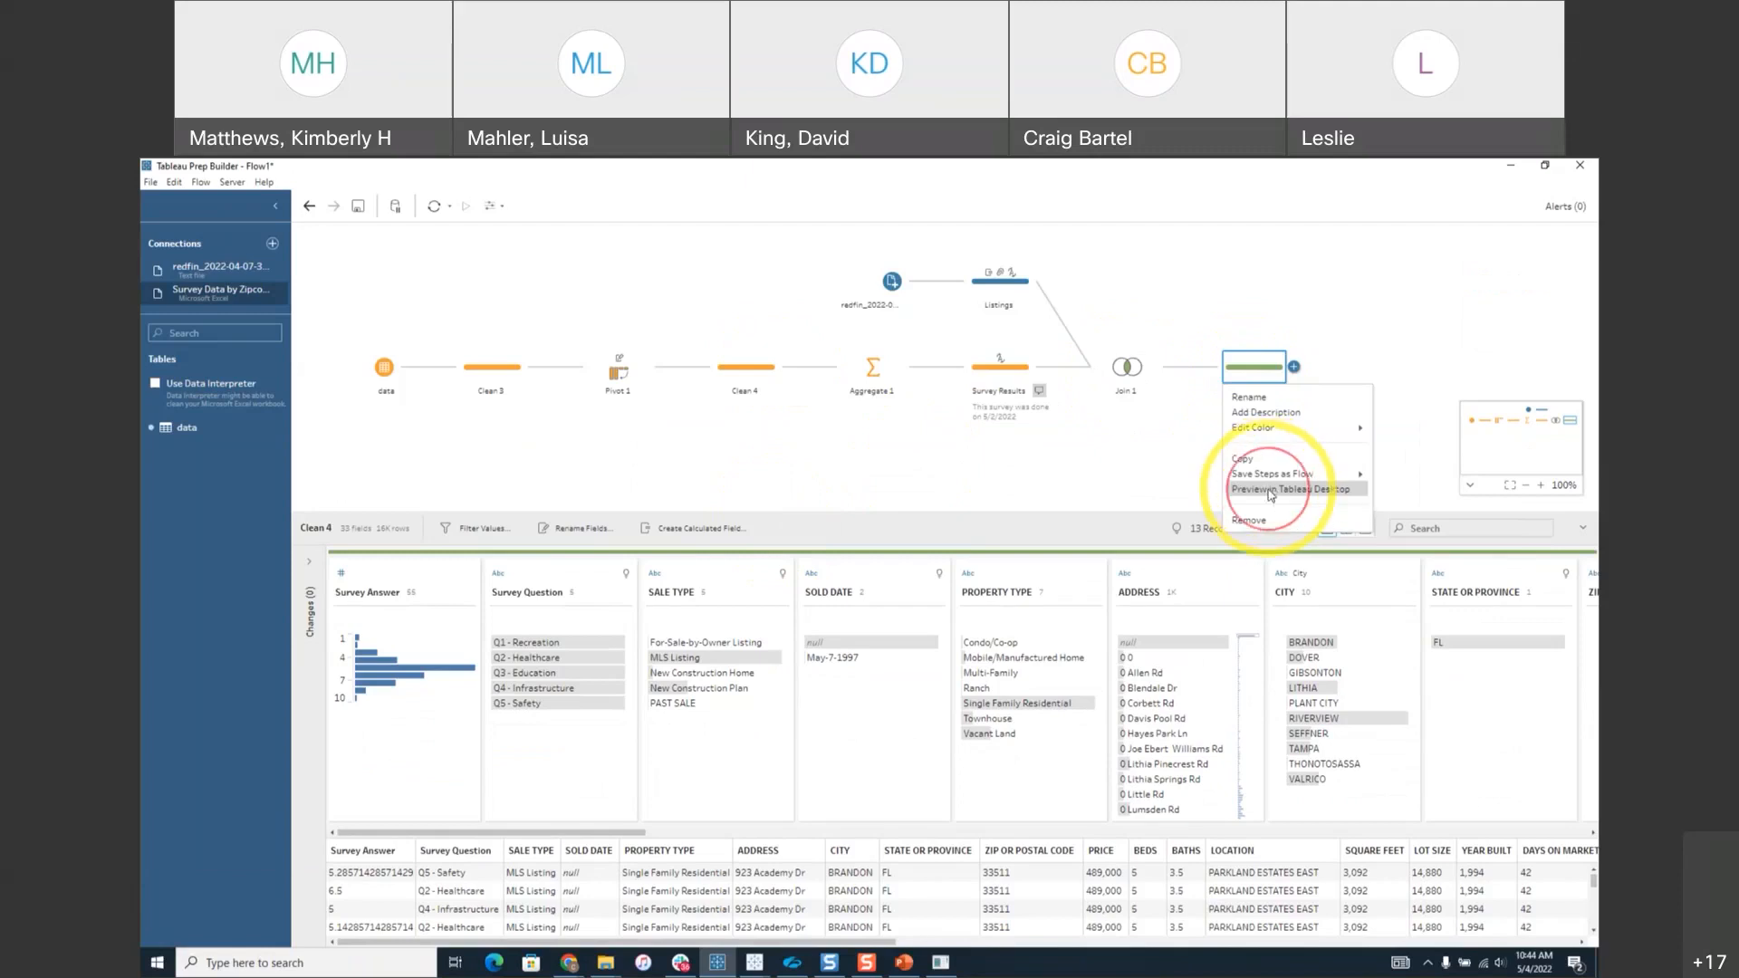
{"action": "left_click", "coordinate": [1271, 491]}
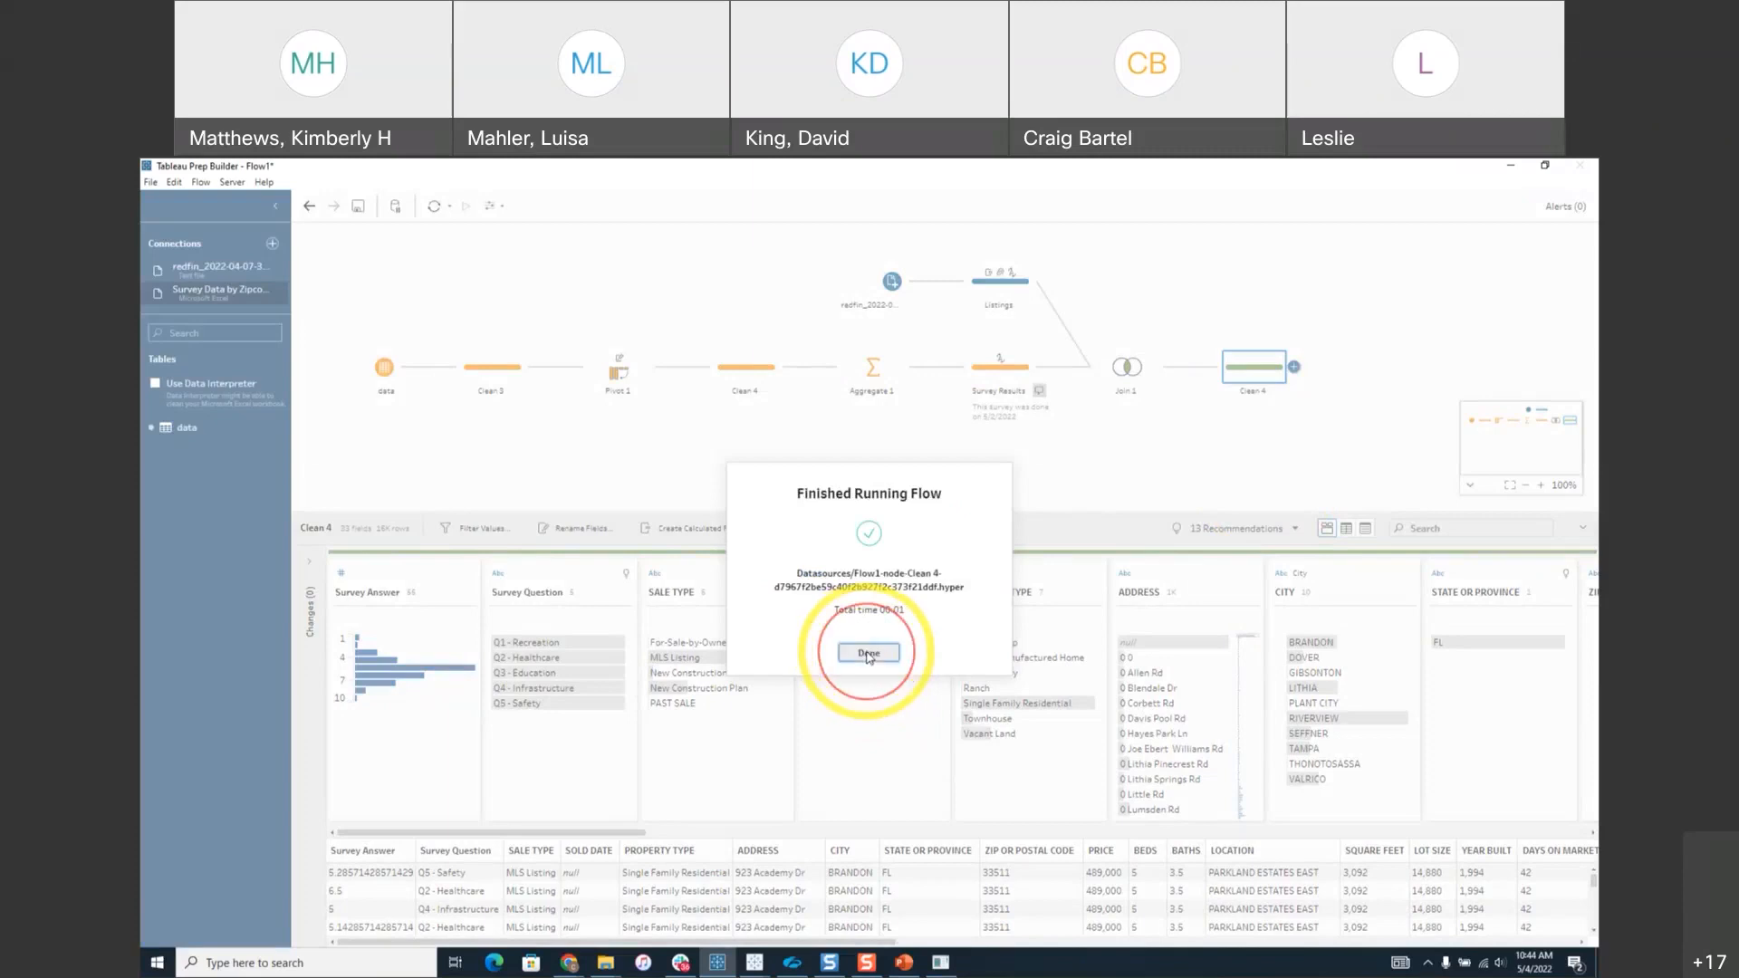
{"action": "left_click", "coordinate": [868, 654]}
{"action": "mouse_move", "coordinate": [754, 963]}
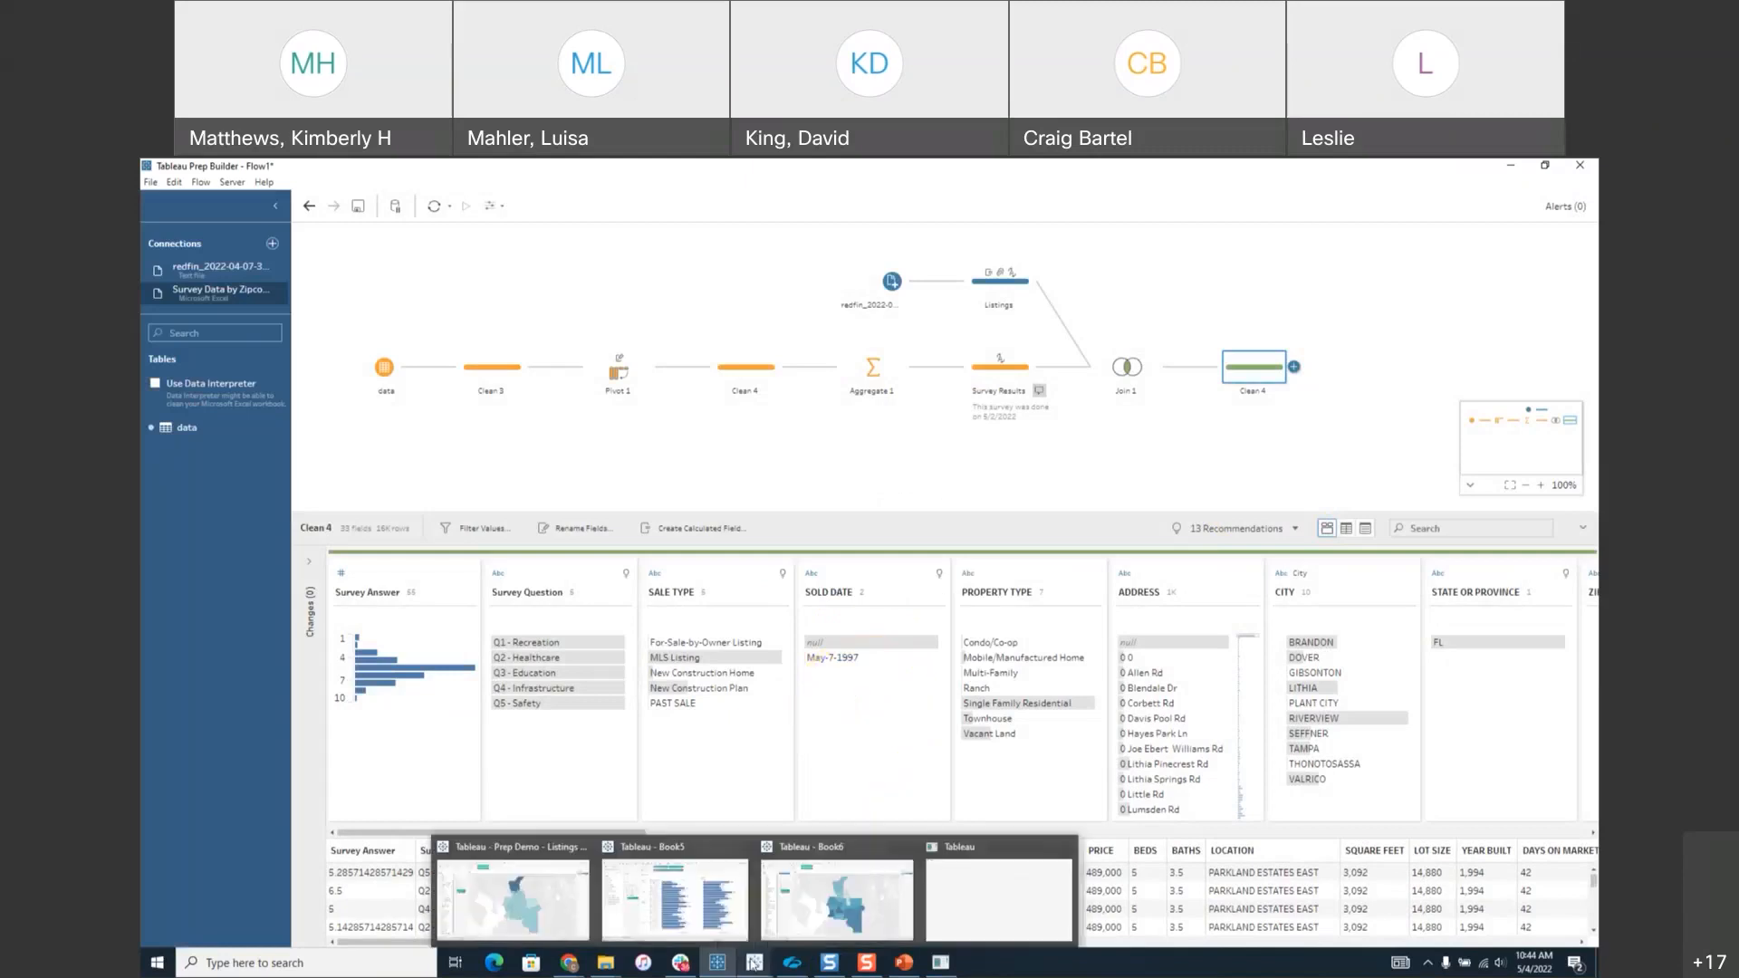
{"action": "left_click", "coordinate": [1015, 897]}
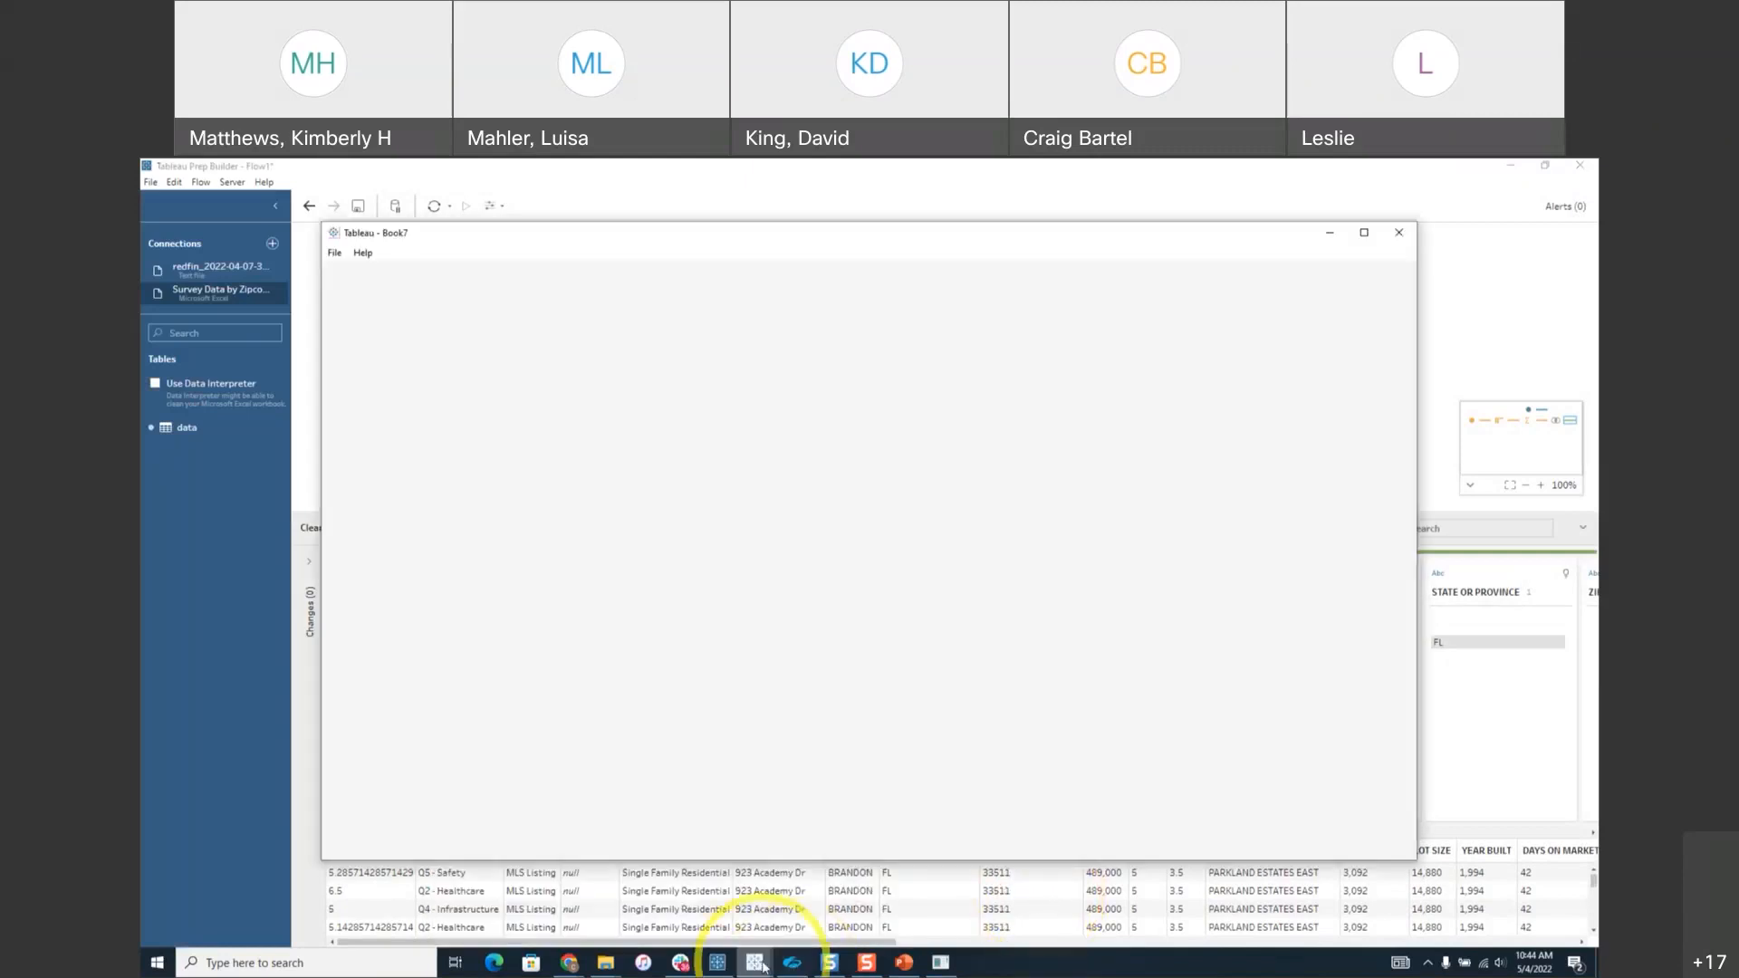
Maximize Book7 and drag Zipcode onto Sheet 1 to map the zipcode points.
{"action": "double_click", "coordinate": [940, 234]}
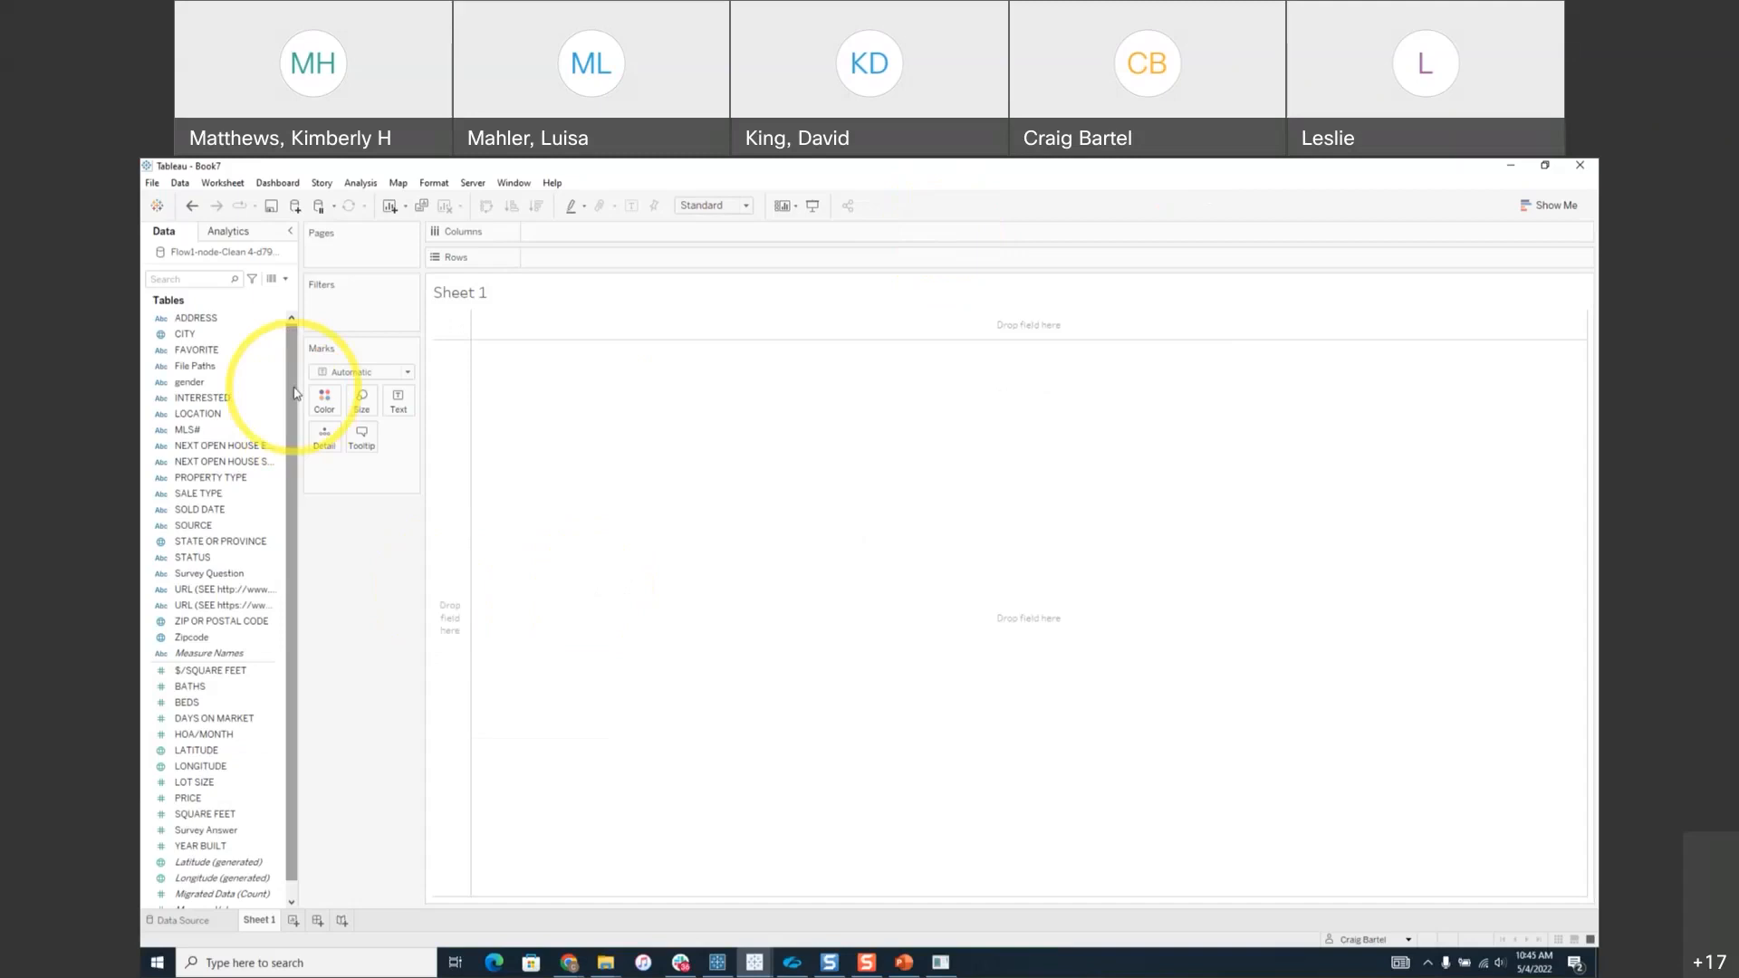
{"action": "left_click", "coordinate": [191, 638]}
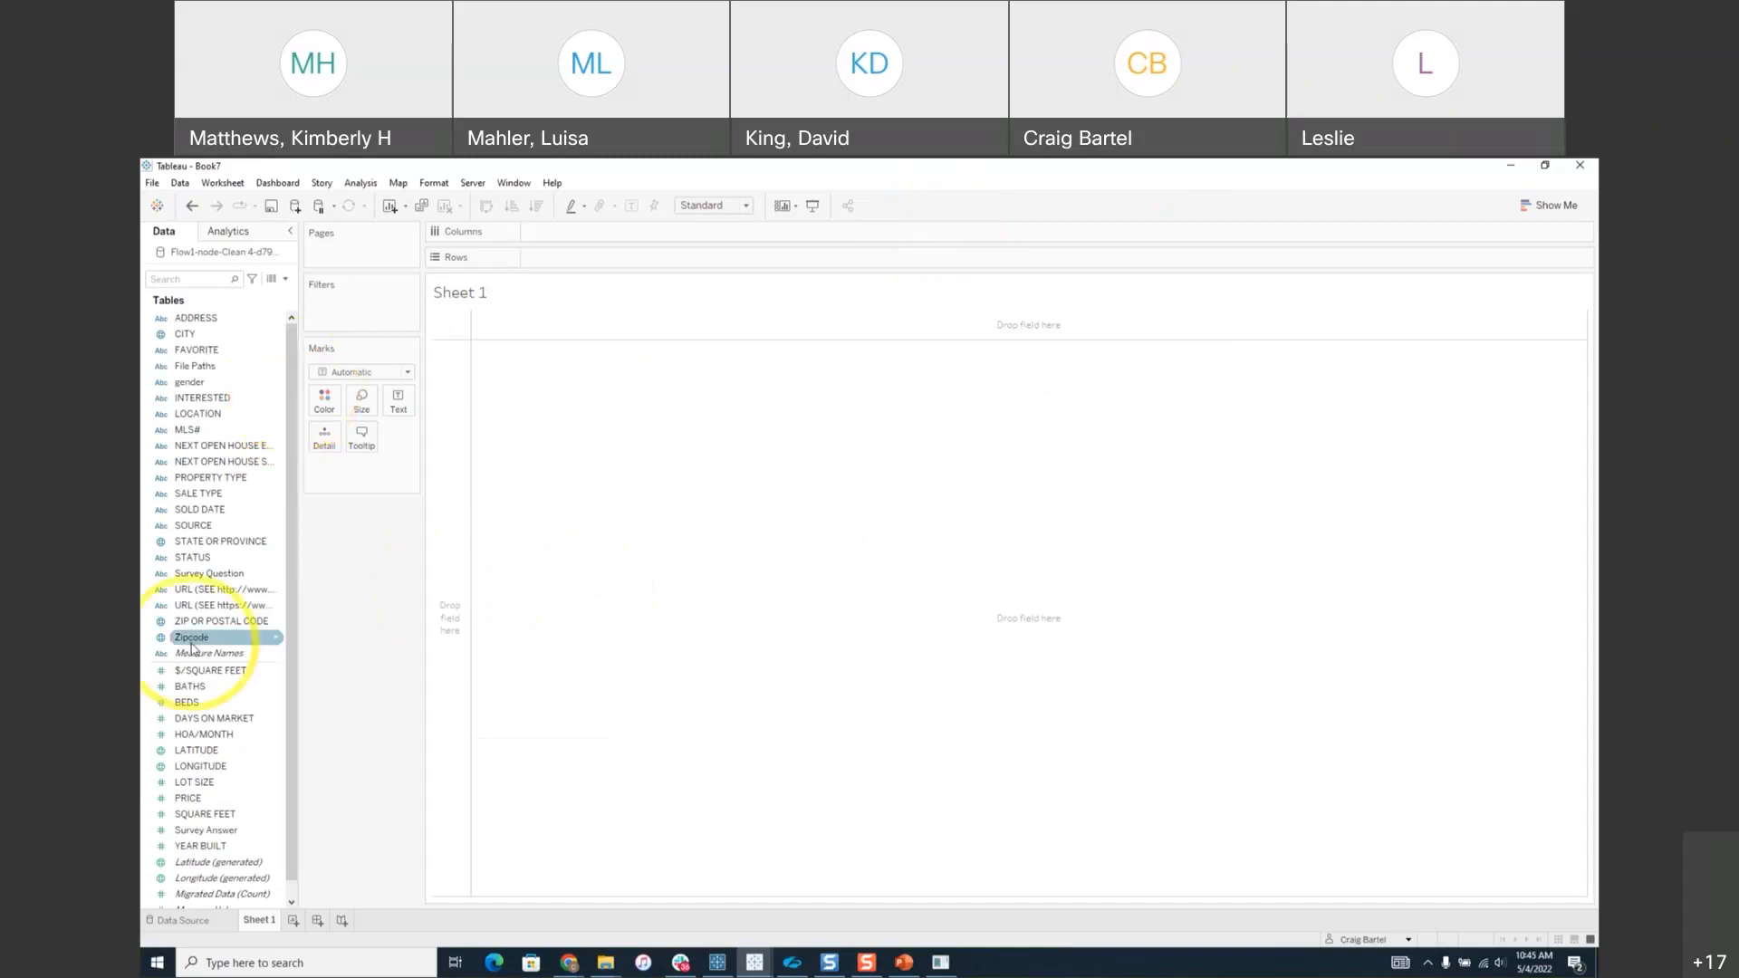
{"action": "left_click", "coordinate": [232, 623]}
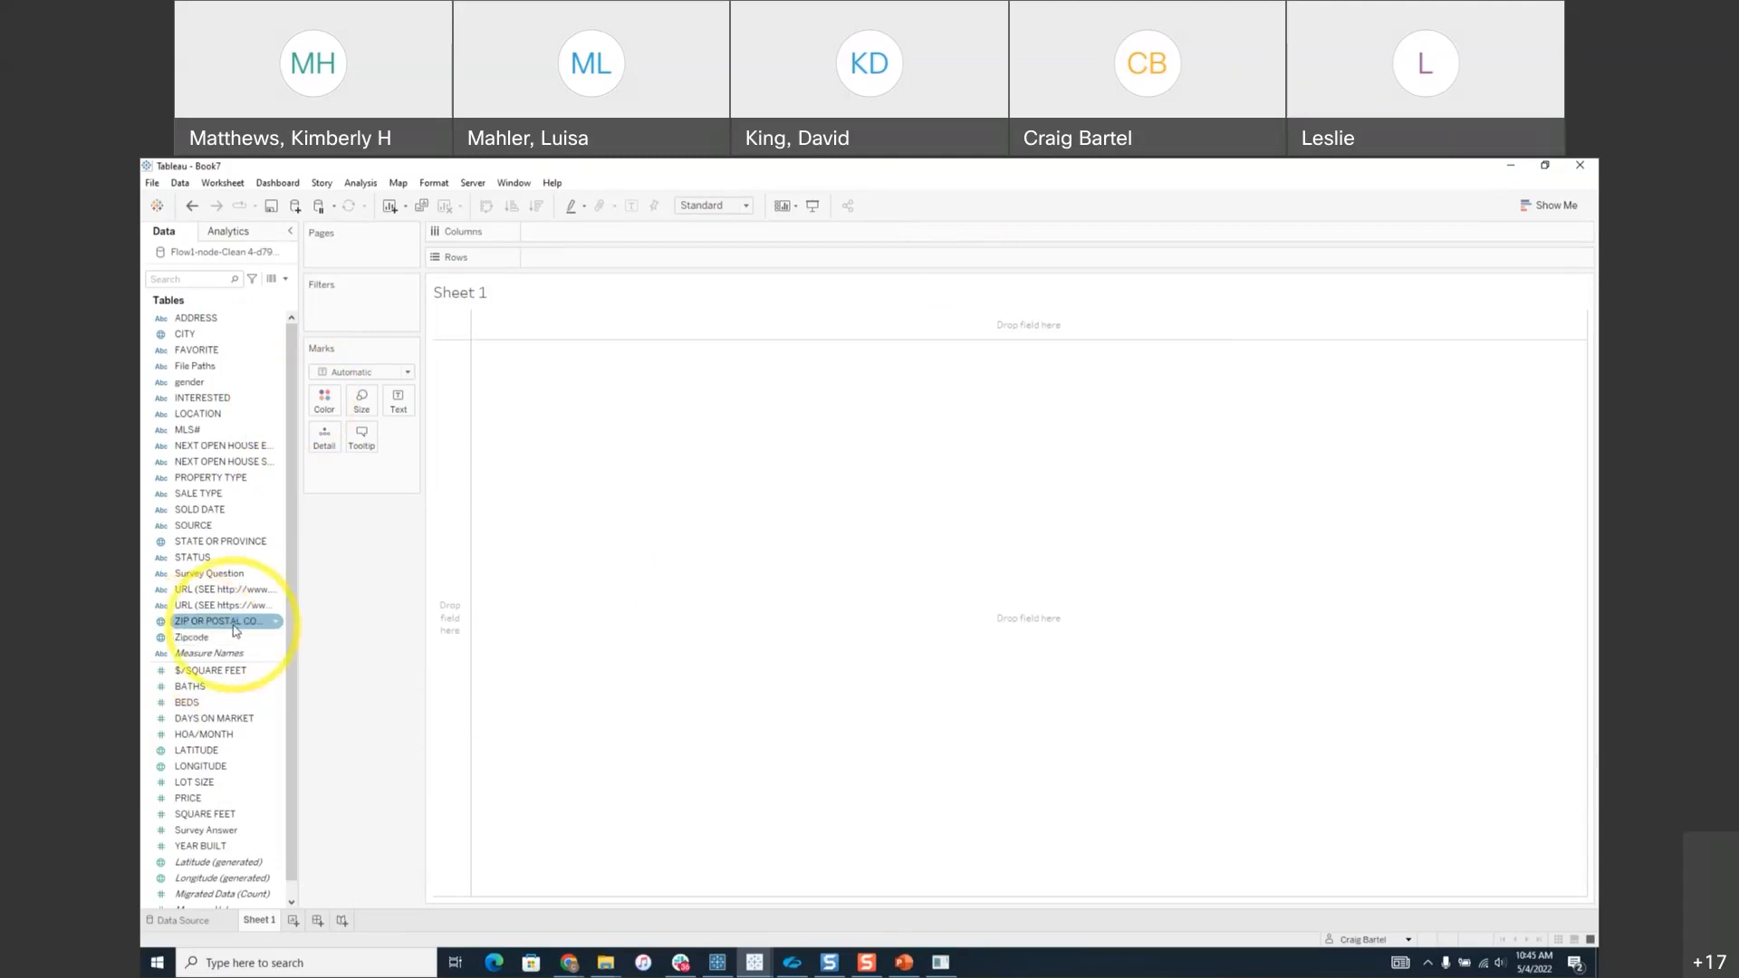
{"action": "left_click", "coordinate": [219, 639]}
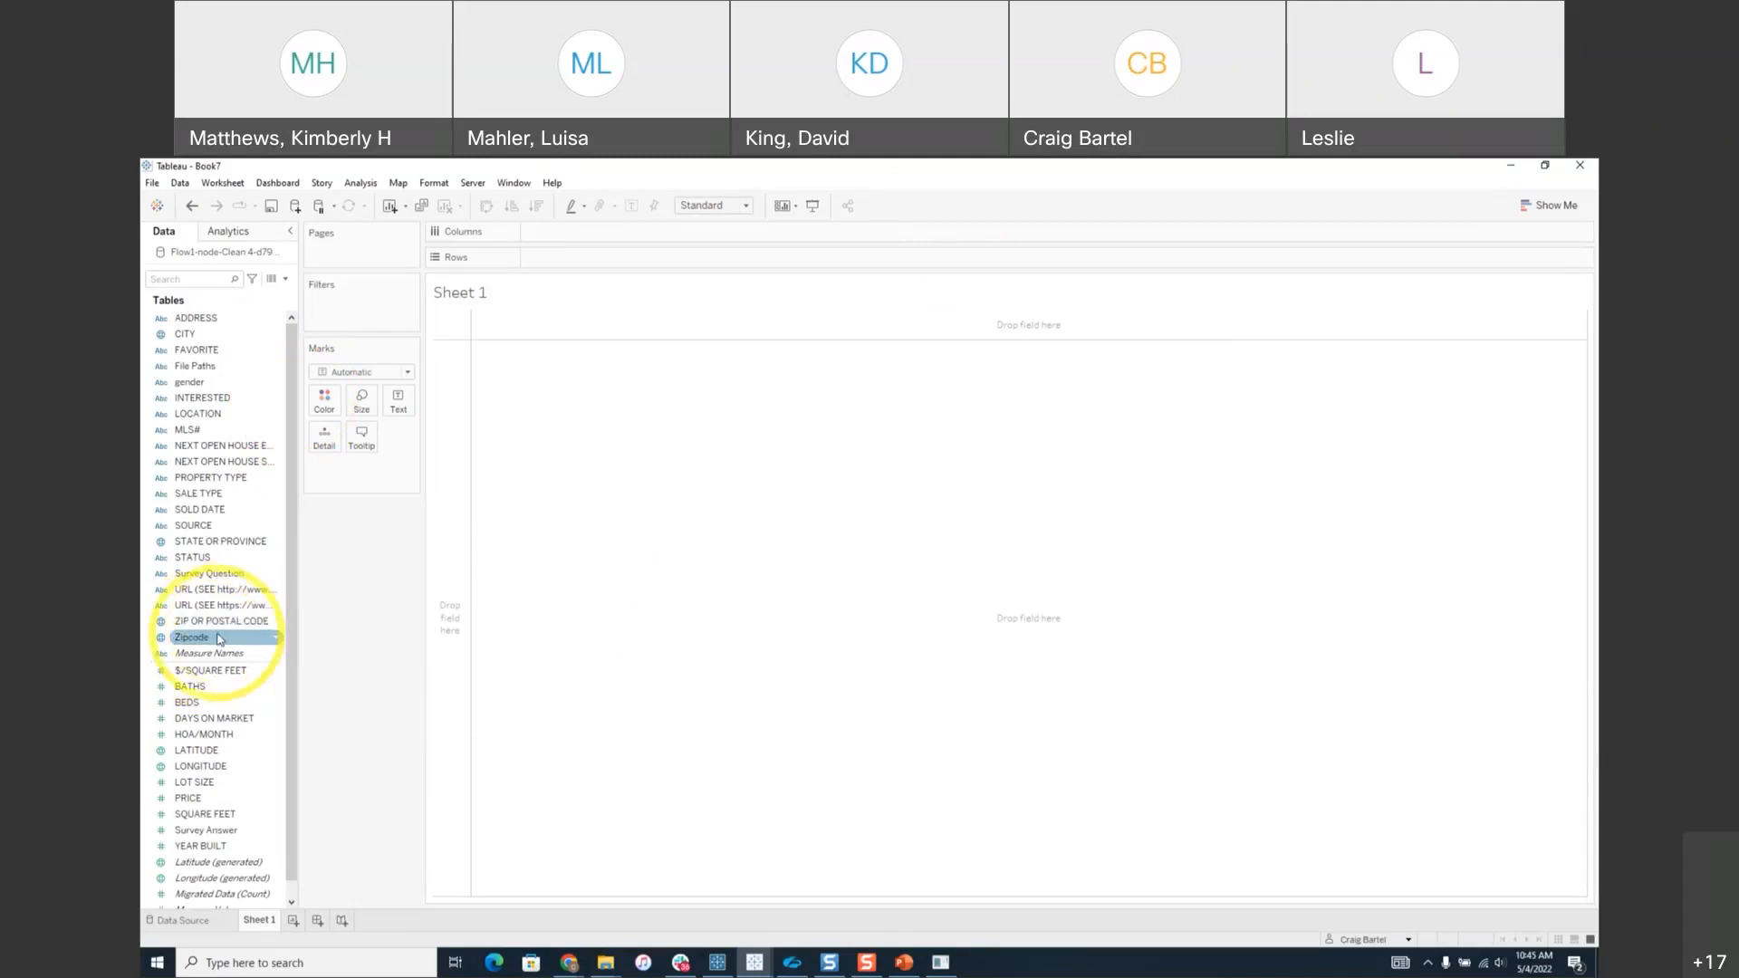
{"action": "left_click_drag", "start_coordinate": [218, 638], "coordinate": [712, 562]}
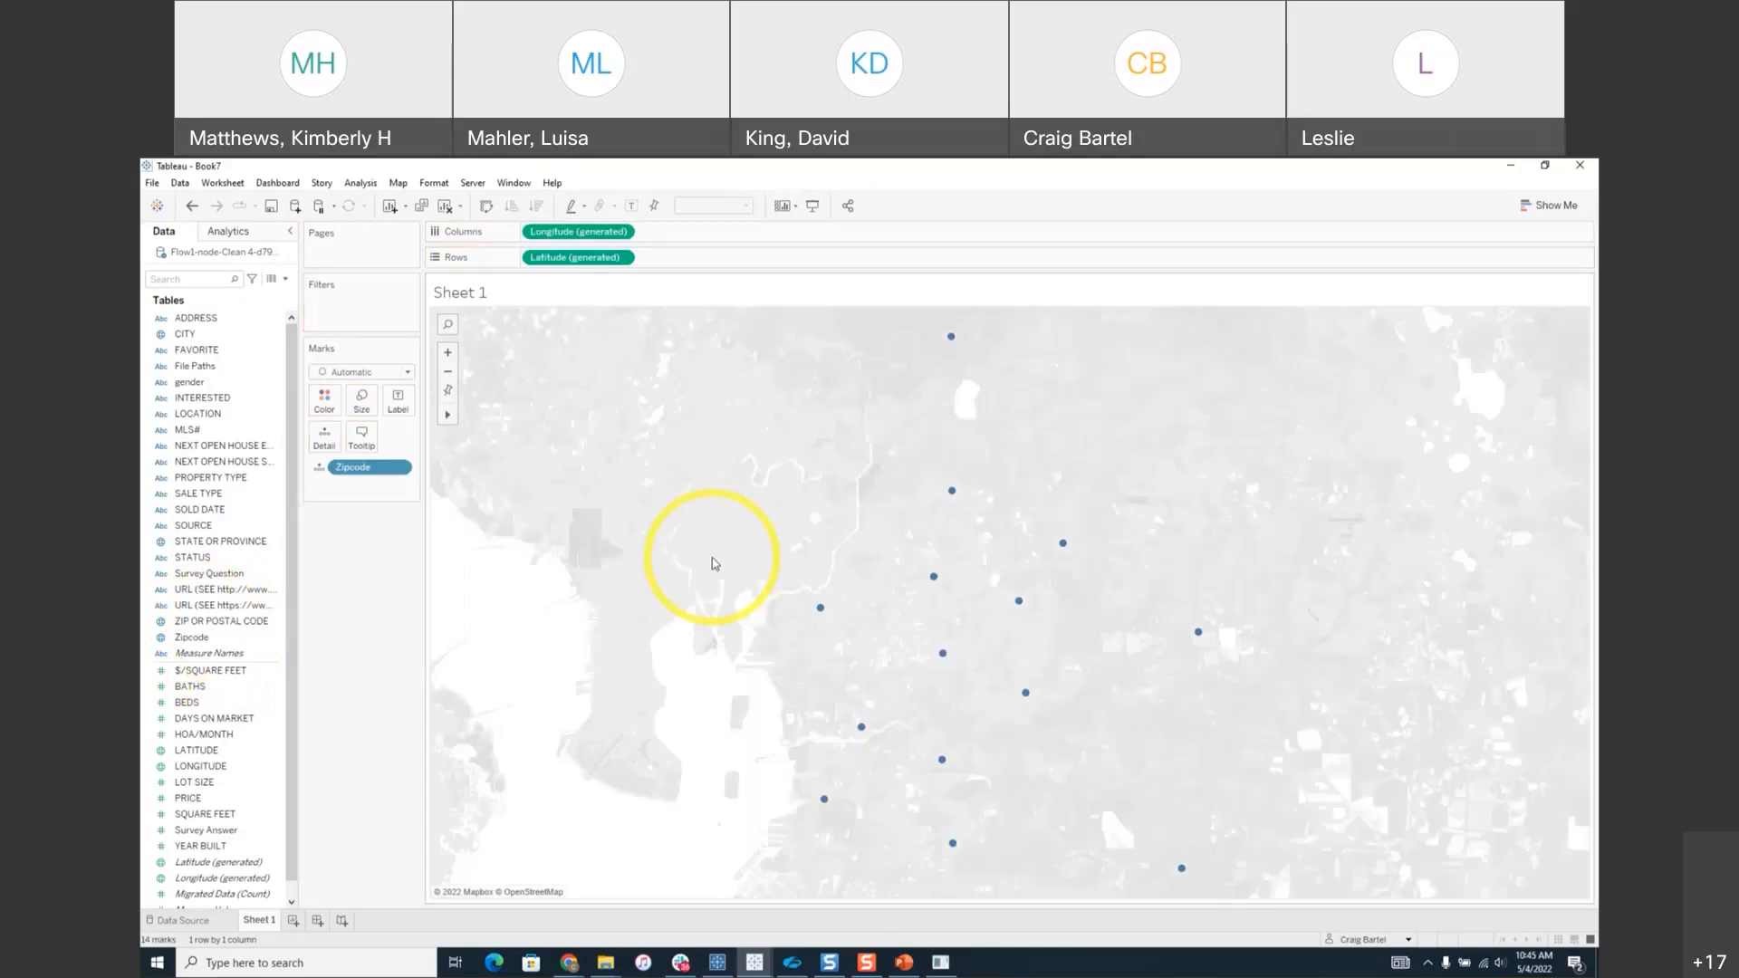
Switch the map background to Streets and check the Tampa-area zipcode points.
{"action": "left_click", "coordinate": [377, 187]}
{"action": "mouse_move", "coordinate": [396, 186]}
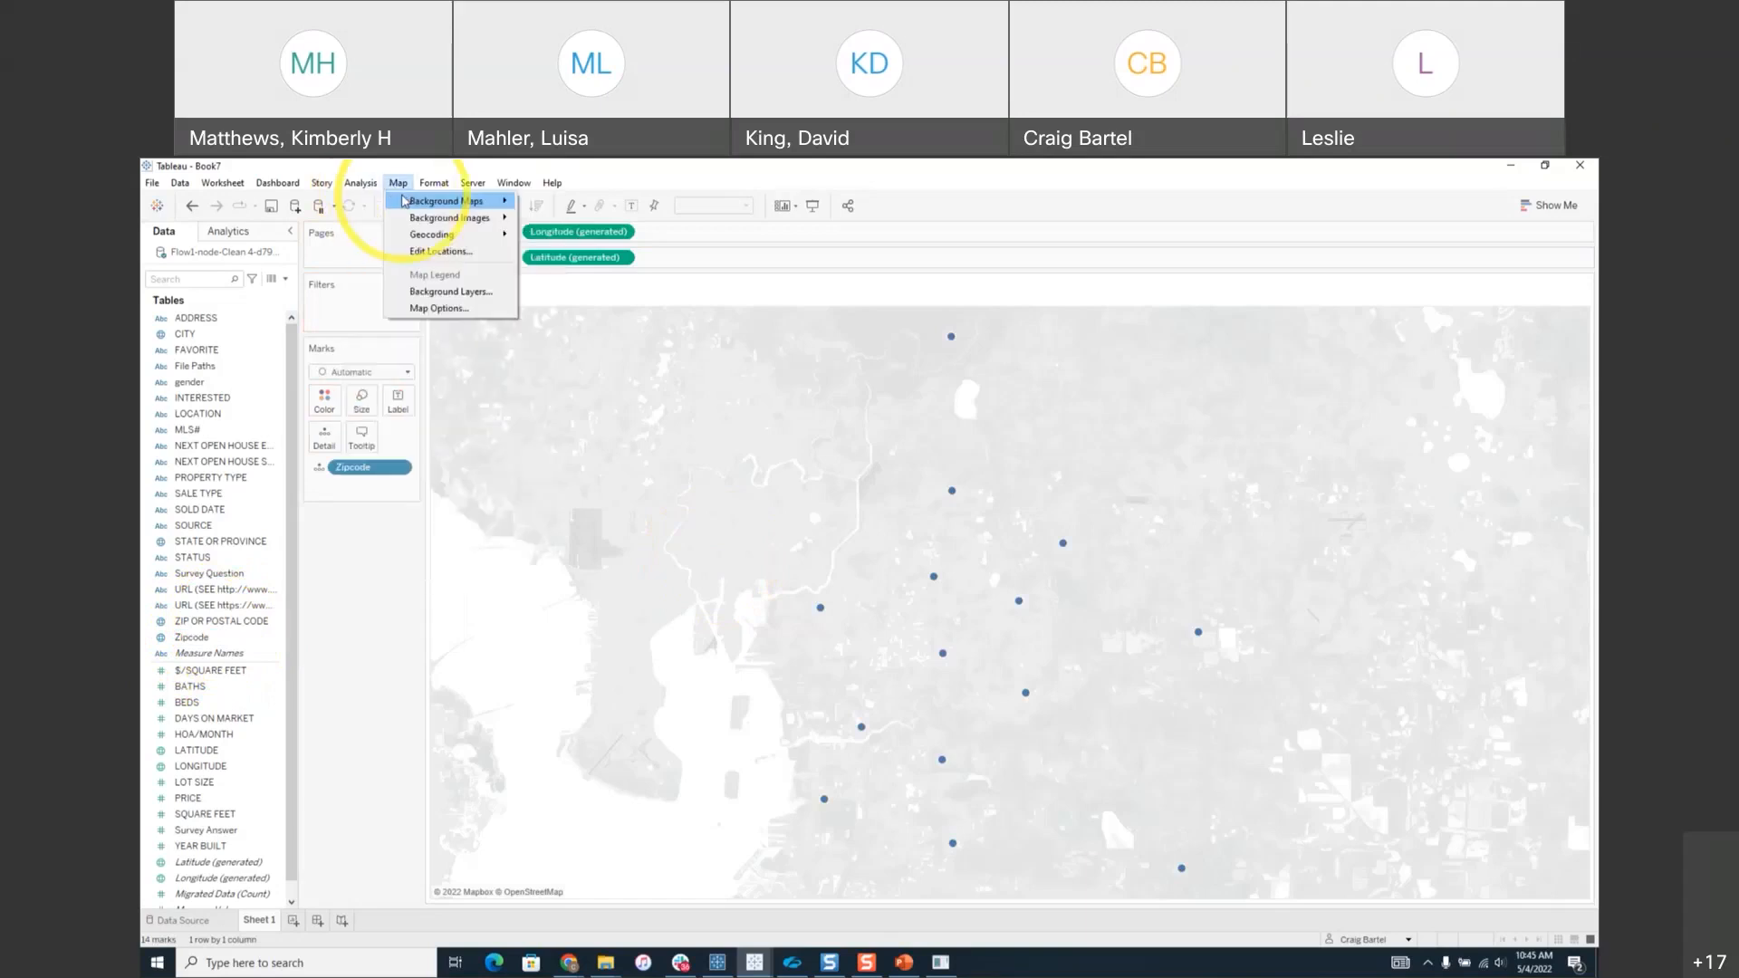
{"action": "left_click", "coordinate": [565, 256]}
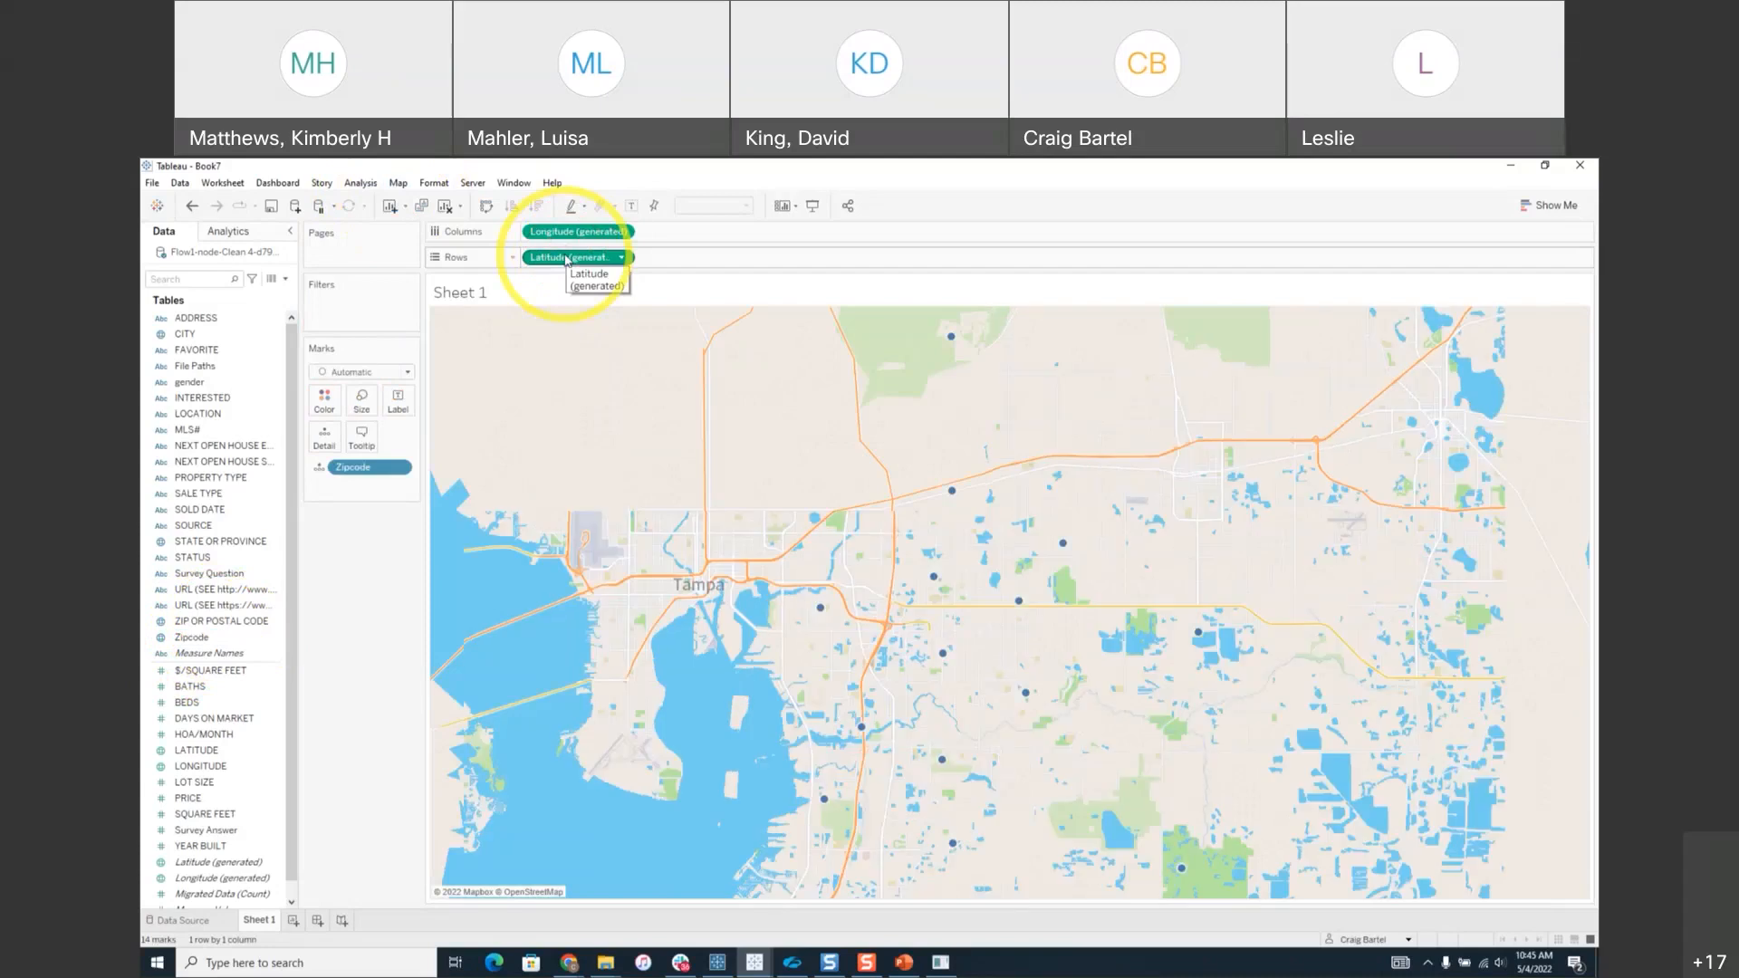
{"action": "mouse_move", "coordinate": [949, 494]}
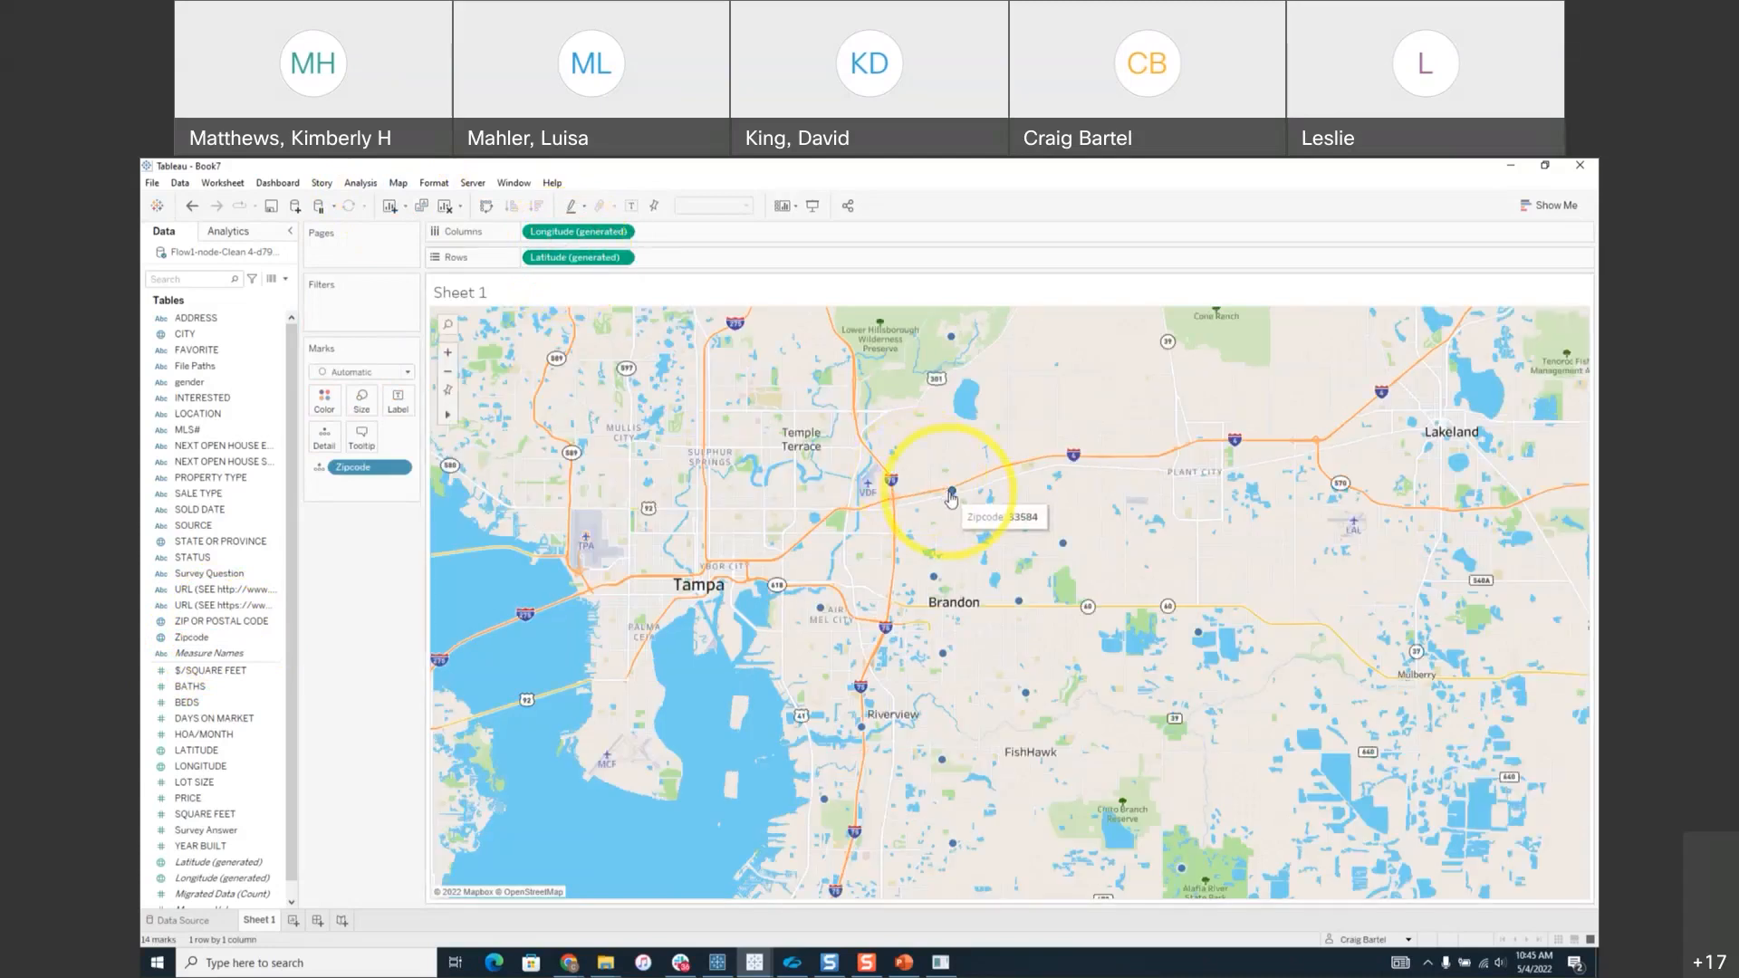
{"action": "mouse_move", "coordinate": [938, 582]}
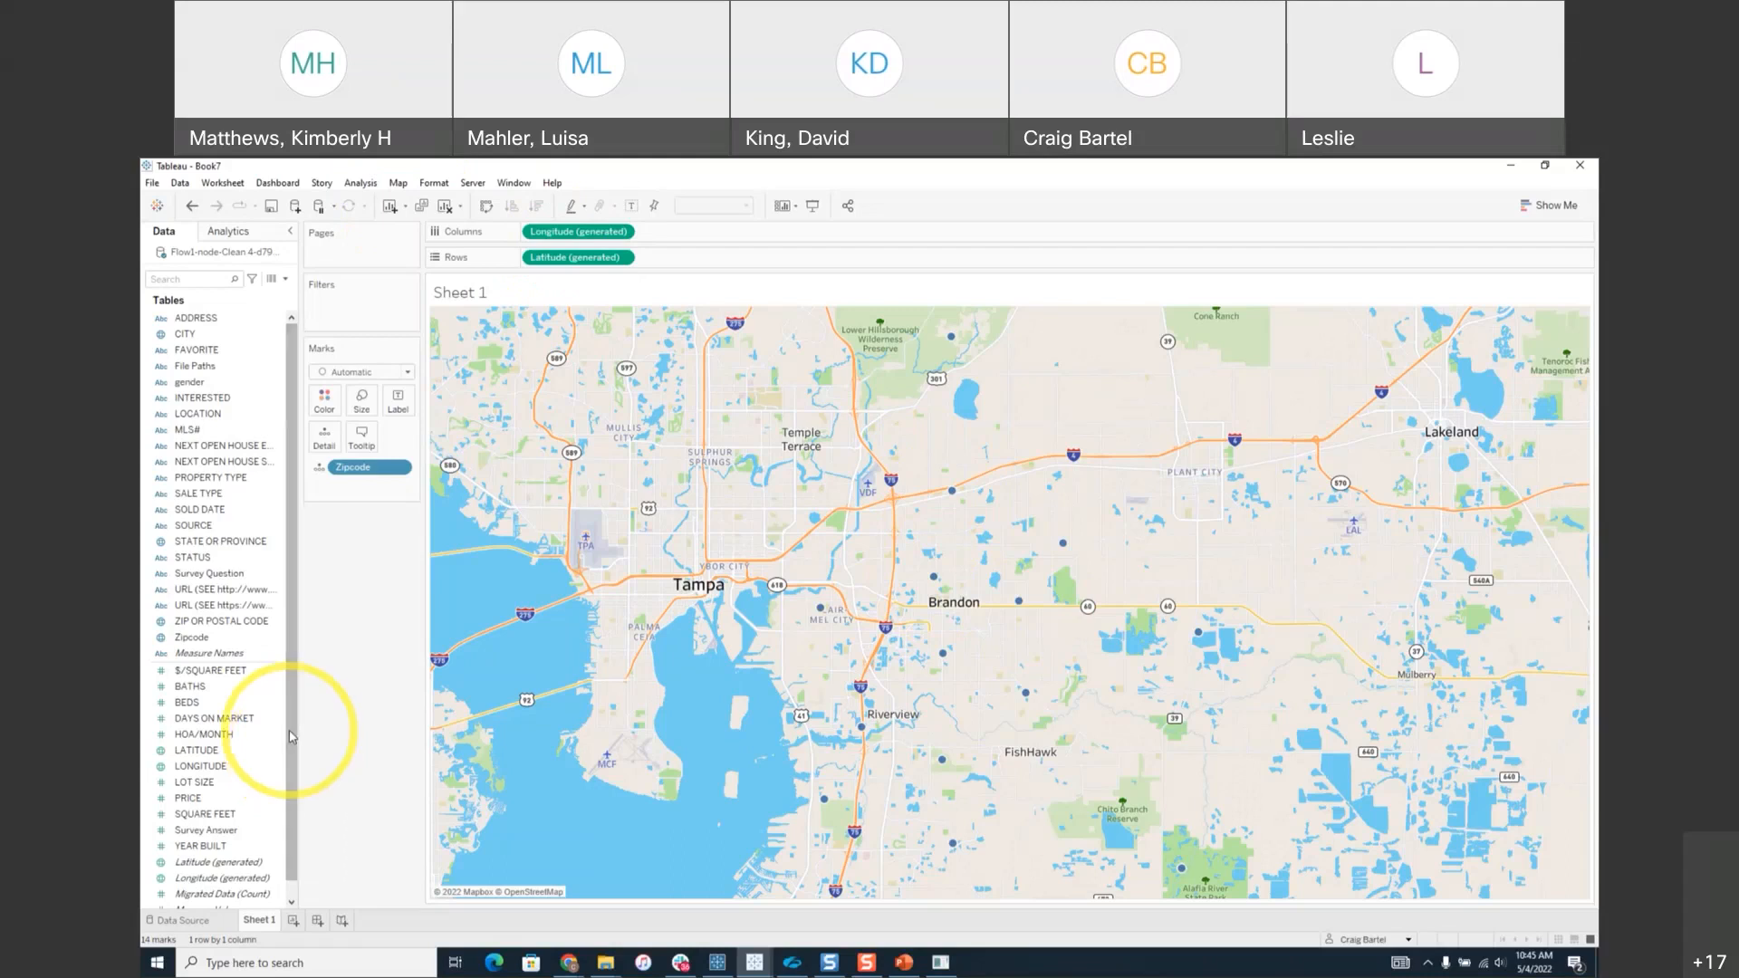
{"action": "scroll", "coordinate": [293, 770], "scroll_direction": "down", "scroll_amount": 1}
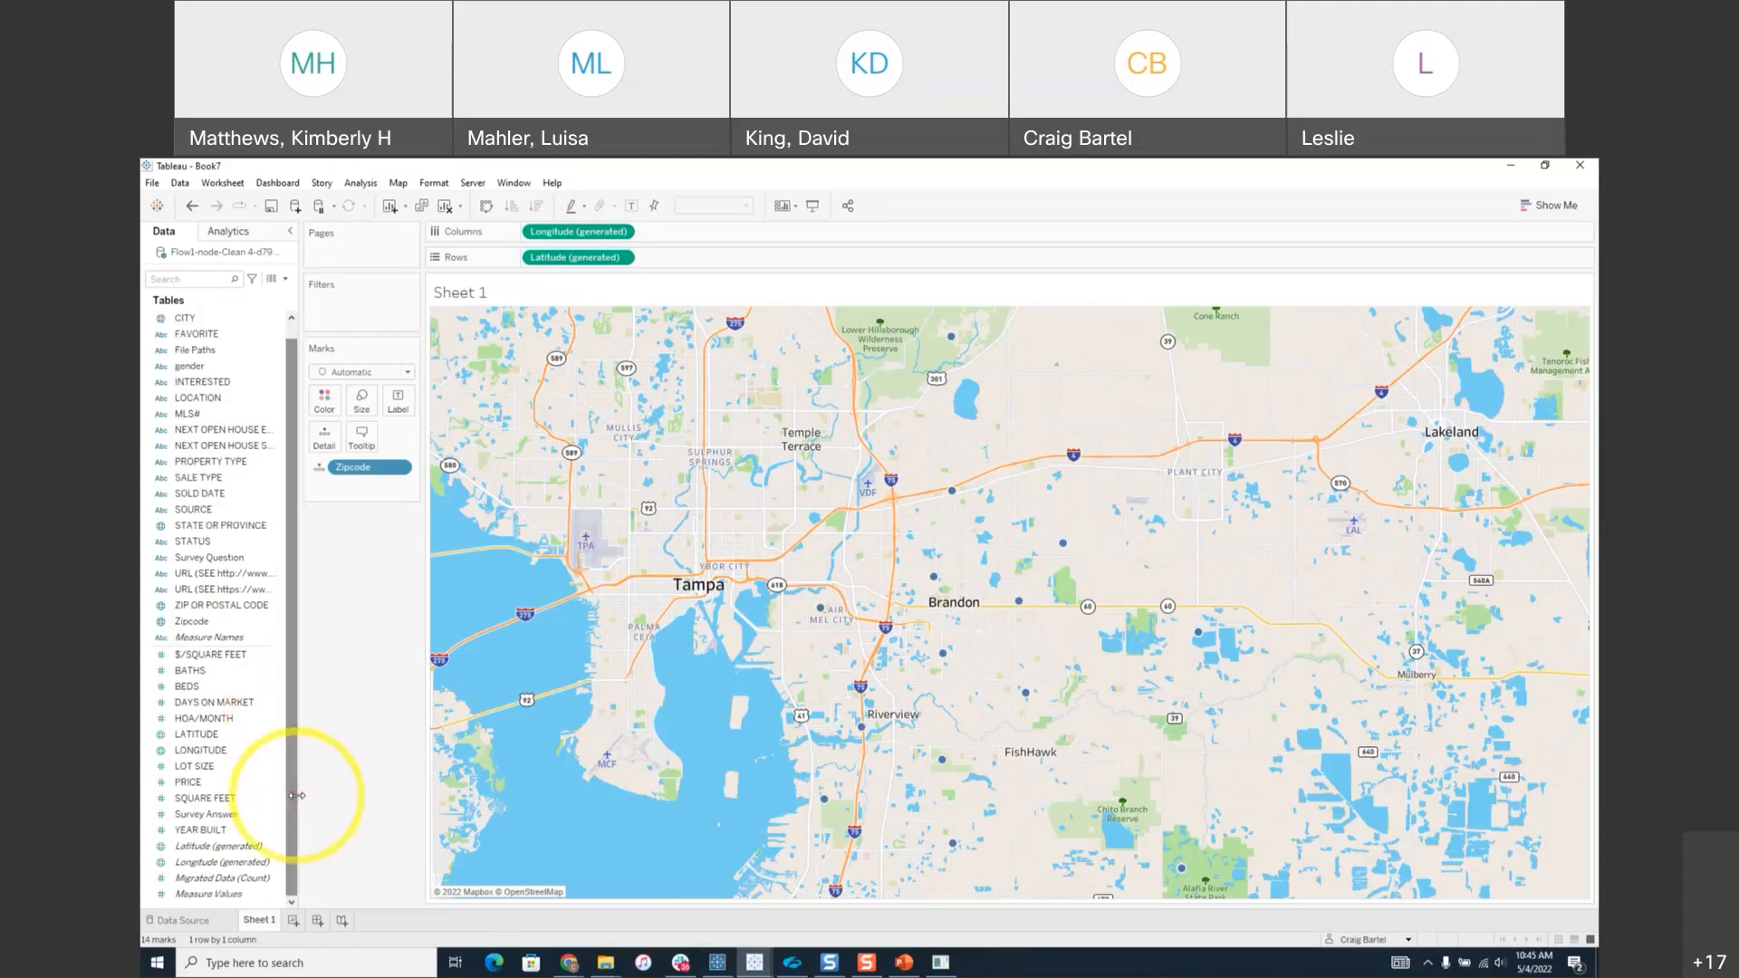
{"action": "left_click", "coordinate": [222, 814]}
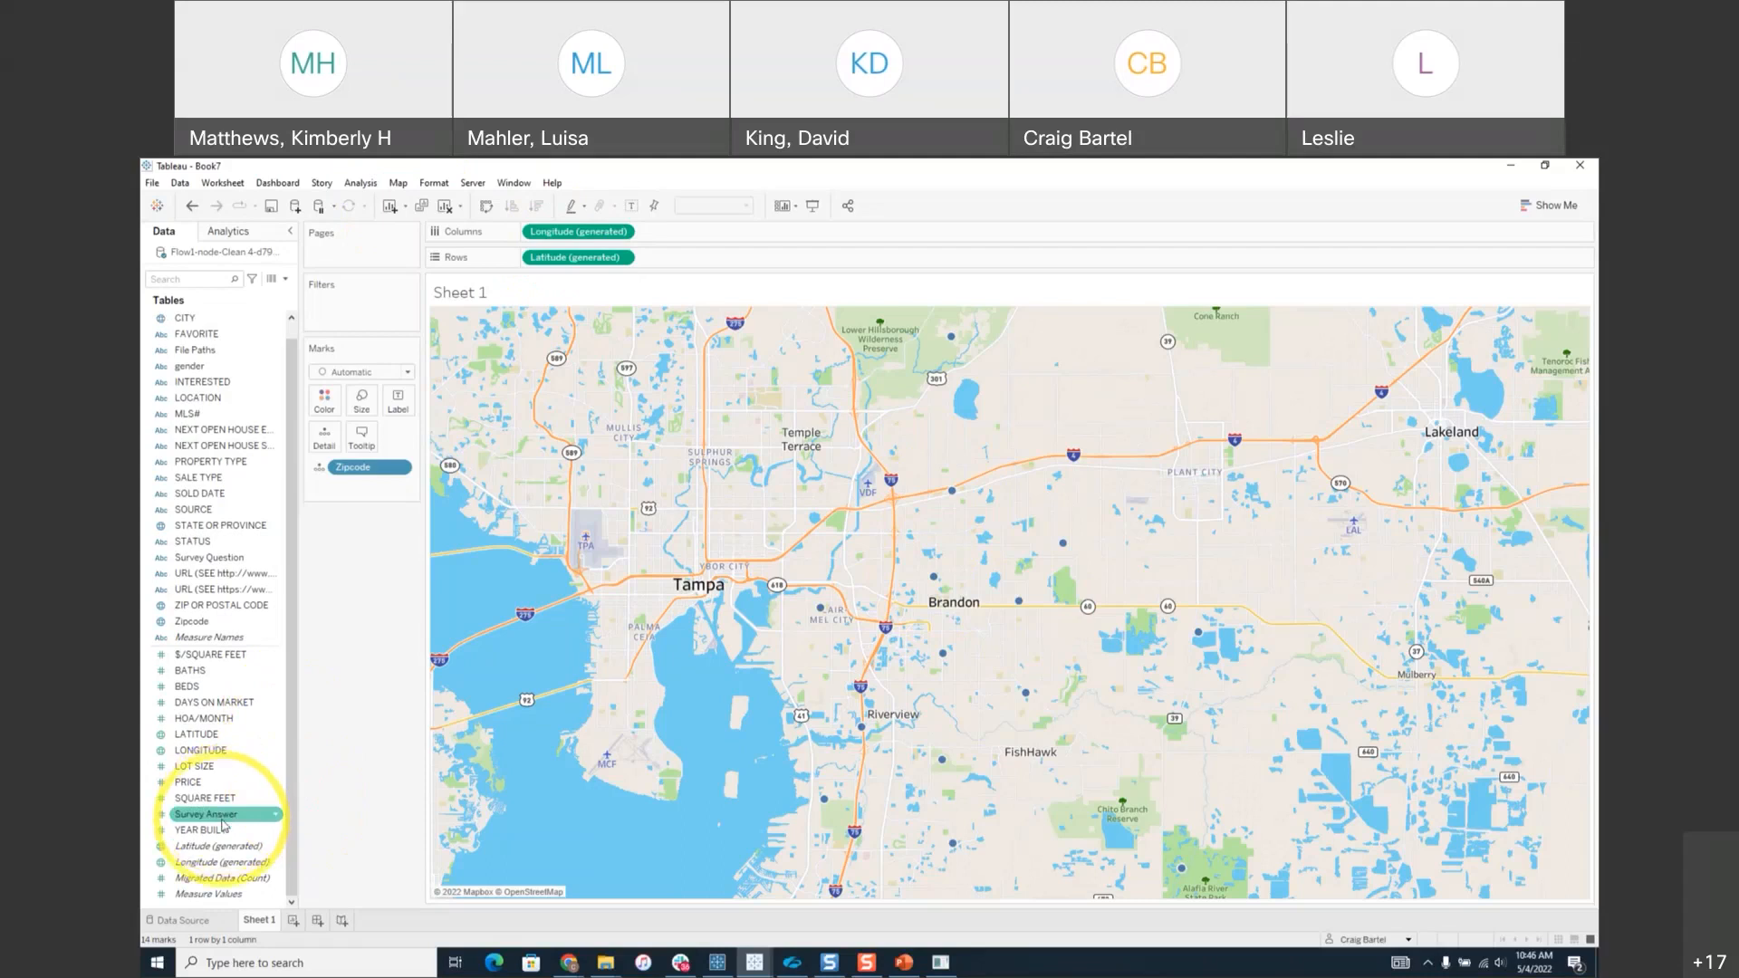
Colour the zipcode map by AVG(Survey Answer).
{"action": "left_click", "coordinate": [219, 818]}
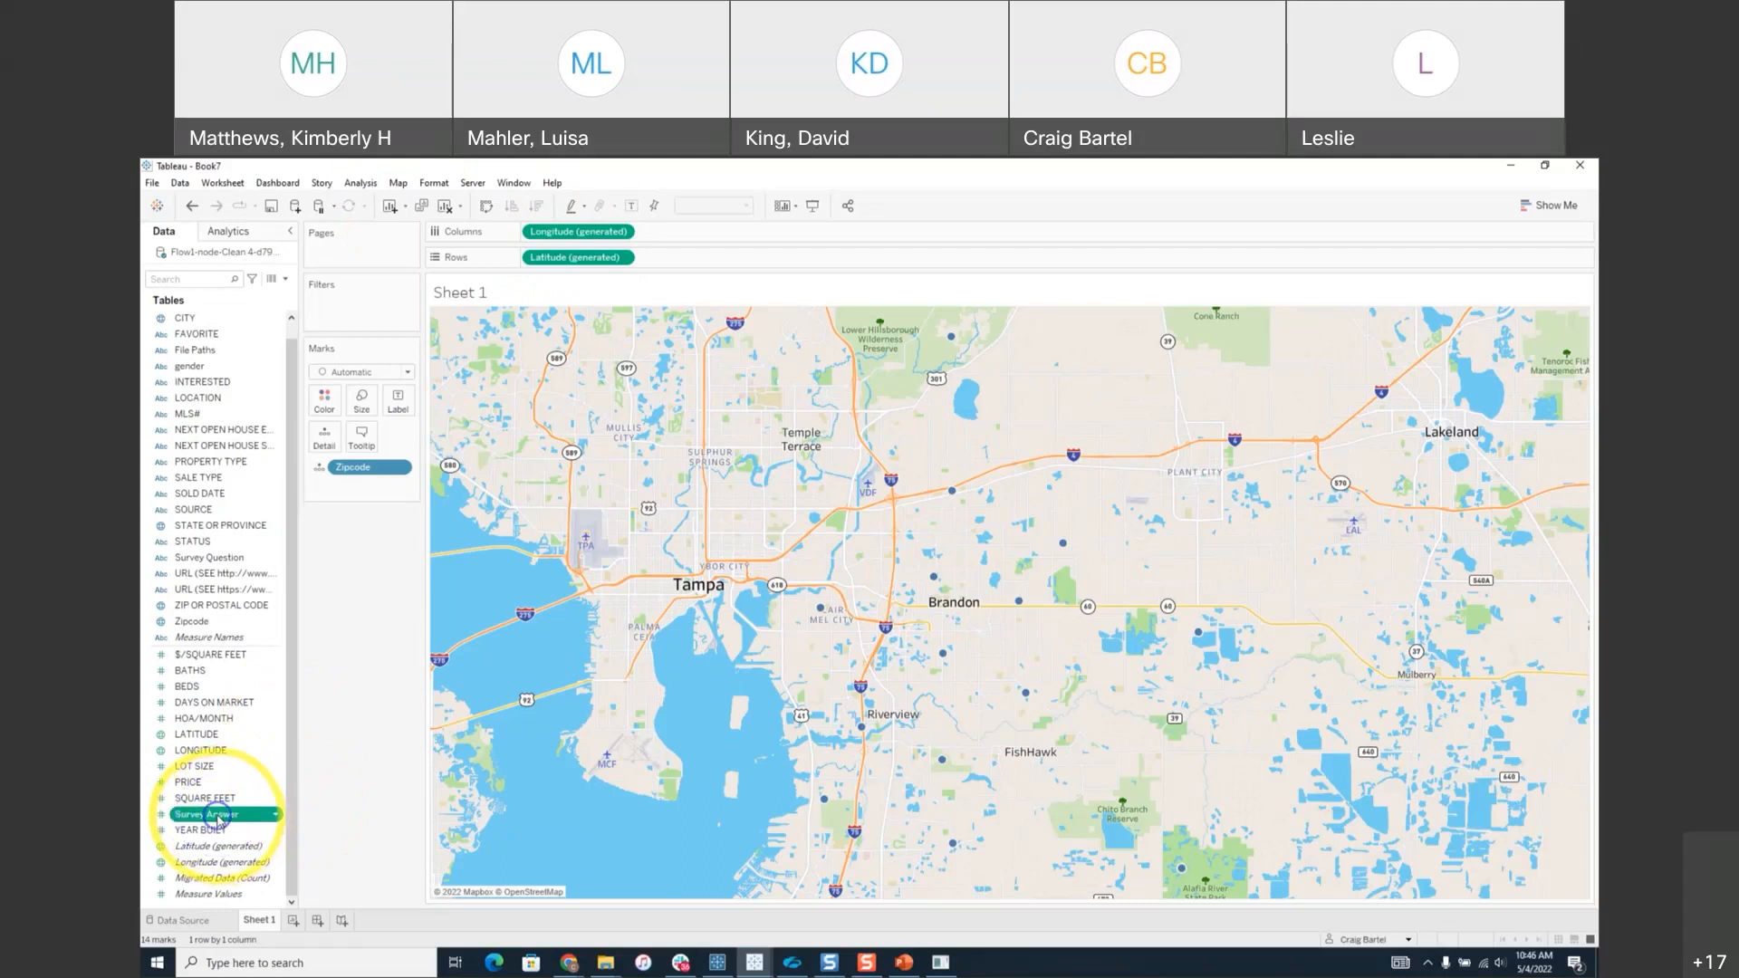
{"action": "left_click_drag", "start_coordinate": [218, 818], "coordinate": [328, 406]}
{"action": "left_click", "coordinate": [802, 490]}
{"action": "left_click", "coordinate": [894, 680]}
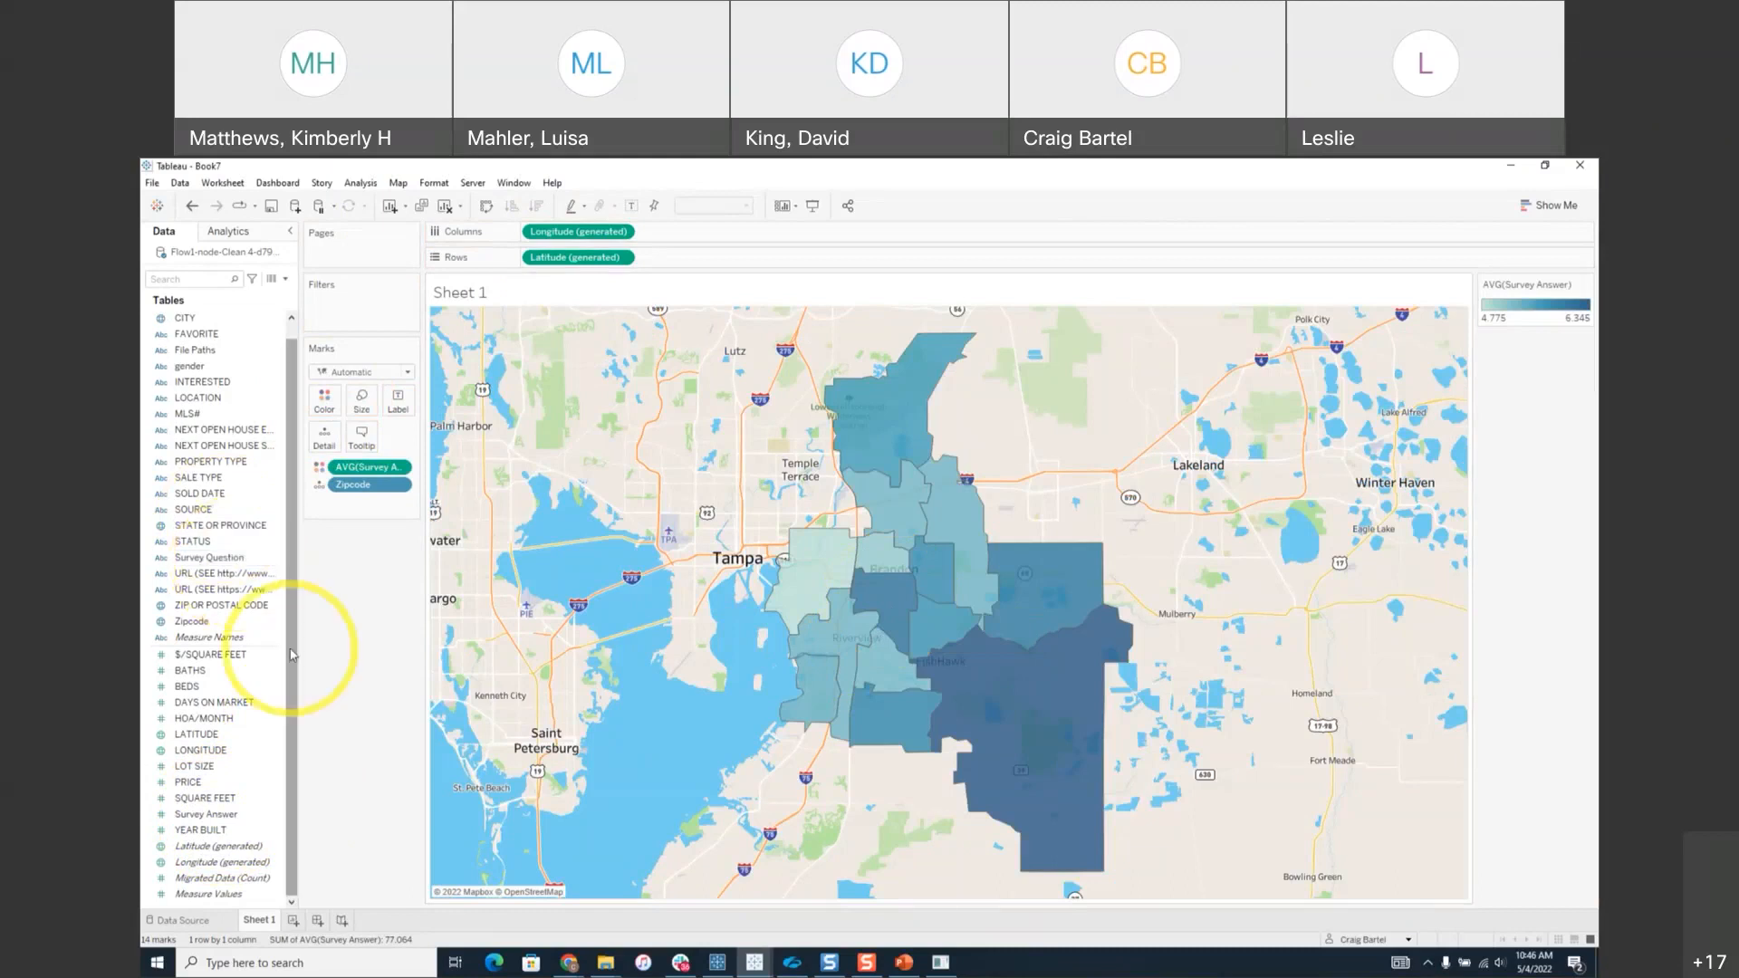
Drag Survey Answer to Filters, then cancel the filter without applying it.
{"action": "left_click", "coordinate": [215, 815]}
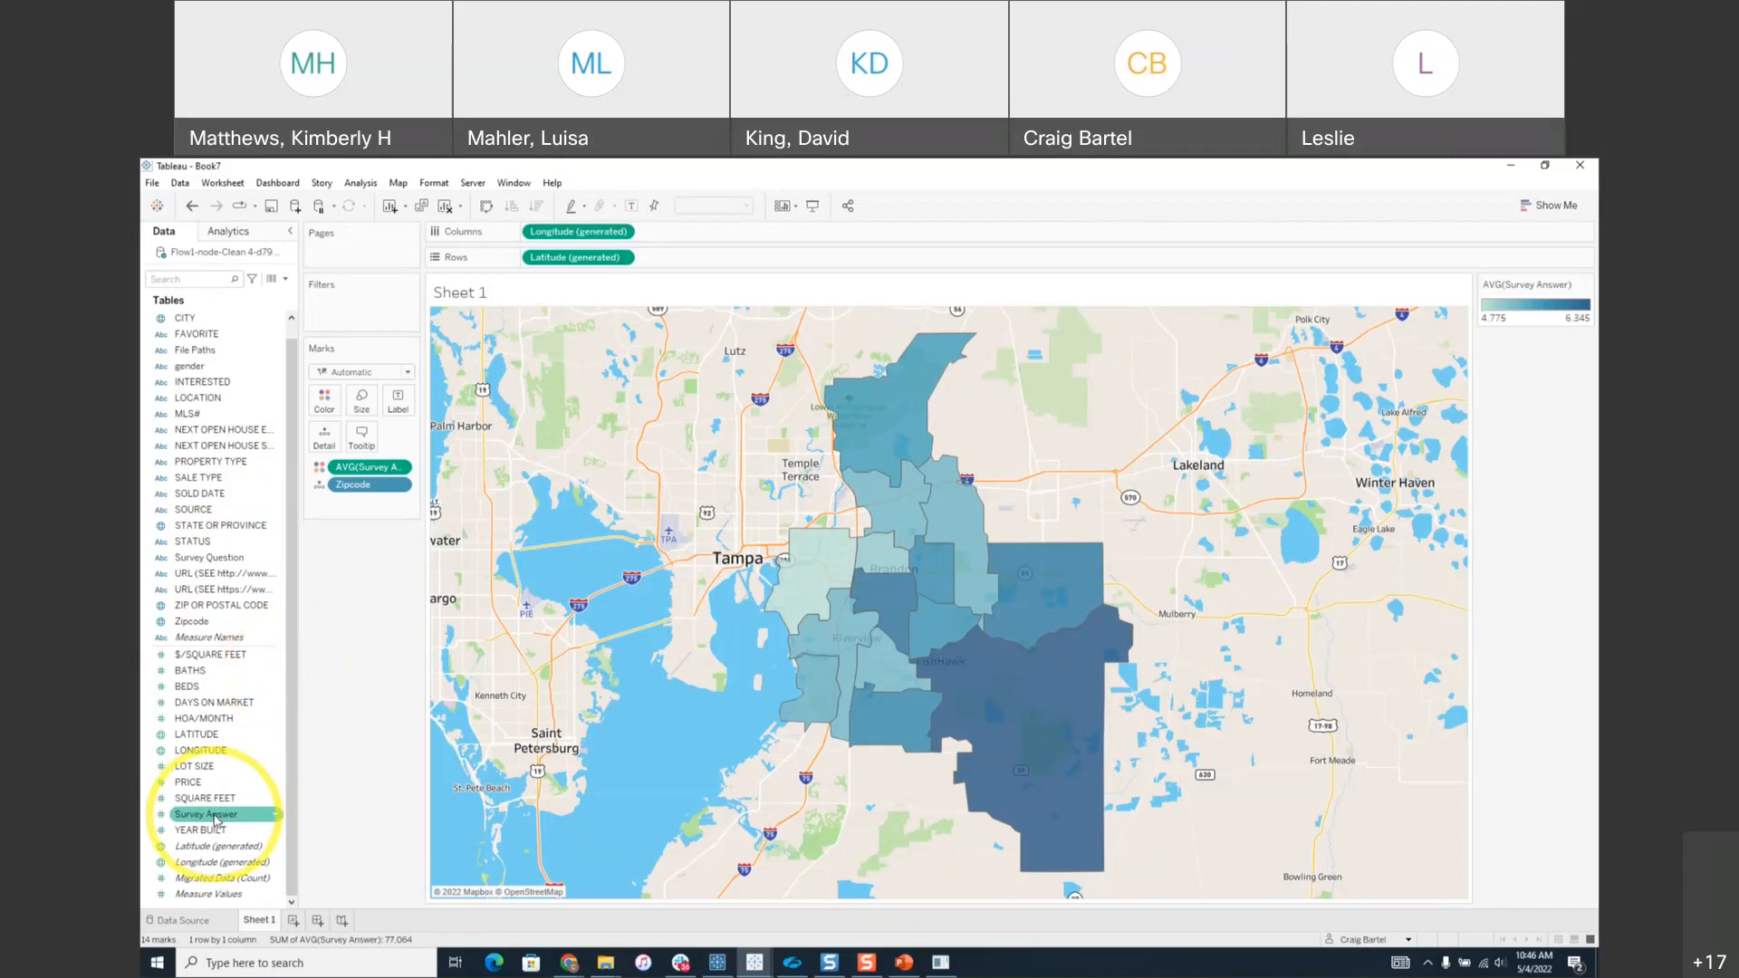
{"action": "left_click", "coordinate": [216, 815]}
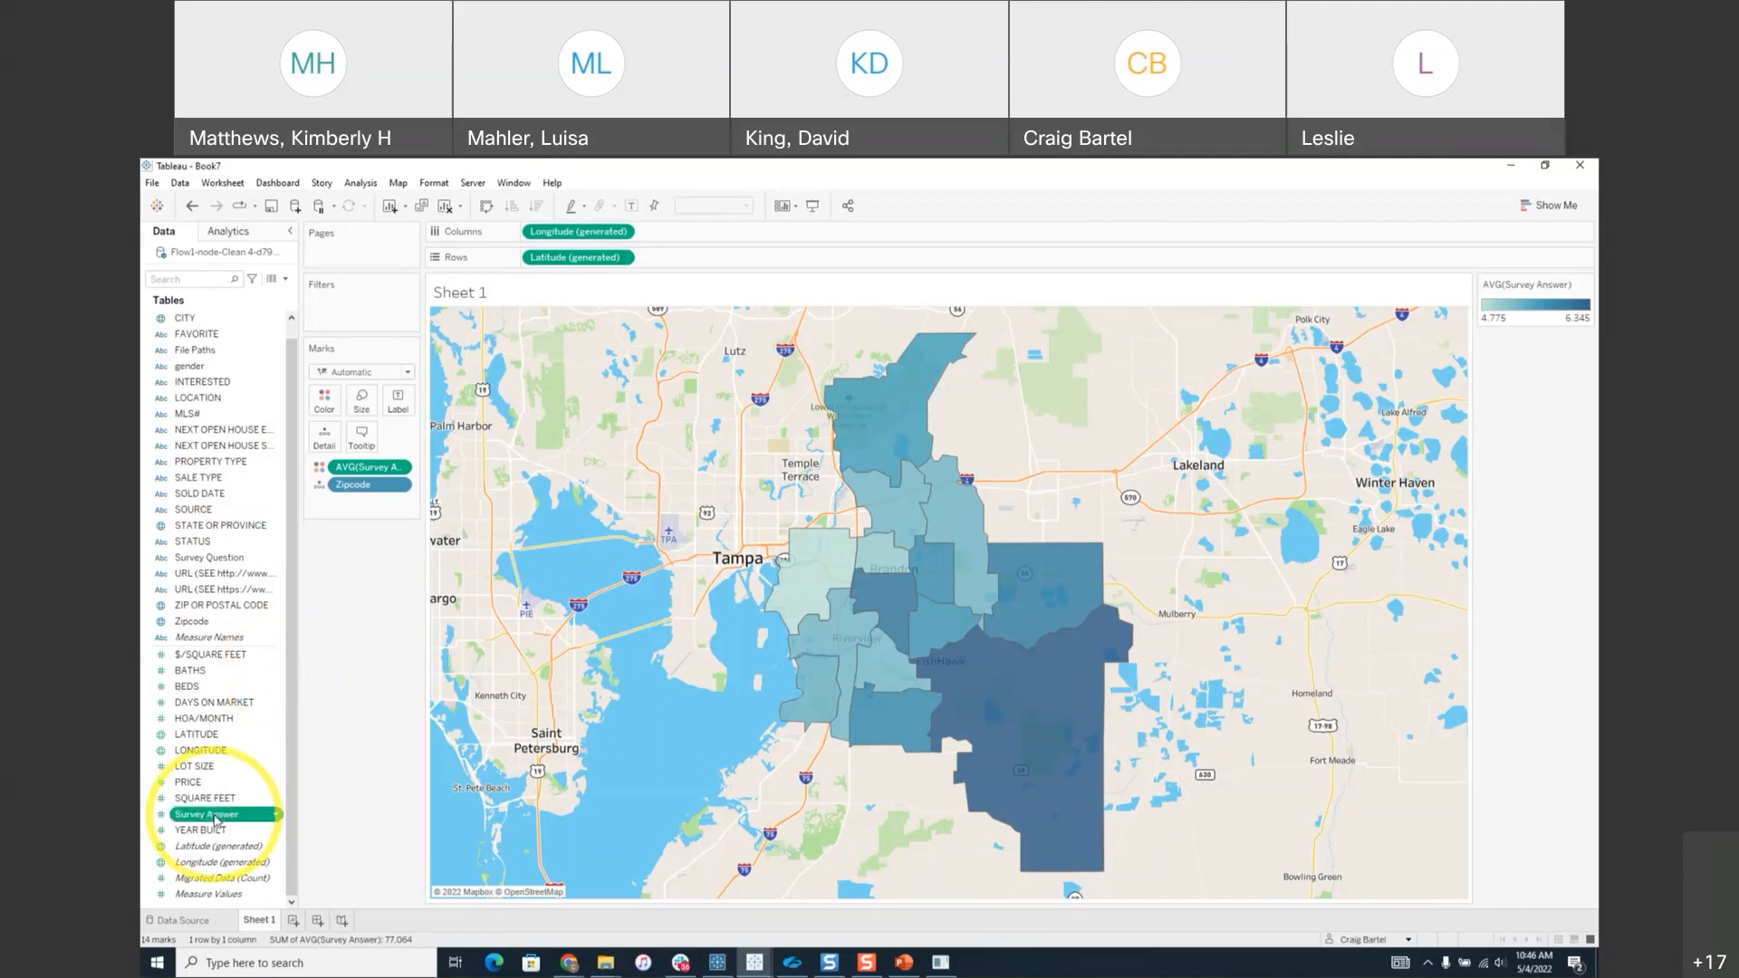
{"action": "left_click_drag", "start_coordinate": [215, 819], "coordinate": [352, 321]}
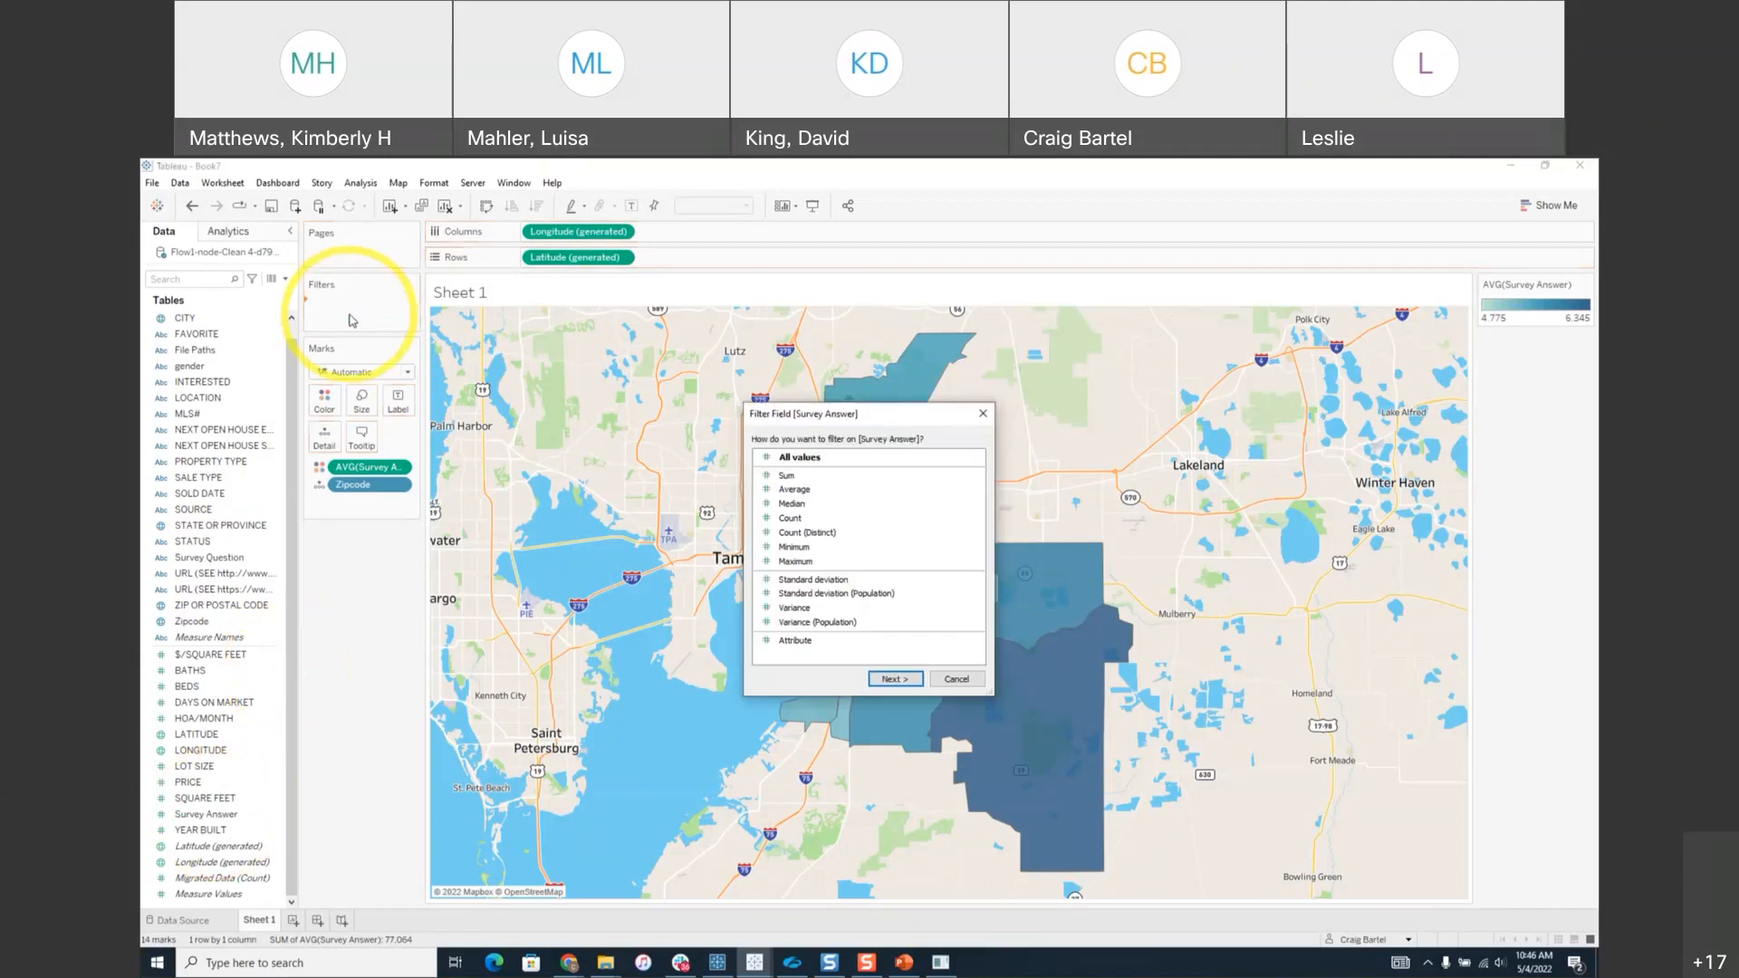
{"action": "left_click", "coordinate": [957, 678]}
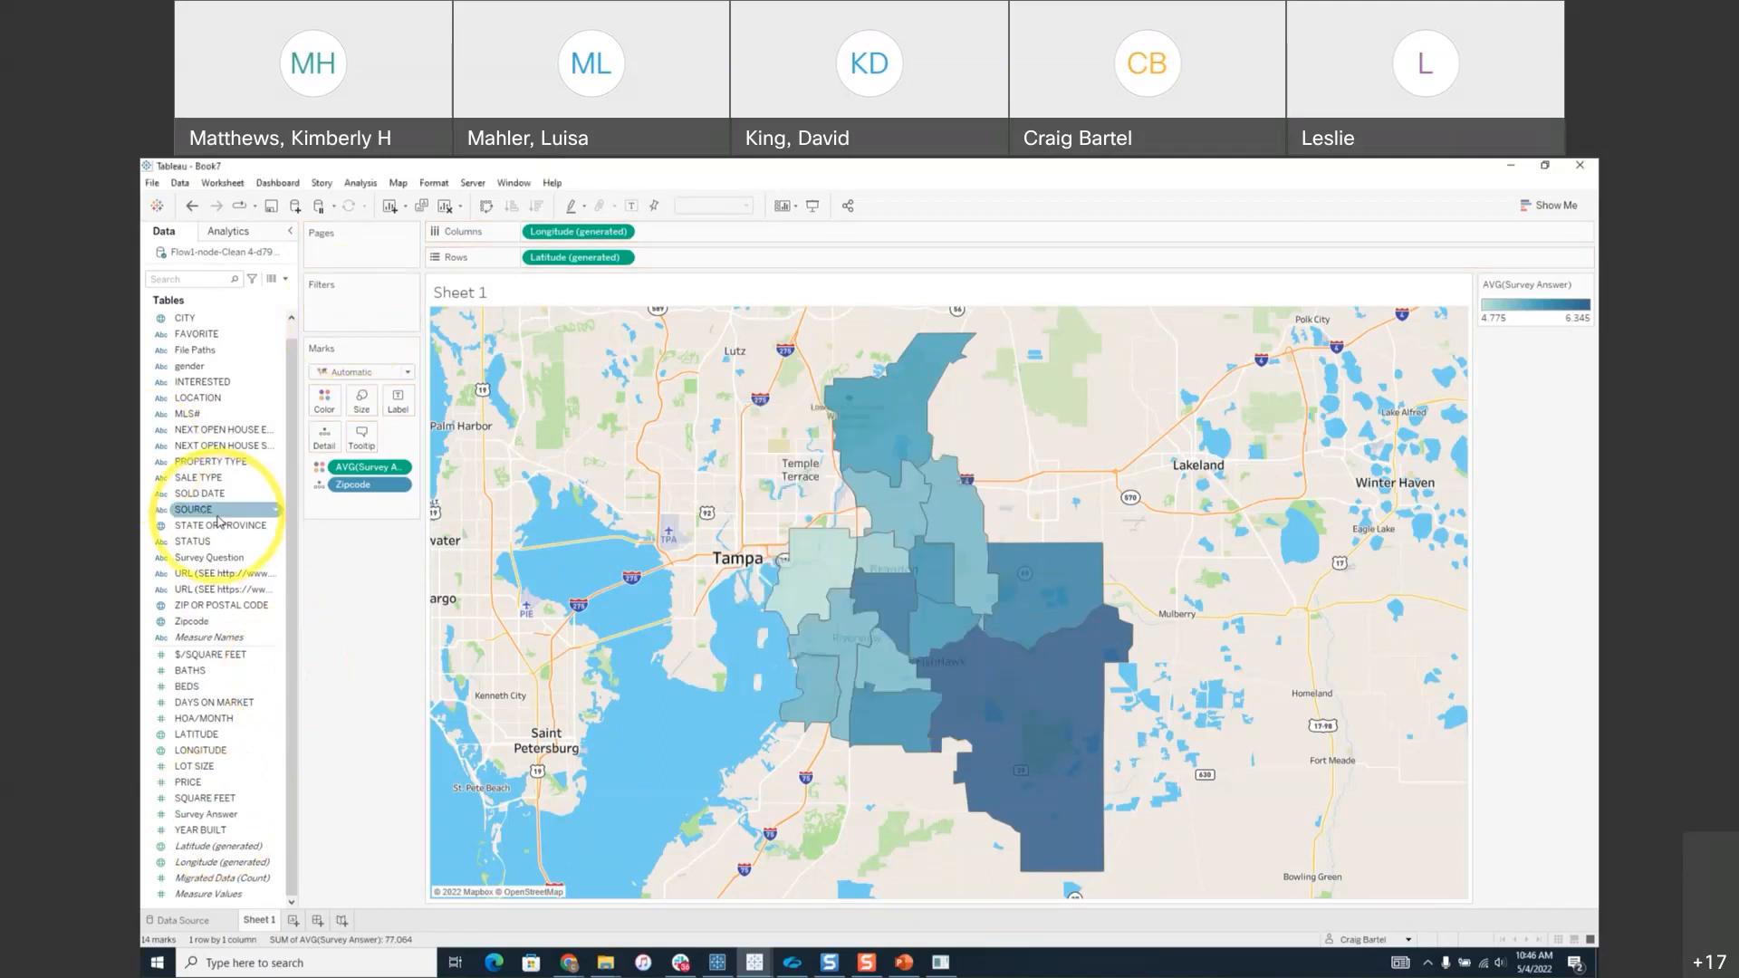
{"action": "left_click", "coordinate": [217, 557]}
{"action": "left_click_drag", "start_coordinate": [225, 544], "coordinate": [337, 313]}
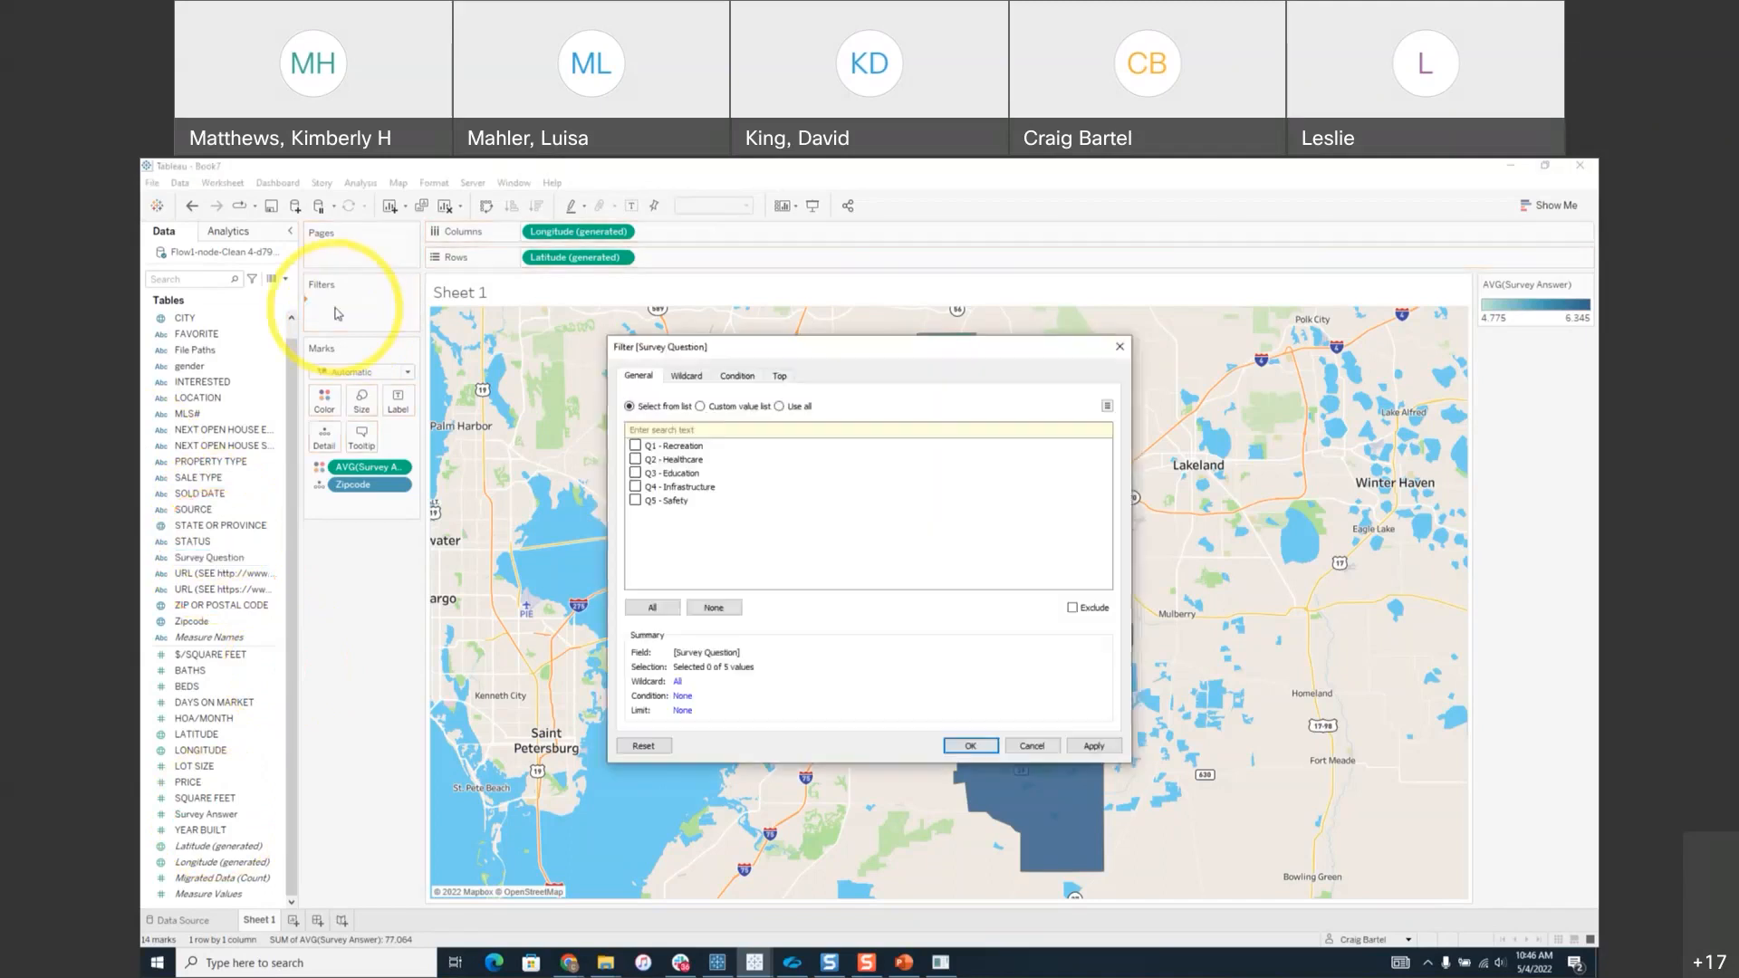
{"action": "left_click", "coordinate": [635, 446]}
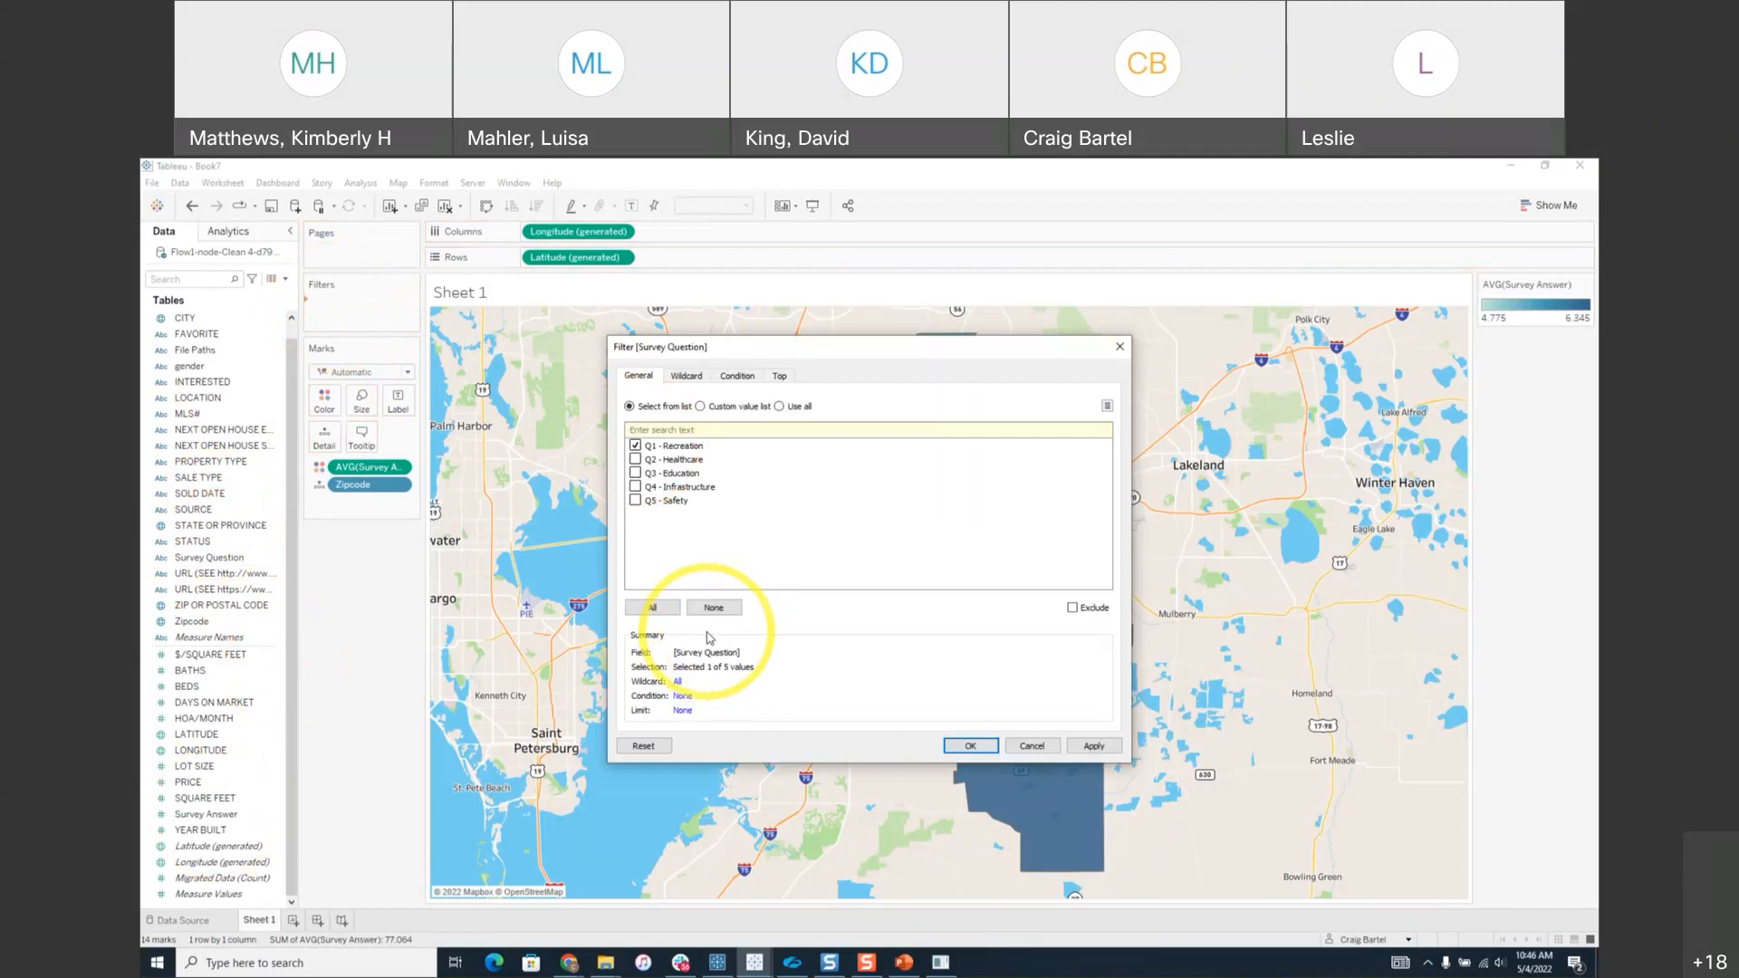
{"action": "left_click", "coordinate": [988, 750]}
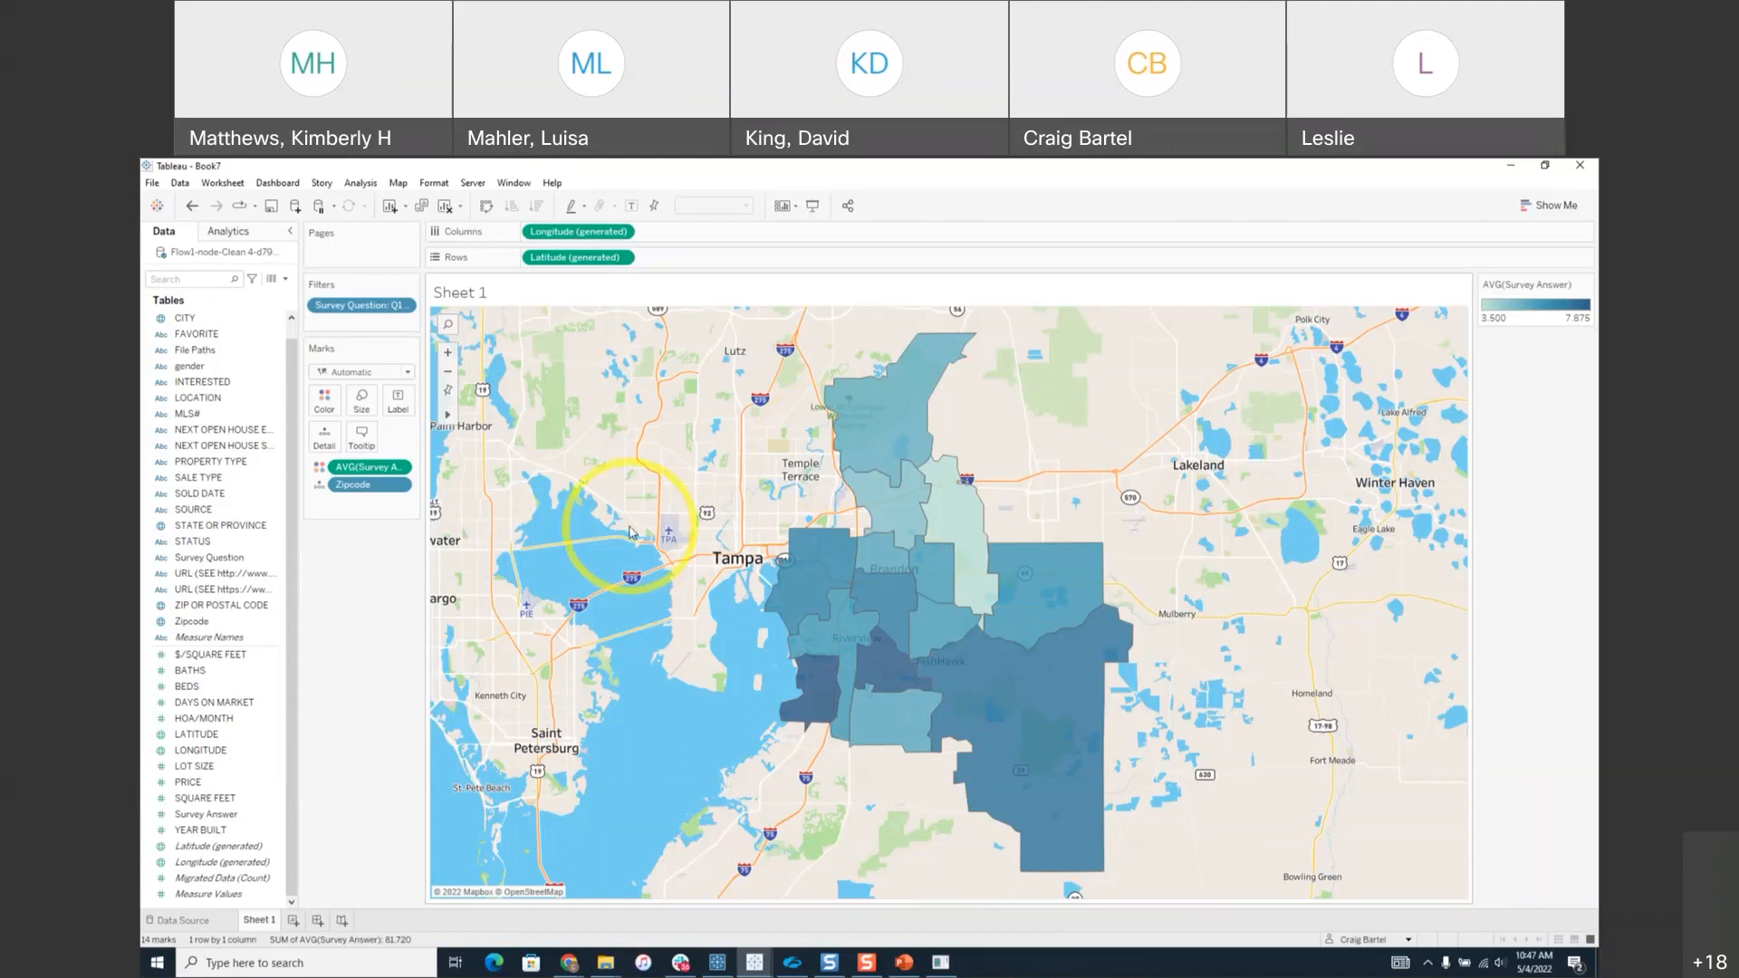
{"action": "left_click", "coordinate": [367, 308]}
{"action": "left_click_drag", "start_coordinate": [367, 311], "coordinate": [231, 385]}
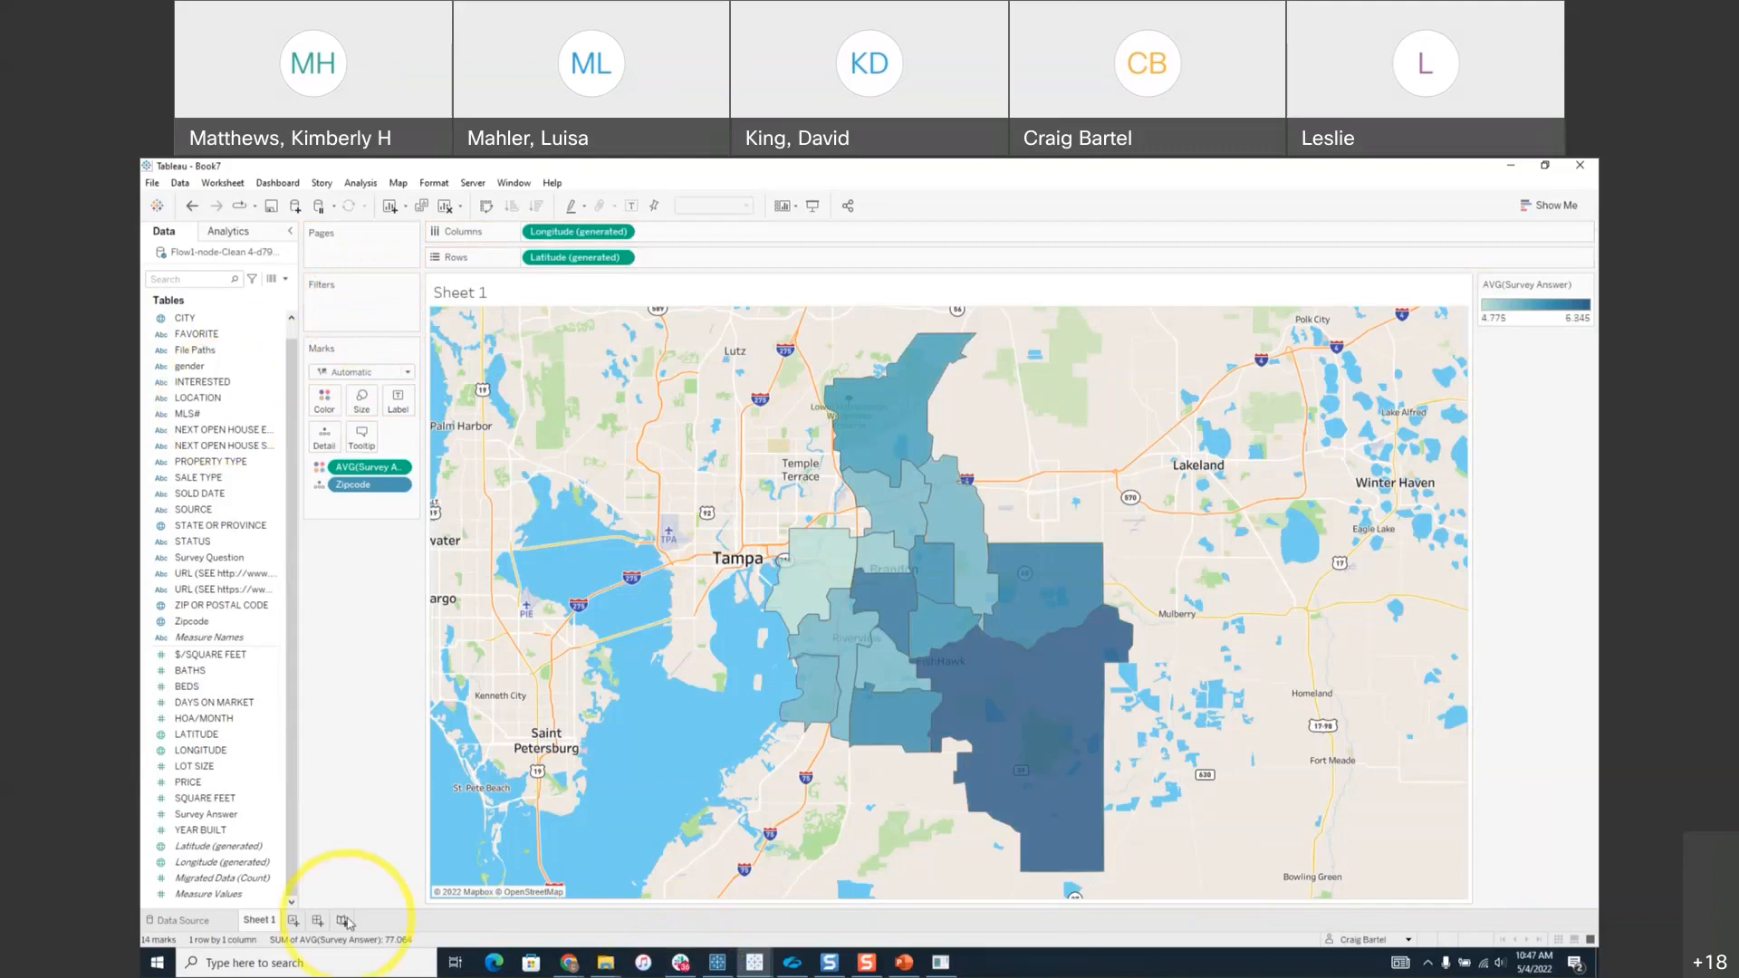
On a new sheet, put Survey Question on Rows and AVG(Survey Answer) on Columns.
{"action": "left_click", "coordinate": [293, 921]}
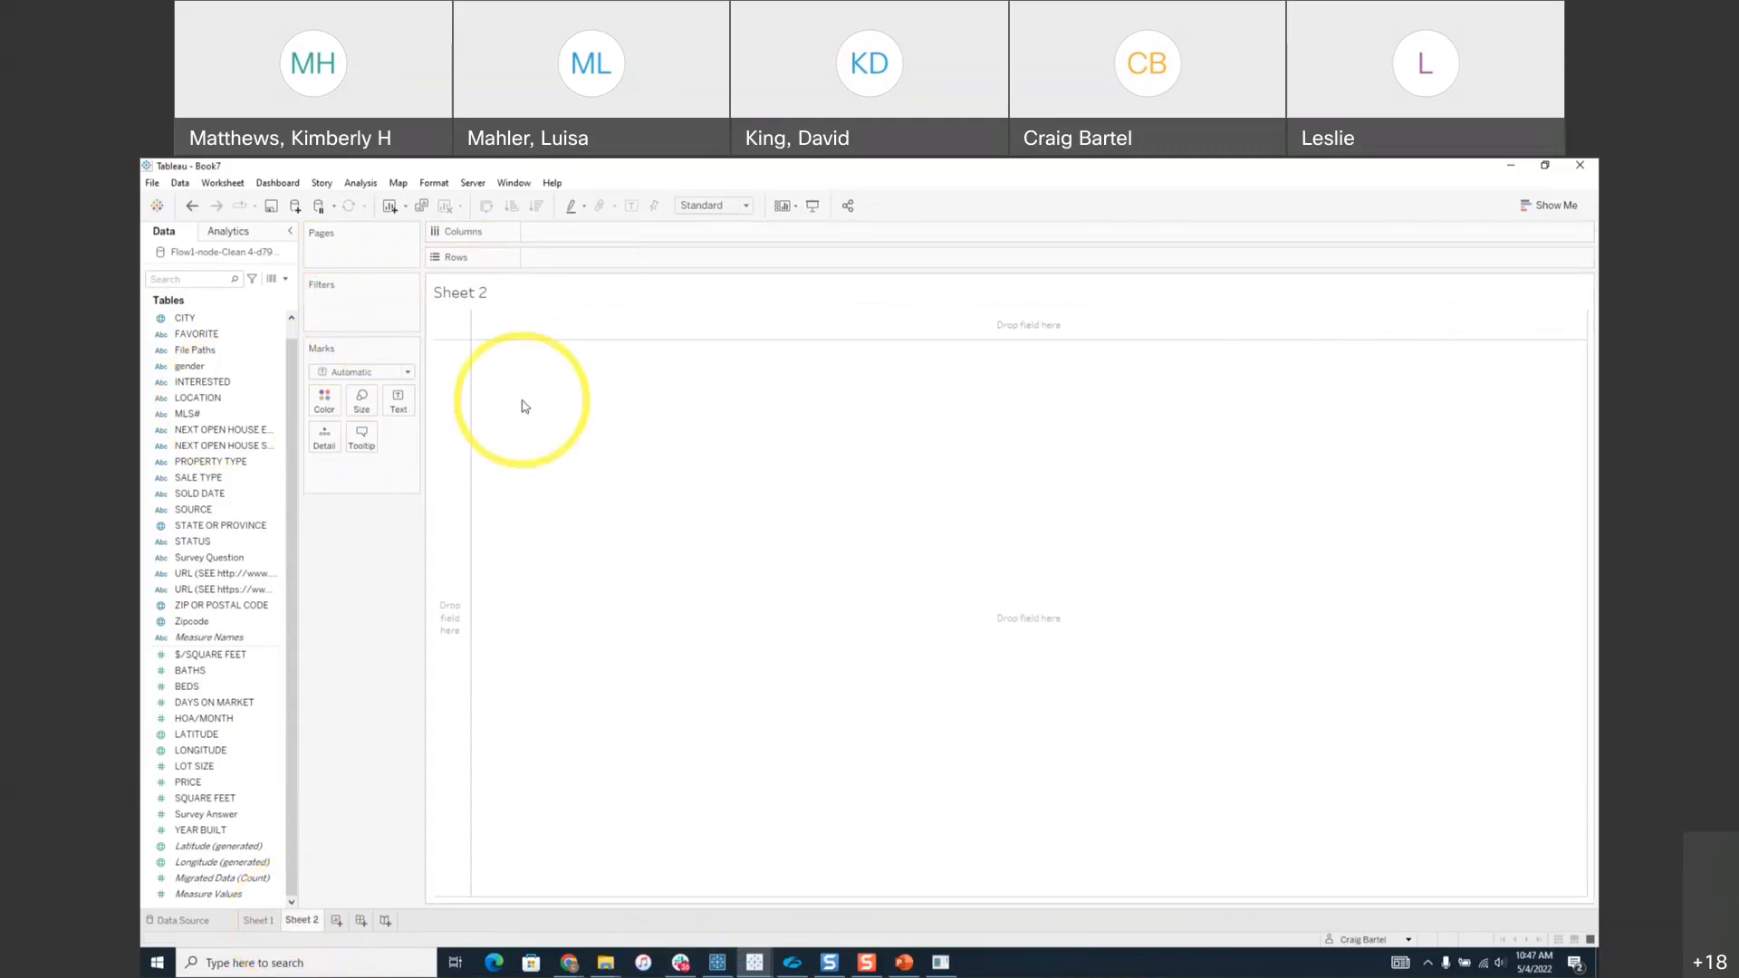
{"action": "left_click_drag", "start_coordinate": [210, 557], "coordinate": [632, 259]}
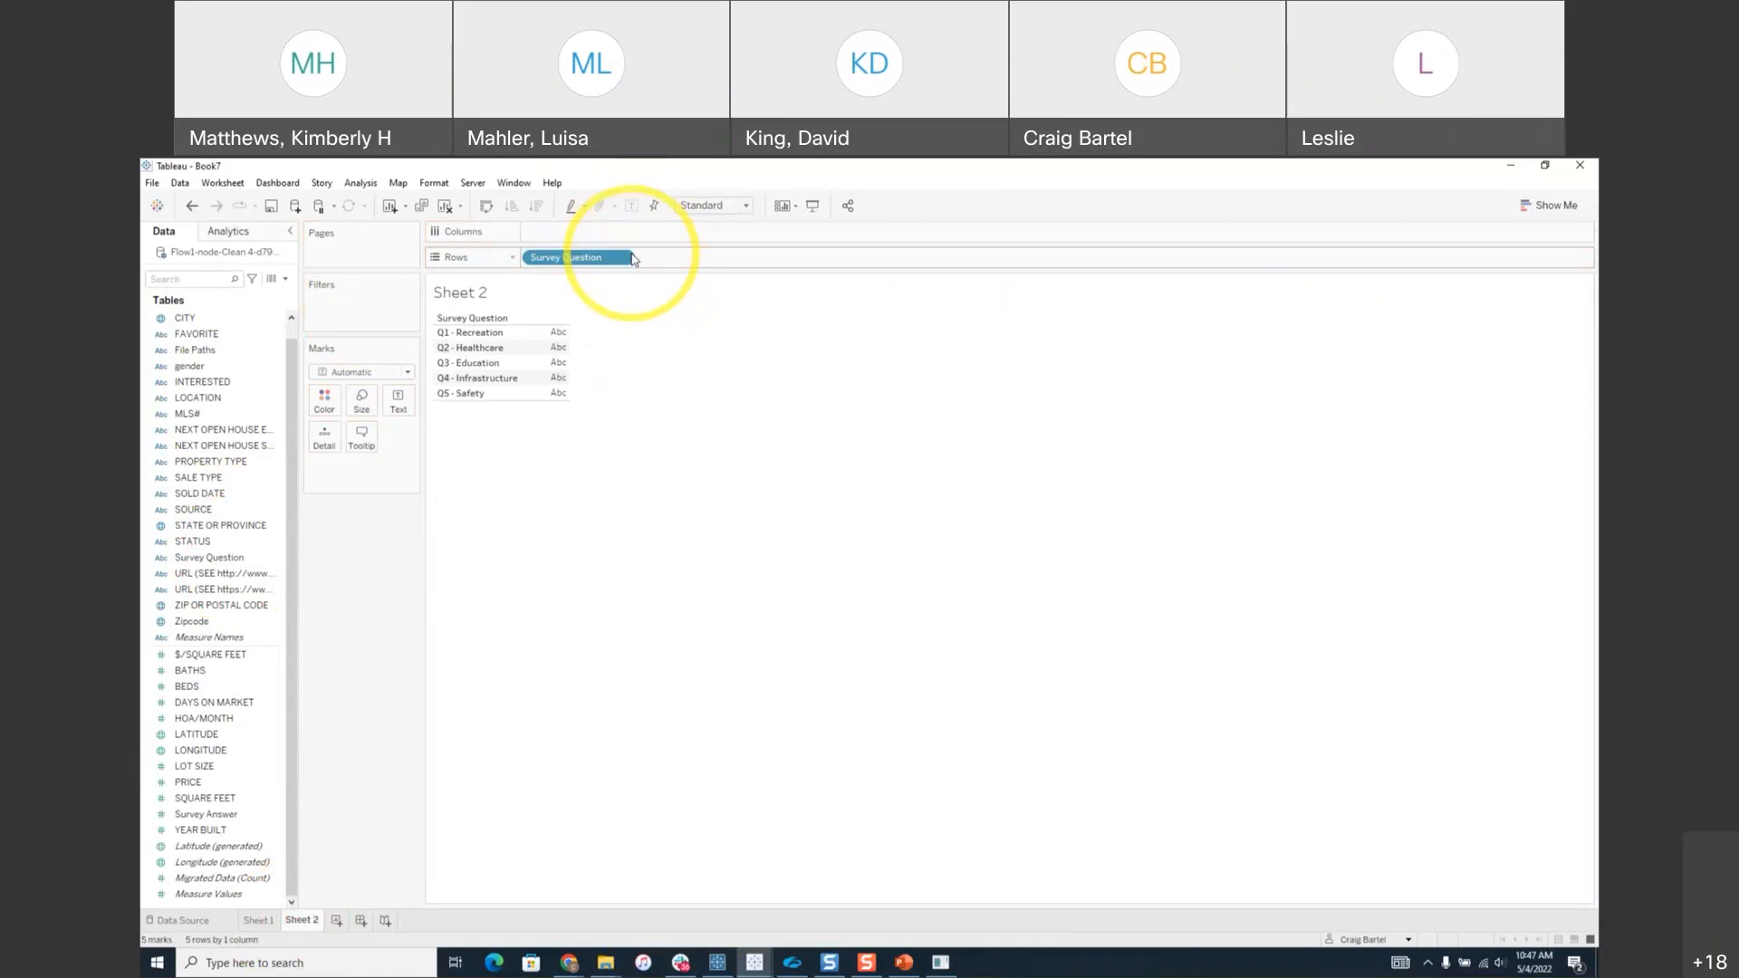
{"action": "left_click", "coordinate": [218, 816]}
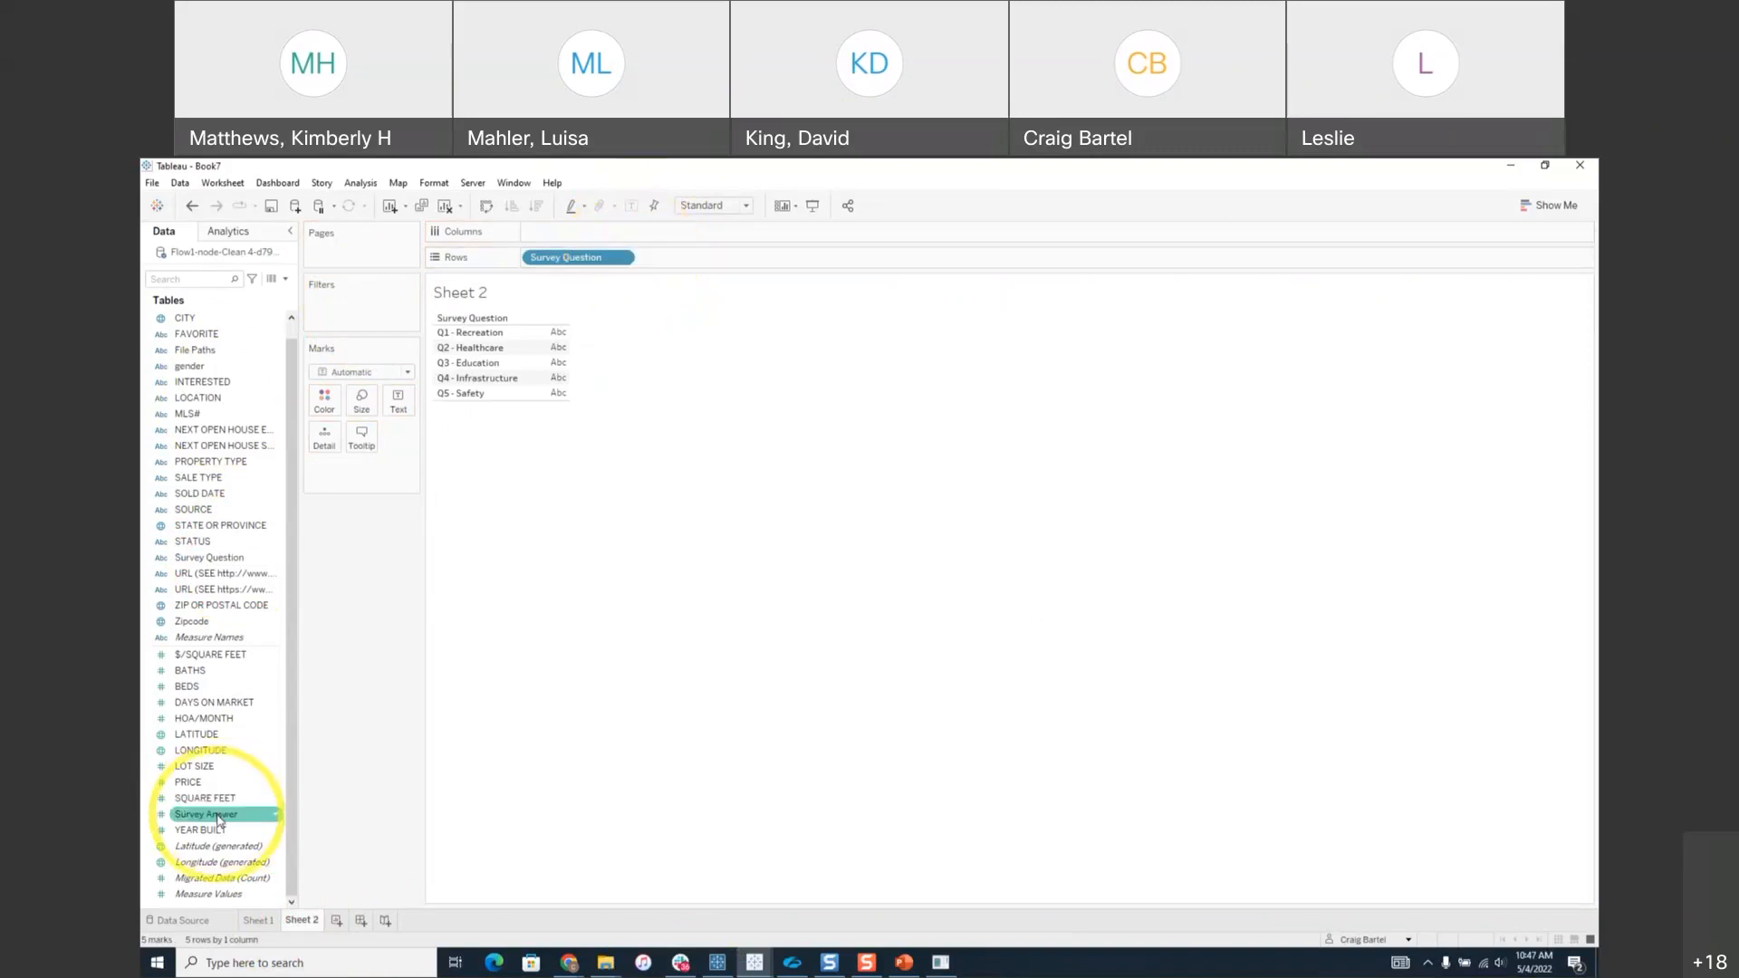
{"action": "left_click", "coordinate": [218, 821]}
{"action": "left_click_drag", "start_coordinate": [218, 820], "coordinate": [572, 233]}
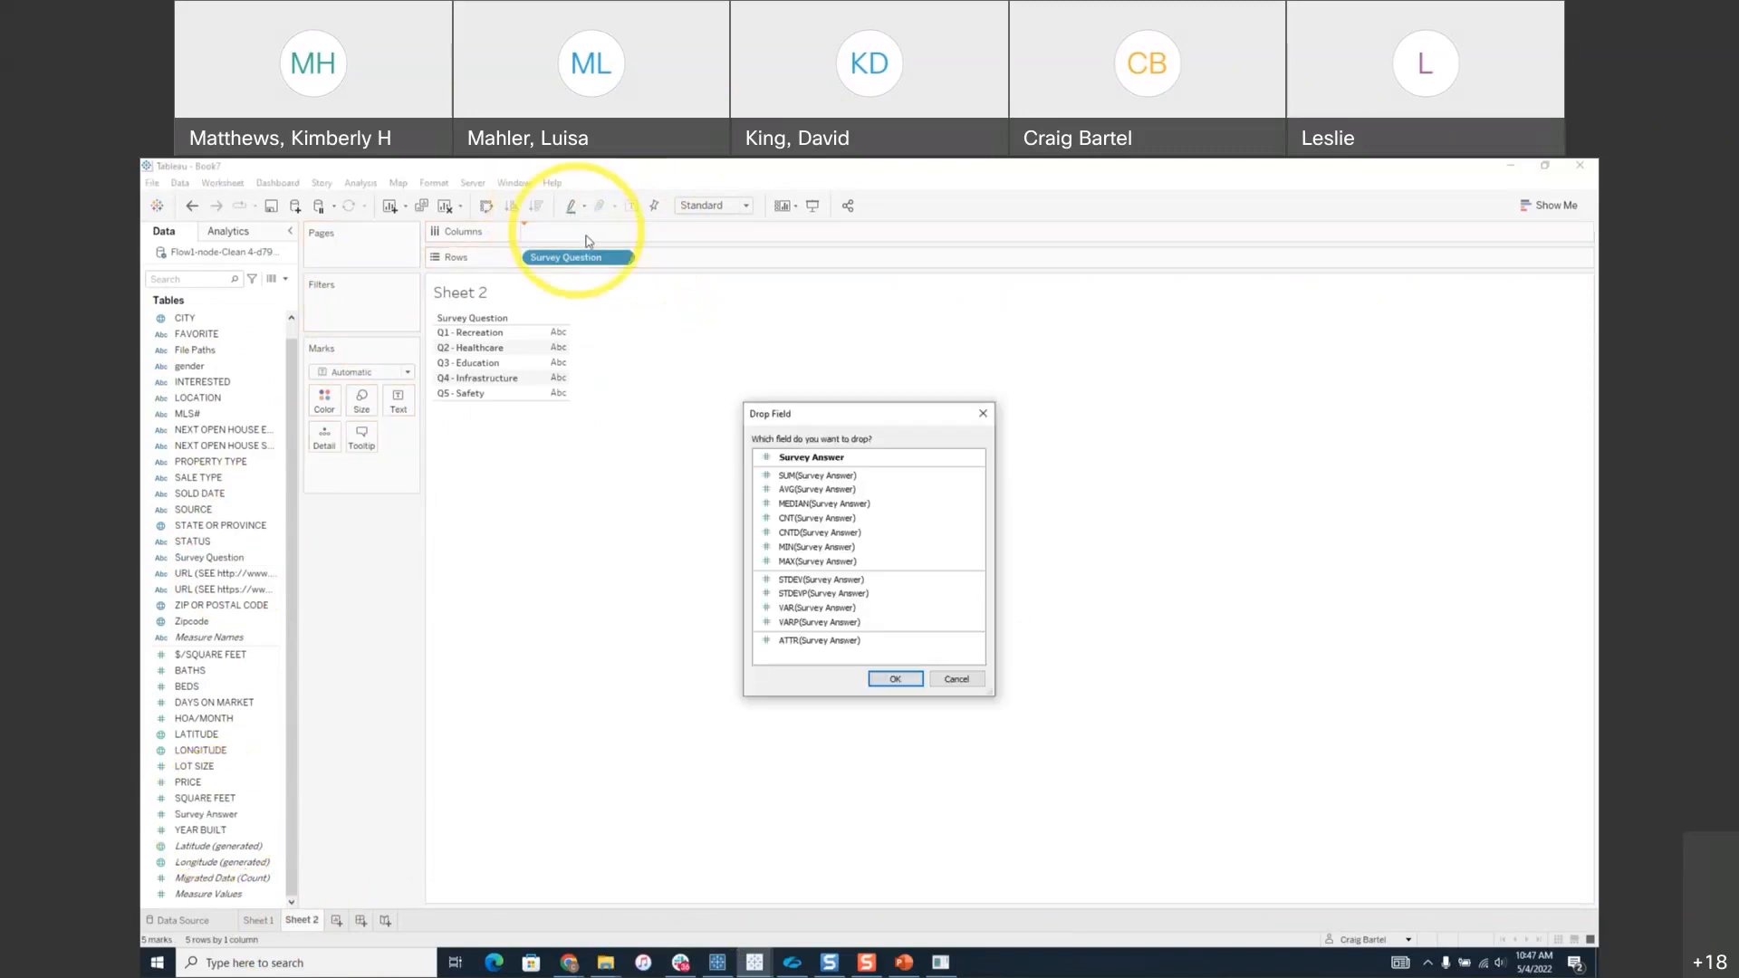
{"action": "left_click", "coordinate": [820, 489]}
{"action": "left_click", "coordinate": [895, 679]}
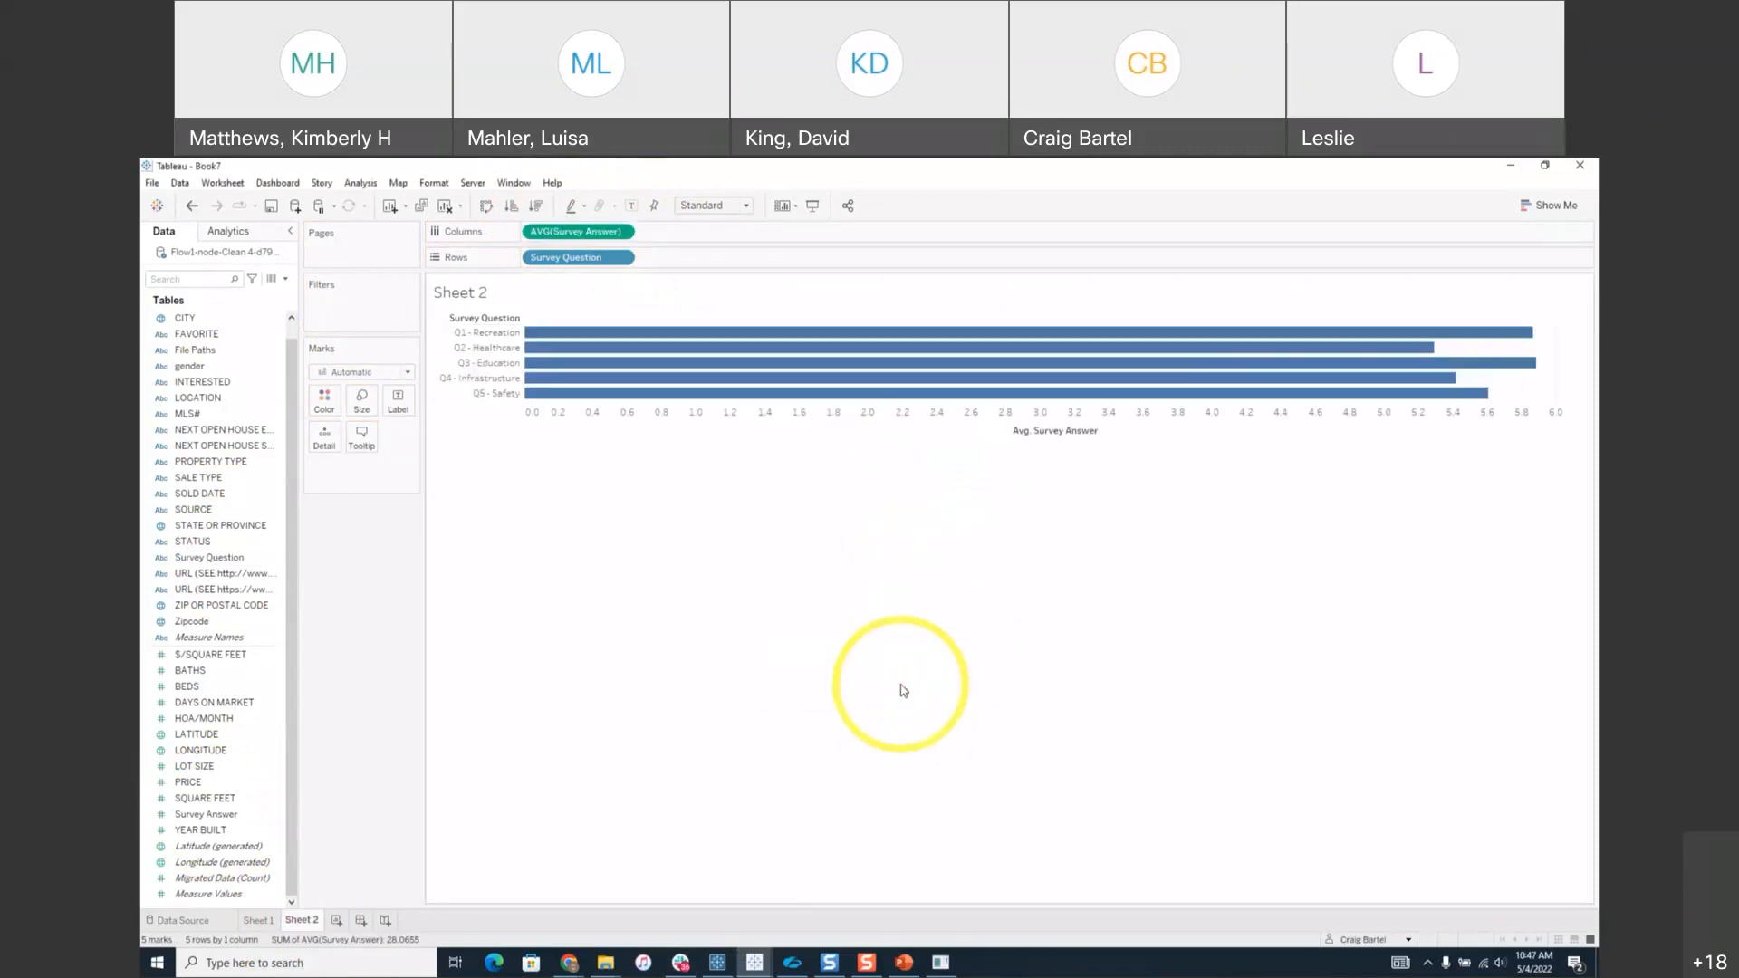
Fit the bars to Entire View, label them with averages, and briefly try a Zipcode breakdown.
{"action": "left_click", "coordinate": [716, 206]}
{"action": "left_click", "coordinate": [723, 257]}
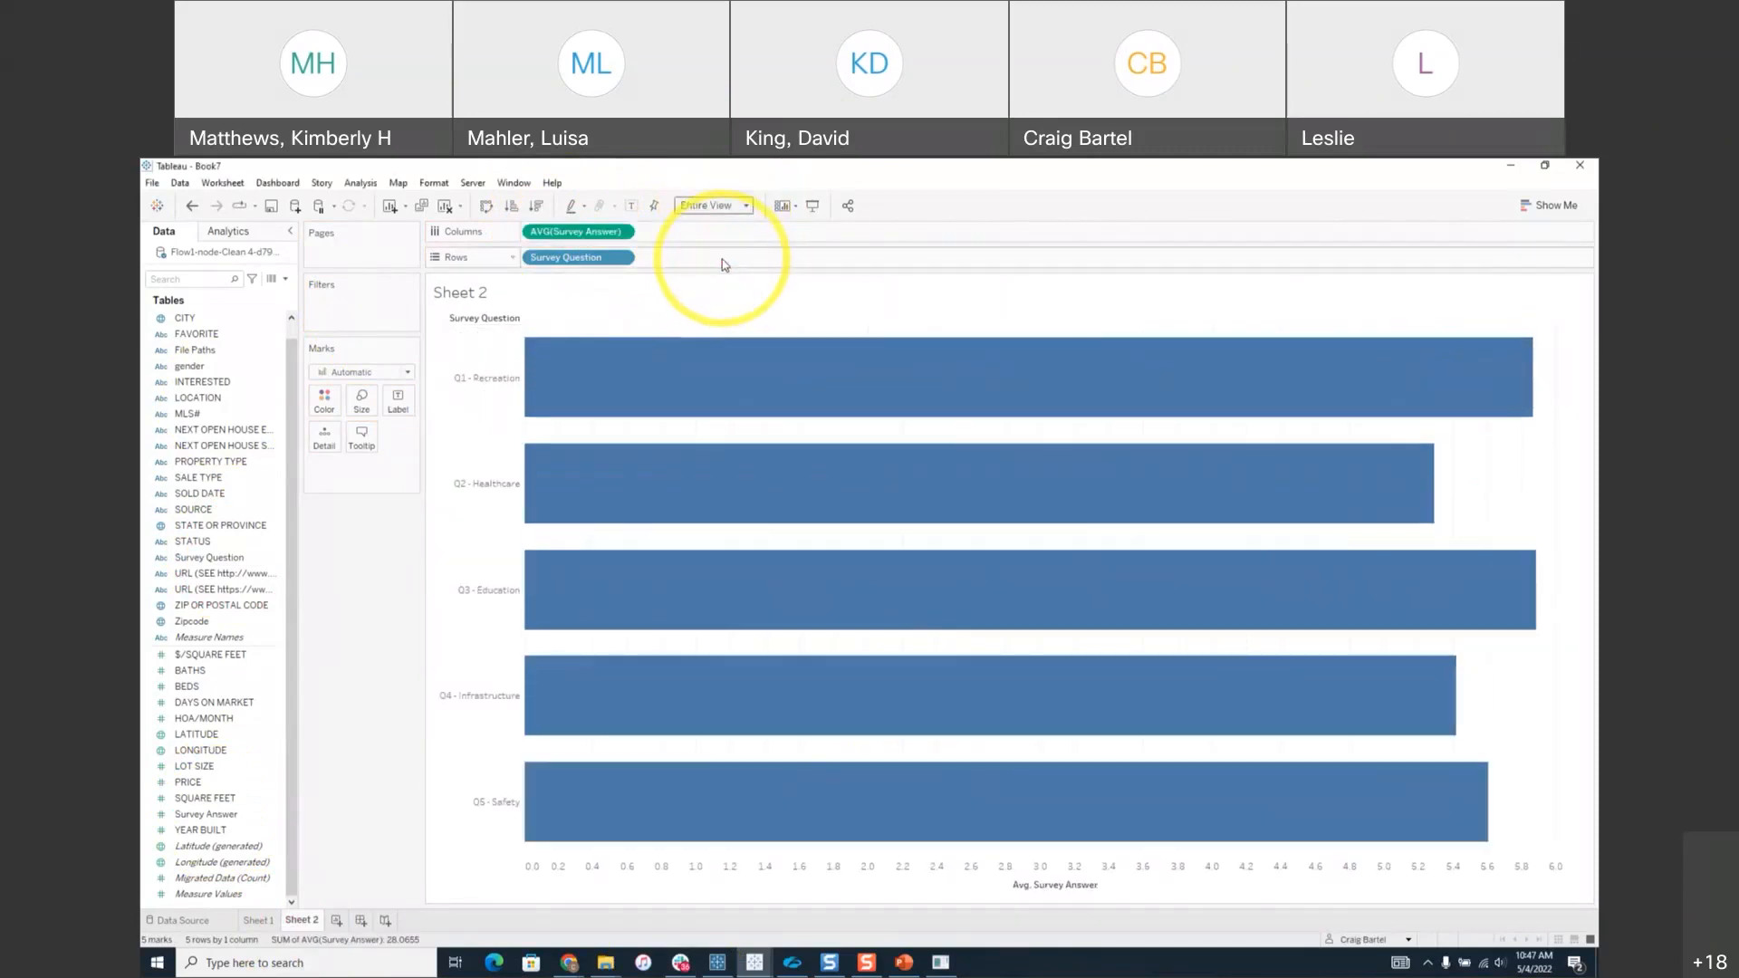
{"action": "left_click_drag", "start_coordinate": [576, 232], "coordinate": [403, 402]}
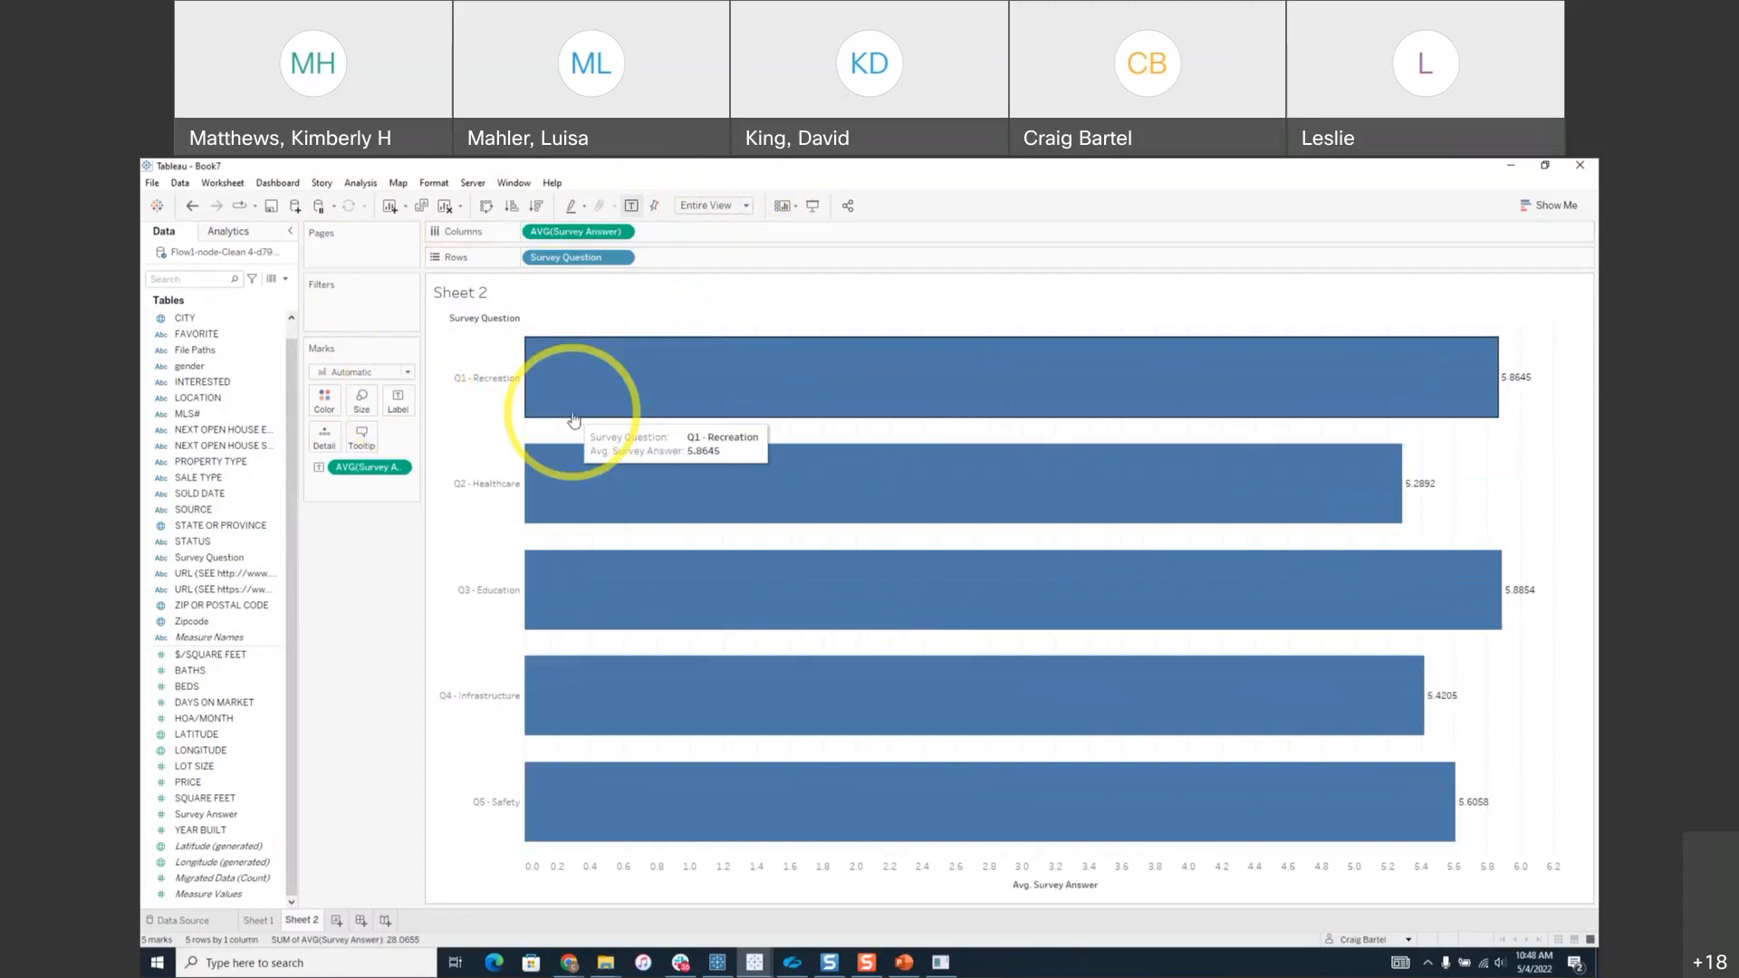
{"action": "left_click", "coordinate": [192, 622]}
{"action": "left_click_drag", "start_coordinate": [192, 622], "coordinate": [525, 261]}
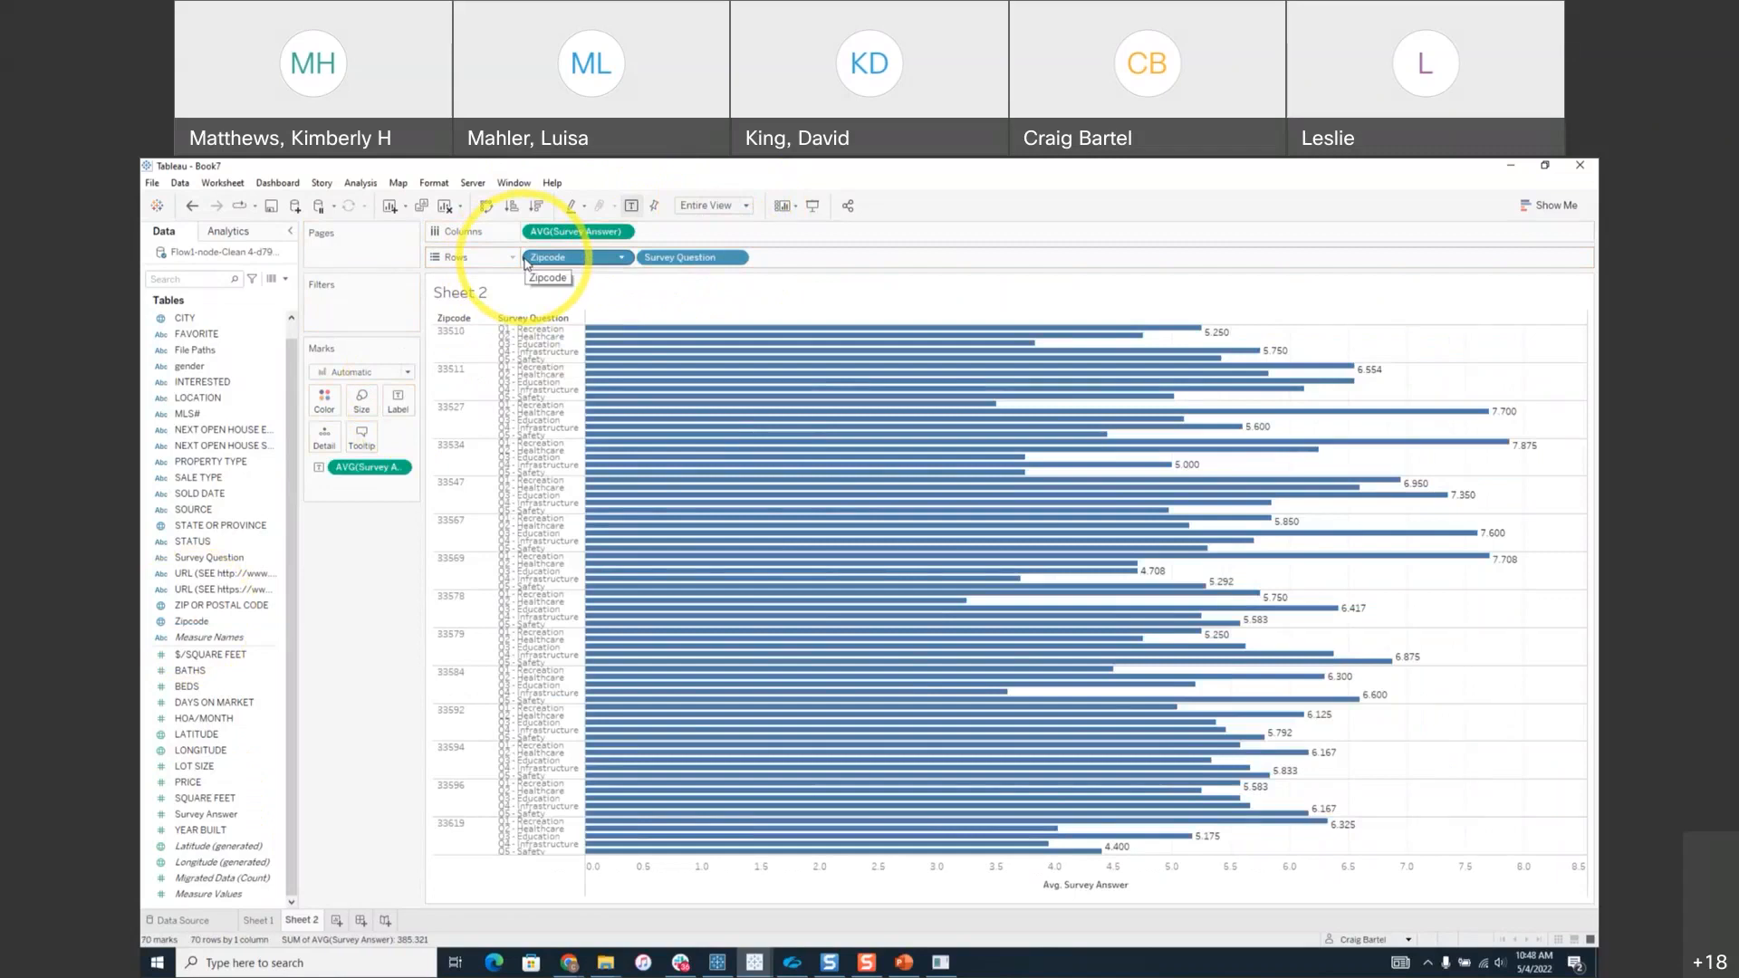
{"action": "left_click_drag", "start_coordinate": [593, 257], "coordinate": [271, 504]}
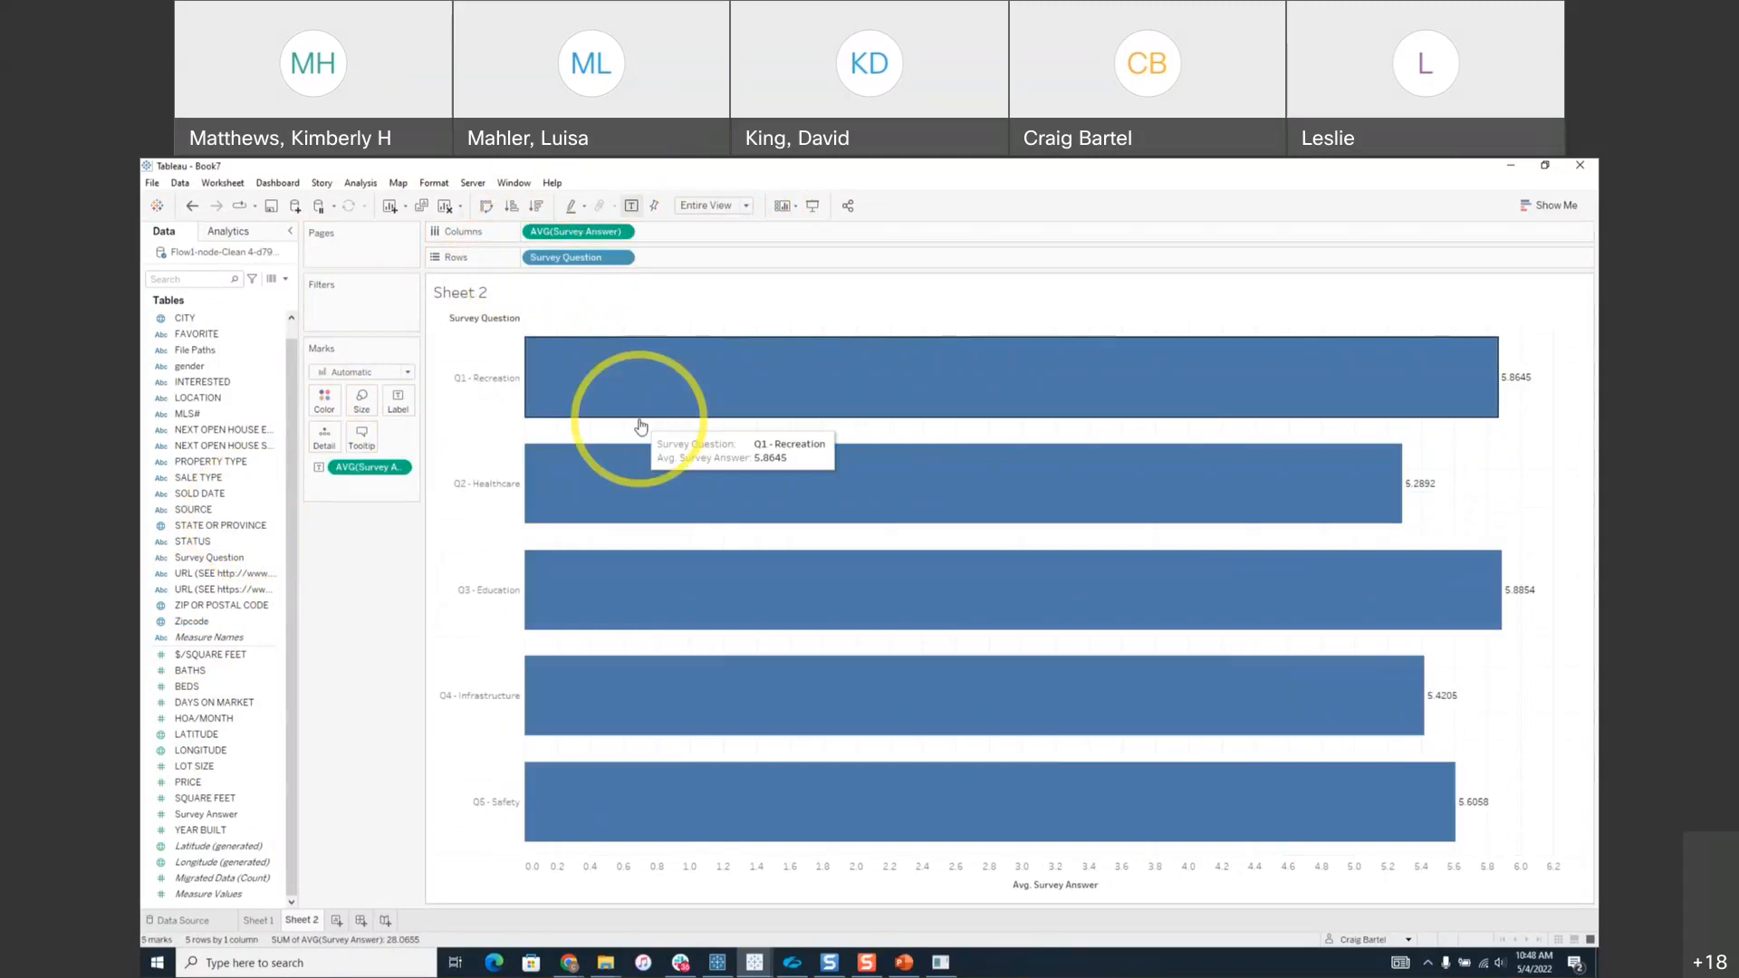
Rename the sheet 'Survey' and return to the Sheet 1 map.
{"action": "double_click", "coordinate": [303, 921]}
{"action": "type", "text": "S"}
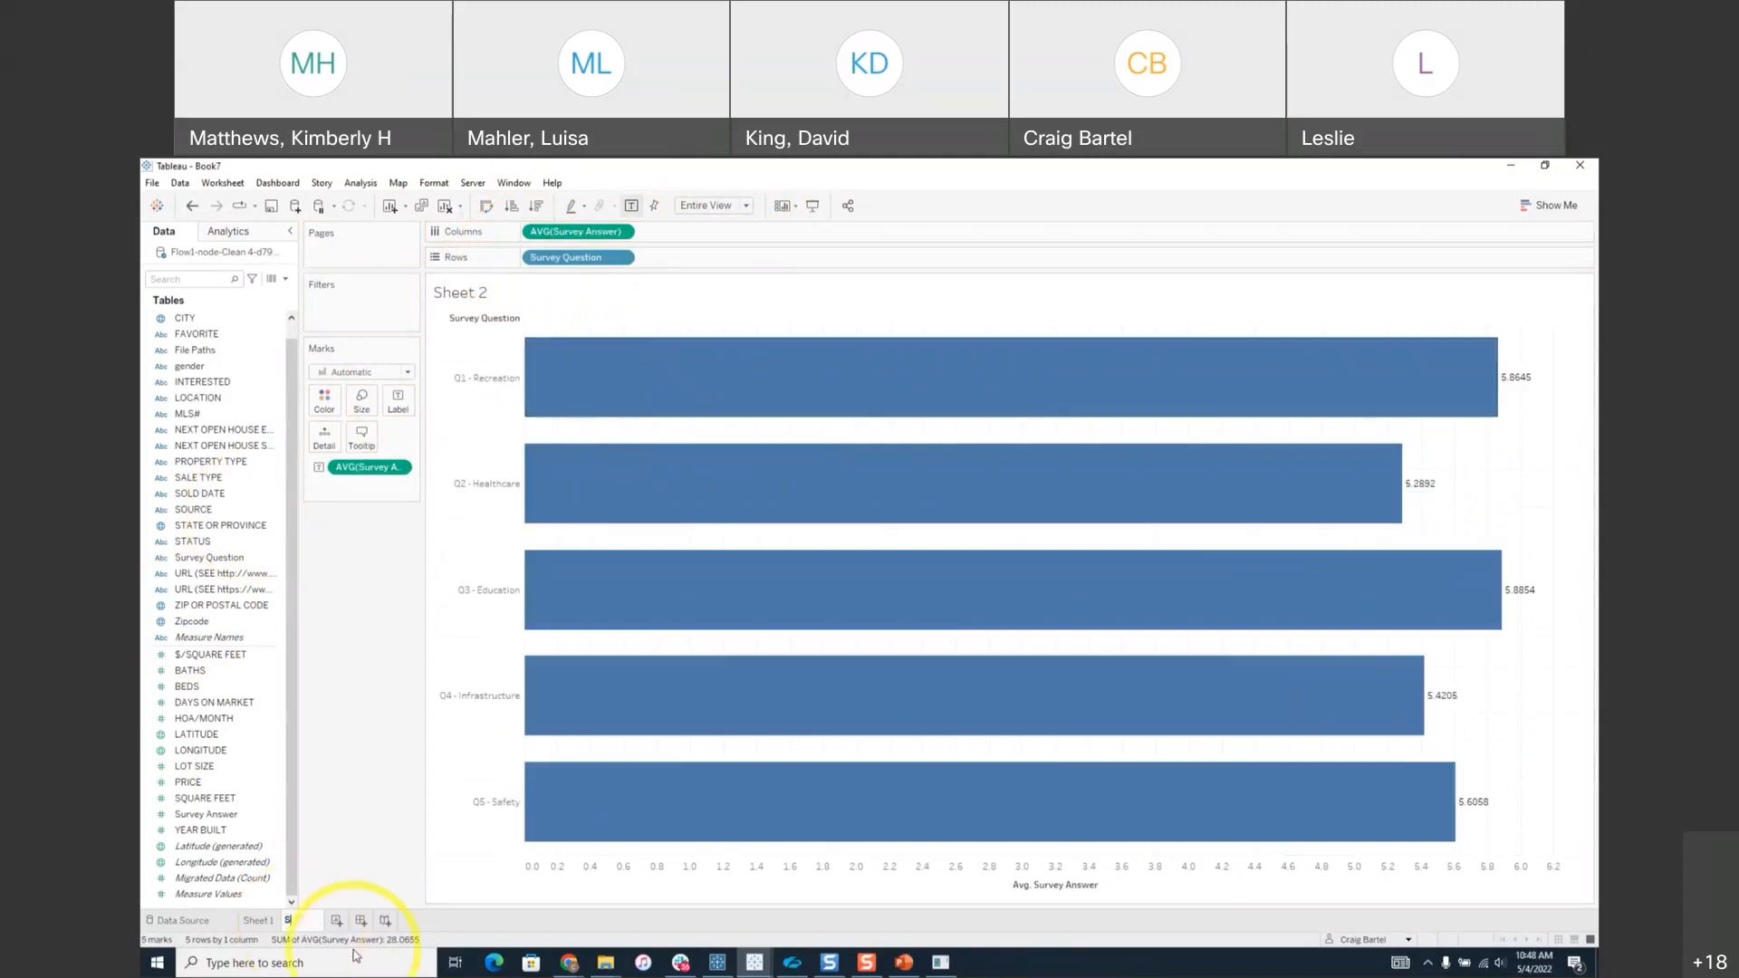
{"action": "type", "text": "urvey"}
{"action": "key", "text": "Return"}
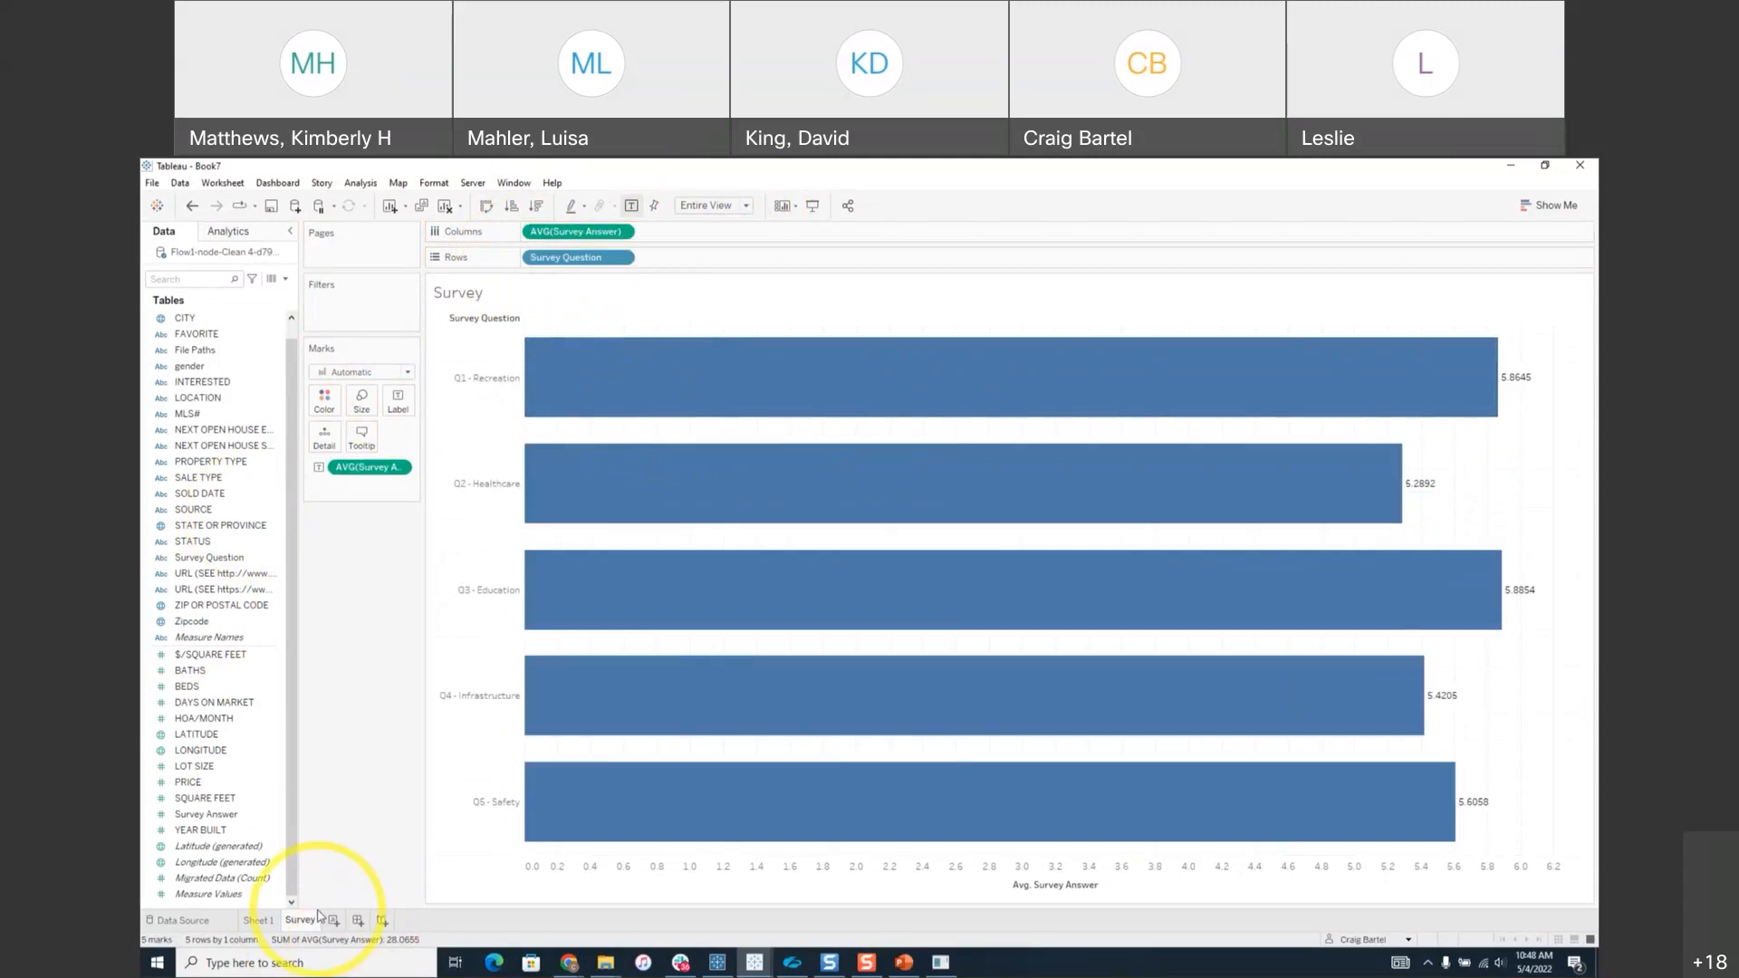
{"action": "left_click", "coordinate": [239, 895]}
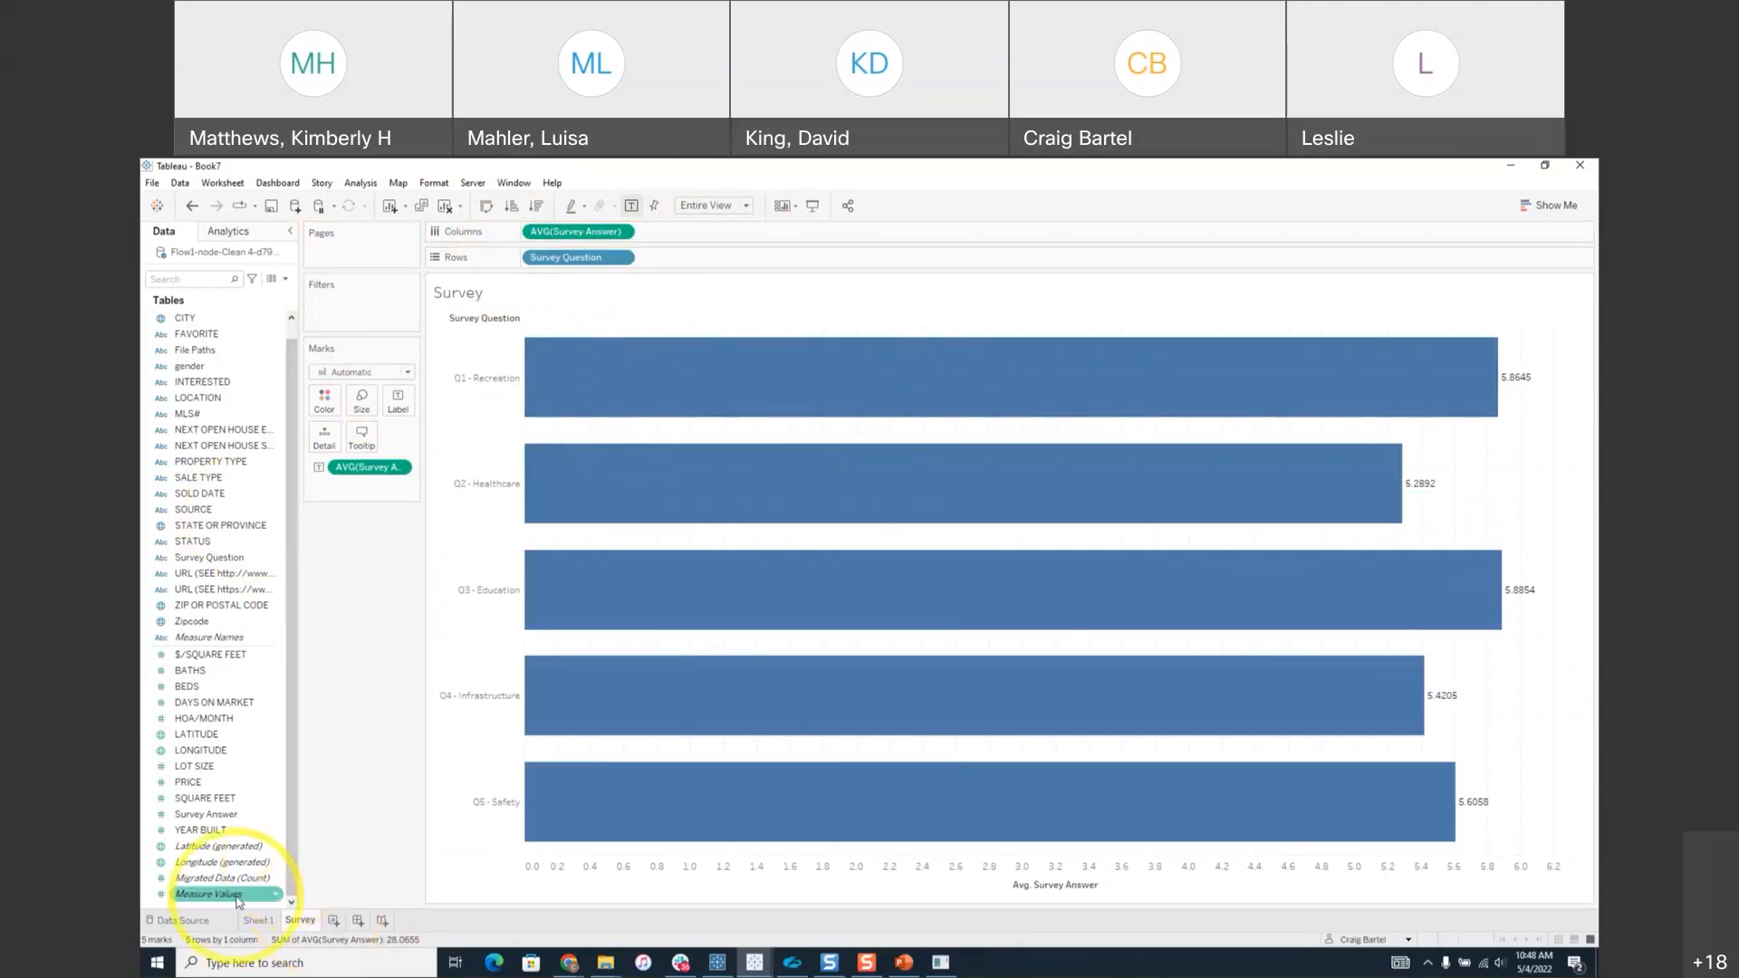
{"action": "left_click", "coordinate": [258, 920]}
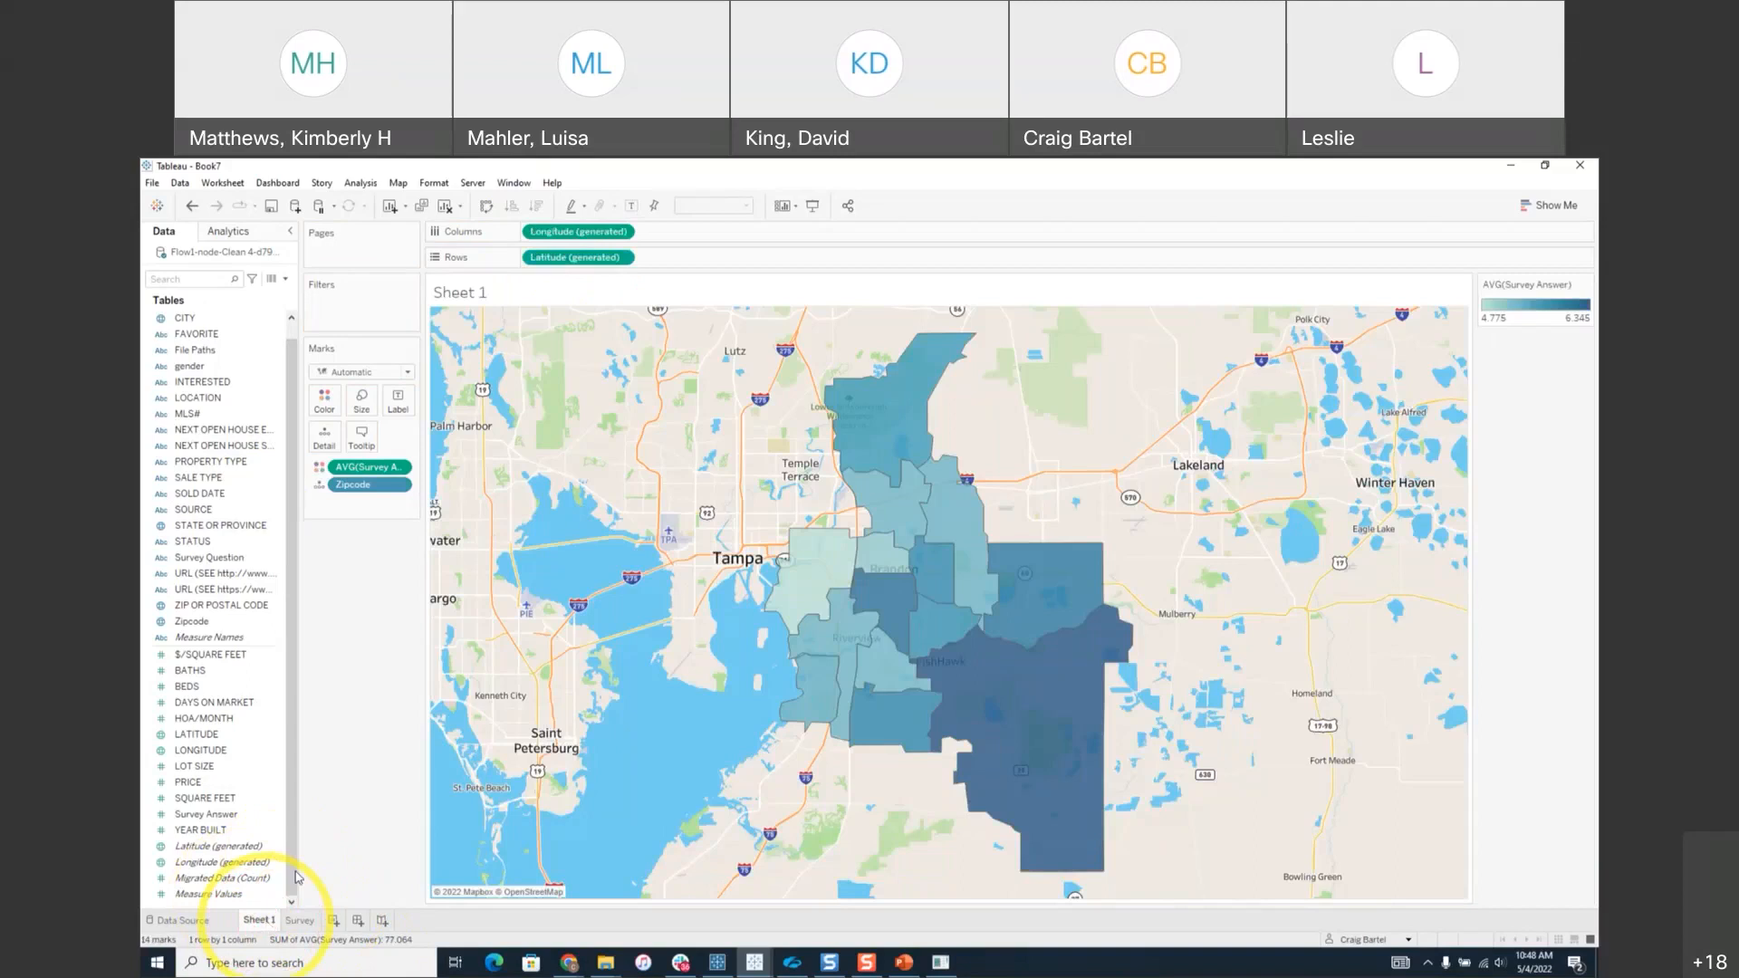
Insert the Survey sheet below the survey average line in the map's tooltip and confirm.
{"action": "left_click", "coordinate": [367, 440]}
{"action": "left_click", "coordinate": [941, 486]}
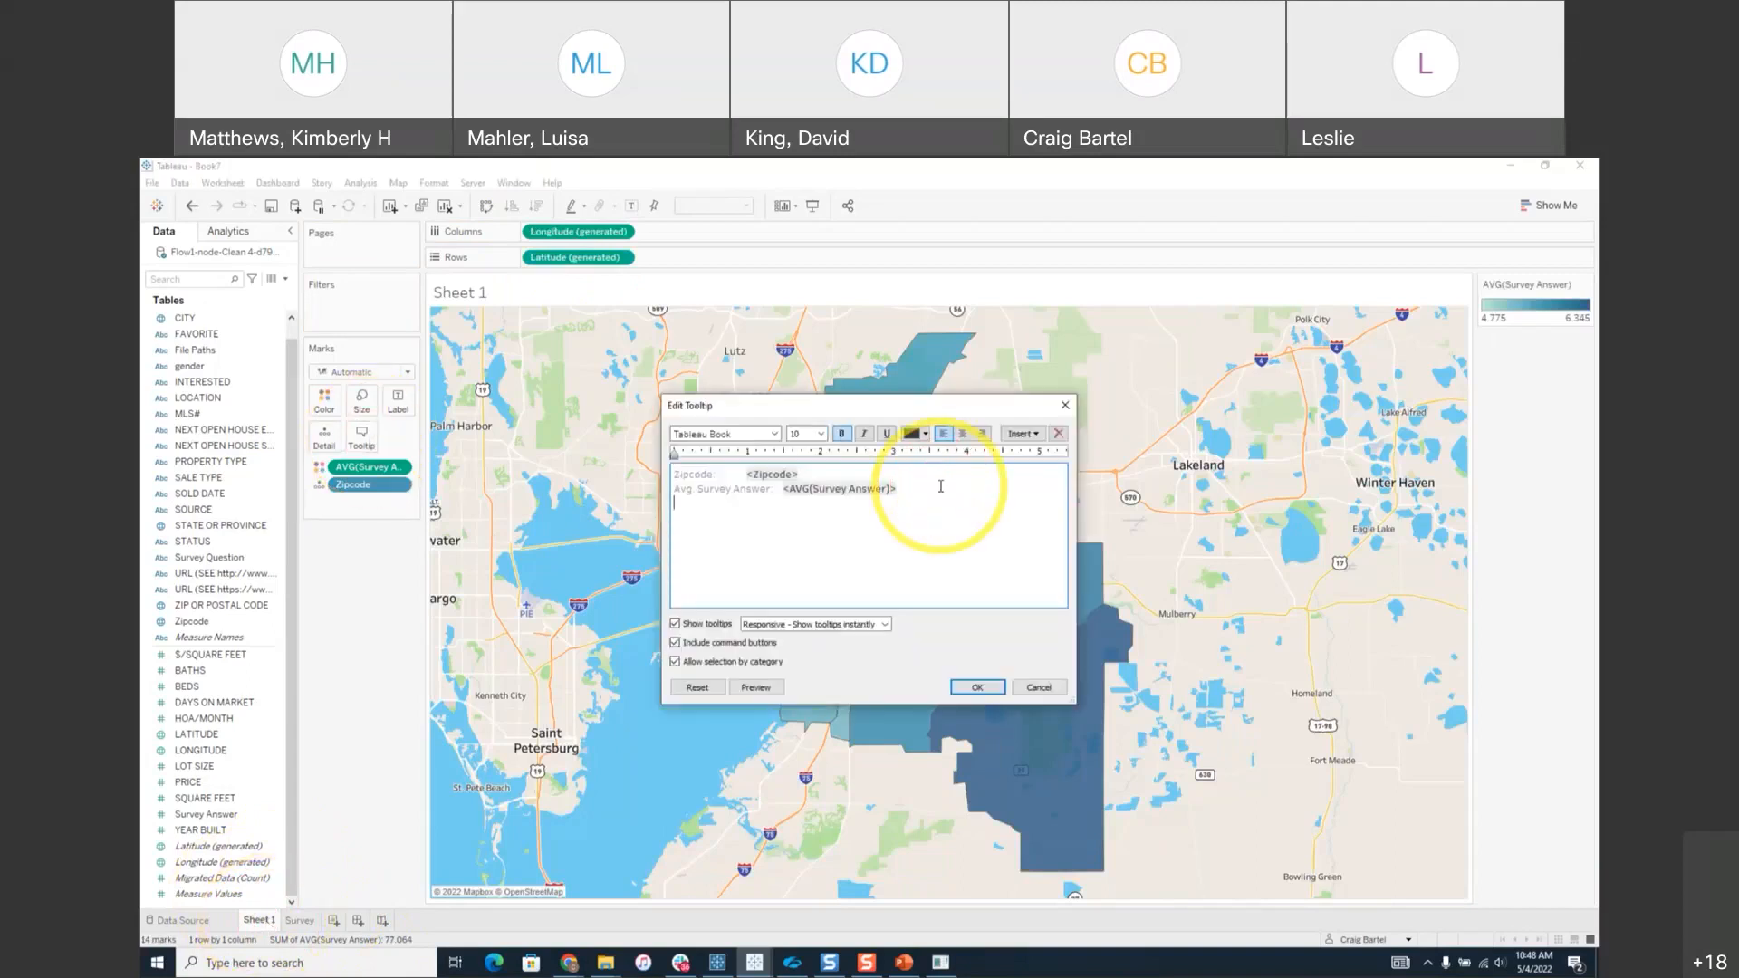
{"action": "left_click", "coordinate": [1023, 434]}
{"action": "mouse_move", "coordinate": [1064, 450]}
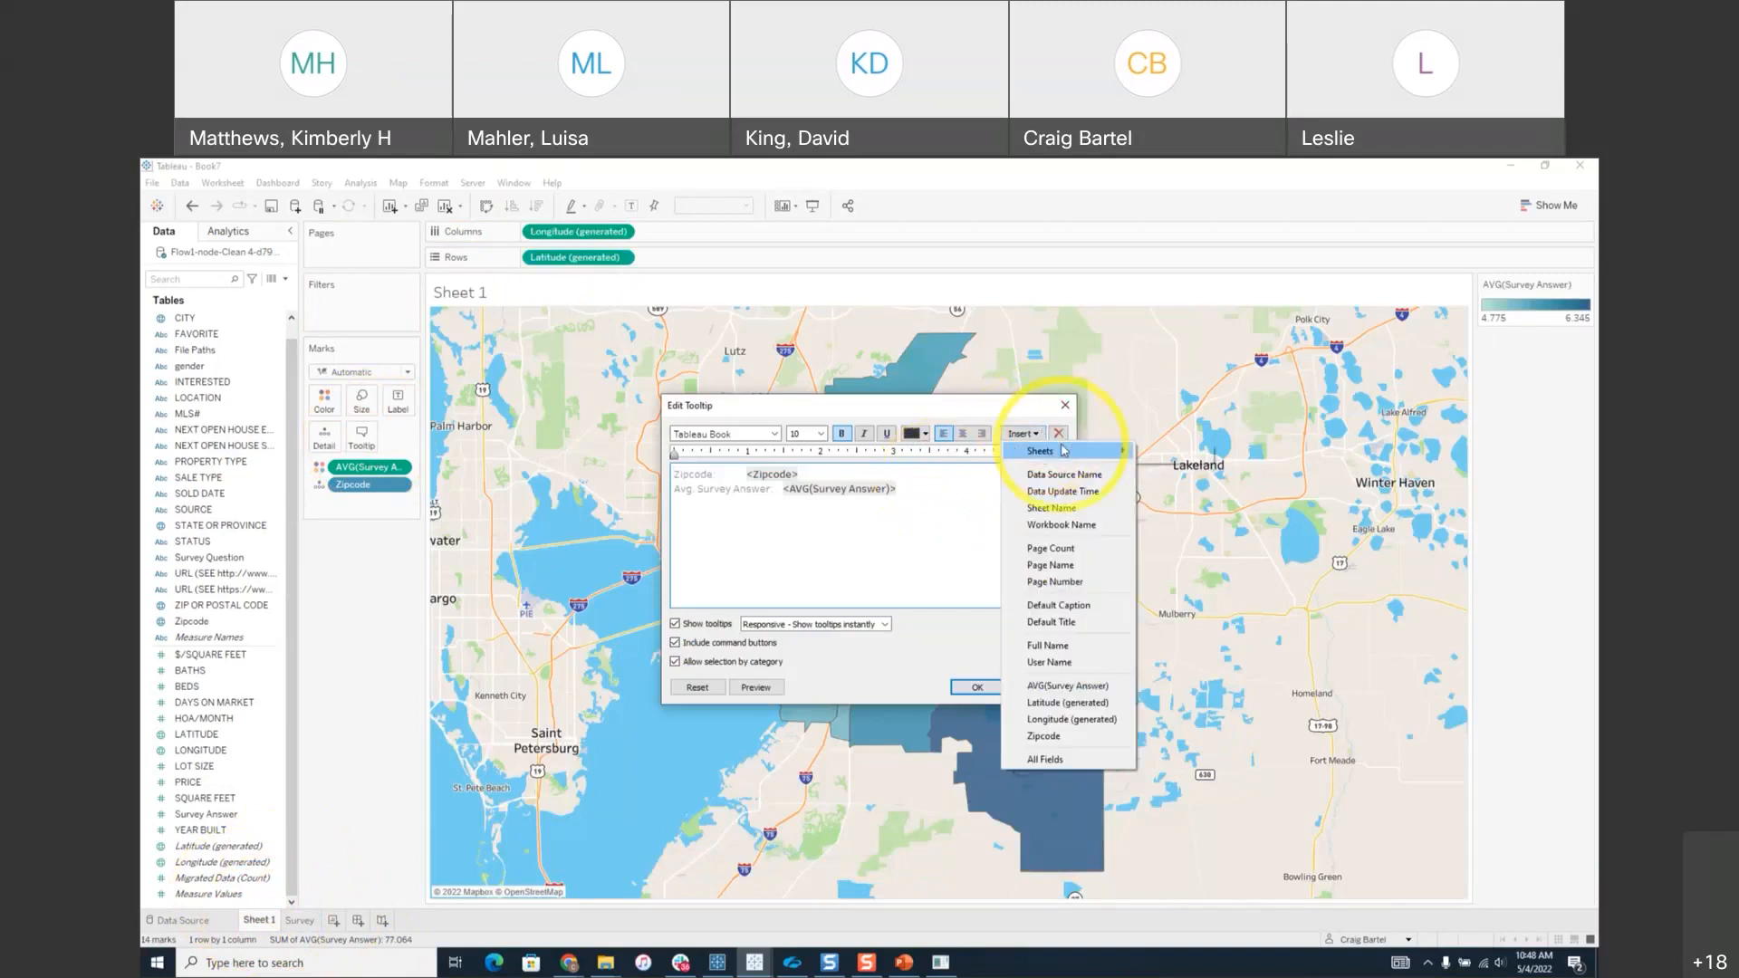
{"action": "left_click", "coordinate": [1168, 453]}
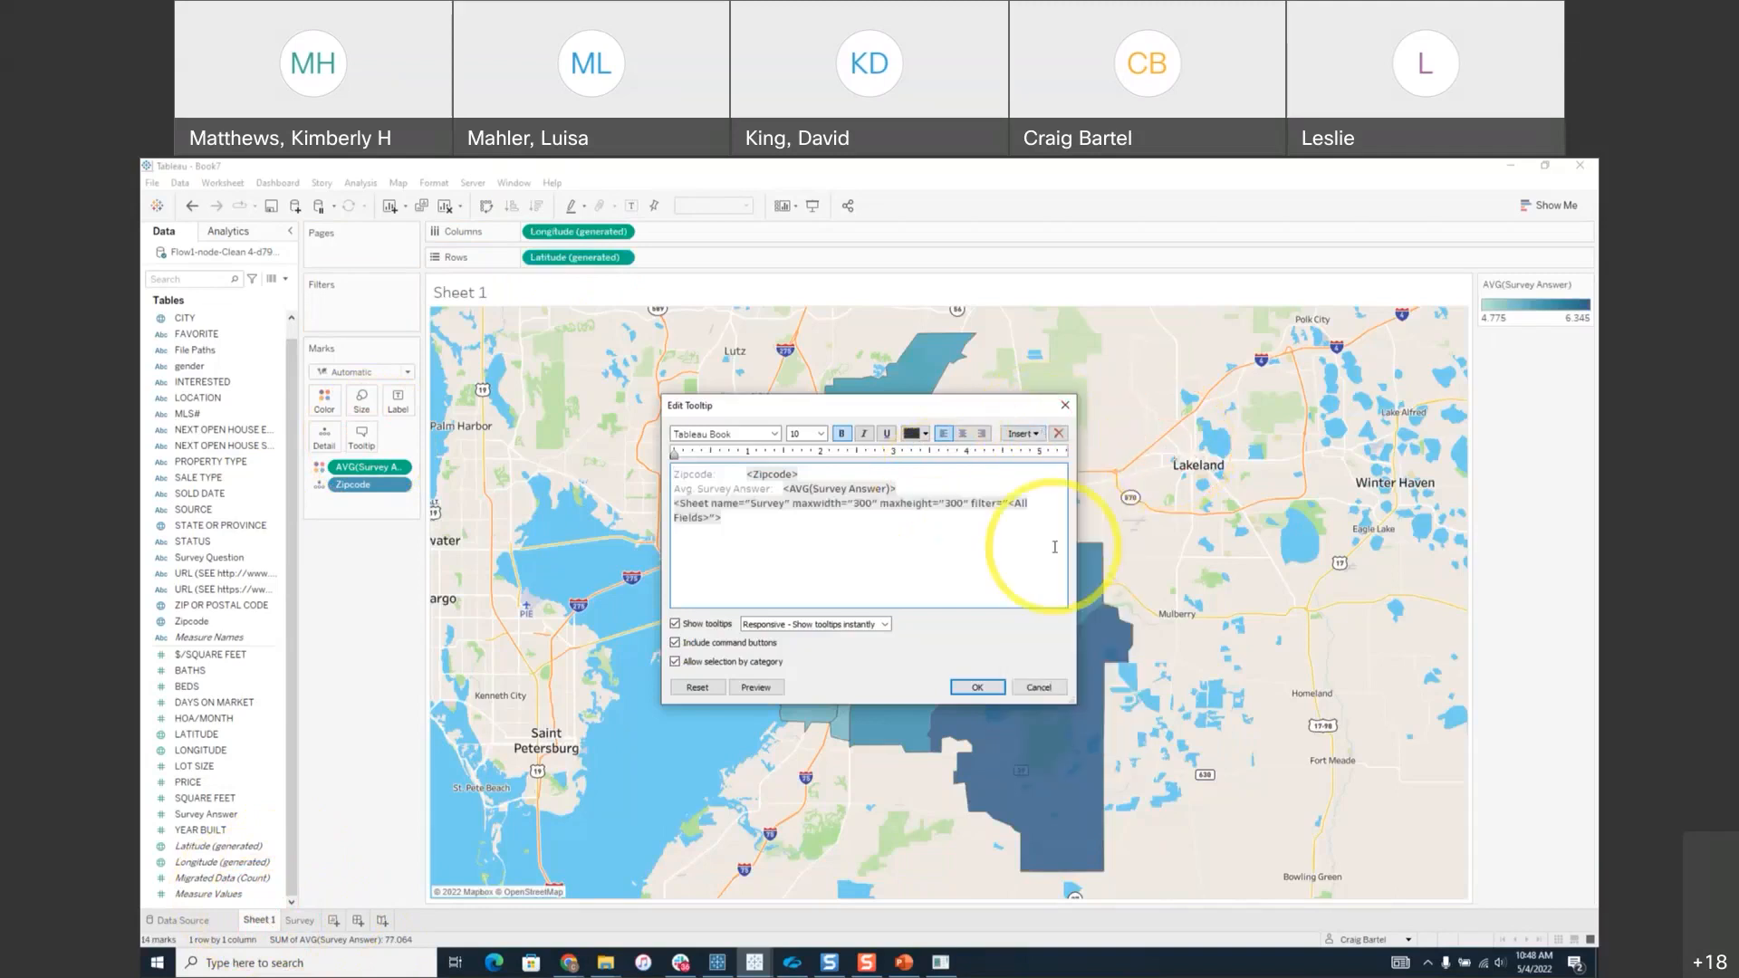
{"action": "triple_click", "coordinate": [859, 504]}
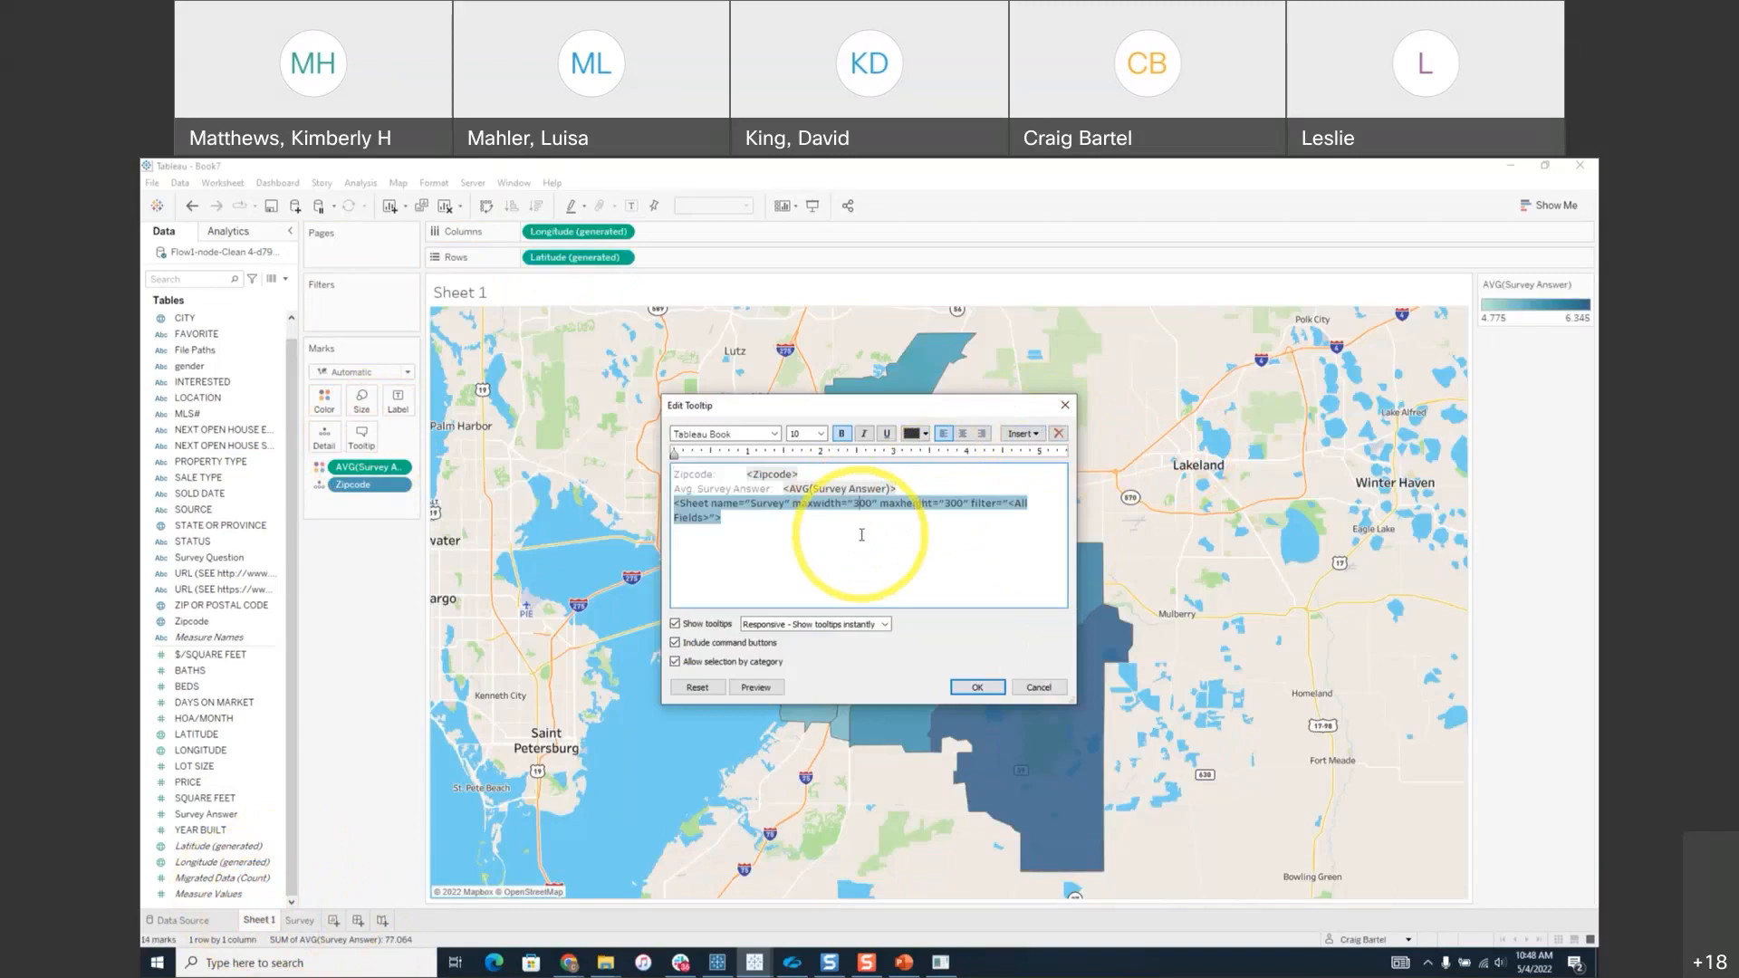
{"action": "left_click", "coordinate": [976, 688]}
{"action": "mouse_move", "coordinate": [963, 677]}
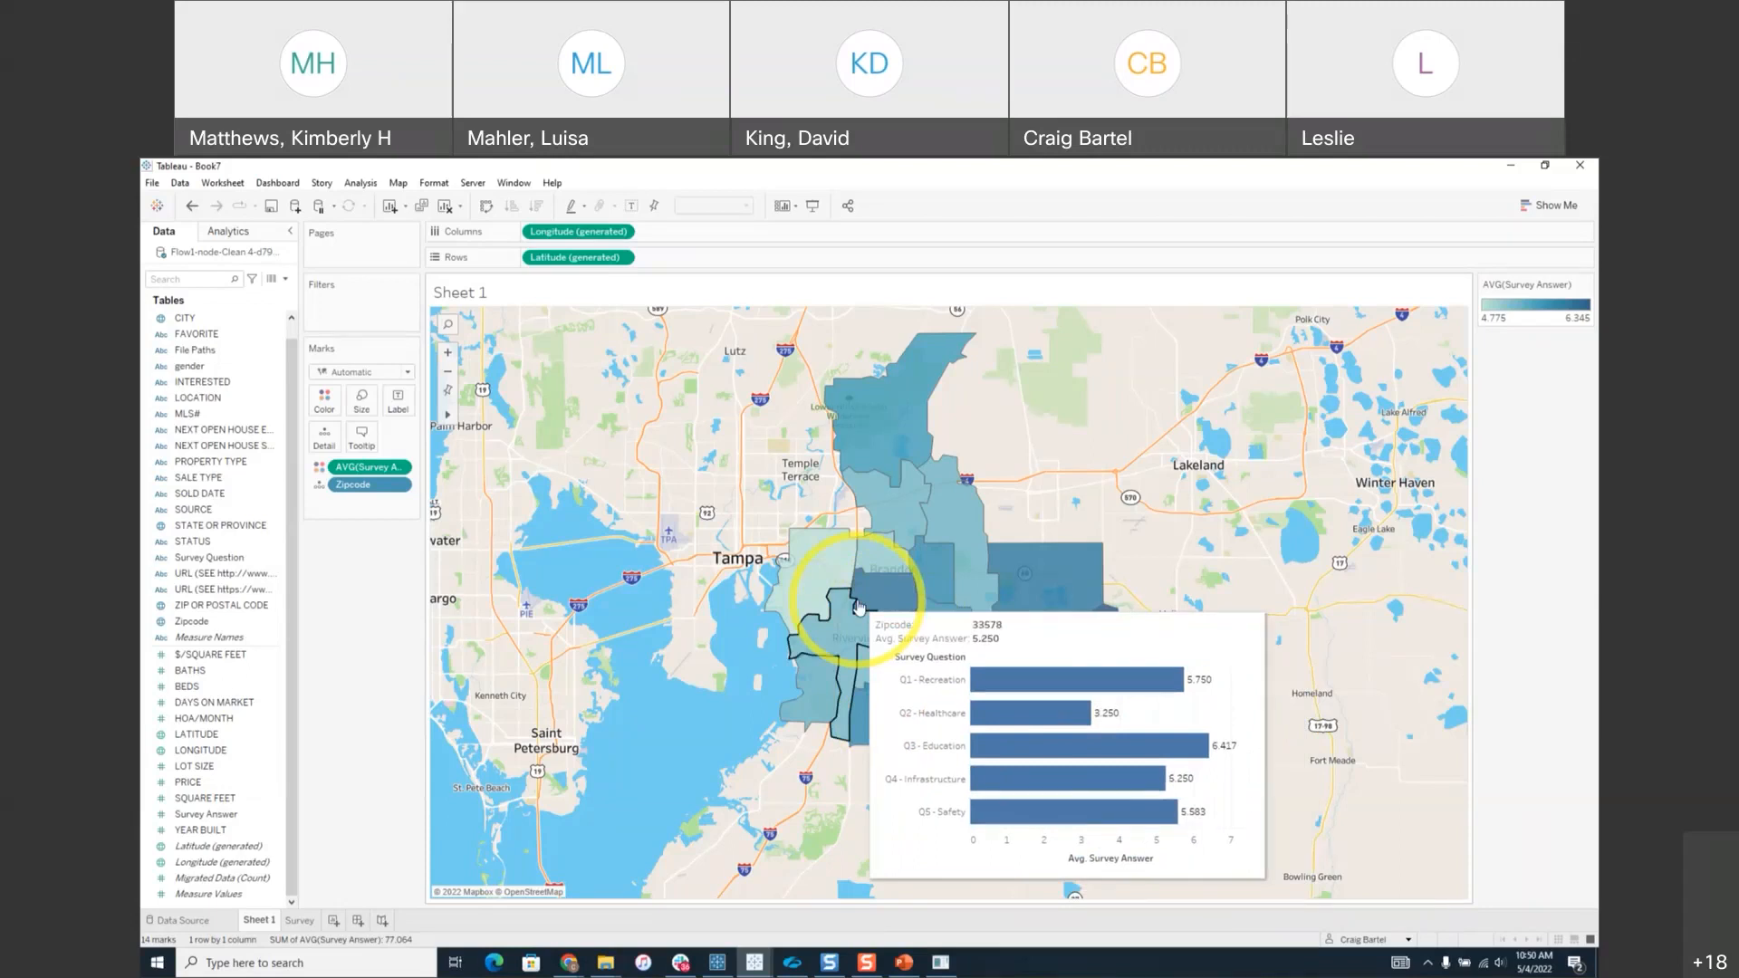
Switch back to Tableau Prep Builder's Flow1 ending in Clean 4.
{"action": "left_click", "coordinate": [717, 962]}
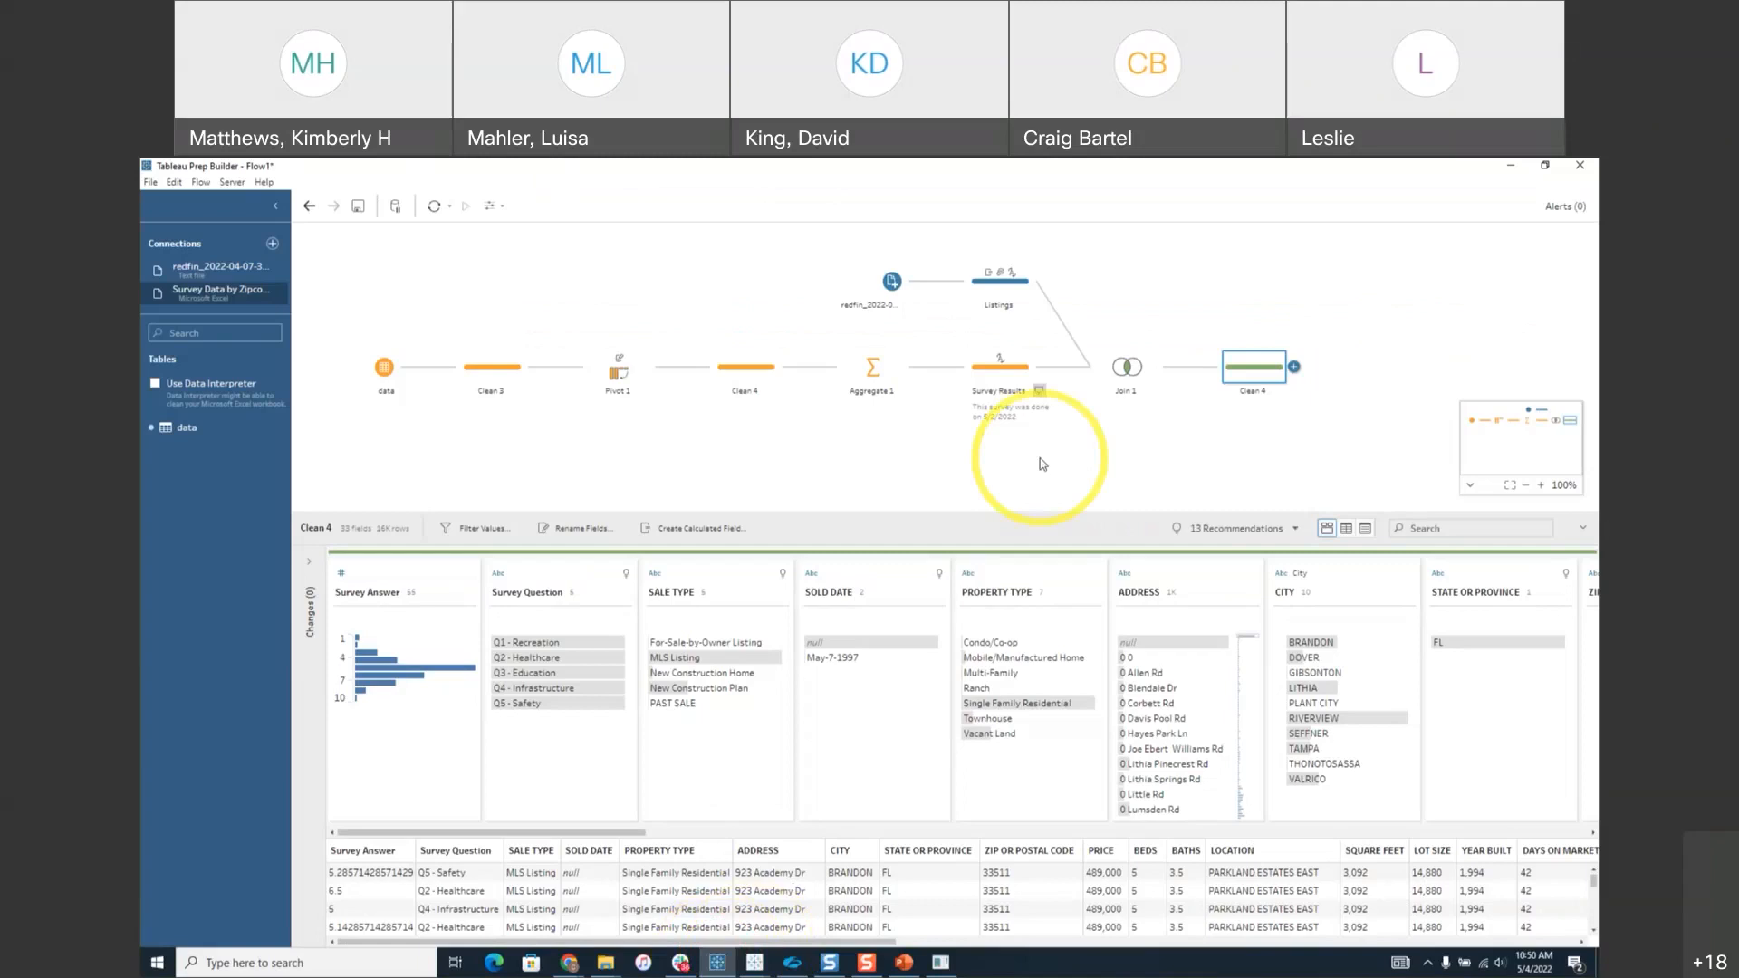
Add an Output step after Clean 4 and review the Save output to choices.
{"action": "left_click", "coordinate": [1295, 367]}
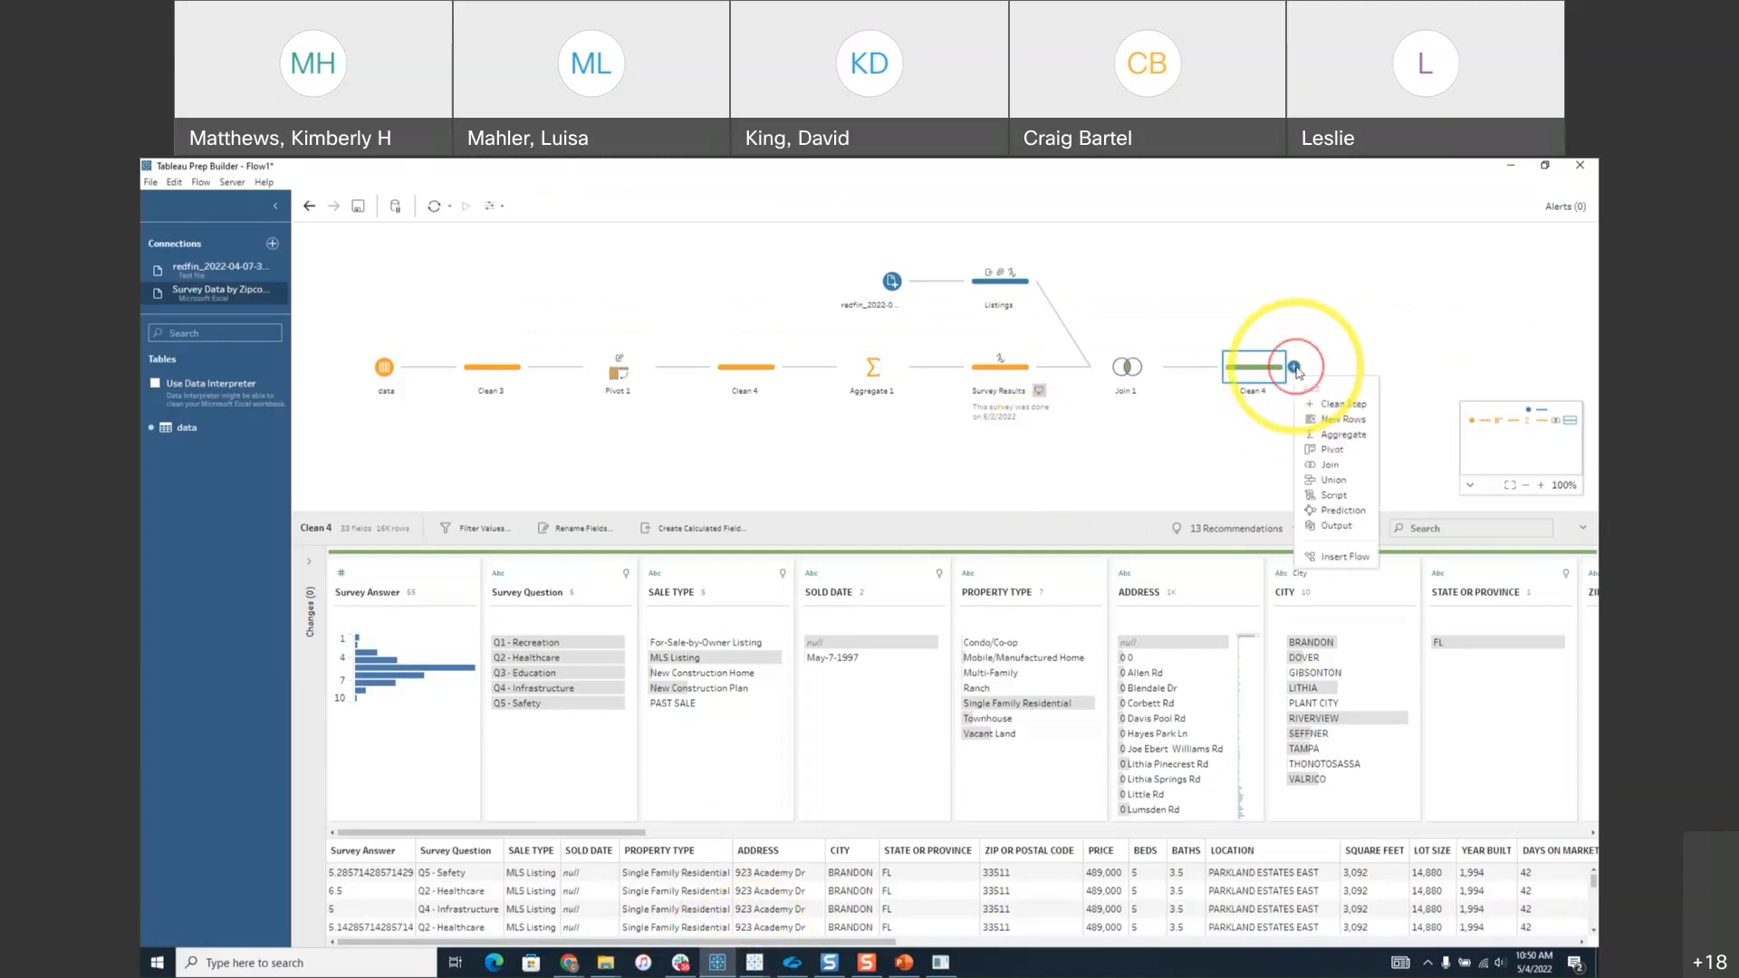
{"action": "left_click", "coordinate": [1333, 527]}
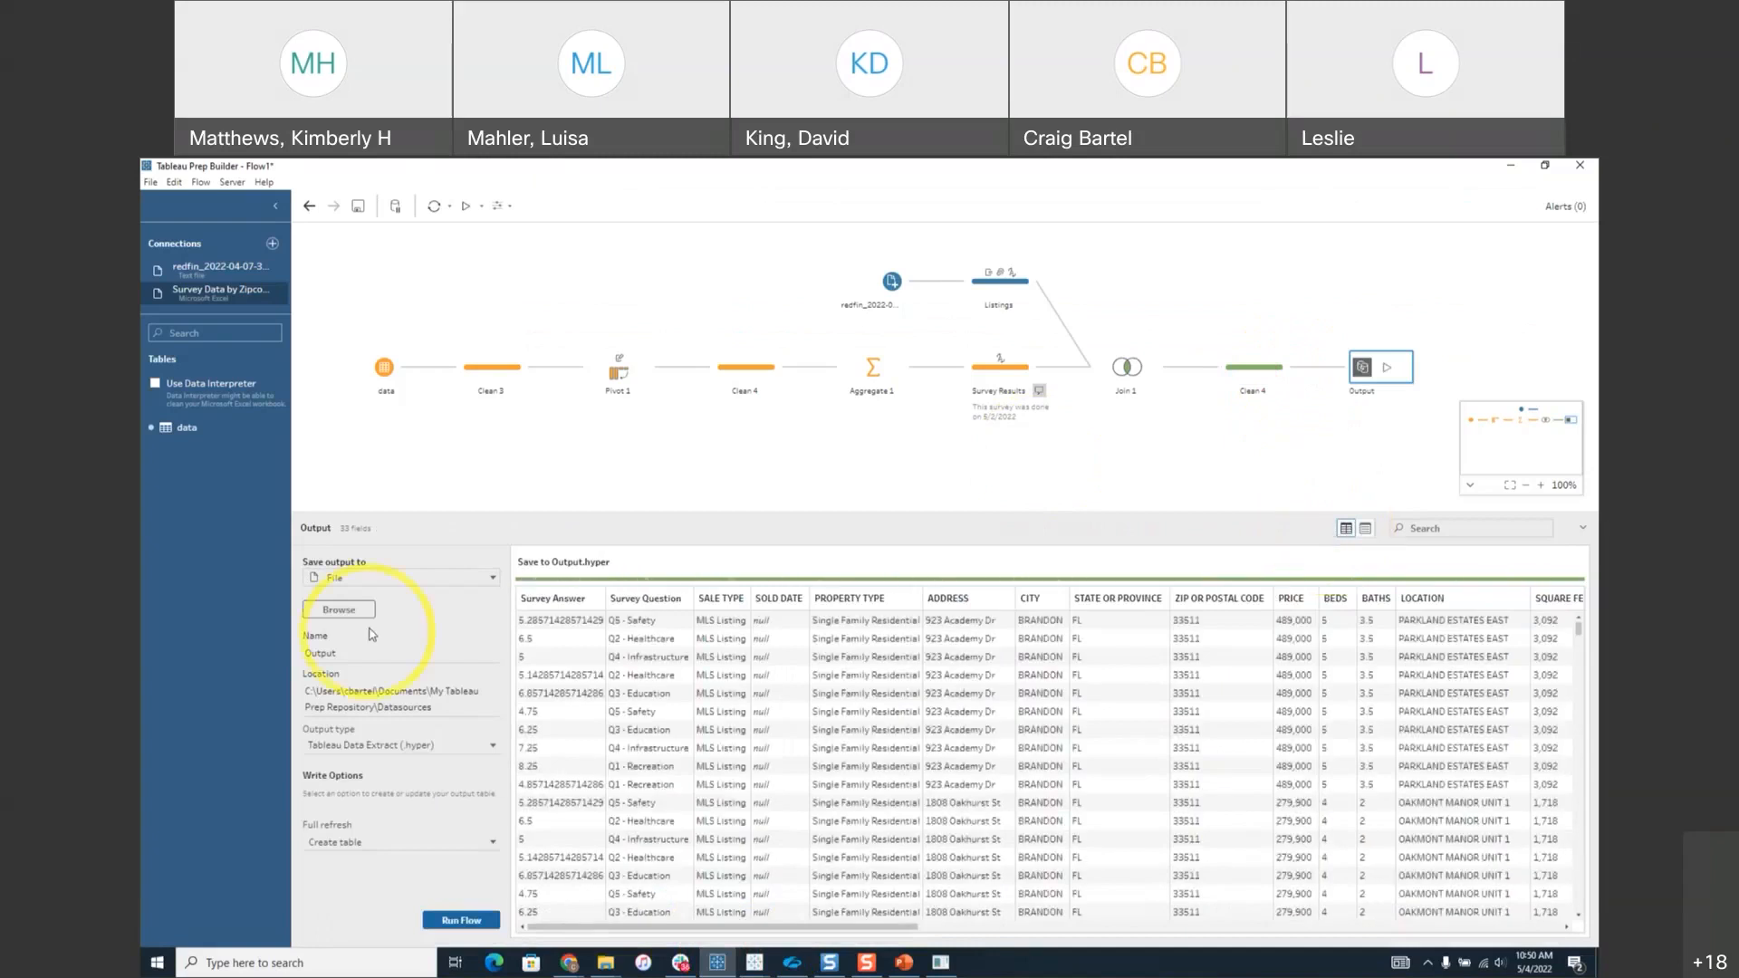
{"action": "left_click", "coordinate": [492, 578]}
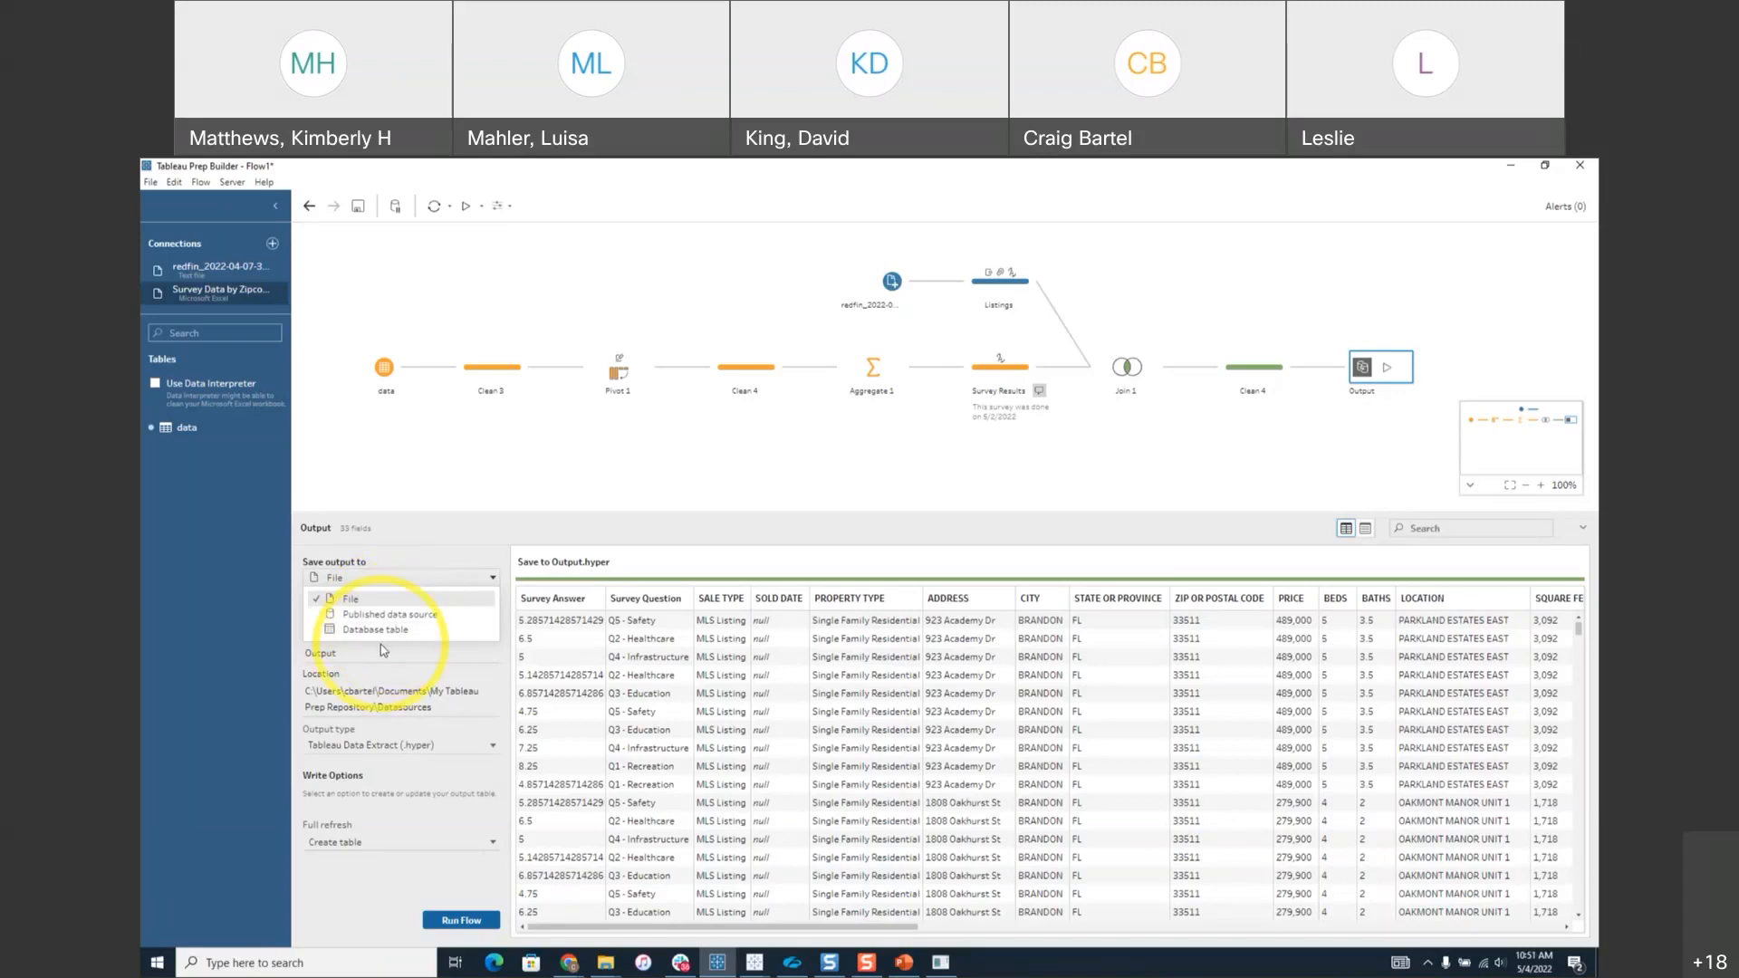
Save the output as file Output.hyper via Browse, with full refresh set to Create table.
{"action": "left_click", "coordinate": [423, 603]}
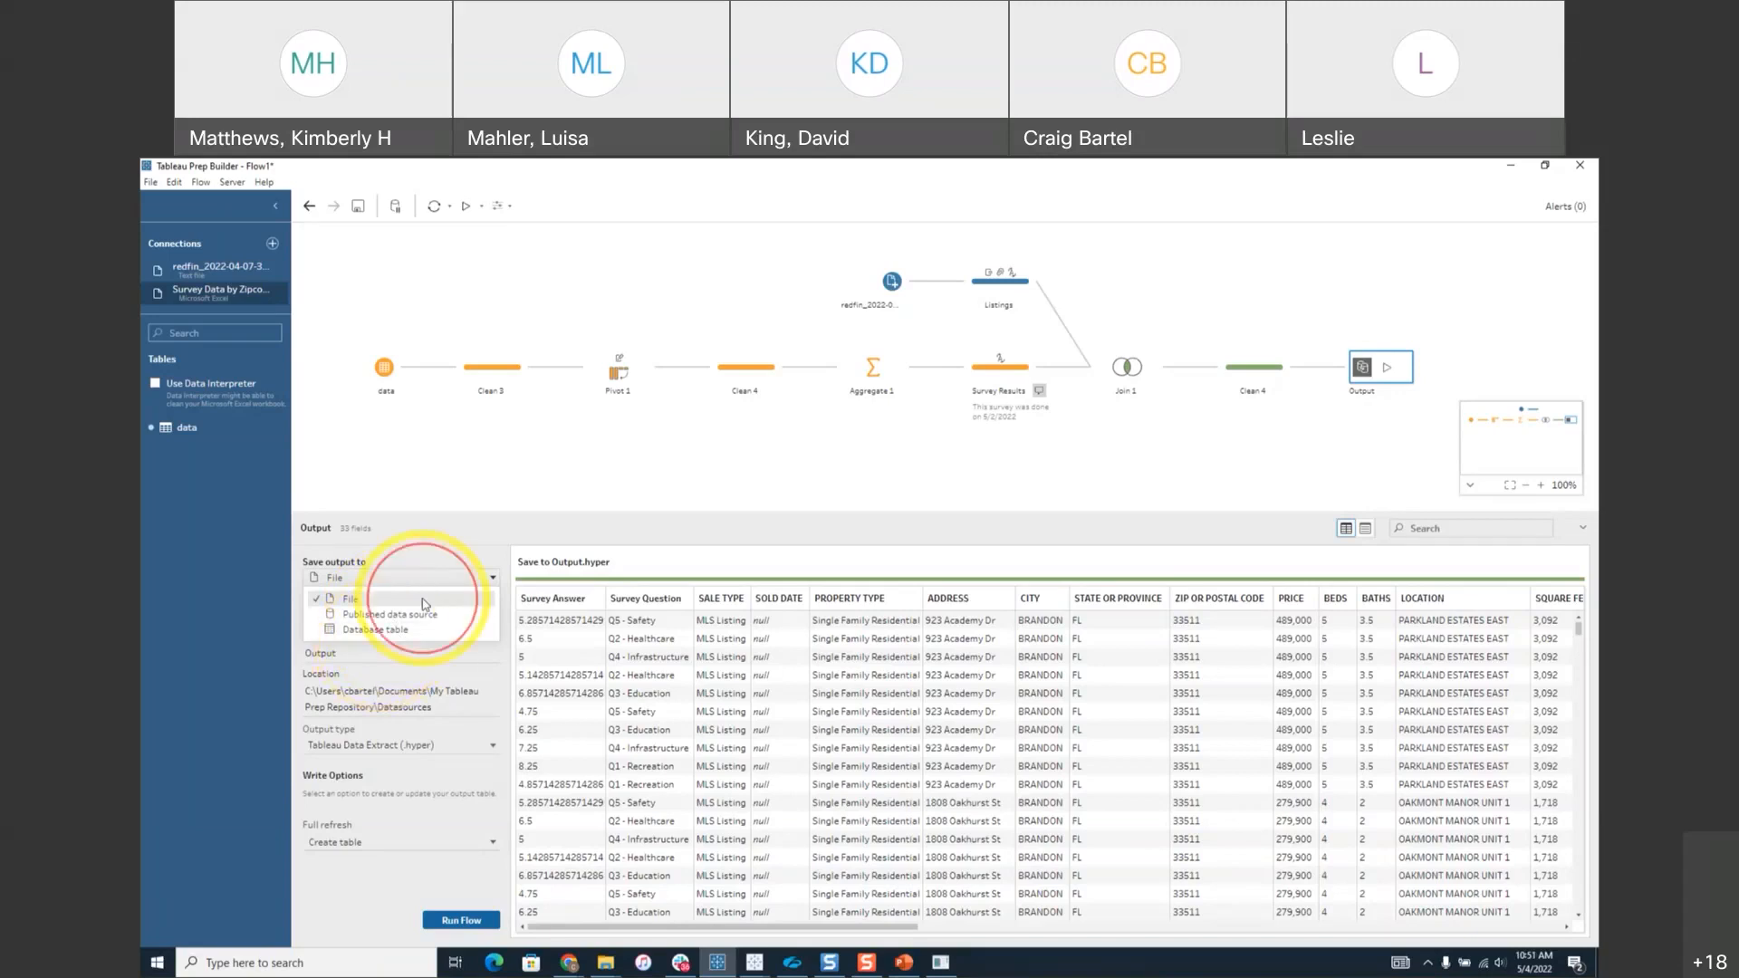
{"action": "left_click", "coordinate": [348, 611]}
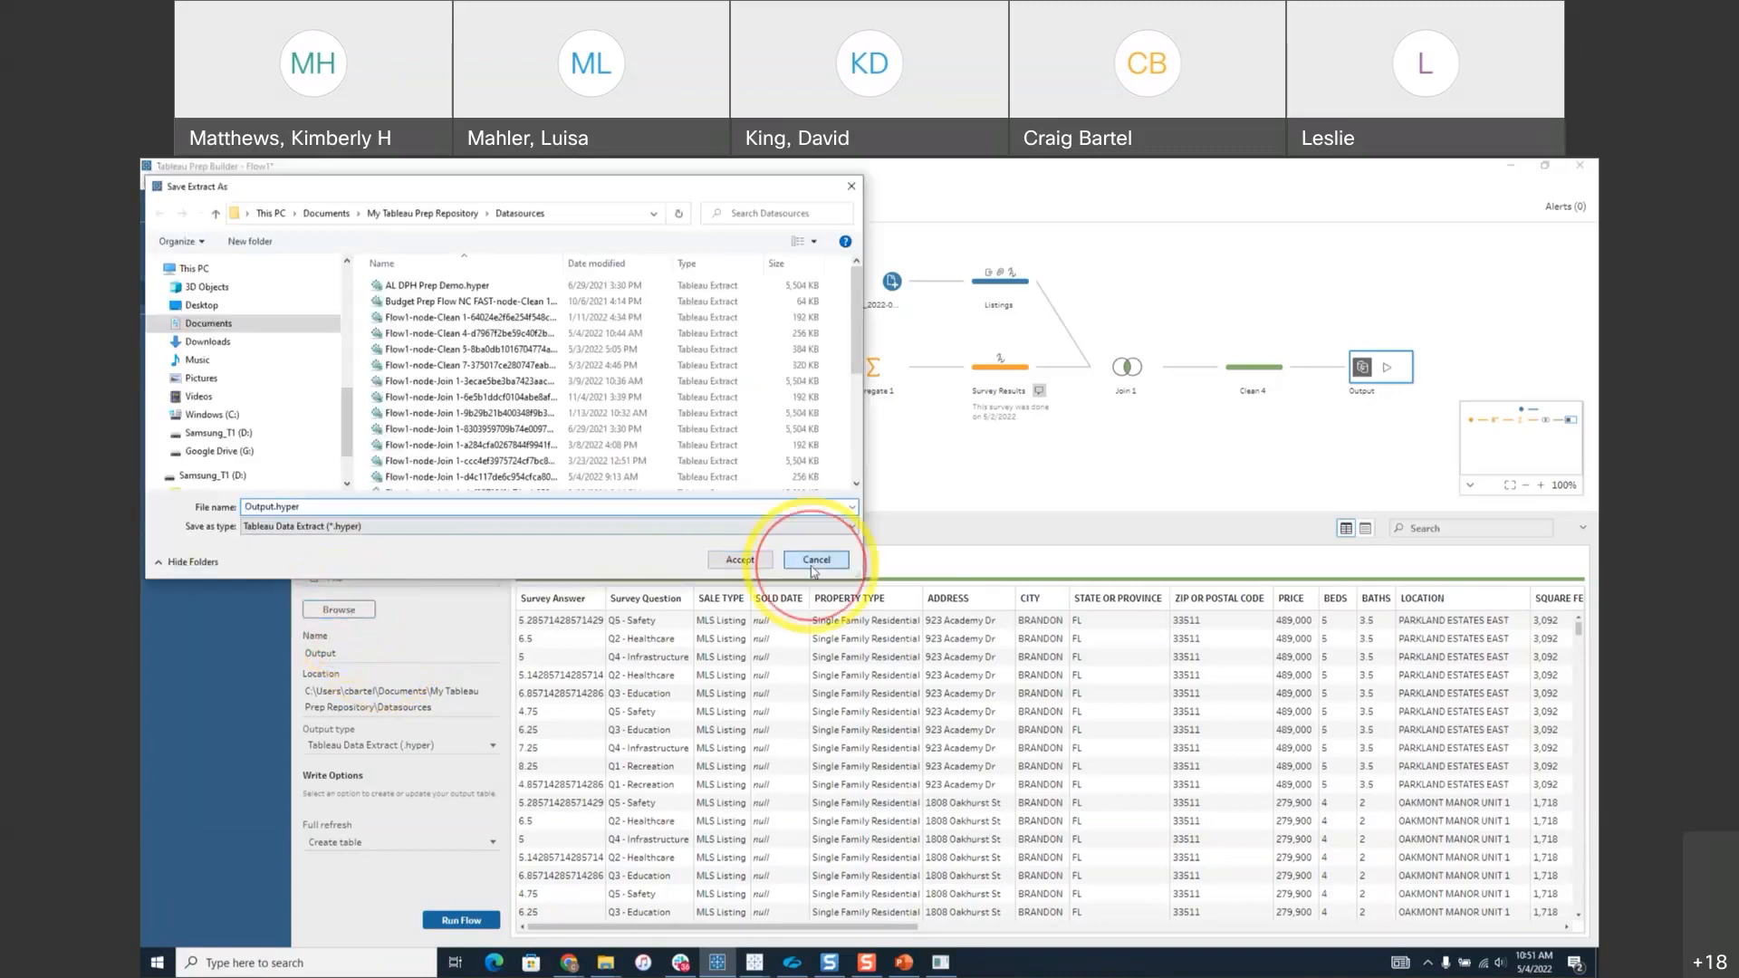
{"action": "left_click", "coordinate": [740, 559]}
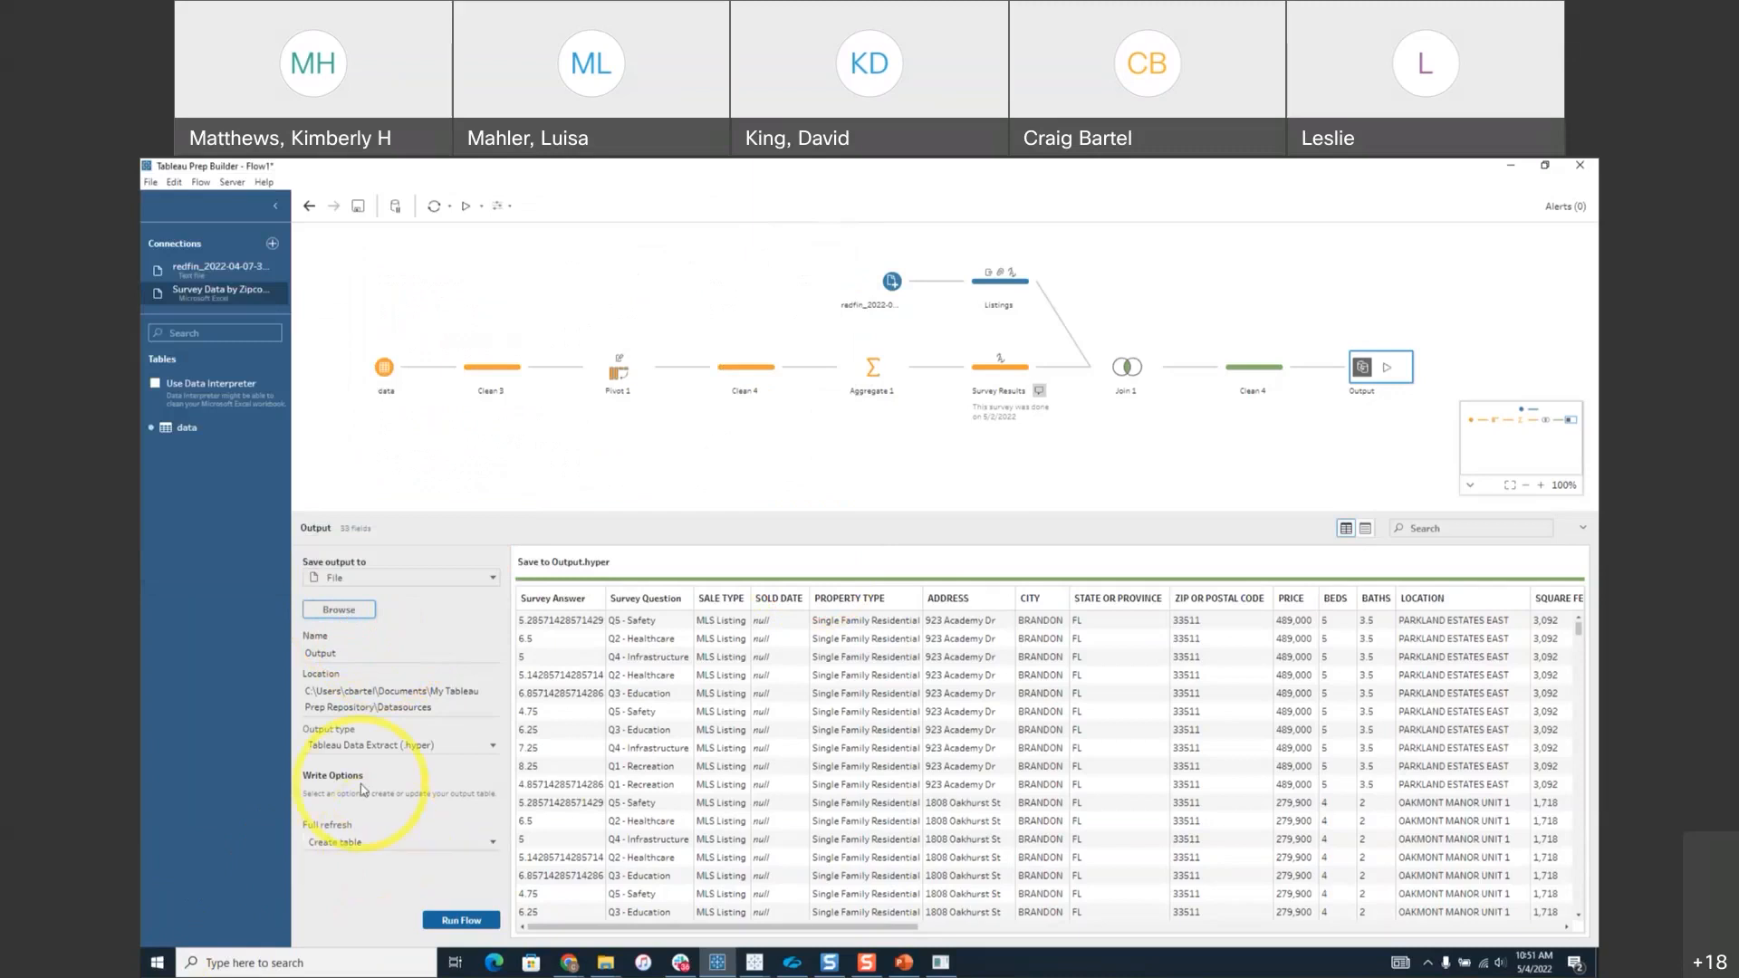
{"action": "left_click", "coordinate": [412, 843]}
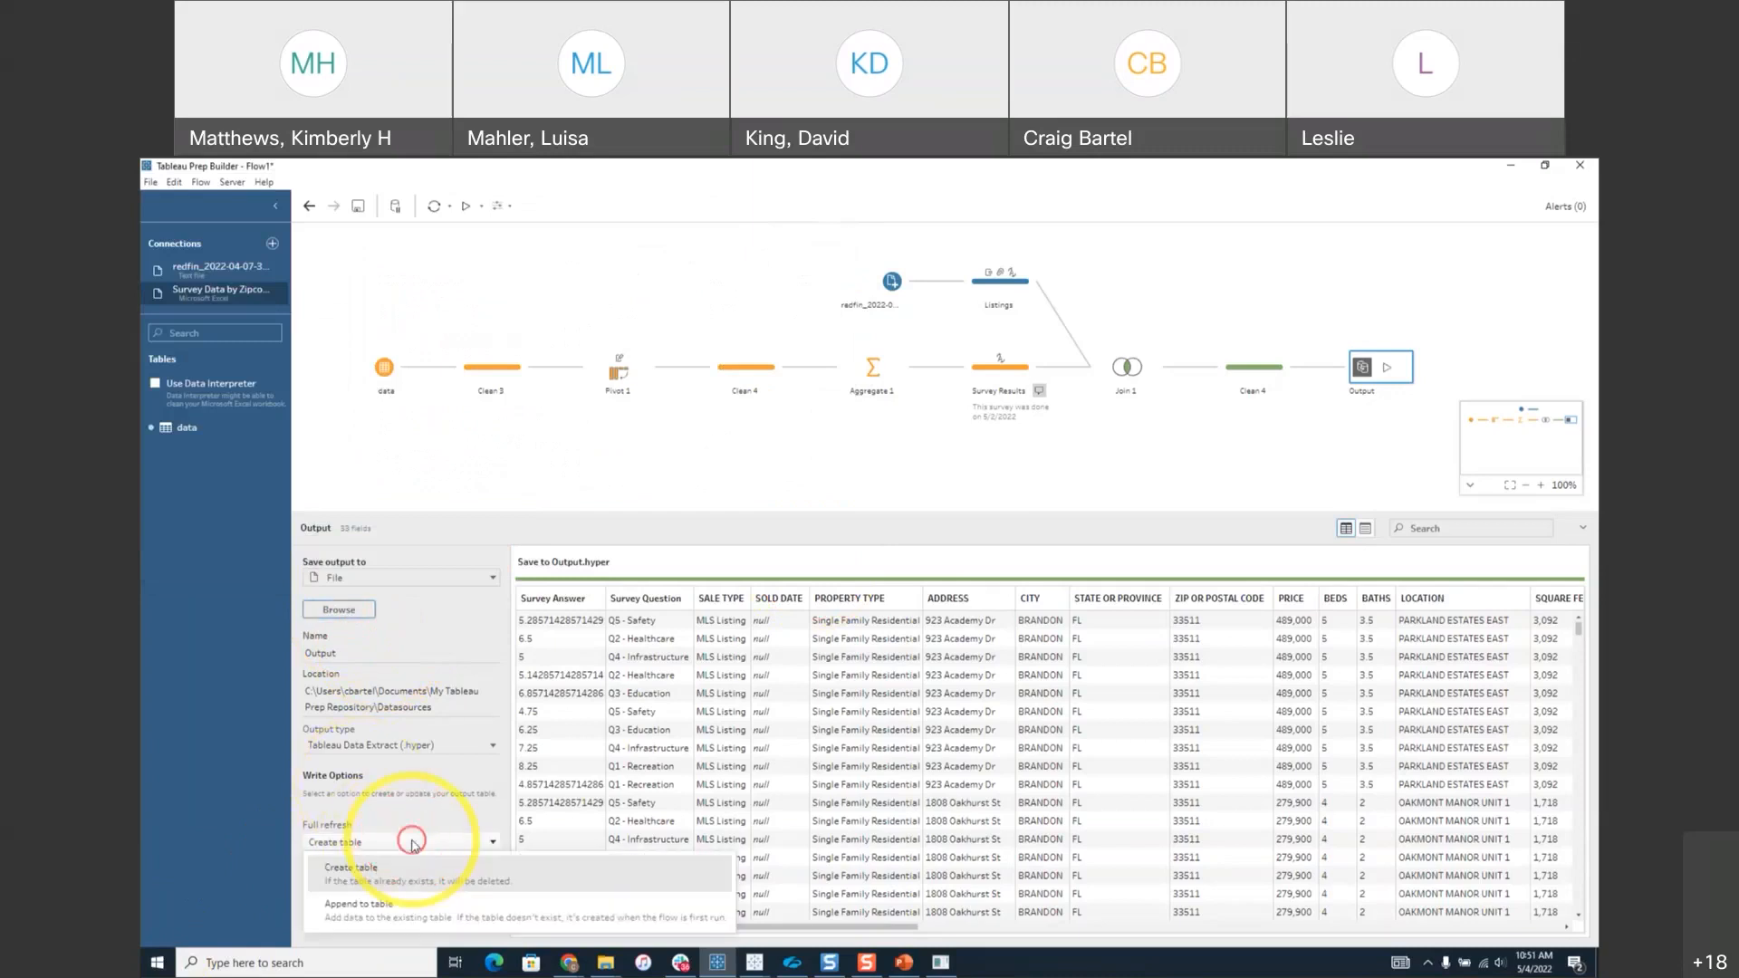
{"action": "left_click", "coordinate": [422, 810]}
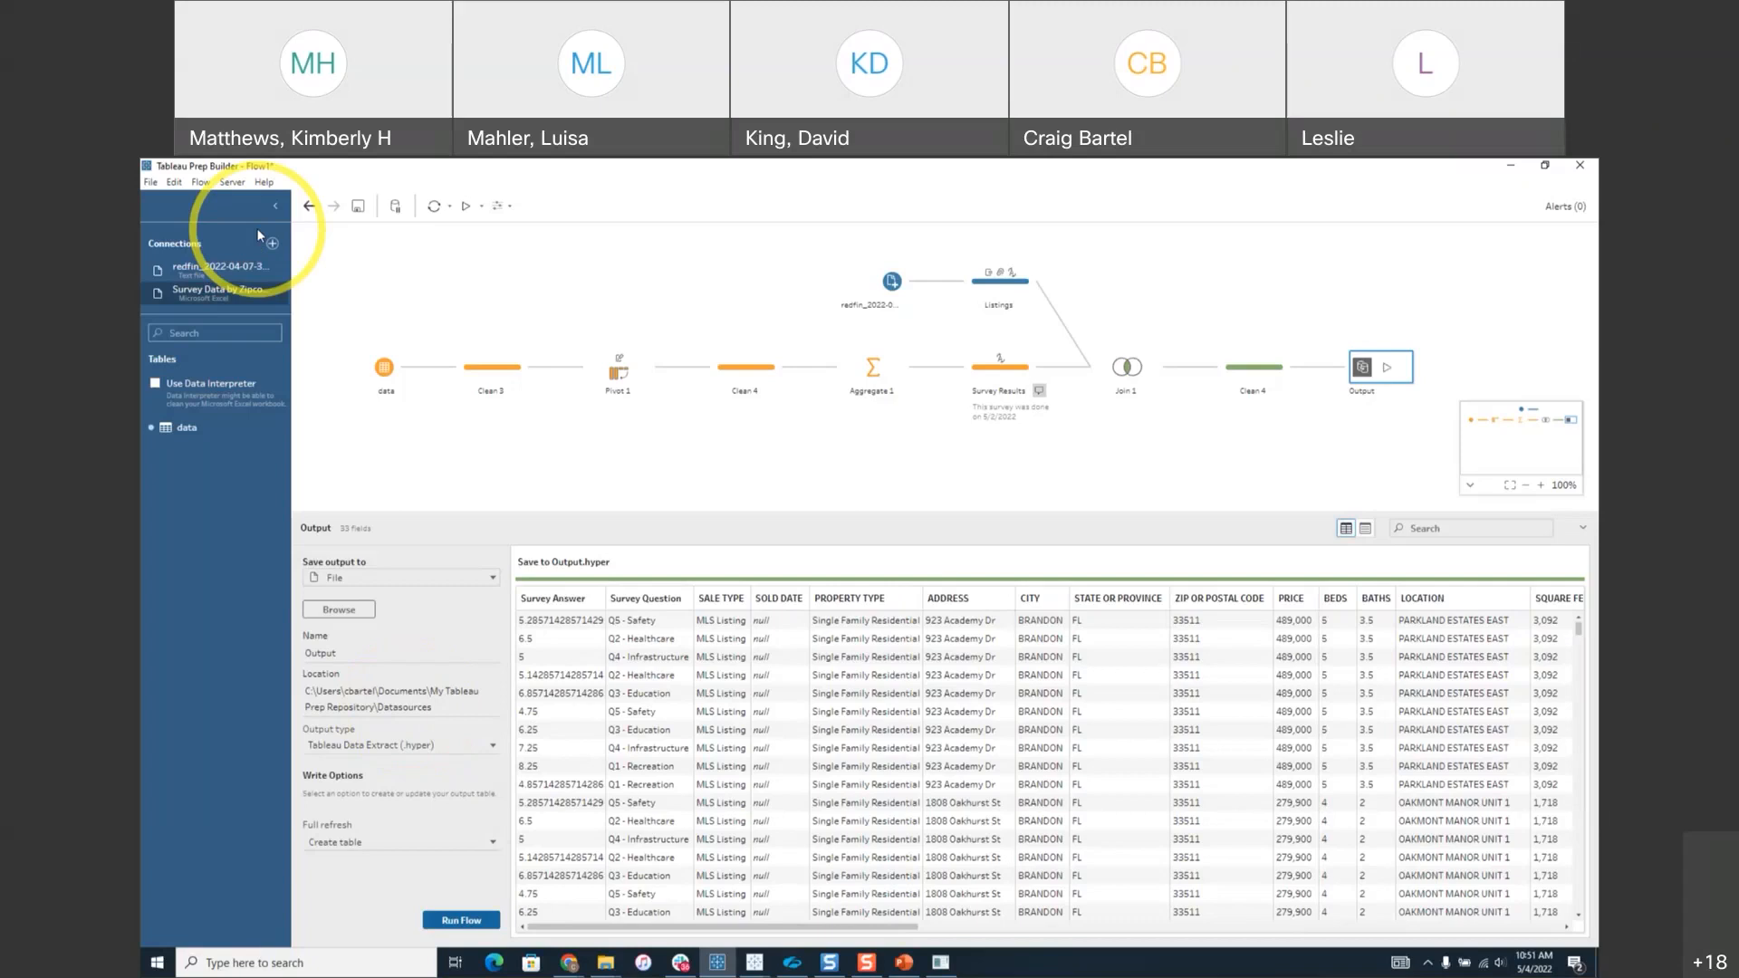
Open the Output step's save options to choose where the flow's results are written.
{"action": "left_click", "coordinate": [232, 182]}
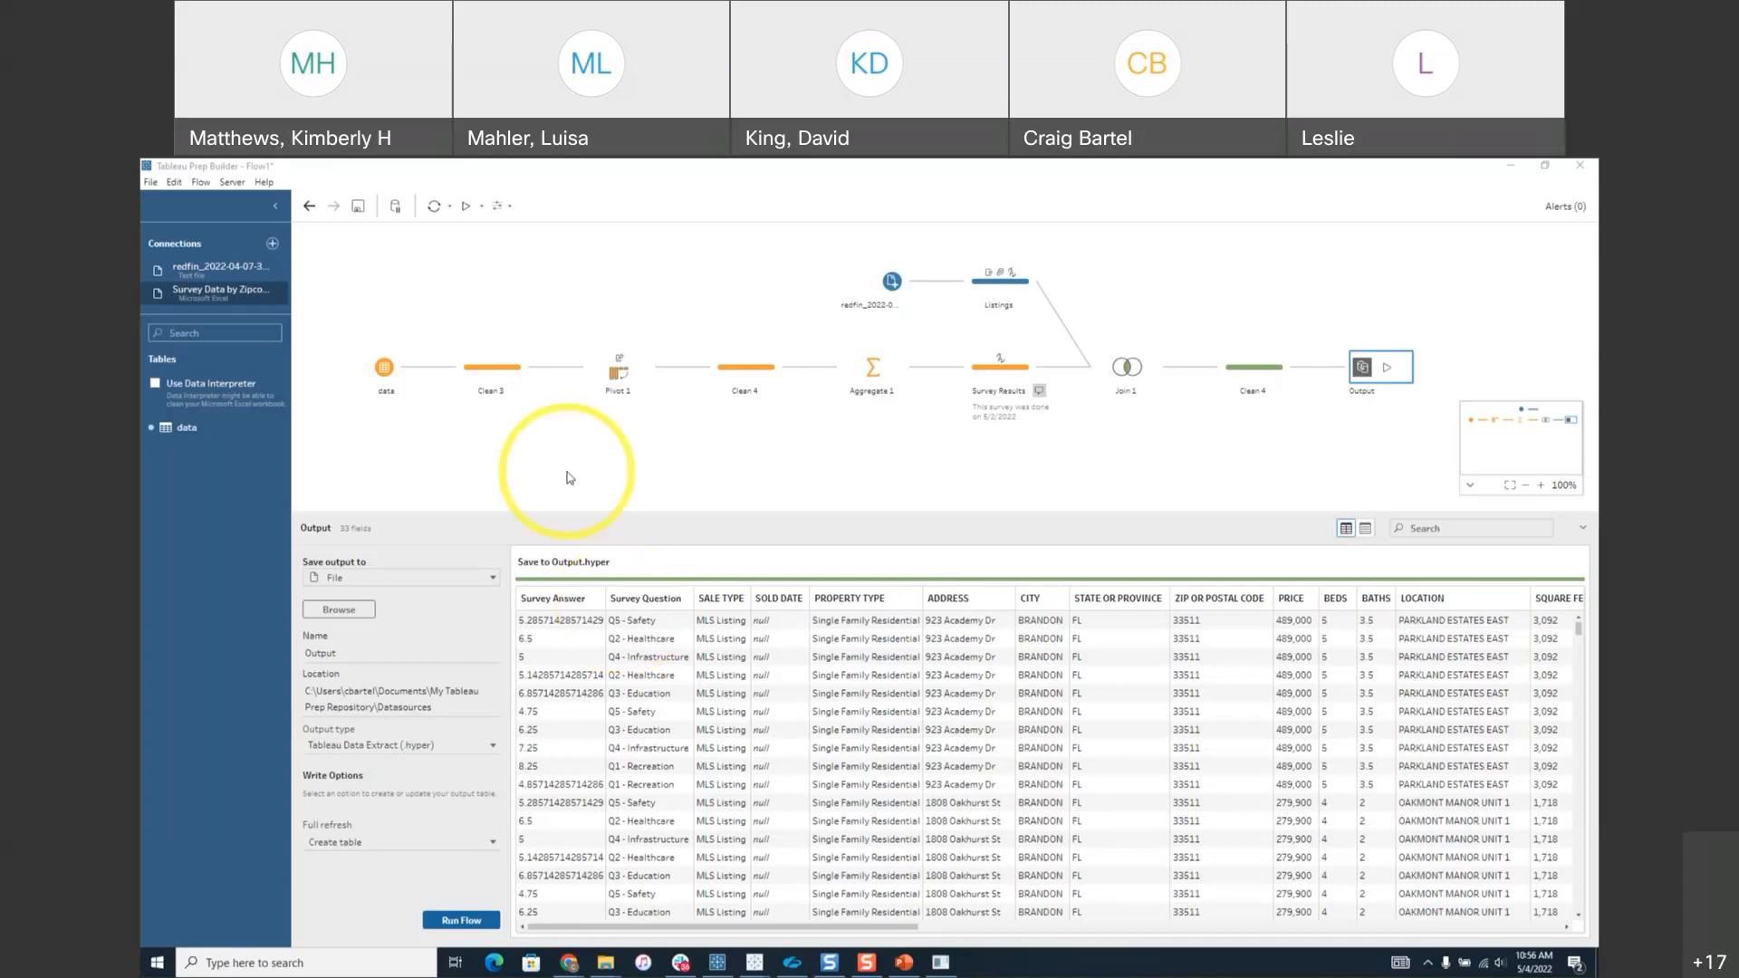
In Clean 3, save a calculated field named 'Full Name' with formula [first_name] + [last_name].
{"action": "left_click", "coordinate": [493, 377]}
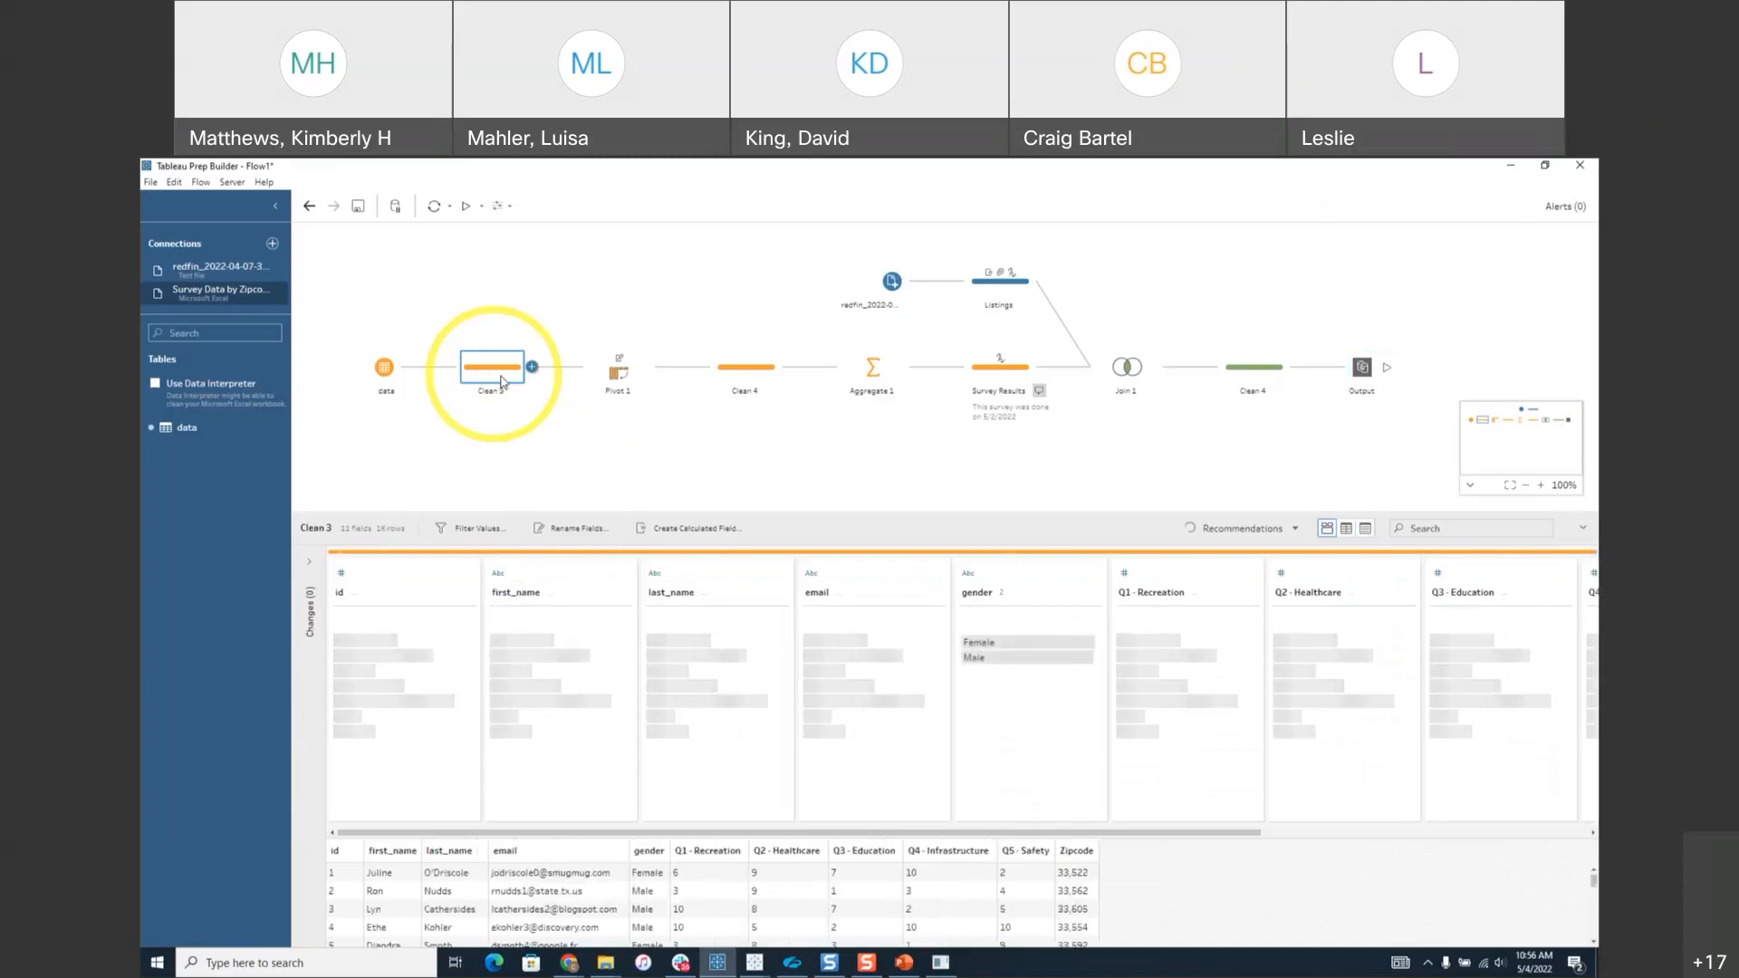
{"action": "left_click", "coordinate": [708, 533]}
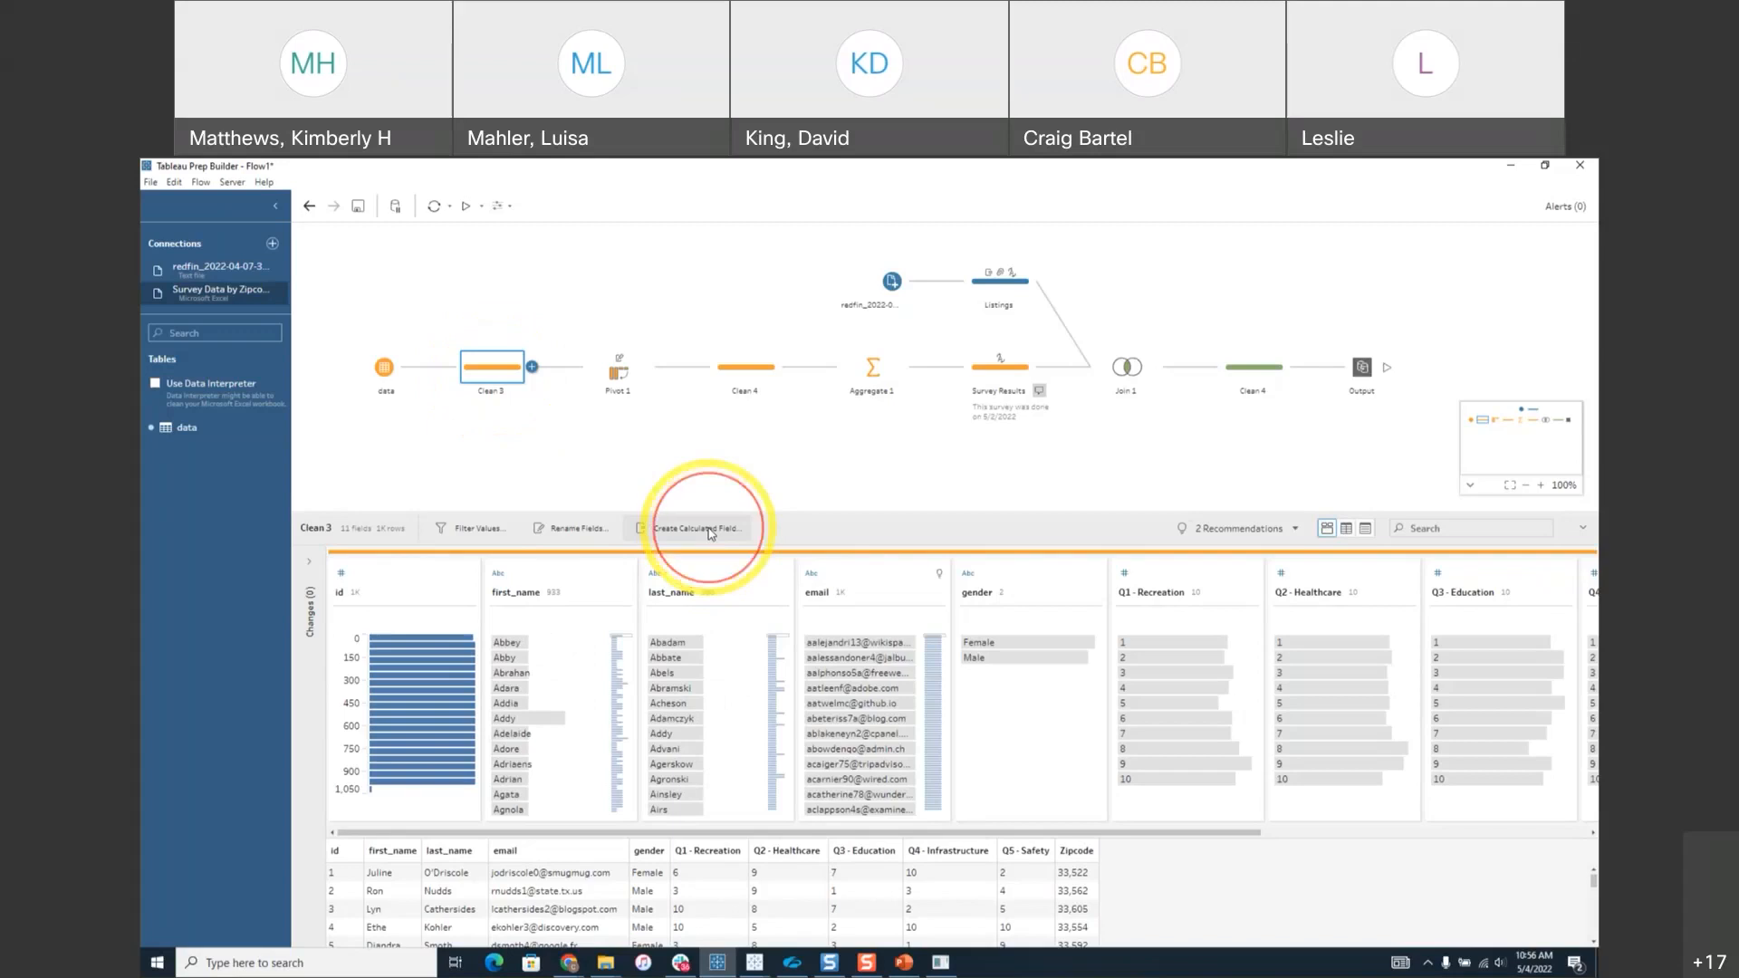
{"action": "type", "text": "F"}
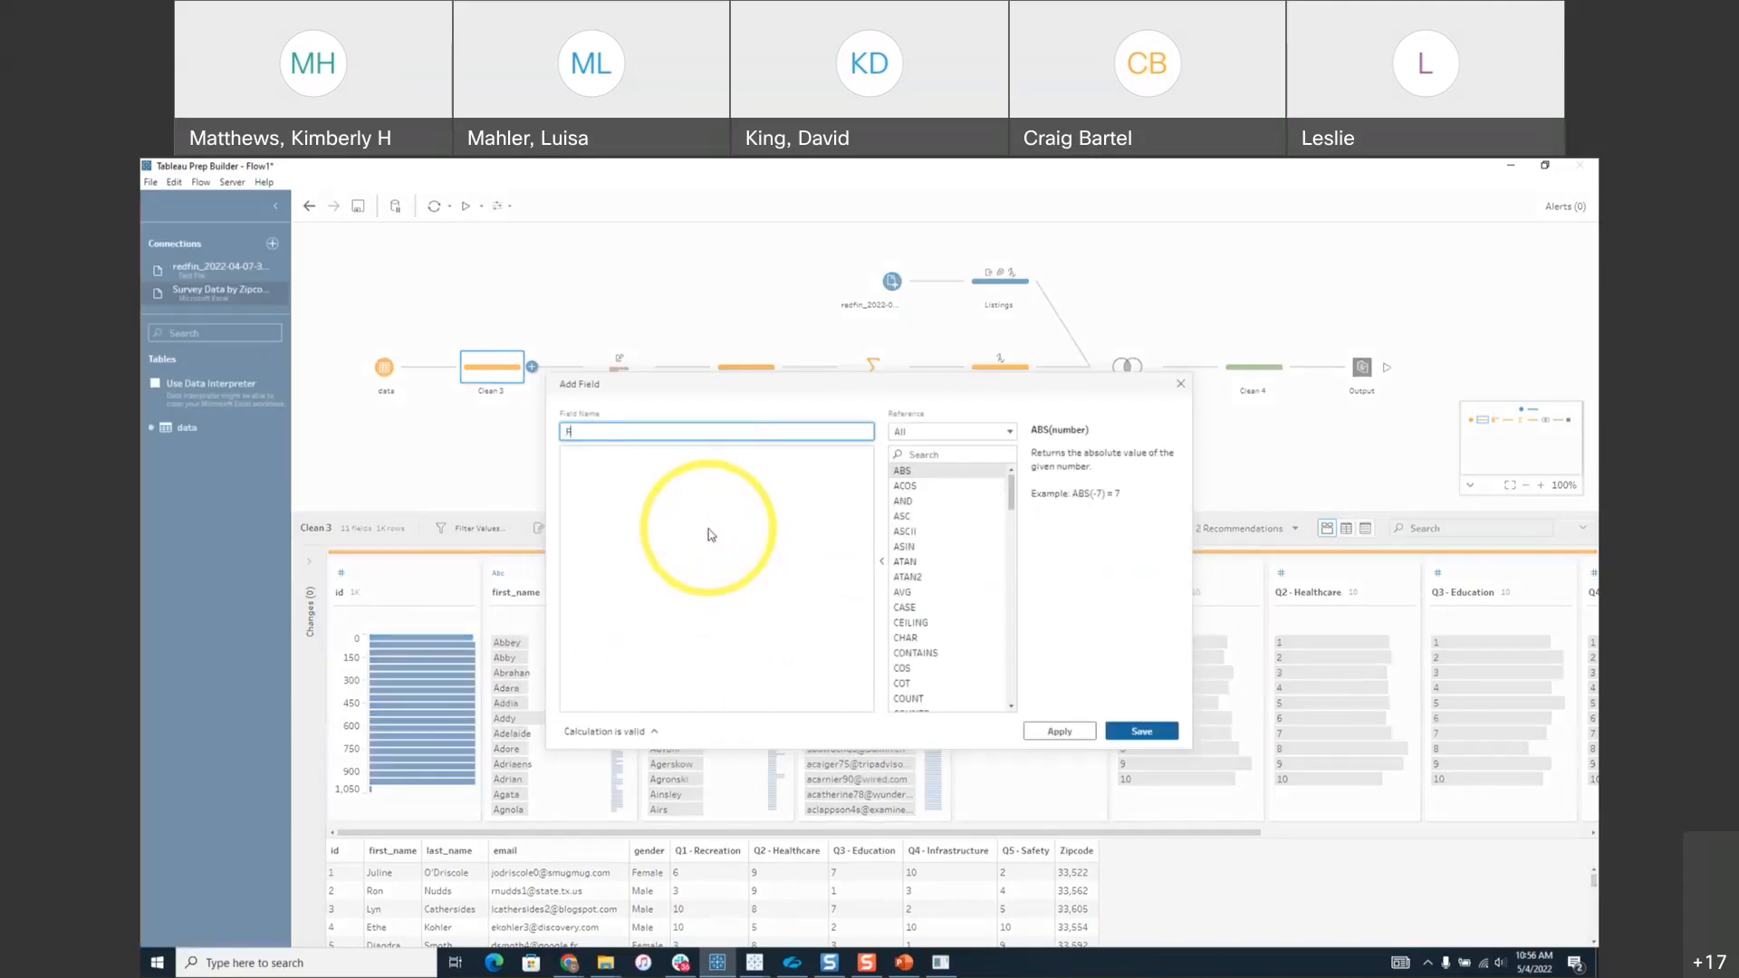
{"action": "type", "text": "ull Name"}
{"action": "left_click", "coordinate": [683, 487]}
{"action": "type", "text": "[first_name]"}
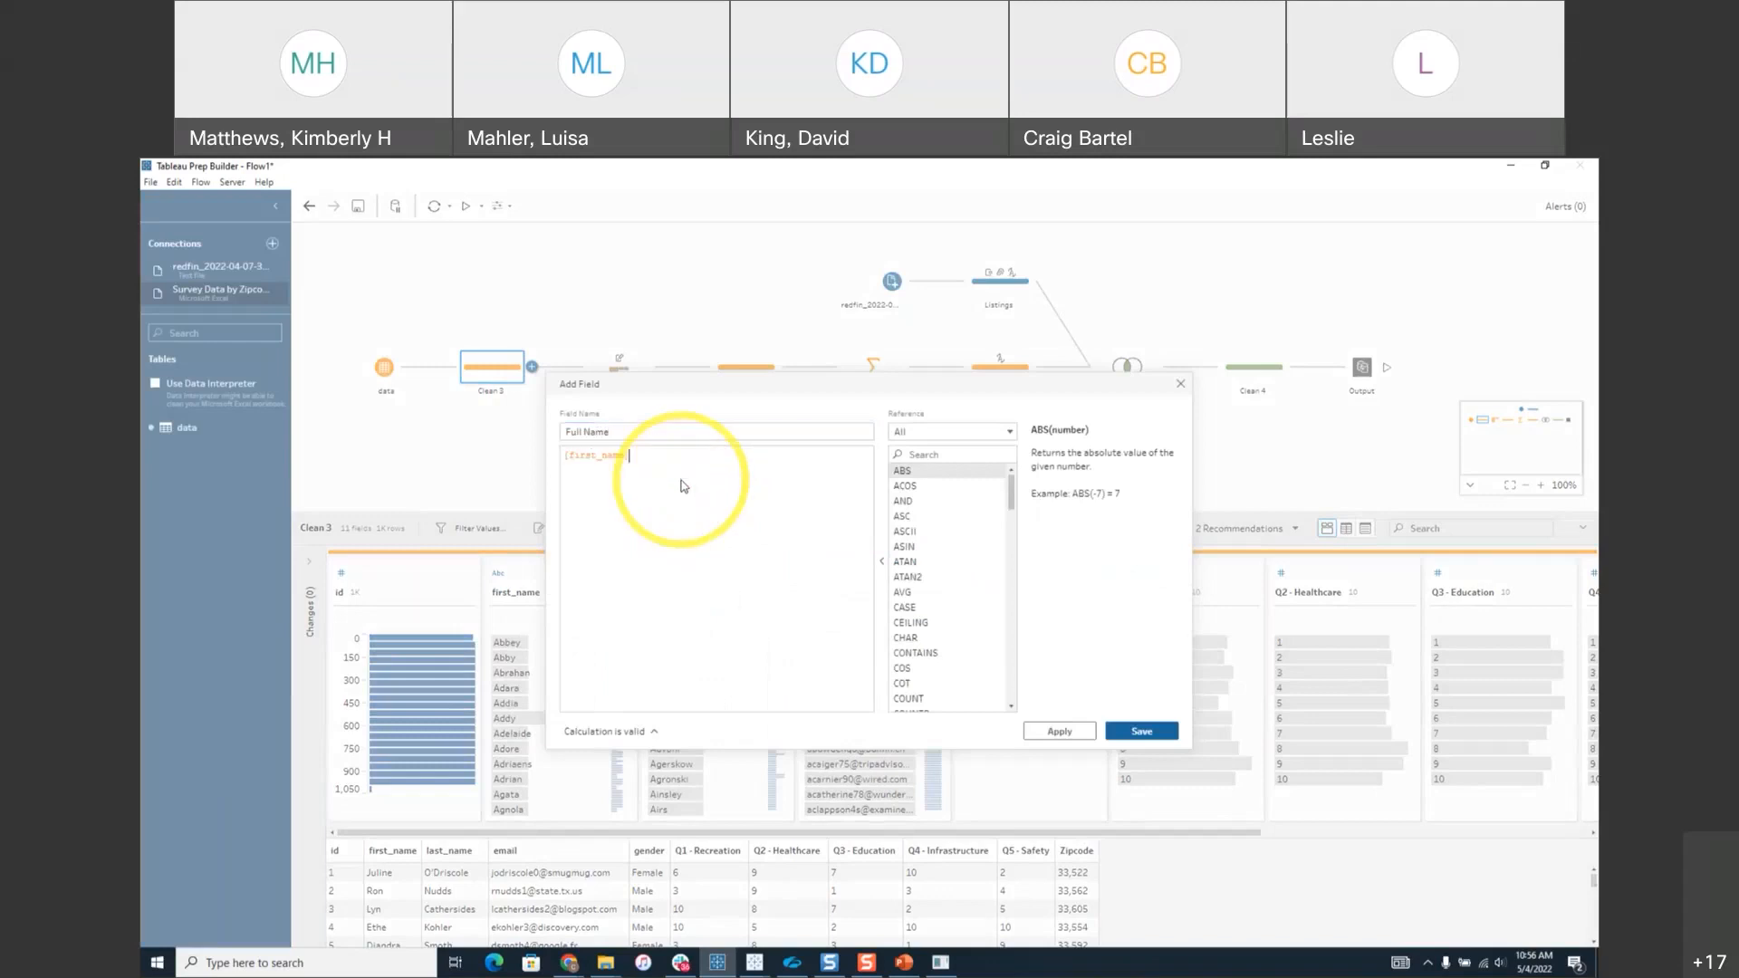
{"action": "type", "text": " + [last_name]"}
{"action": "left_click", "coordinate": [1147, 731]}
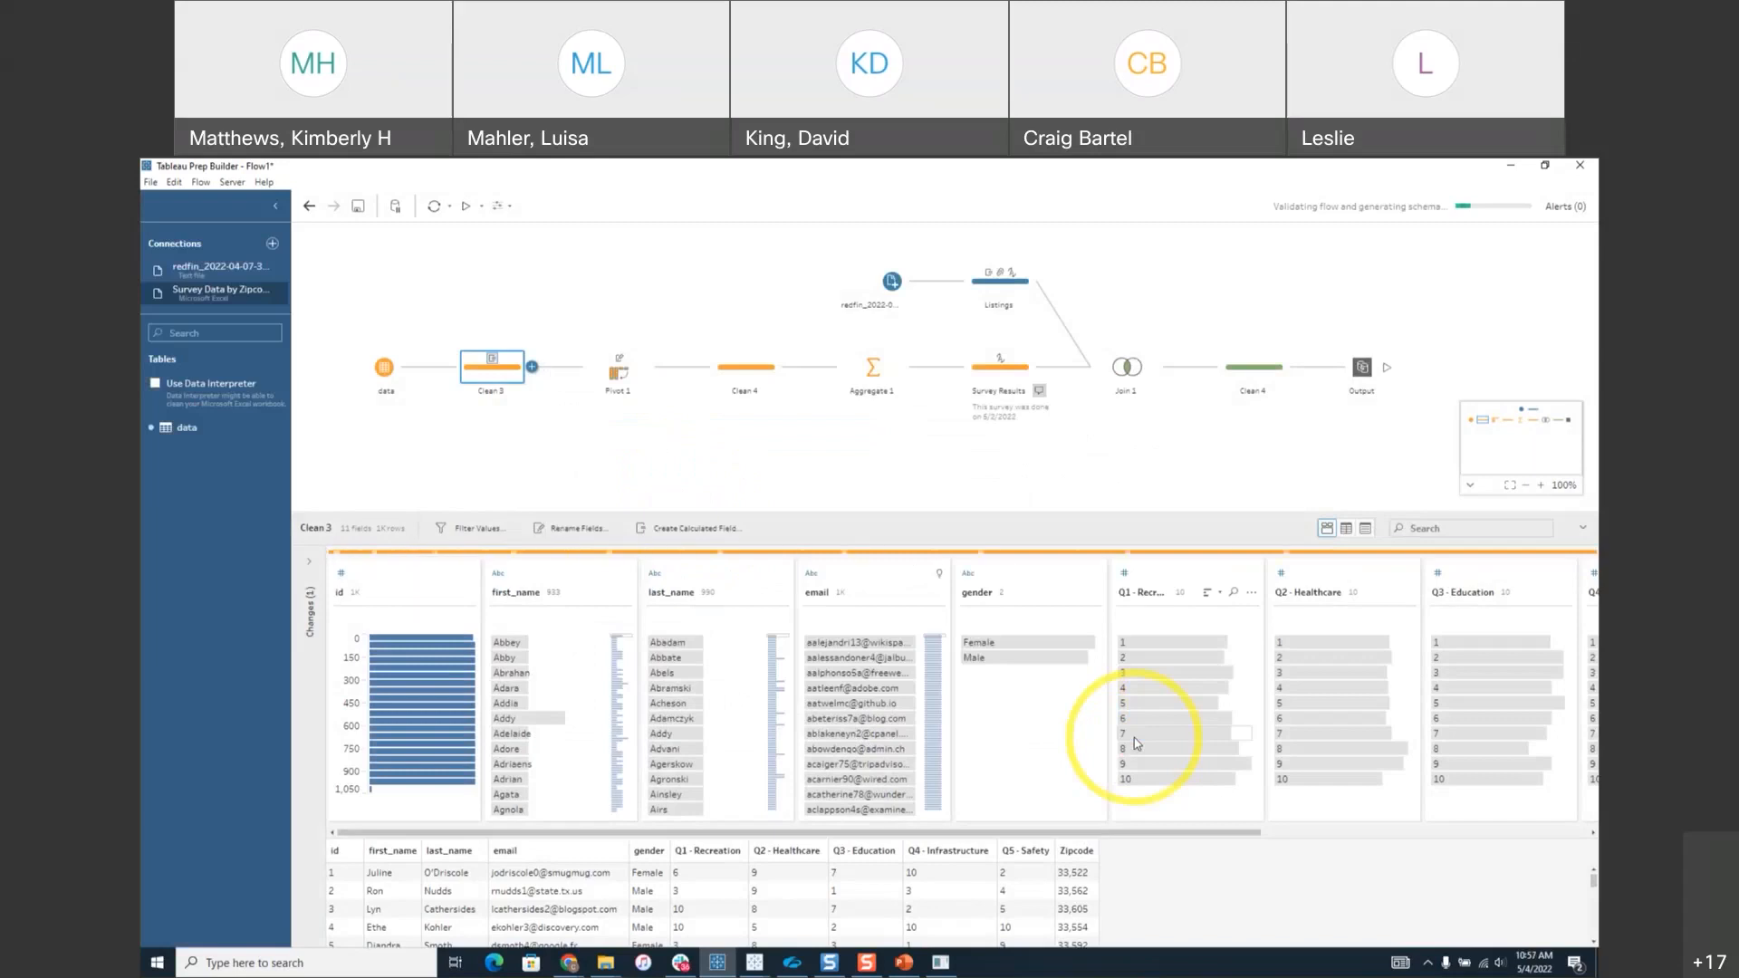